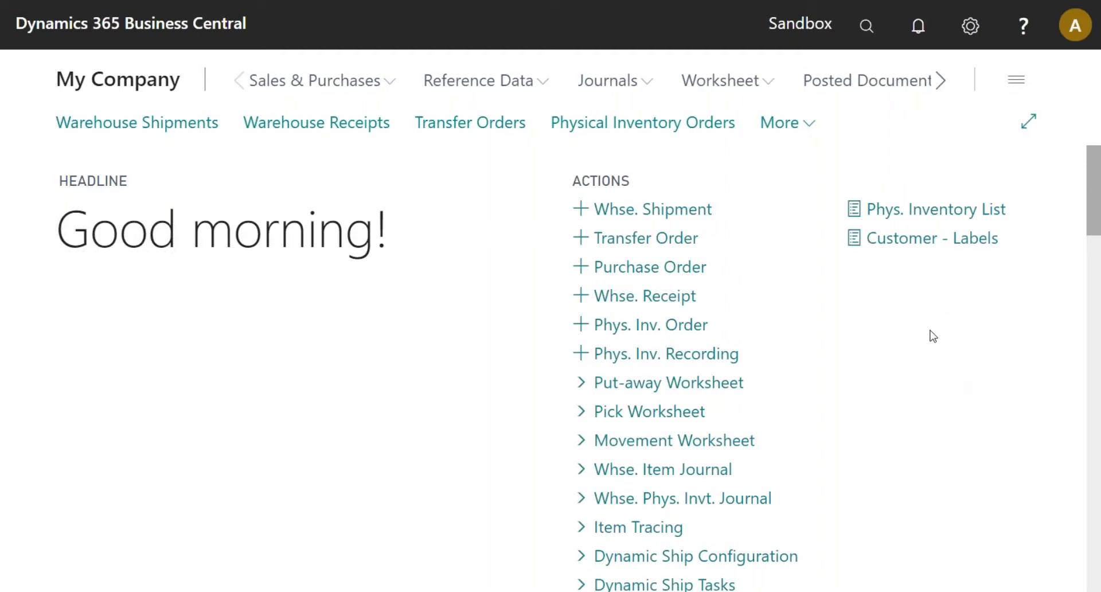
From Dynamic Ship Tasks > Order Packaging, open the Package Worksheet for sales order 101005
{"action": "scroll", "coordinate": [933, 336], "scroll_direction": "down", "scroll_amount": 1}
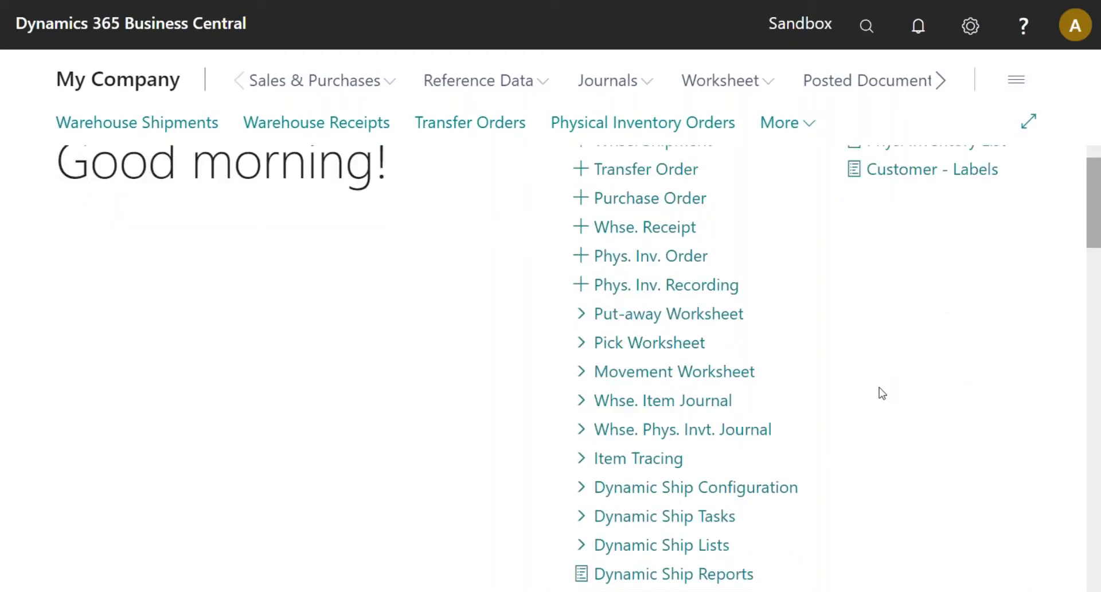
{"action": "left_click", "coordinate": [717, 519]}
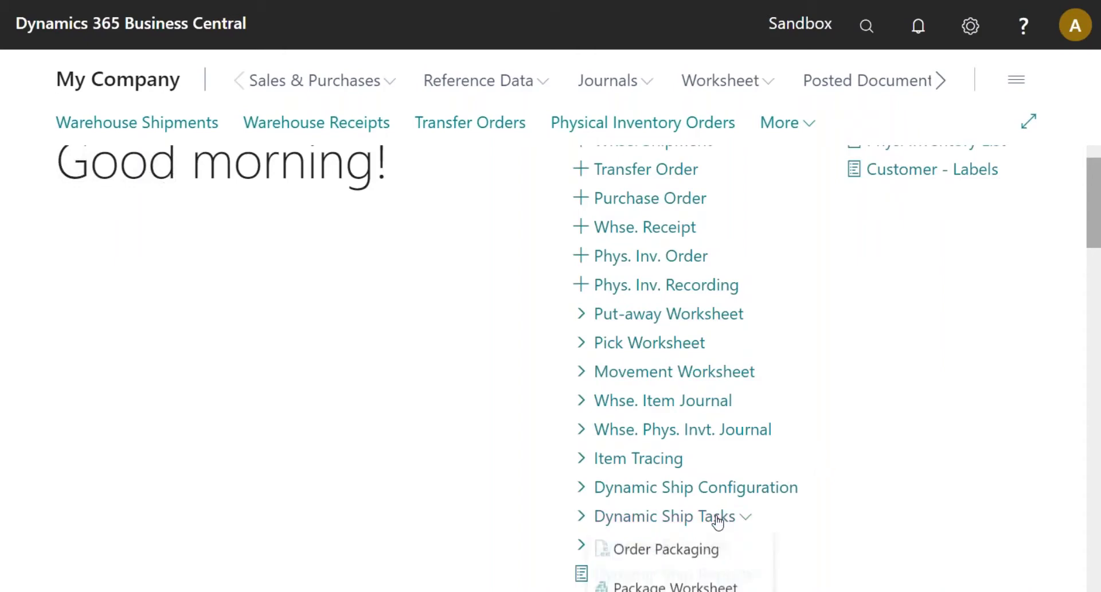
{"action": "left_click", "coordinate": [683, 558]}
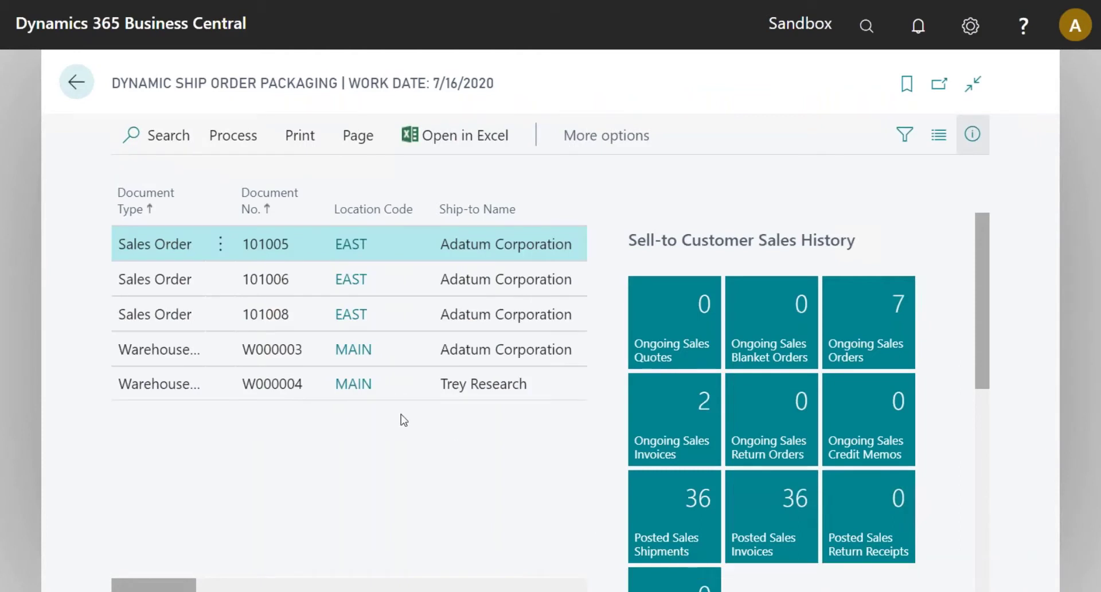
{"action": "left_click", "coordinate": [226, 143]}
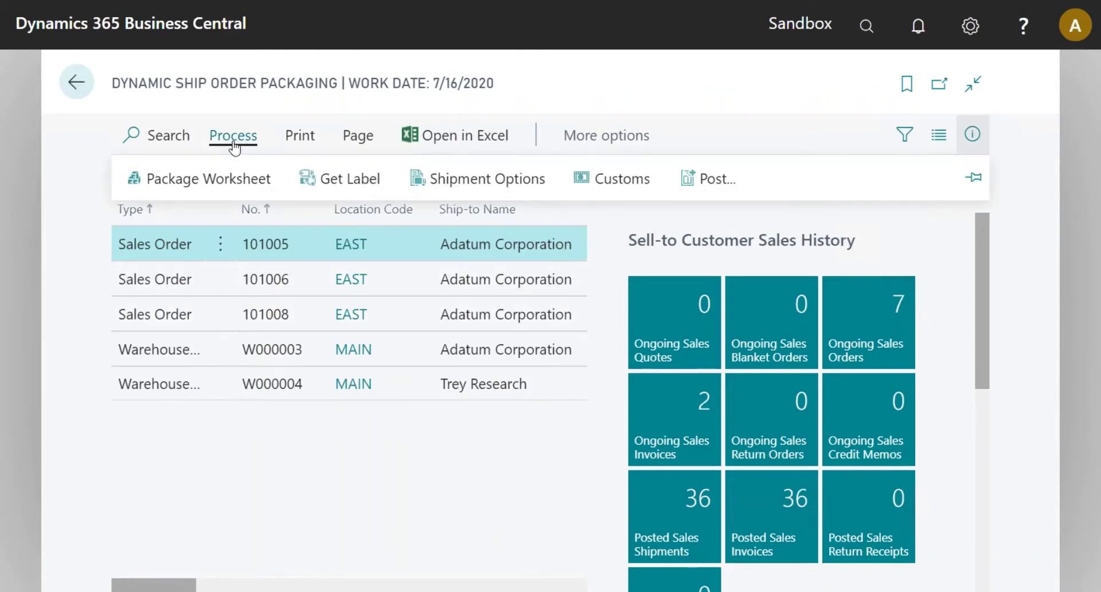
{"action": "left_click", "coordinate": [222, 176]}
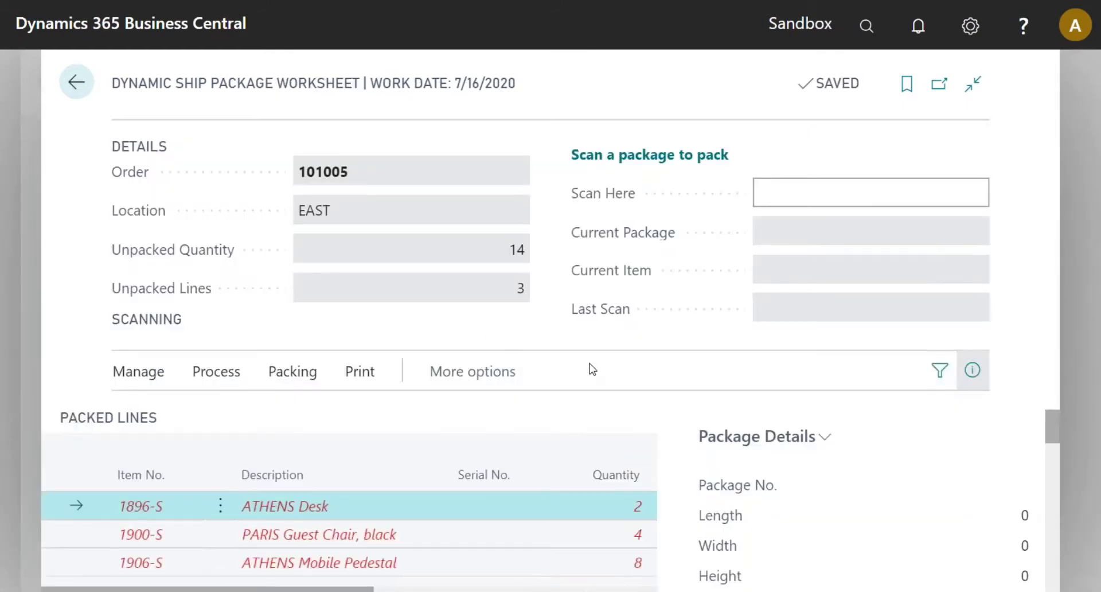
Scan --help on order 101005 and preview the 3-page pack commands barcode report
{"action": "left_click", "coordinate": [820, 198]}
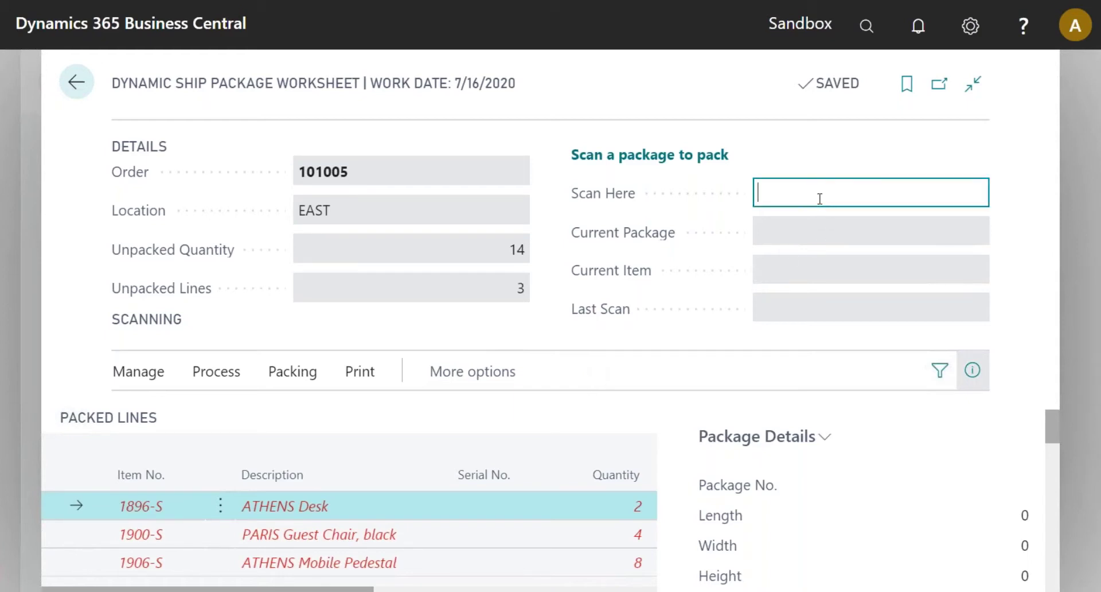
{"action": "type", "text": "--help"}
{"action": "key", "text": "Return"}
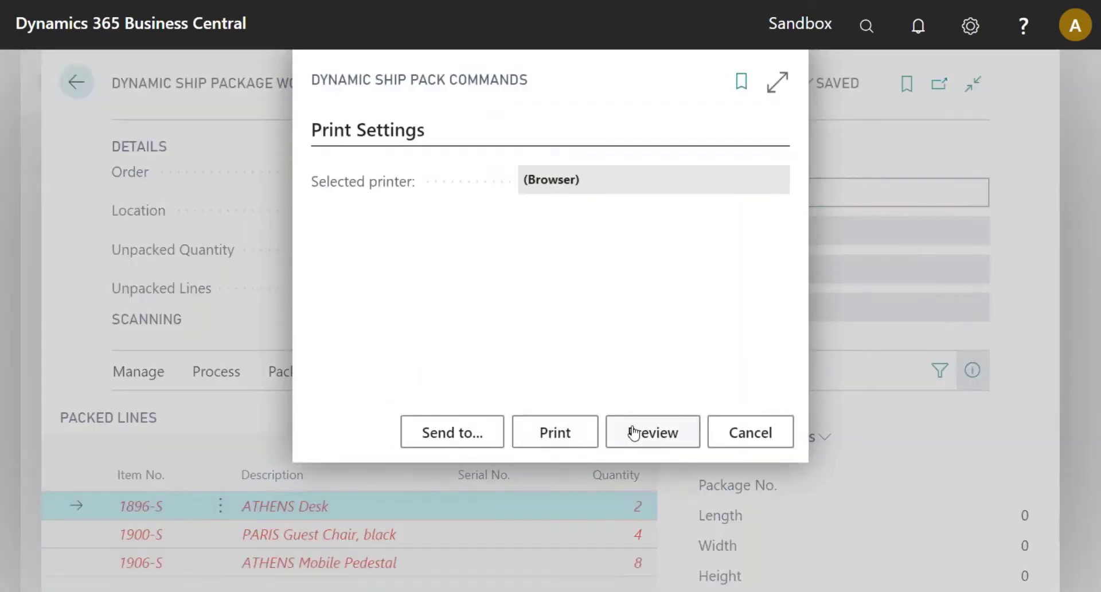
{"action": "left_click", "coordinate": [634, 433]}
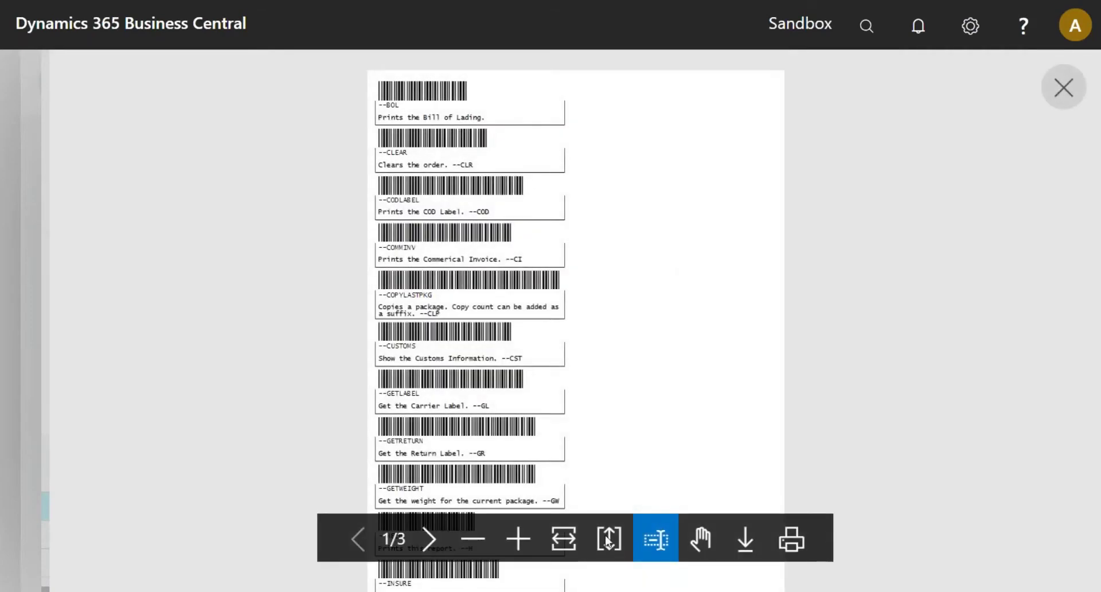
Fit the barcode report to width and review commands like COPYLASTPKG and --CLP, then close it
{"action": "left_click", "coordinate": [565, 542]}
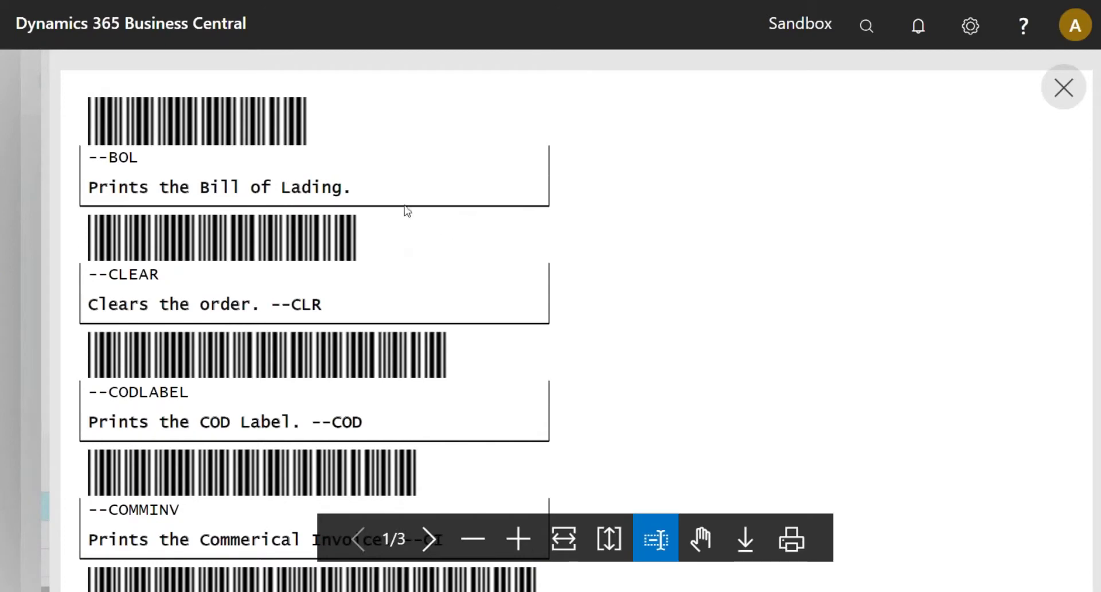
{"action": "scroll", "coordinate": [430, 172], "scroll_direction": "down", "scroll_amount": 3}
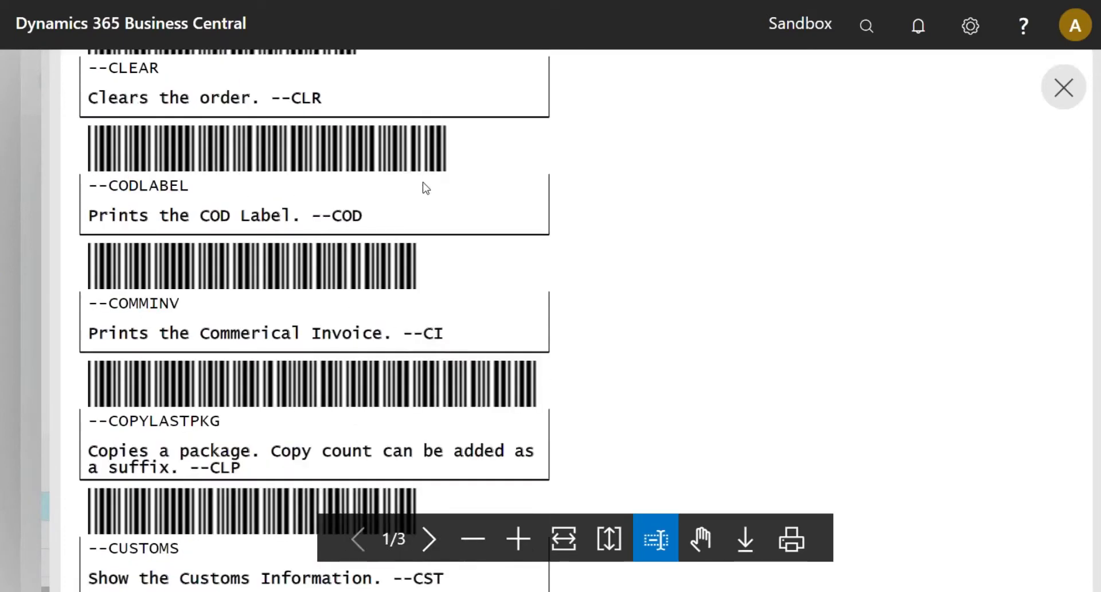
{"action": "left_click_drag", "start_coordinate": [457, 336], "coordinate": [396, 336]}
{"action": "left_click", "coordinate": [555, 294]}
{"action": "scroll", "coordinate": [554, 294], "scroll_direction": "down", "scroll_amount": 2}
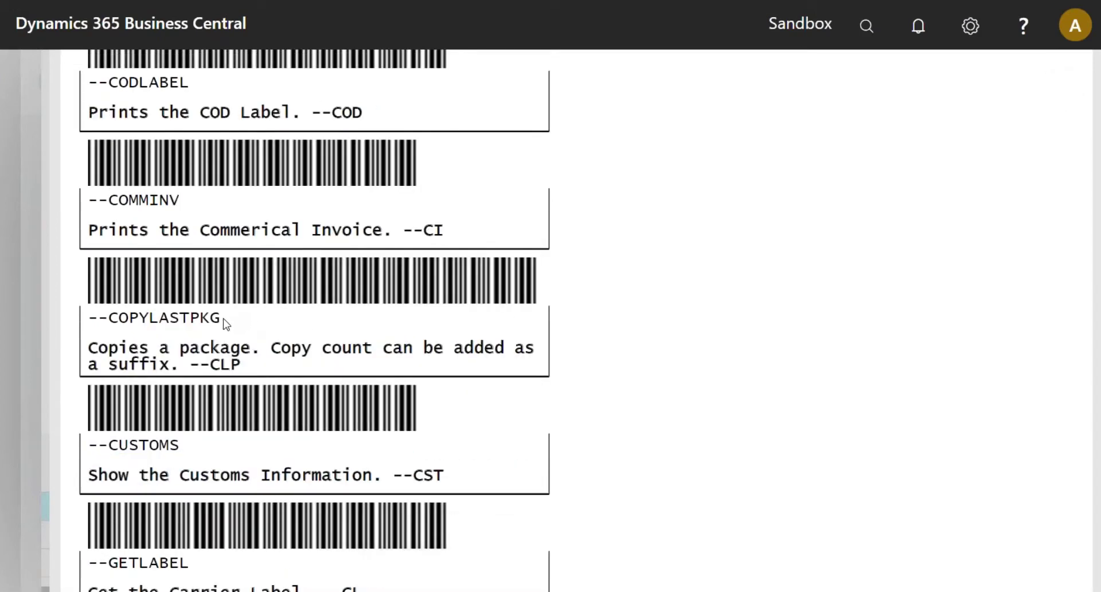
{"action": "left_click_drag", "start_coordinate": [226, 324], "coordinate": [90, 317]}
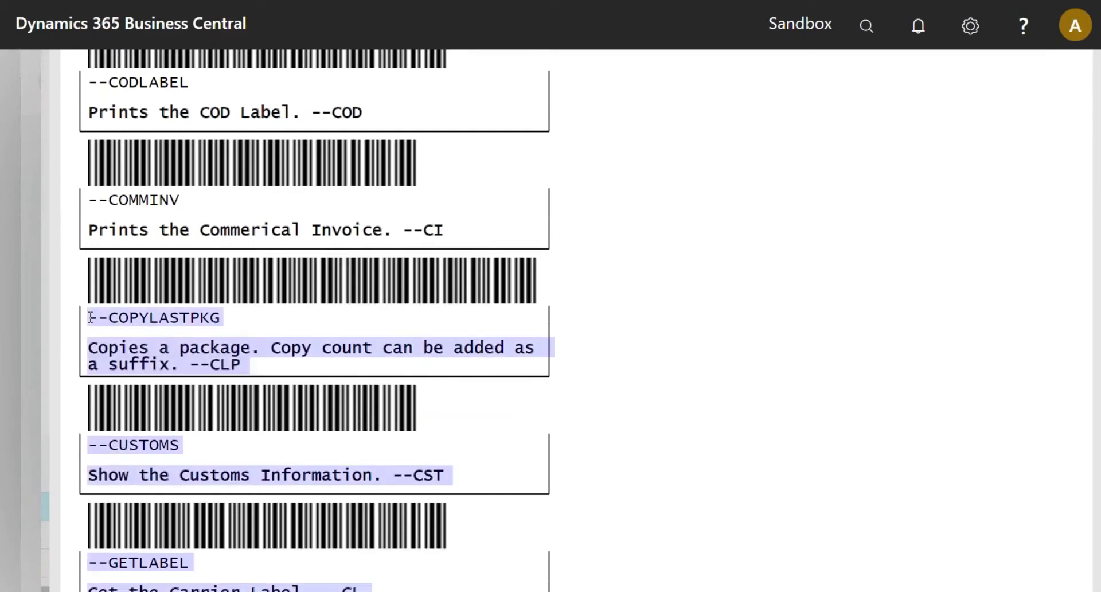
{"action": "left_click", "coordinate": [91, 317]}
{"action": "left_click_drag", "start_coordinate": [189, 364], "coordinate": [241, 365]}
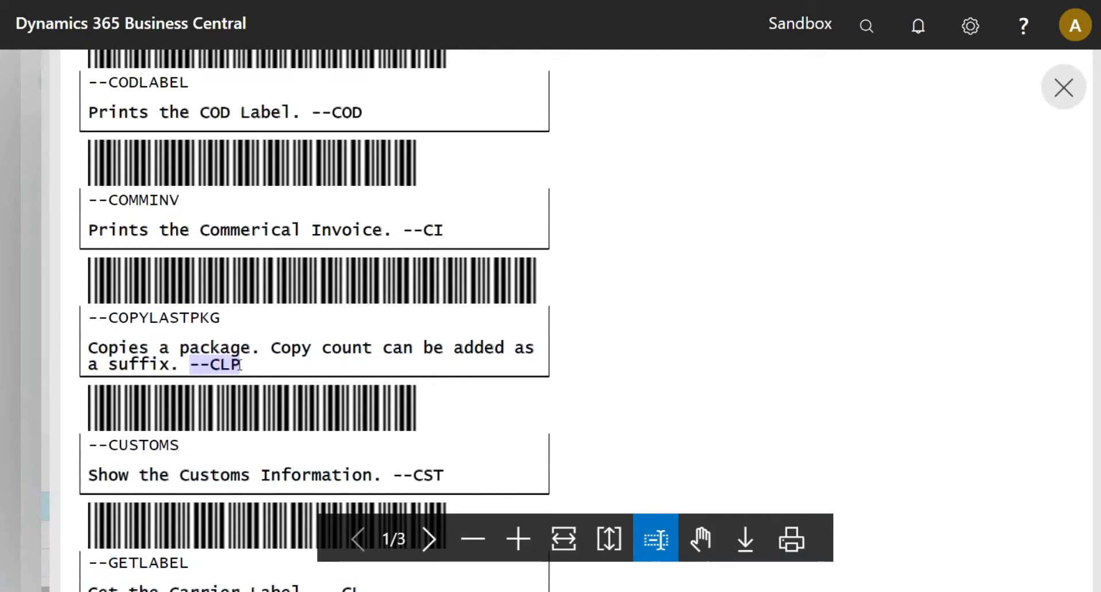
{"action": "scroll", "coordinate": [685, 304], "scroll_direction": "down", "scroll_amount": 7}
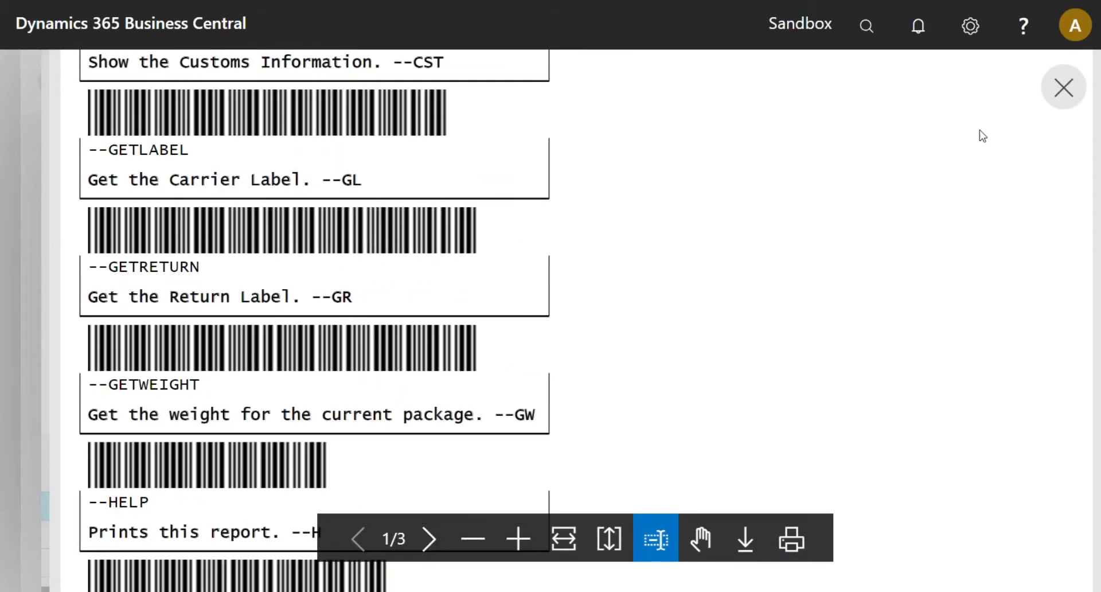
{"action": "key", "text": "Escape"}
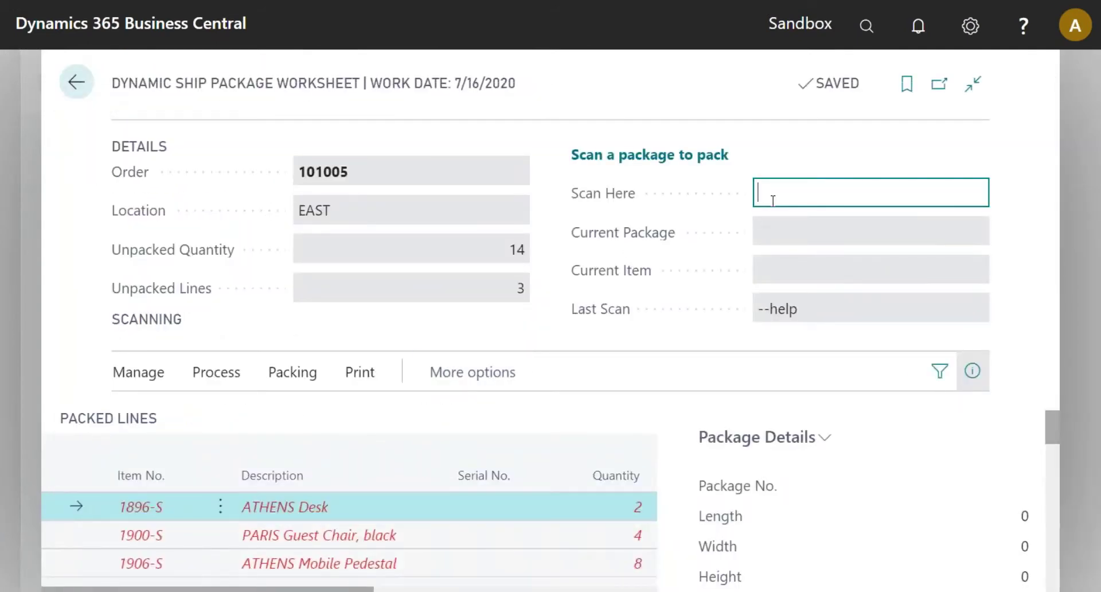
Start a new package and scan item 1896-S plus 2 units of 1900-S
{"action": "type", "text": "--new"}
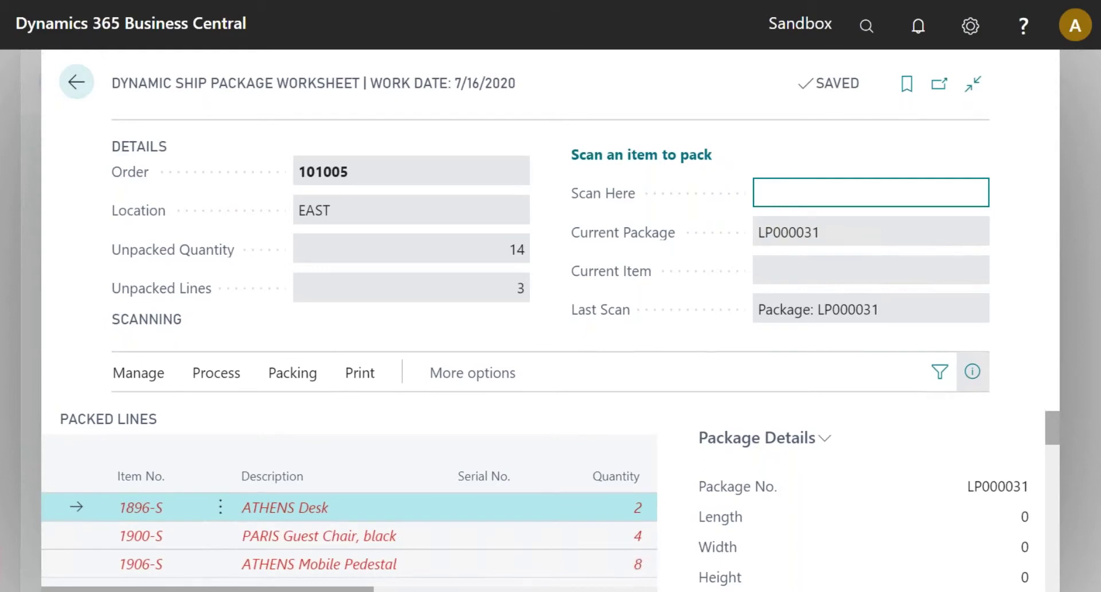
{"action": "type", "text": "1896-s"}
{"action": "key", "text": "Return"}
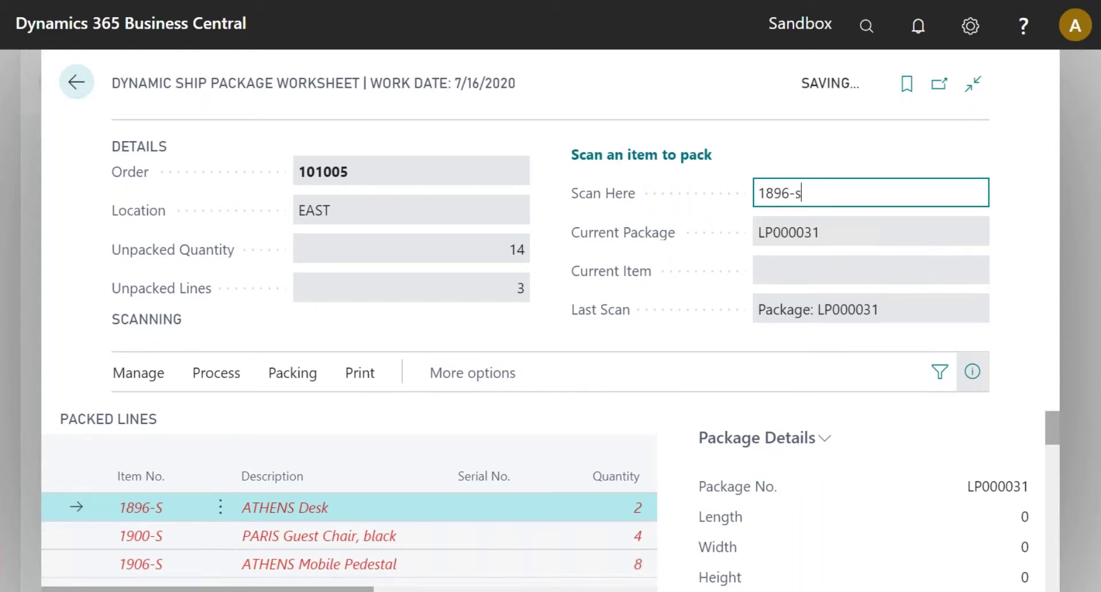
{"action": "type", "text": "11"}
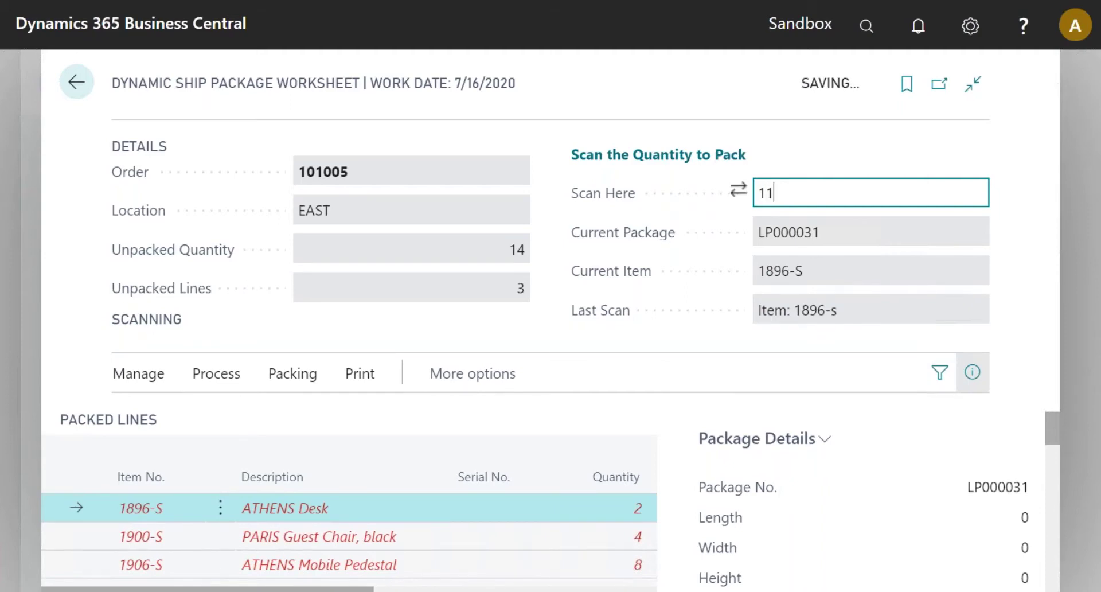
{"action": "type", "text": "900-s"}
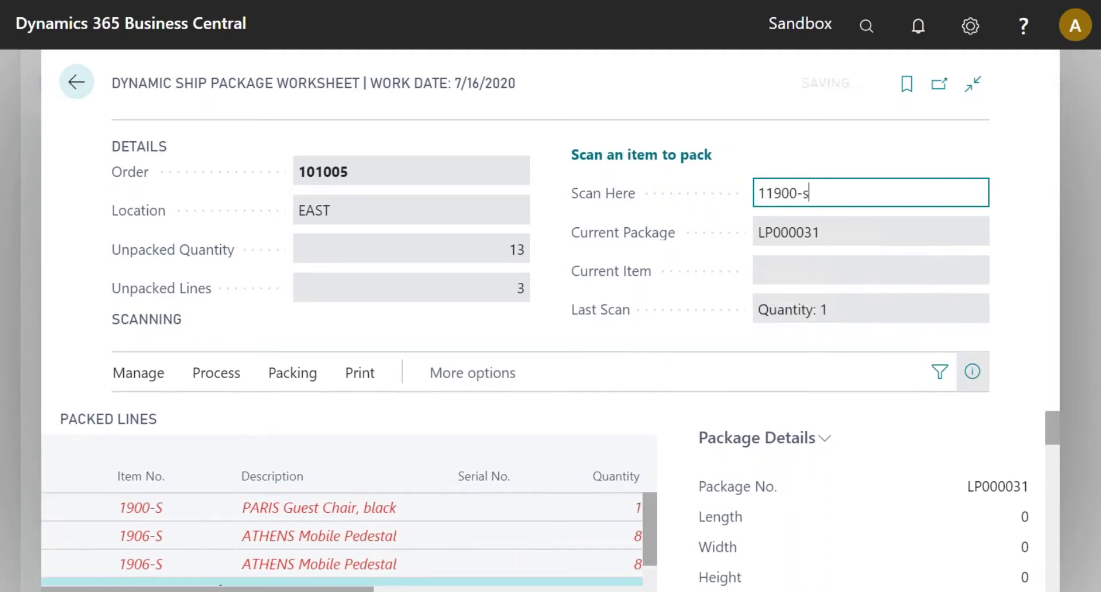
{"action": "key", "text": "Return"}
{"action": "type", "text": "2"}
{"action": "key", "text": "Return"}
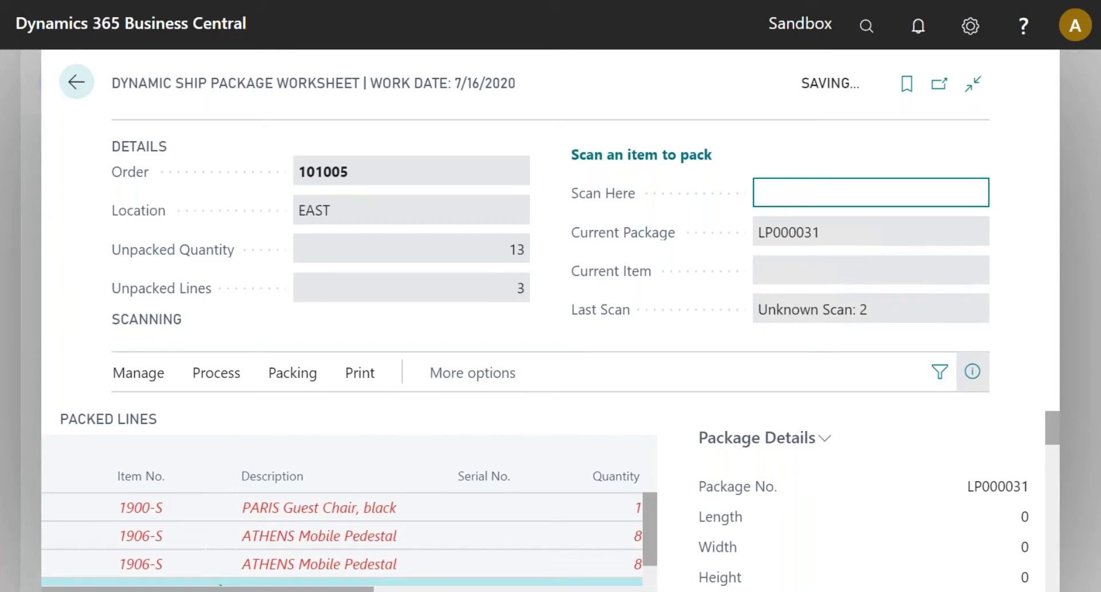
Scan 2 units of item 1906-S into package LP000031
{"action": "type", "text": "1906-s"}
{"action": "key", "text": "Return"}
{"action": "type", "text": "2"}
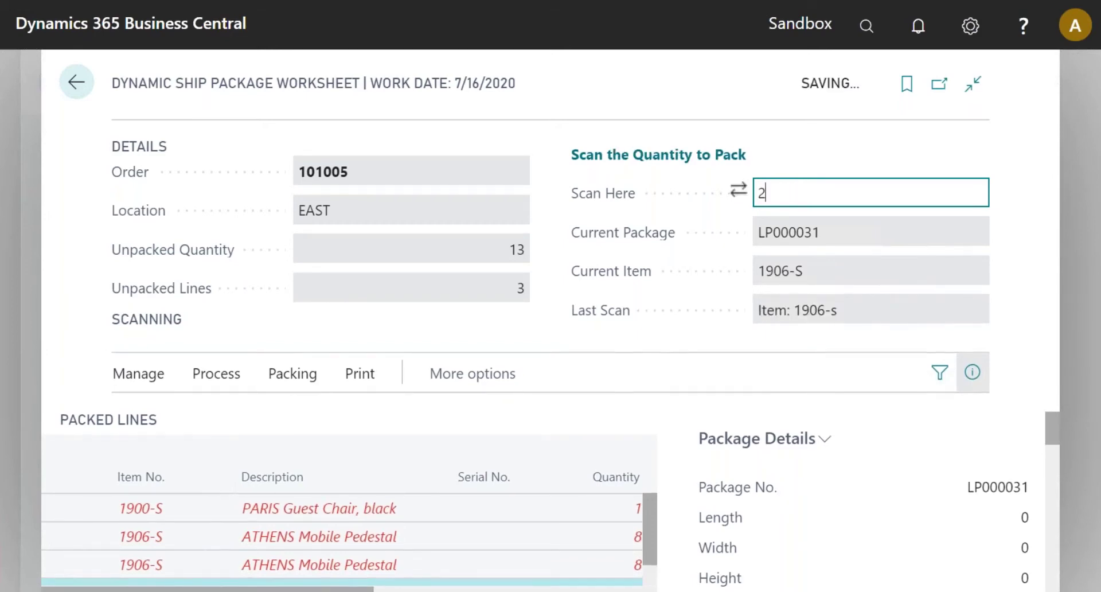
{"action": "key", "text": "Return"}
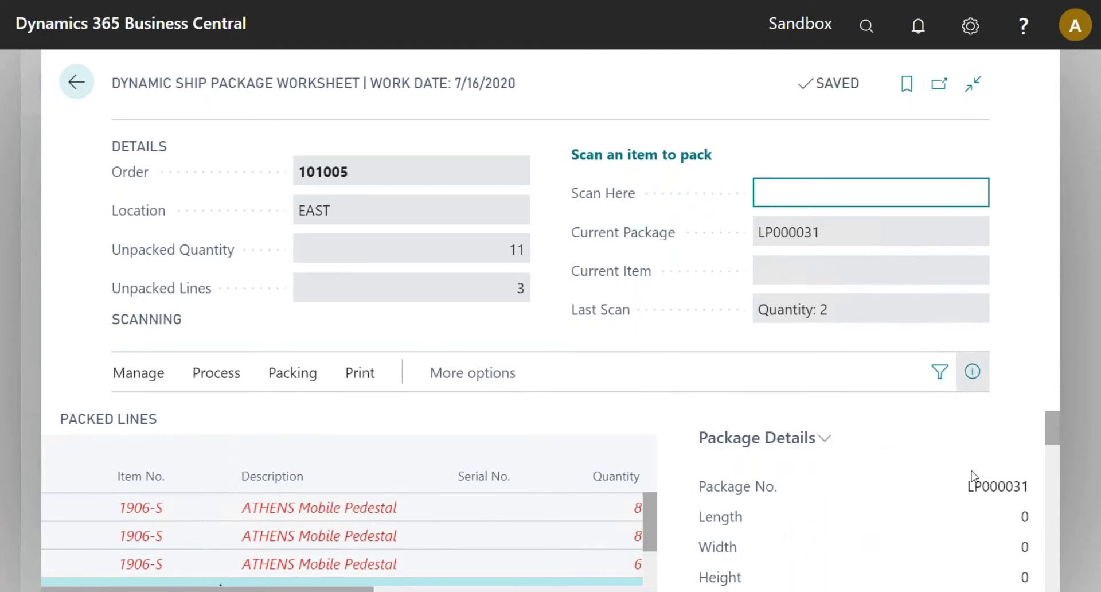
{"action": "scroll", "coordinate": [973, 475], "scroll_direction": "down", "scroll_amount": 1}
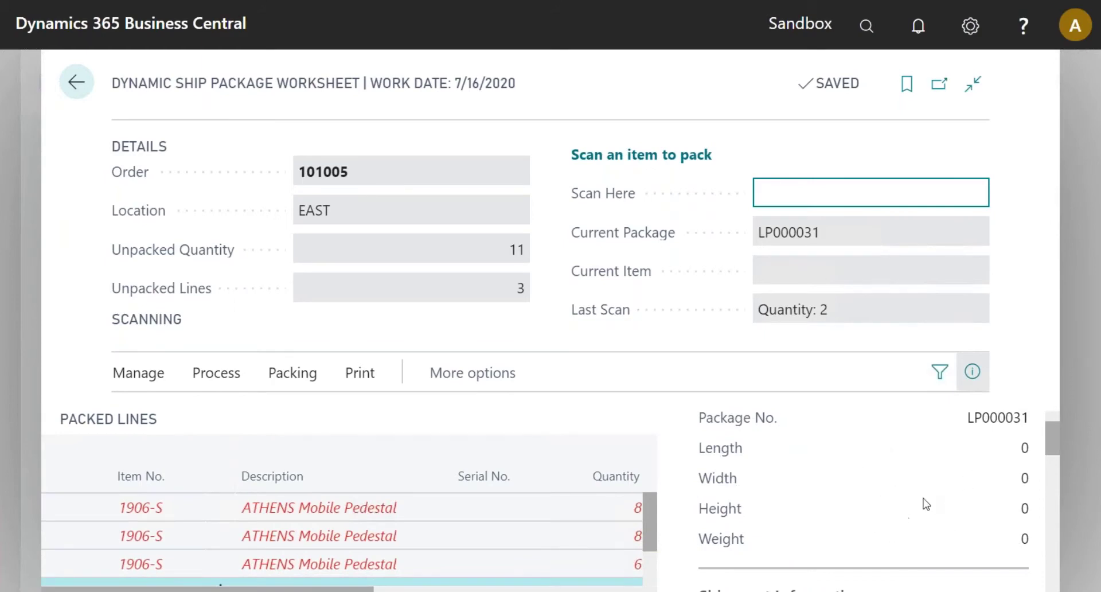
{"action": "scroll", "coordinate": [925, 506], "scroll_direction": "up", "scroll_amount": 1}
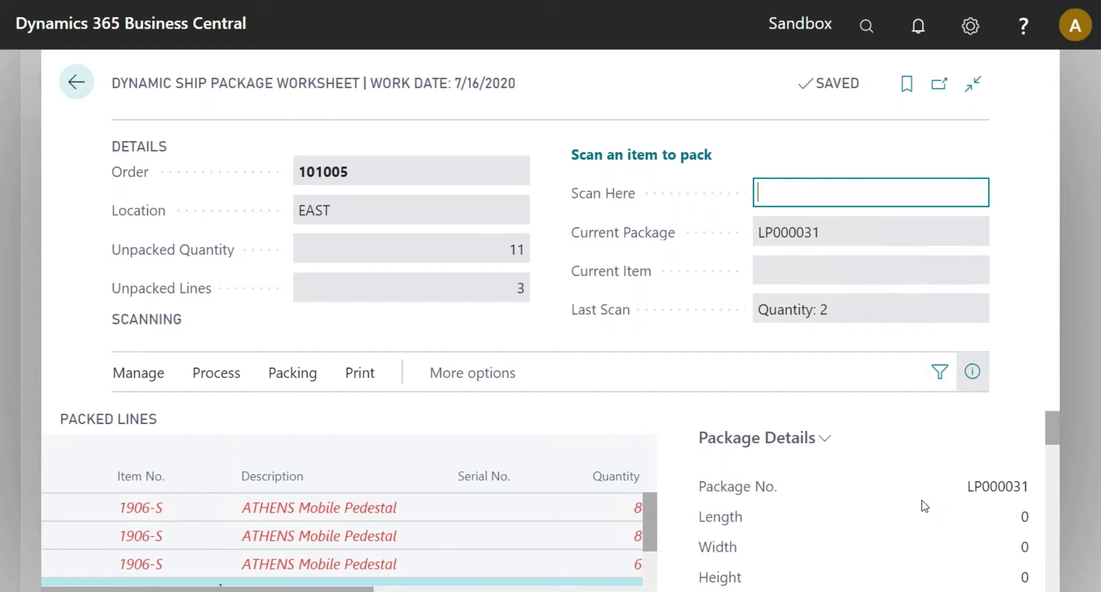
{"action": "key", "text": "ctrl+plus"}
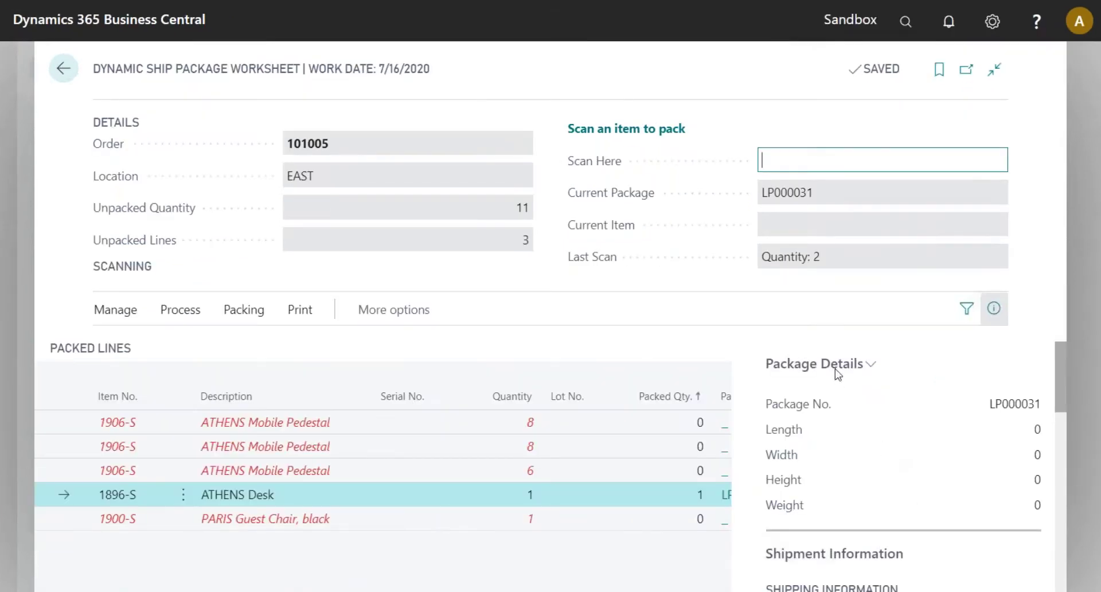
Edit package LP000031 details to 5 × 5 × 5 inches and a 5 LB weight
{"action": "left_click", "coordinate": [836, 372]}
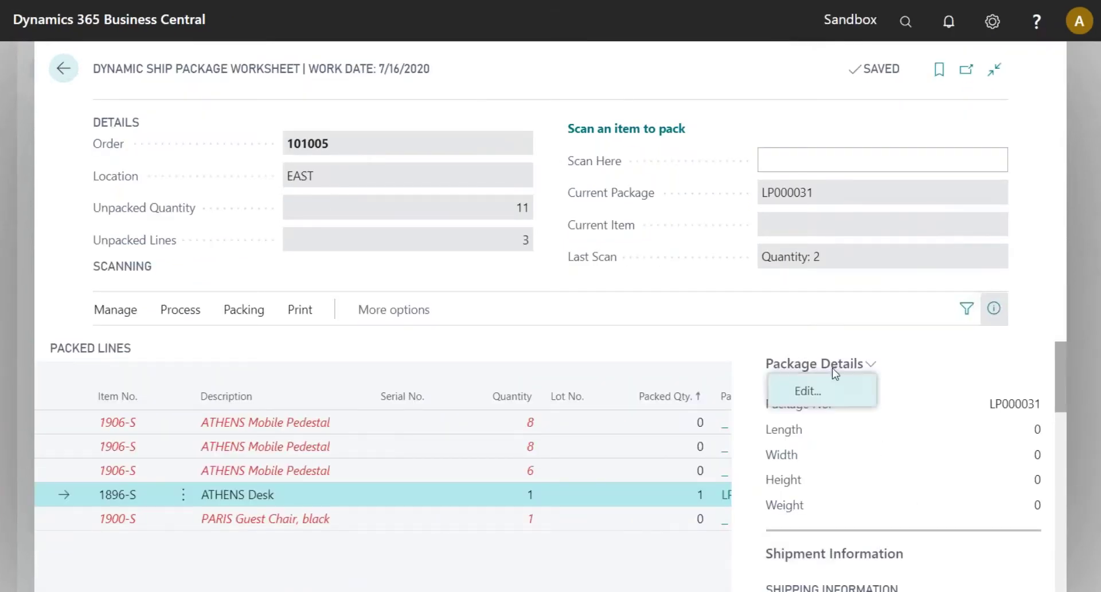
{"action": "left_click", "coordinate": [814, 395]}
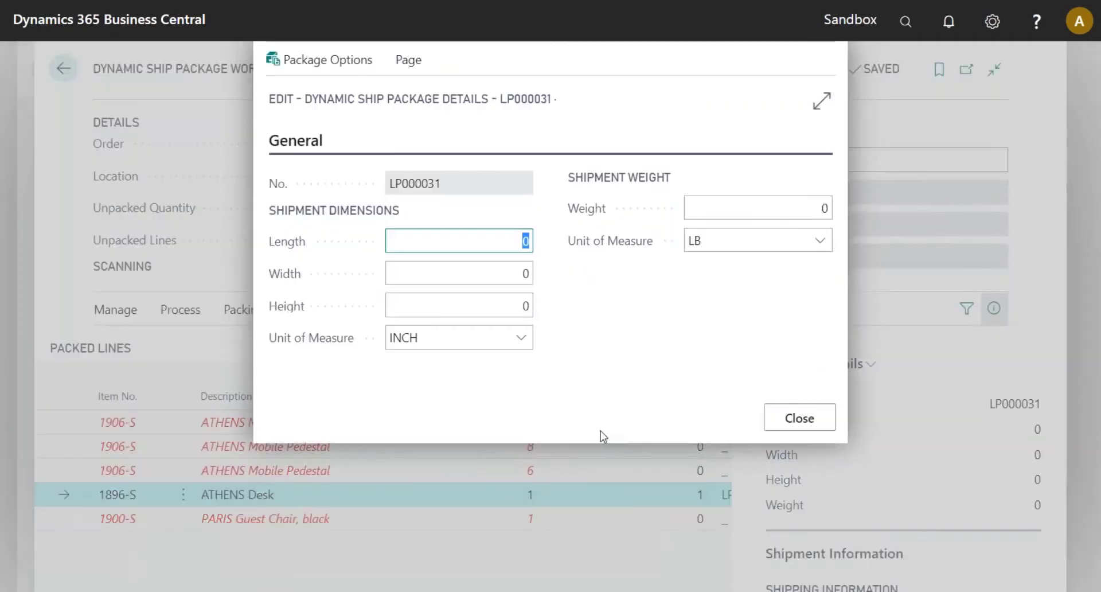
{"action": "type", "text": "5"}
{"action": "key", "text": "Tab"}
{"action": "type", "text": "5"}
{"action": "key", "text": "Tab"}
{"action": "type", "text": "5"}
{"action": "key", "text": "Tab"}
{"action": "key", "text": "Tab"}
{"action": "type", "text": "5"}
{"action": "key", "text": "Tab"}
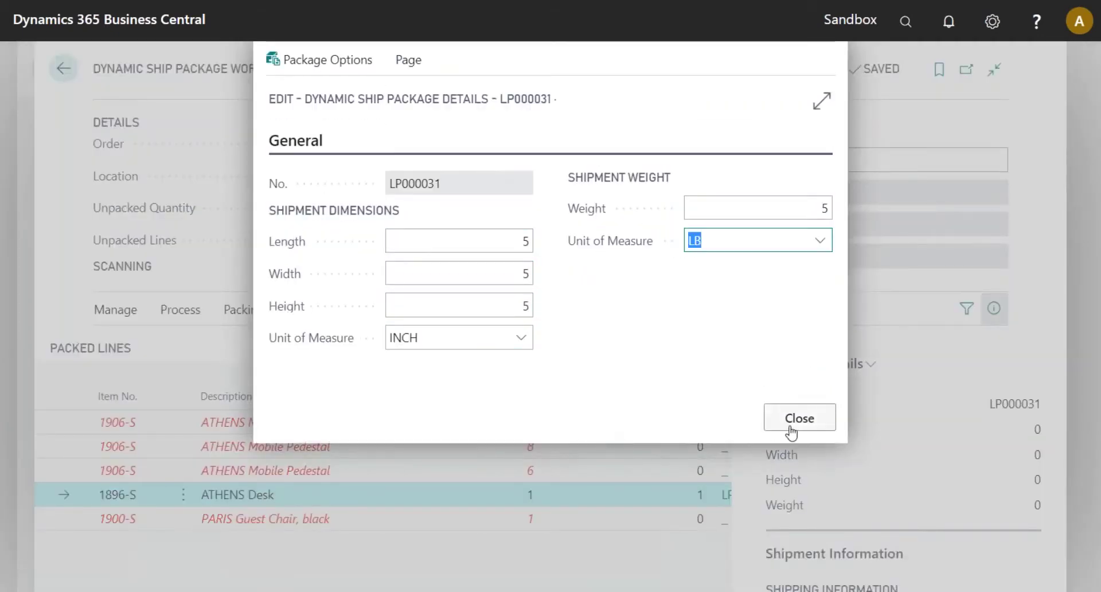
{"action": "left_click", "coordinate": [798, 419]}
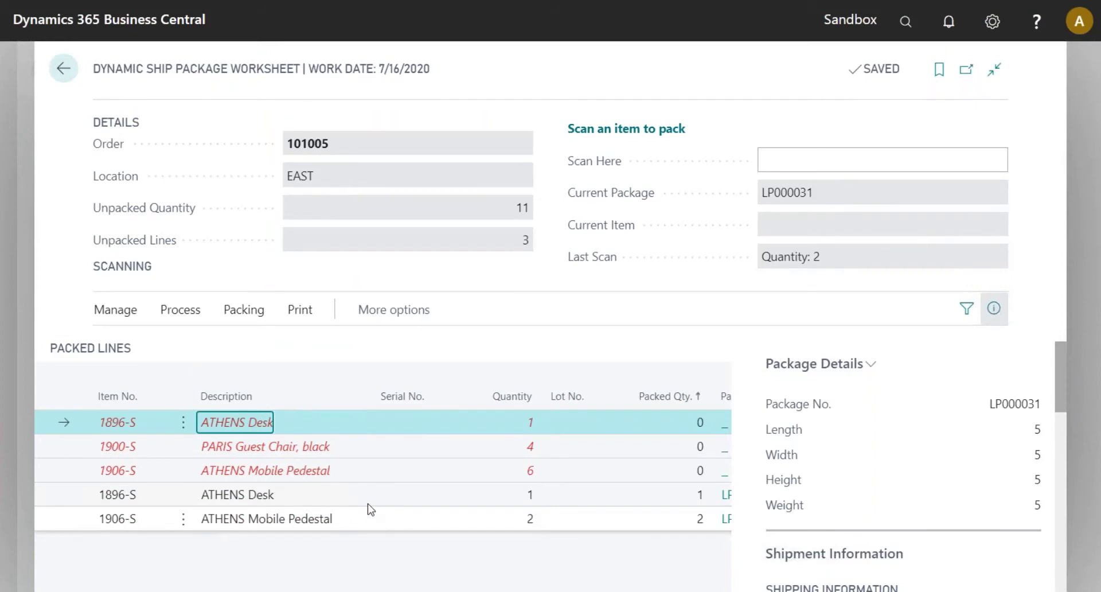
Start new package LP000032 by scanning %lpt%test and pack 2 units of item 1900-S
{"action": "left_click", "coordinate": [809, 161]}
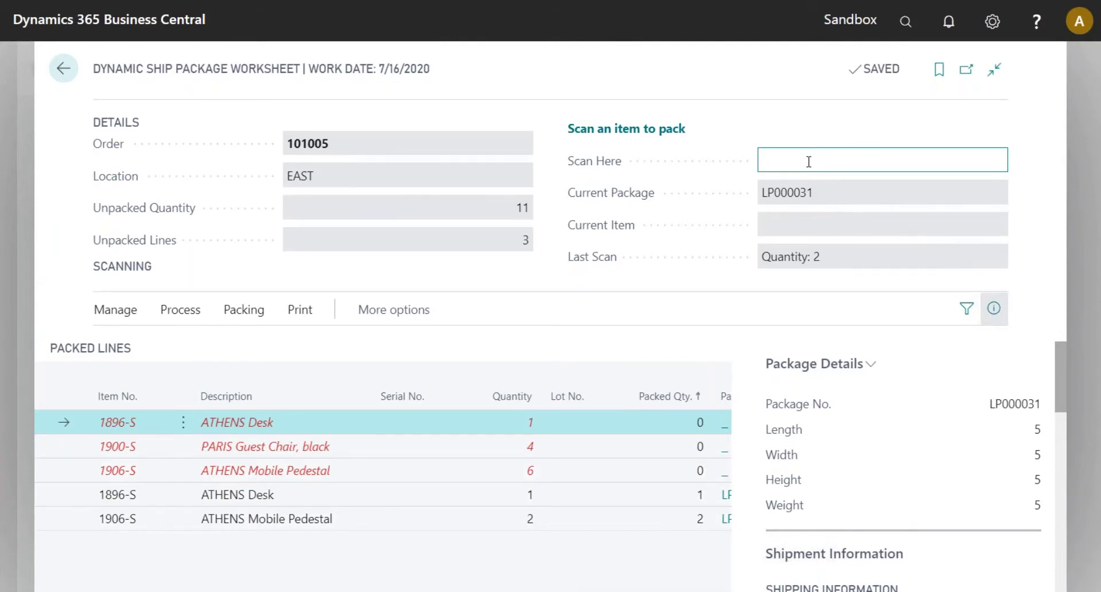
{"action": "type", "text": "%lpt%"}
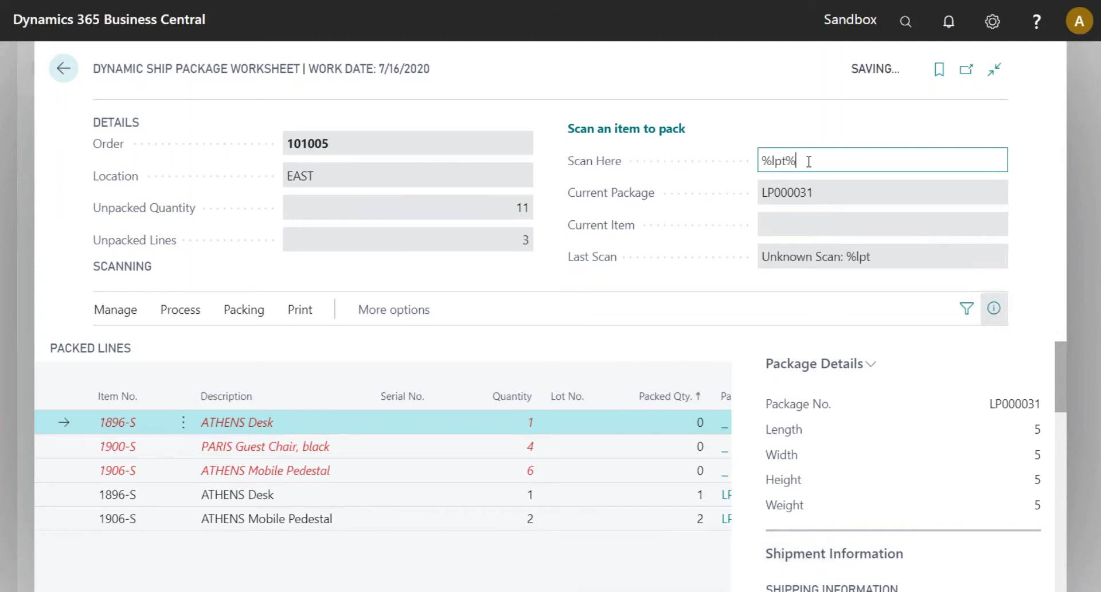
{"action": "type", "text": "test"}
{"action": "key", "text": "Return"}
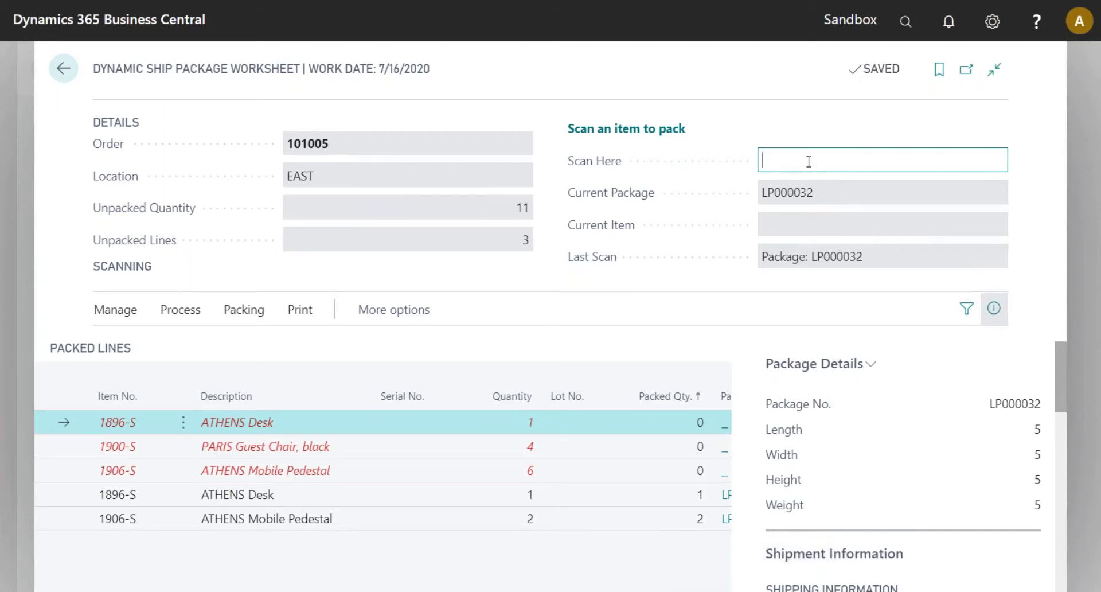
{"action": "type", "text": "1900-s"}
{"action": "key", "text": "Return"}
{"action": "type", "text": "2"}
{"action": "key", "text": "Return"}
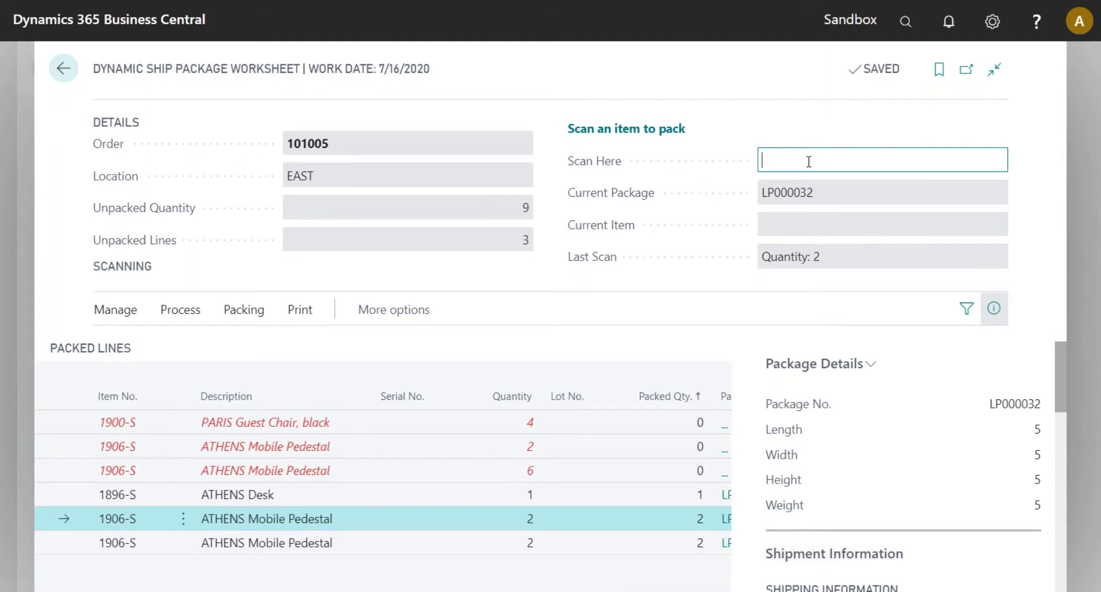
Scan --copylastpkg1 to copy the last package's contents, then enter the --gl command
{"action": "left_click", "coordinate": [363, 419]}
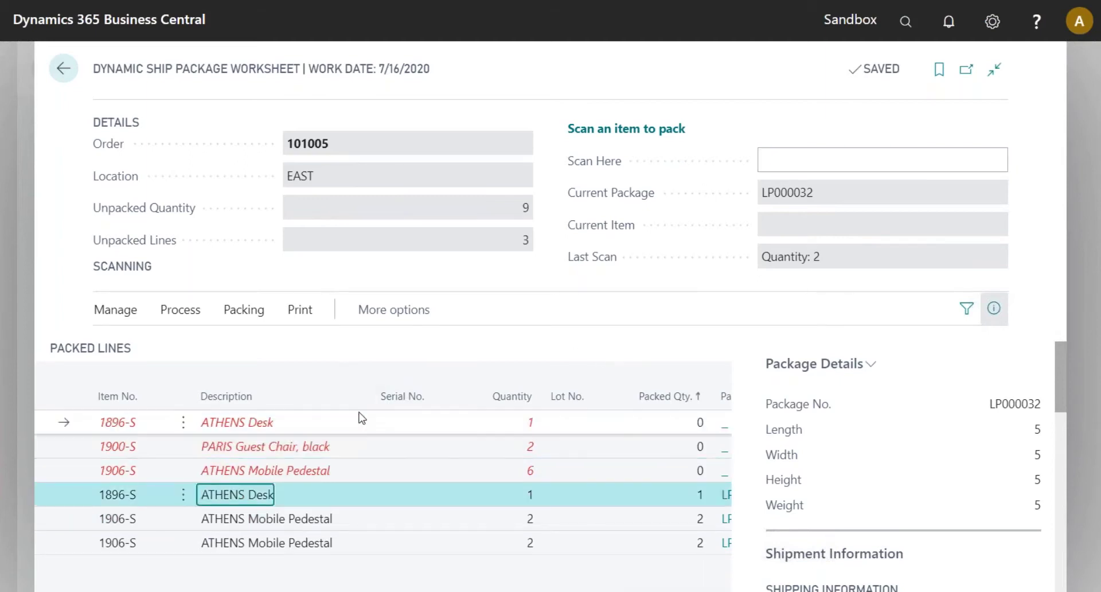
{"action": "left_click", "coordinate": [361, 418]}
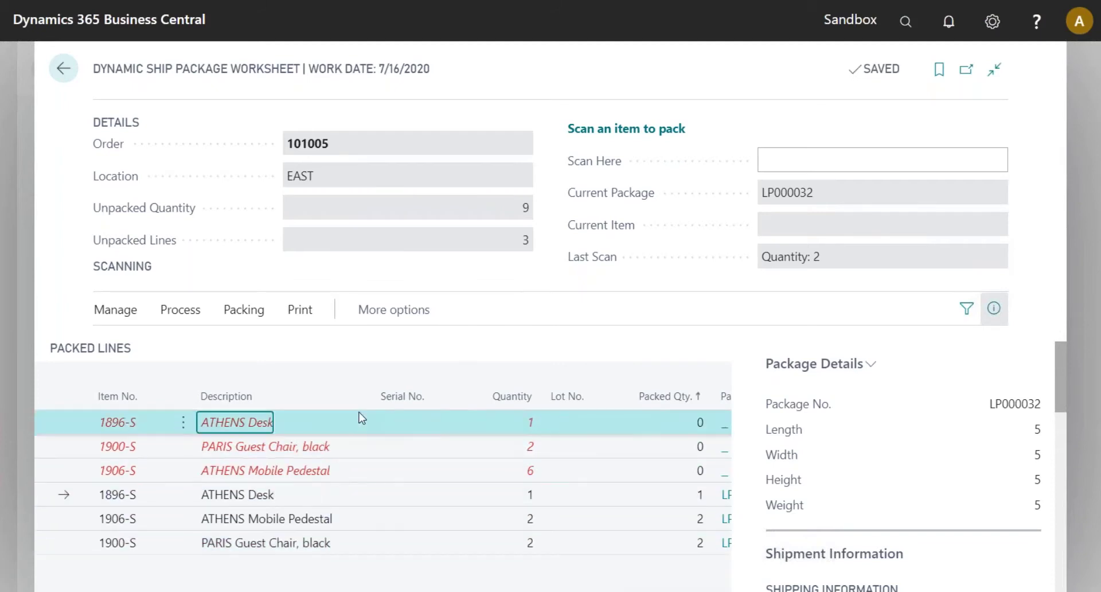
{"action": "left_click", "coordinate": [790, 160]}
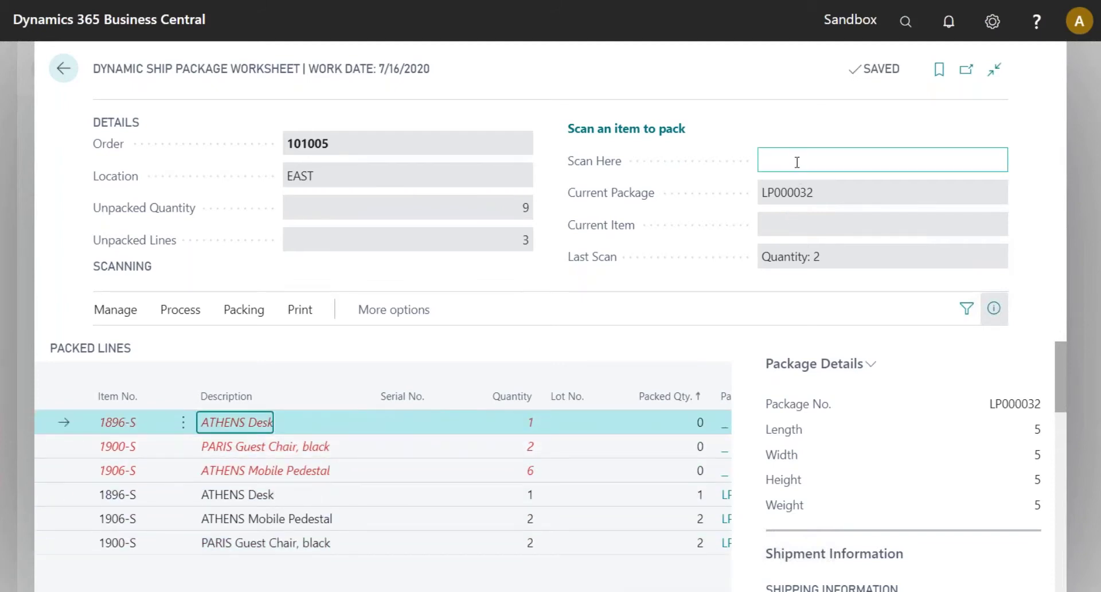
{"action": "type", "text": "--copy"}
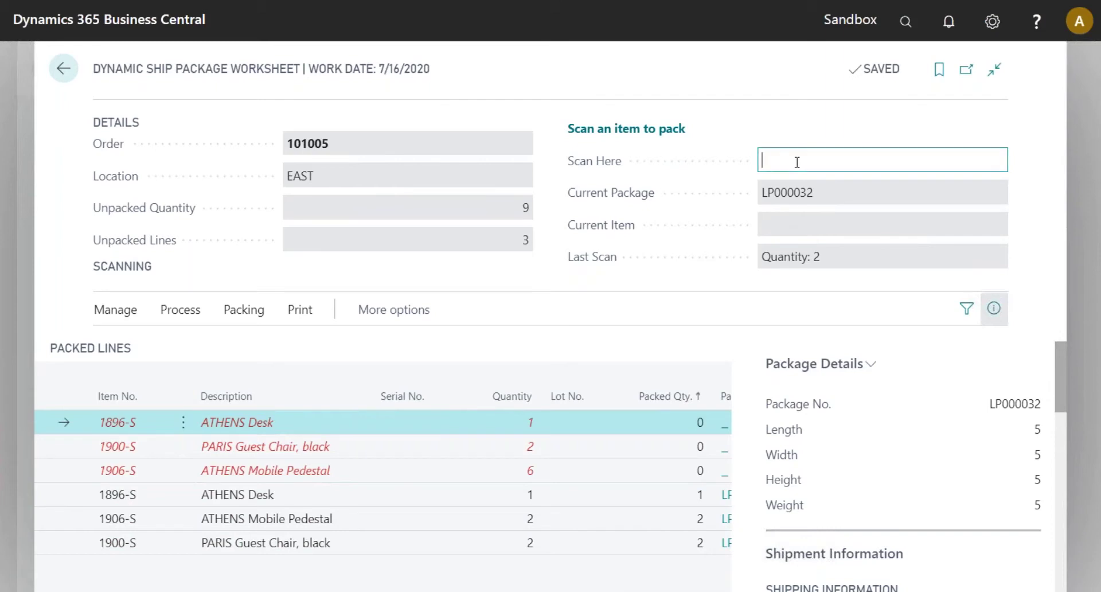
{"action": "type", "text": "lastpkg1"}
{"action": "left_click_drag", "start_coordinate": [819, 193], "coordinate": [762, 193]}
{"action": "left_click", "coordinate": [859, 192]}
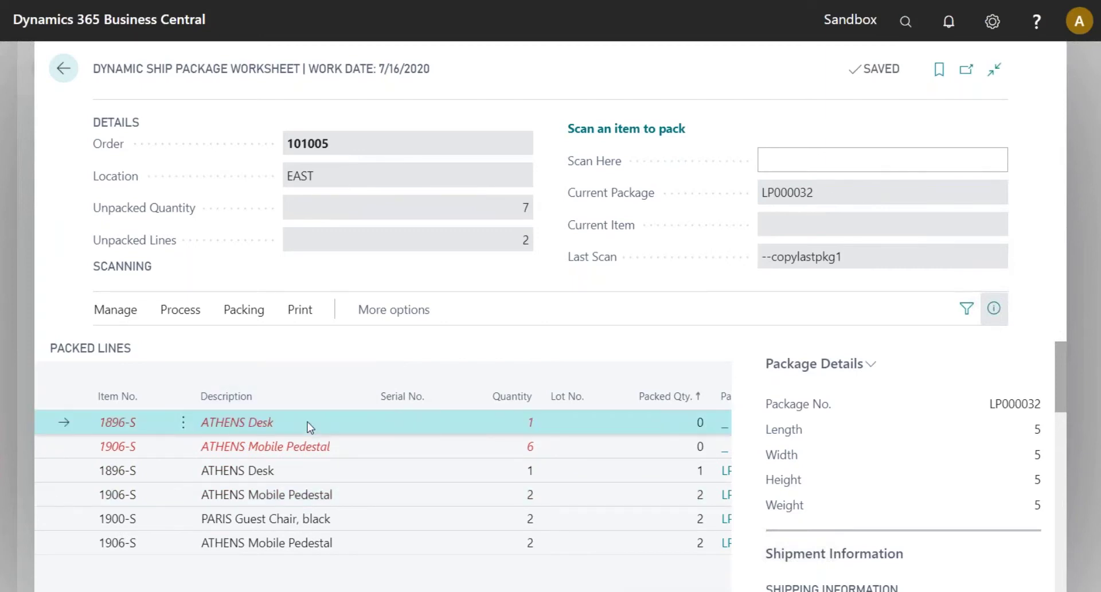
{"action": "key", "text": "Down"}
{"action": "key", "text": "Down"}
{"action": "key", "text": "Down"}
{"action": "key", "text": "Down"}
{"action": "key", "text": "Down"}
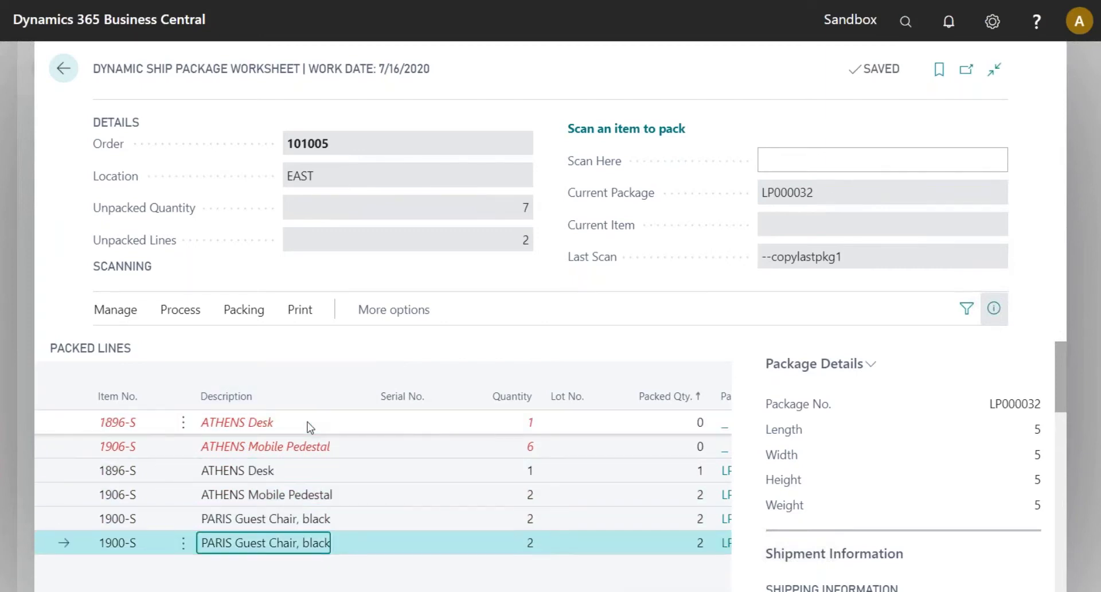
{"action": "left_click", "coordinate": [799, 170]}
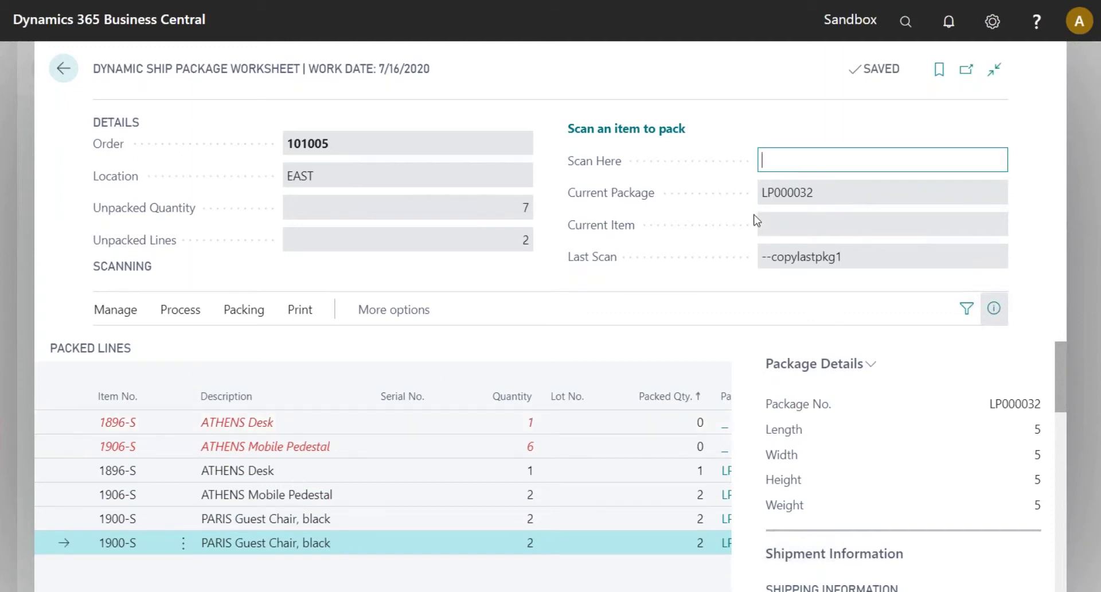
{"action": "type", "text": "--gl"}
Submit --gl, continue past the unpacked-lines warning, and accept the FedEx Ground rate of 72.21 CAD
{"action": "key", "text": "Return"}
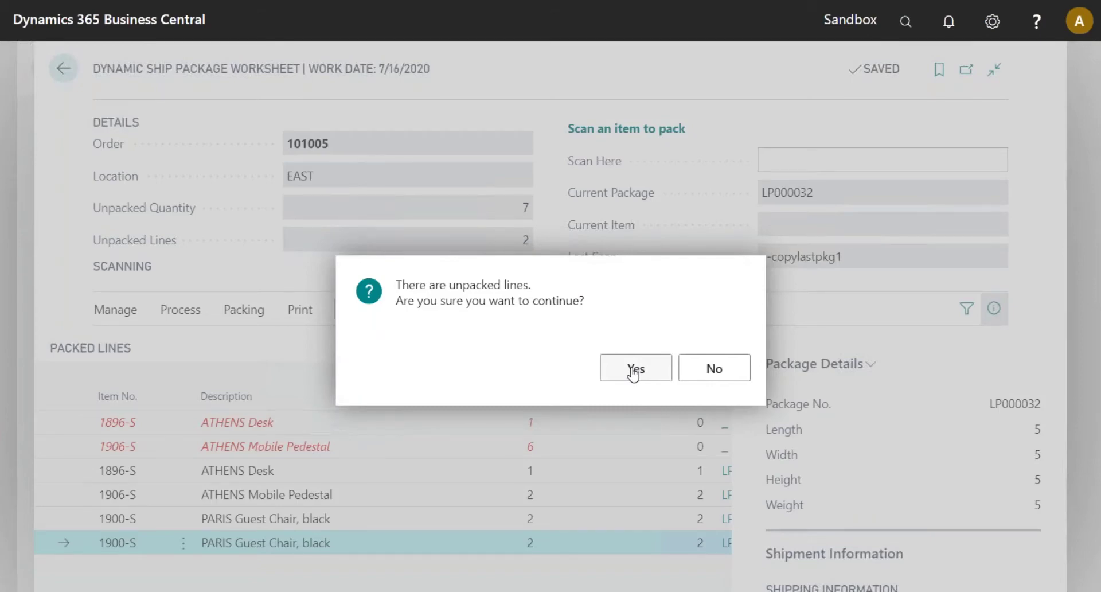
{"action": "left_click", "coordinate": [635, 369]}
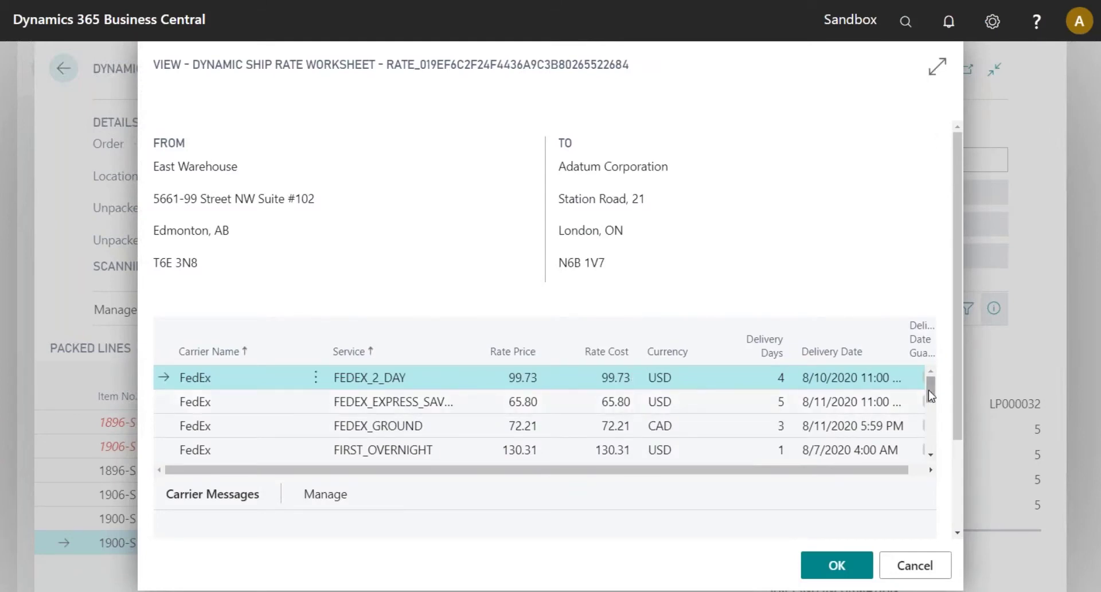
{"action": "left_click_drag", "start_coordinate": [930, 394], "coordinate": [945, 350]}
{"action": "left_click", "coordinate": [579, 428]}
{"action": "left_click", "coordinate": [815, 571]}
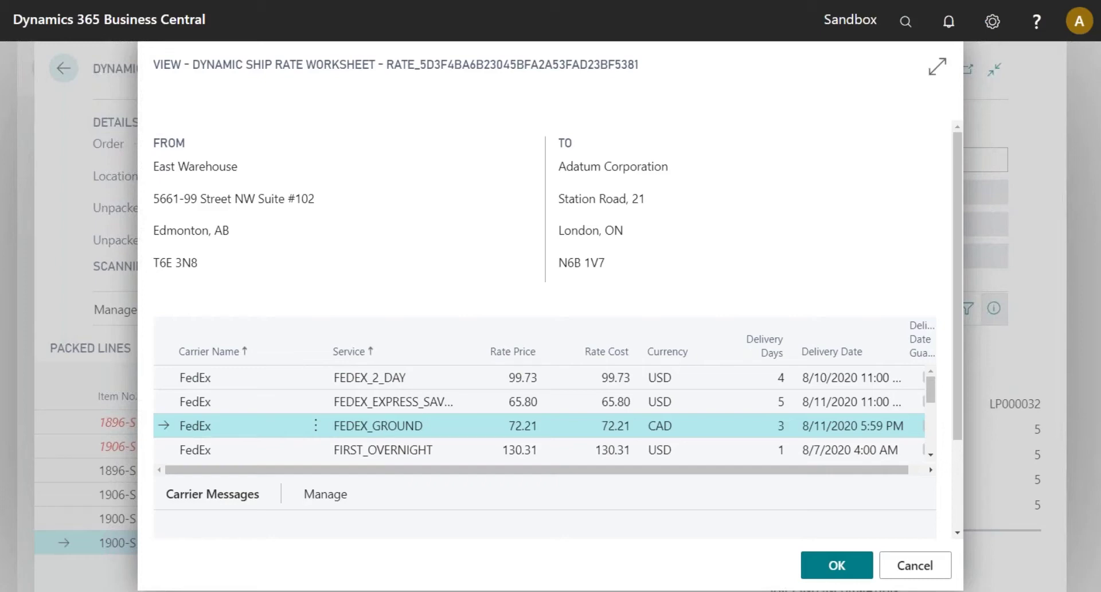
{"action": "key", "text": "Return"}
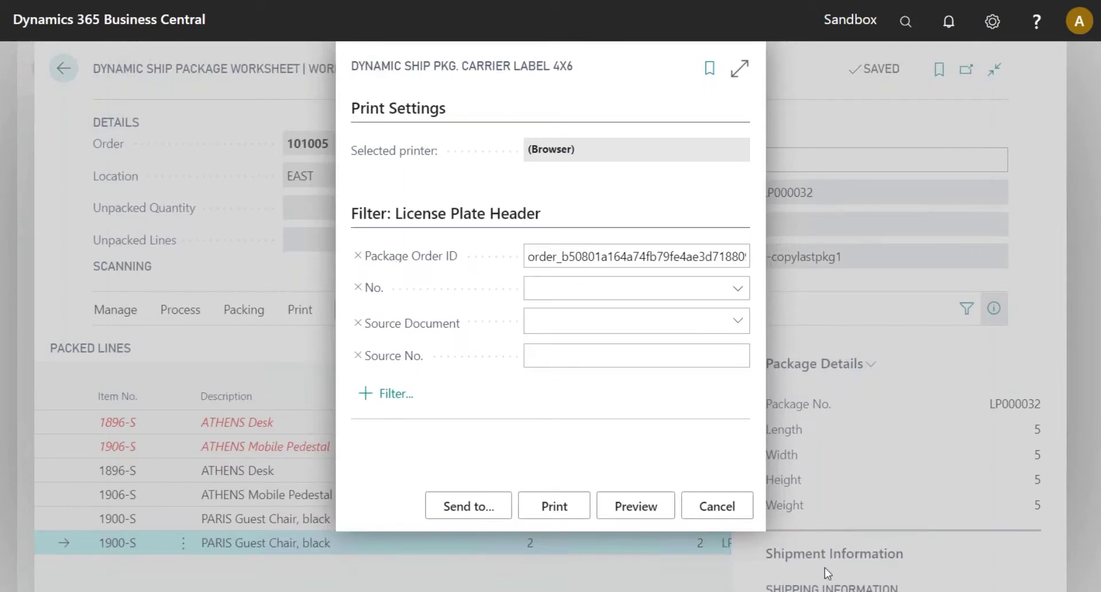
Preview all three FedEx Ground label pages, then close the PDF viewer
{"action": "left_click", "coordinate": [640, 518]}
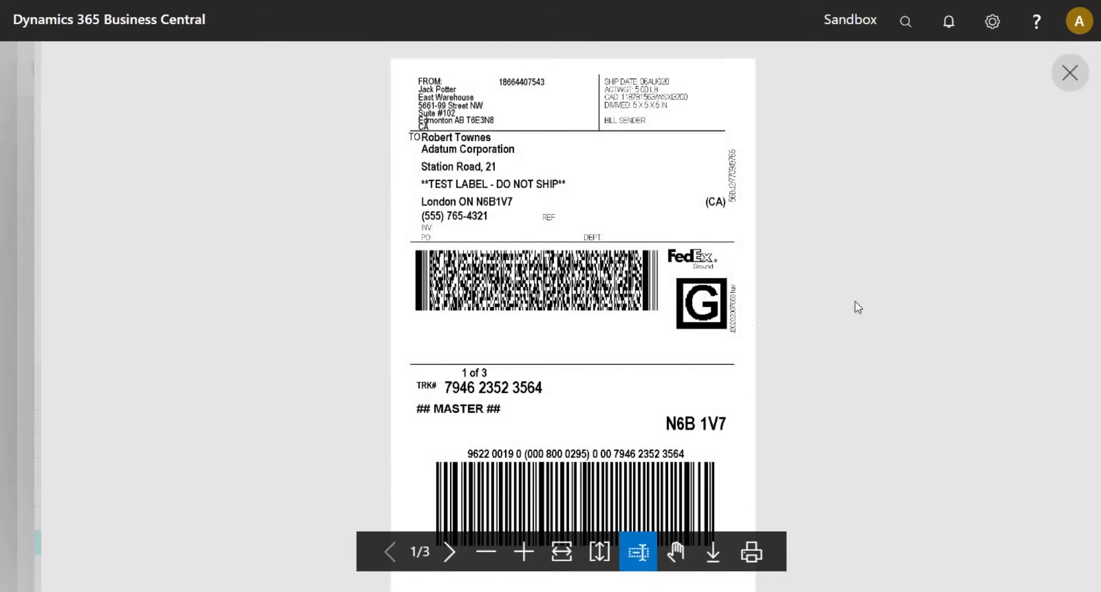
{"action": "scroll", "coordinate": [855, 302], "scroll_direction": "down", "scroll_amount": 15}
{"action": "scroll", "coordinate": [855, 301], "scroll_direction": "down", "scroll_amount": 1}
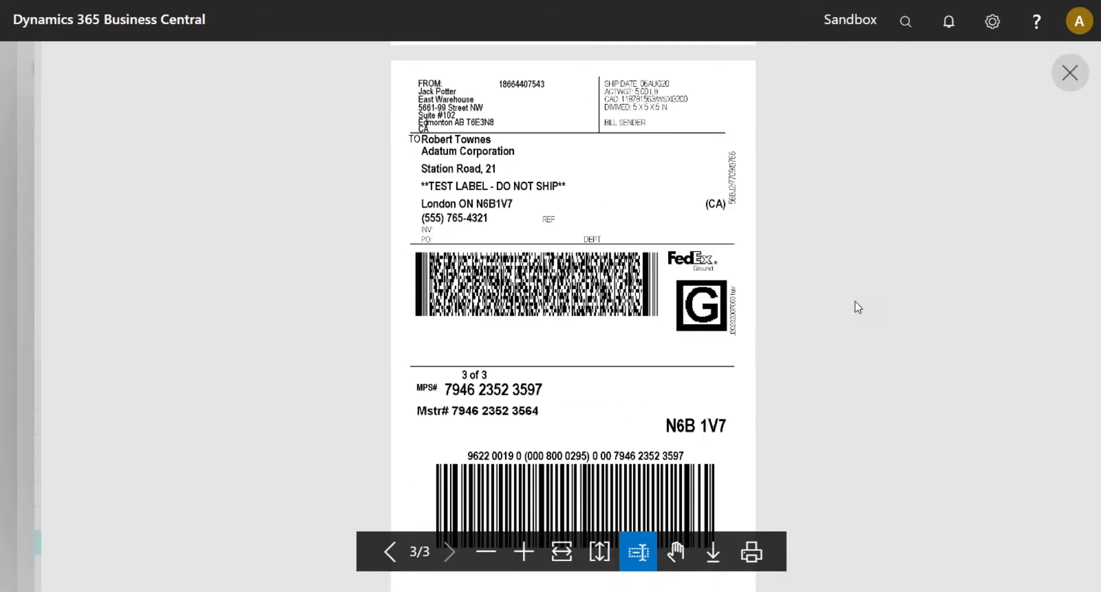
{"action": "scroll", "coordinate": [855, 301], "scroll_direction": "up", "scroll_amount": 3}
{"action": "scroll", "coordinate": [855, 301], "scroll_direction": "down", "scroll_amount": 3}
{"action": "scroll", "coordinate": [855, 301], "scroll_direction": "up", "scroll_amount": 10}
{"action": "scroll", "coordinate": [858, 307], "scroll_direction": "up", "scroll_amount": 5}
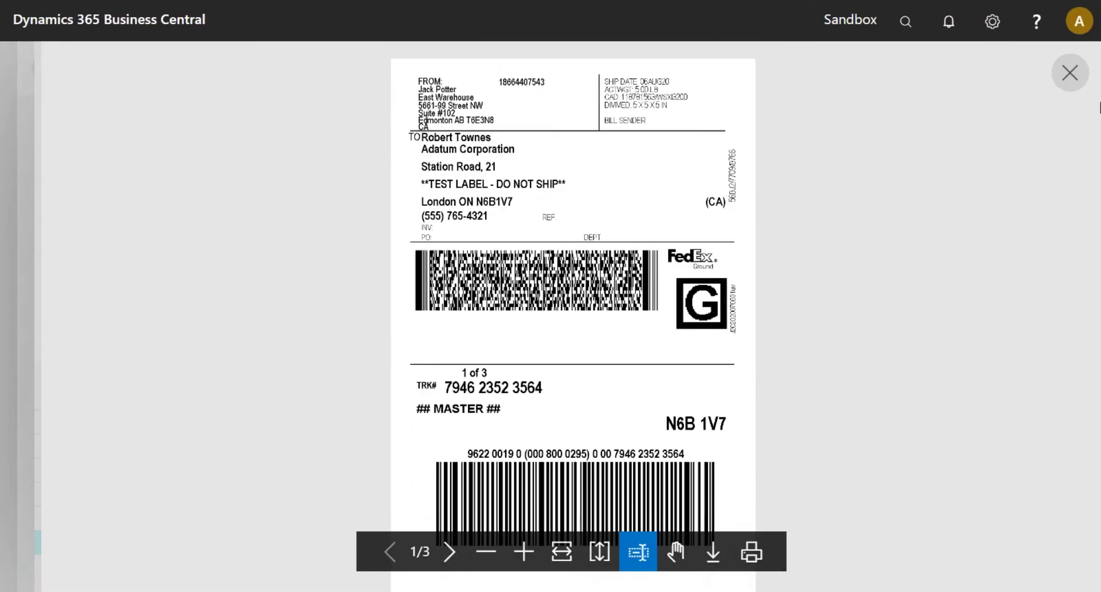
{"action": "left_click", "coordinate": [1068, 74]}
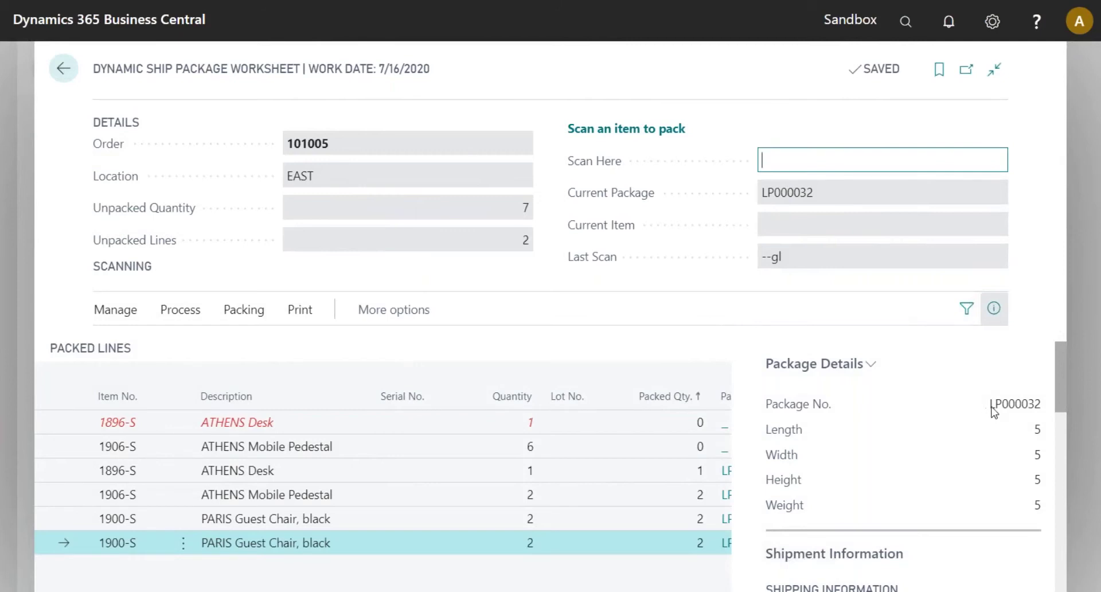
Switch order 101005's shipping agent code from FEDEX to UPS, leaving the service empty
{"action": "scroll", "coordinate": [995, 412], "scroll_direction": "down", "scroll_amount": 1}
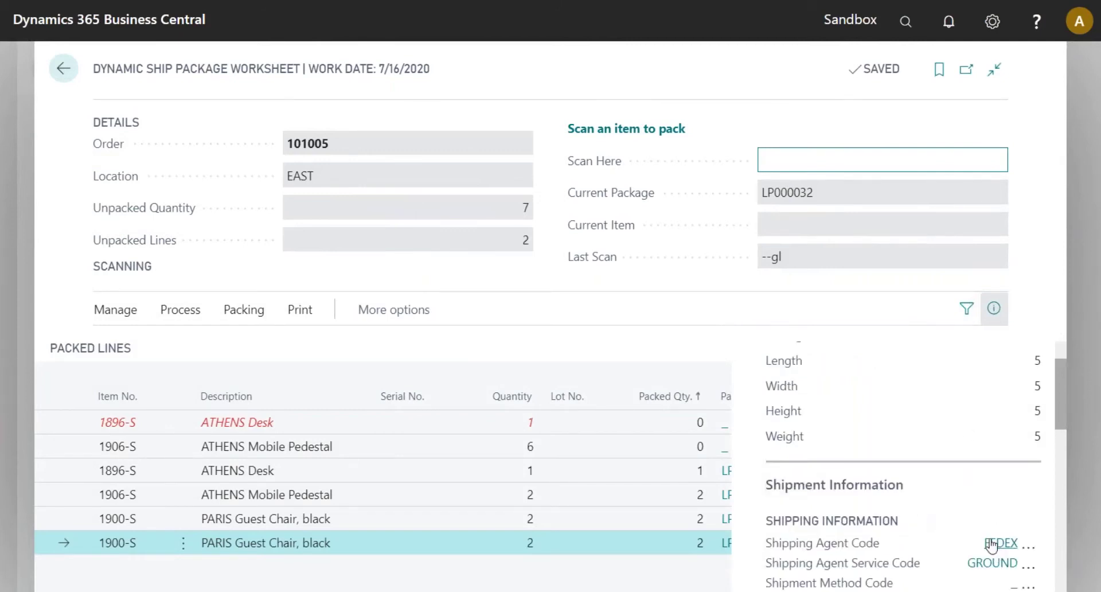
{"action": "scroll", "coordinate": [982, 472], "scroll_direction": "down", "scroll_amount": 1}
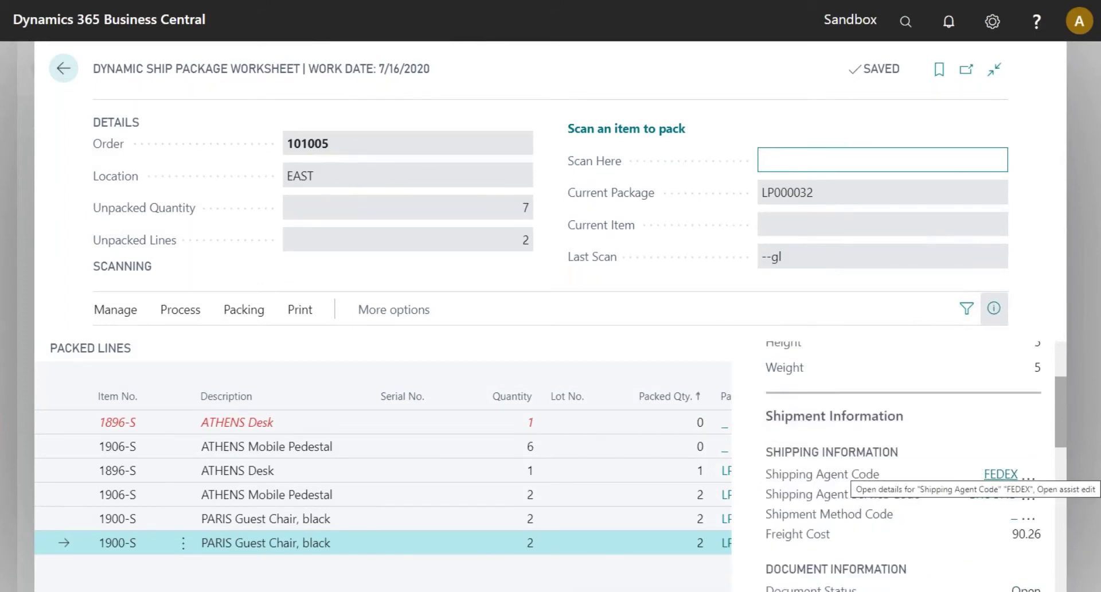
{"action": "left_click", "coordinate": [921, 463]}
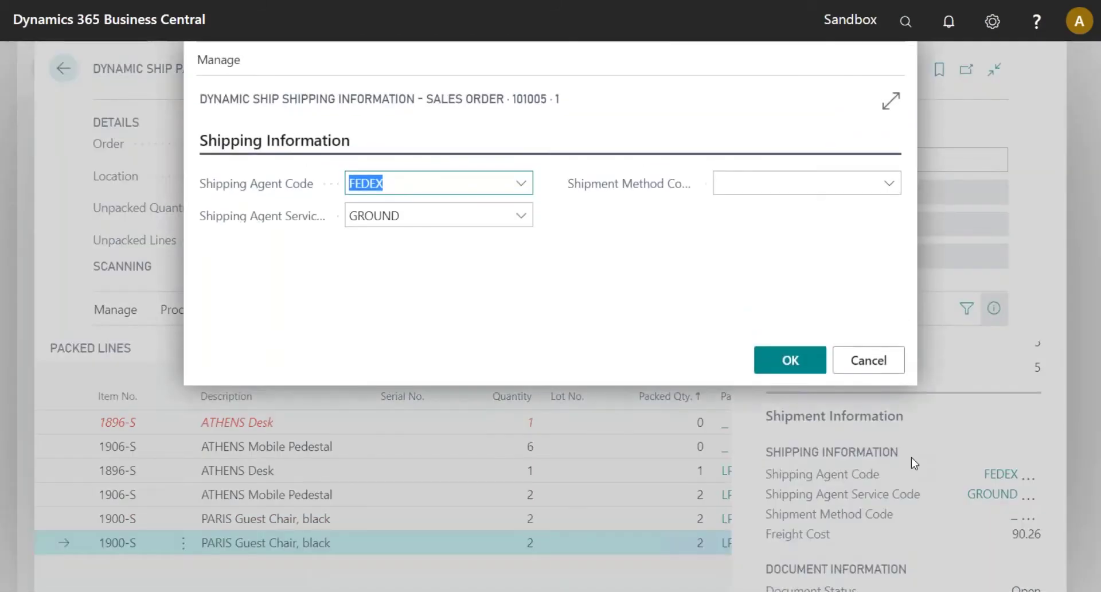
{"action": "type", "text": "ups"}
{"action": "key", "text": "Tab"}
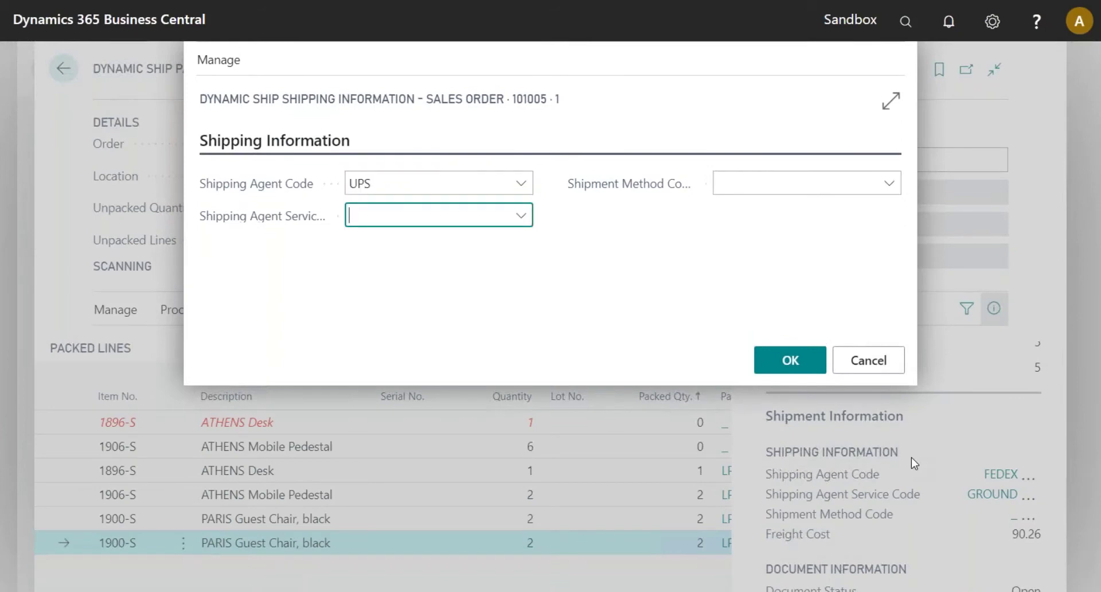
{"action": "left_click", "coordinate": [774, 361]}
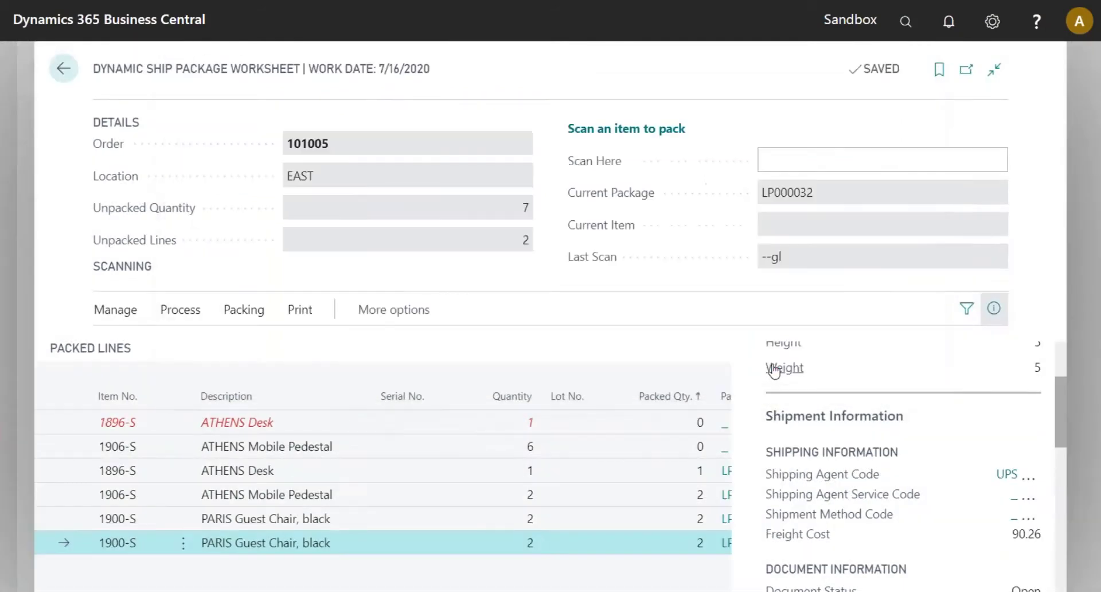
{"action": "left_click", "coordinate": [797, 165]}
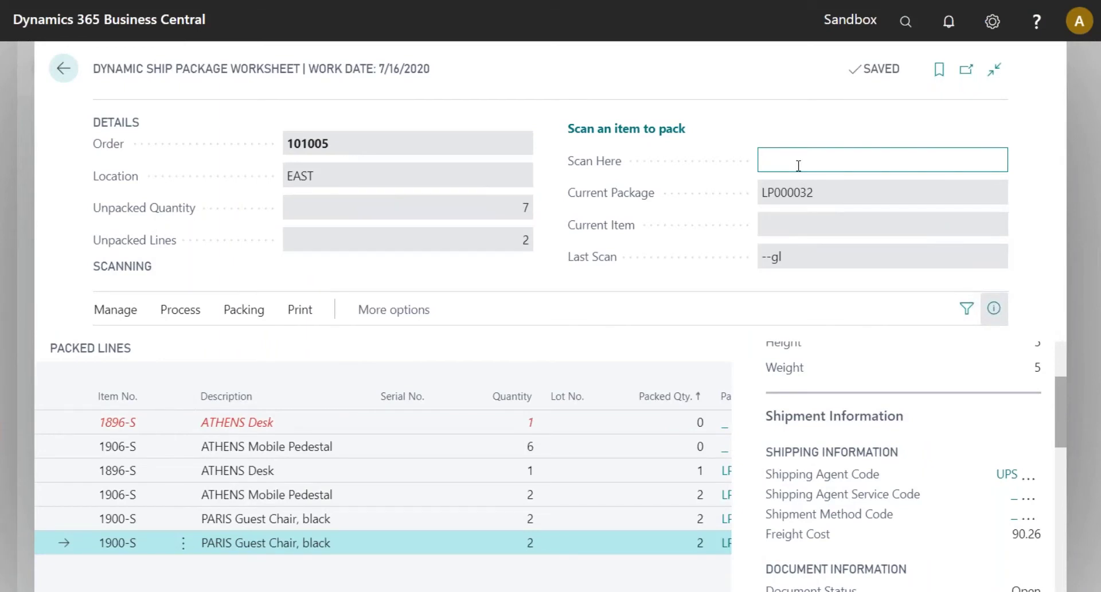
{"action": "left_click", "coordinate": [173, 314]}
Cancel the Get Label print request and close the worksheet despite the unpacked lines
{"action": "left_click", "coordinate": [127, 346]}
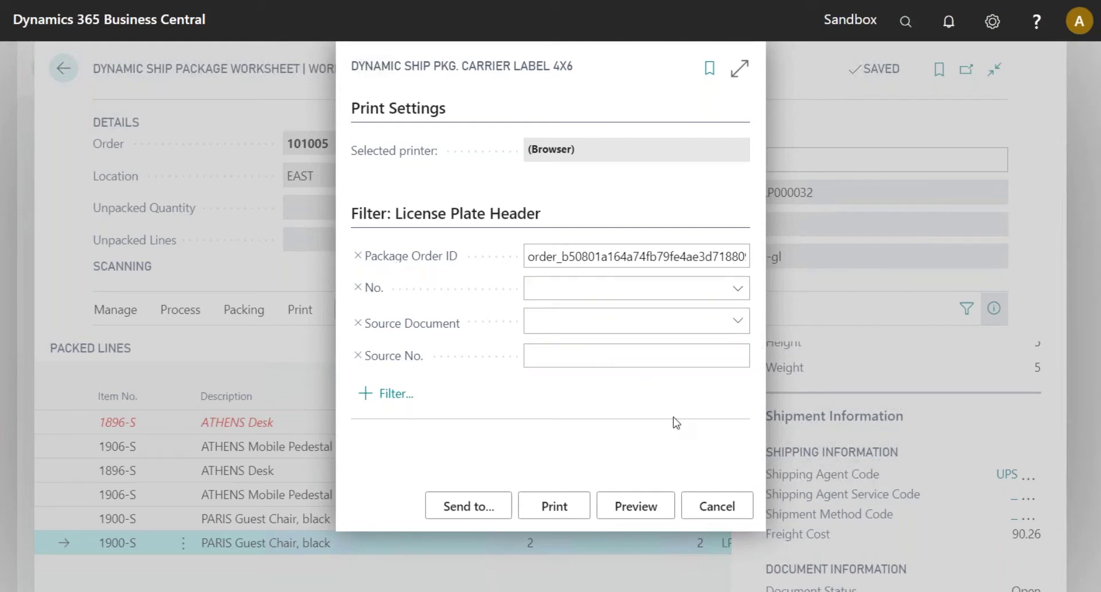
{"action": "left_click", "coordinate": [731, 506]}
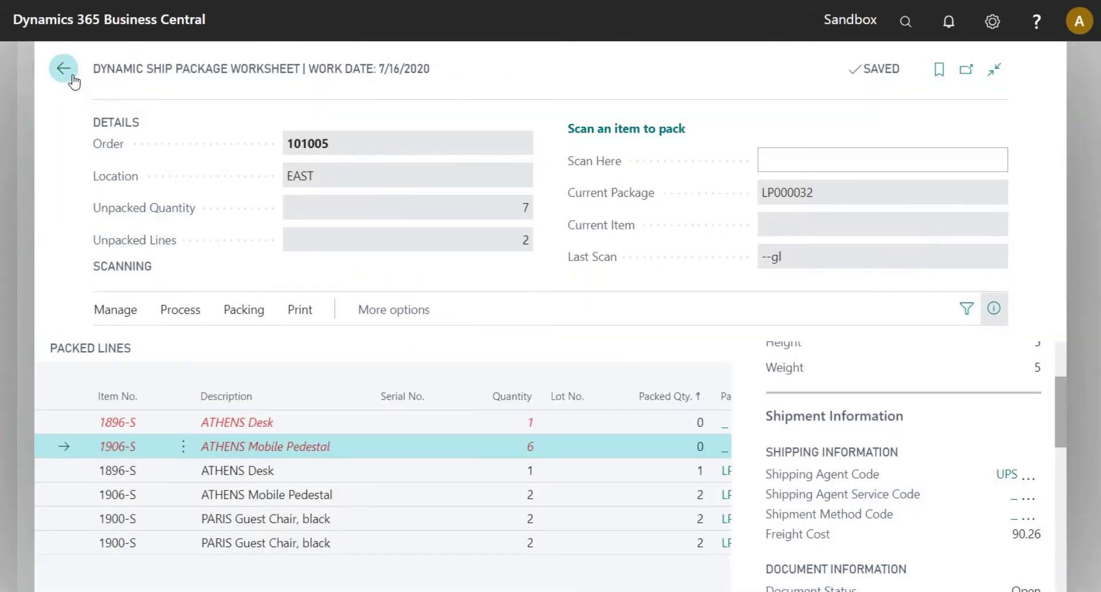
{"action": "left_click", "coordinate": [72, 77]}
{"action": "left_click", "coordinate": [630, 371]}
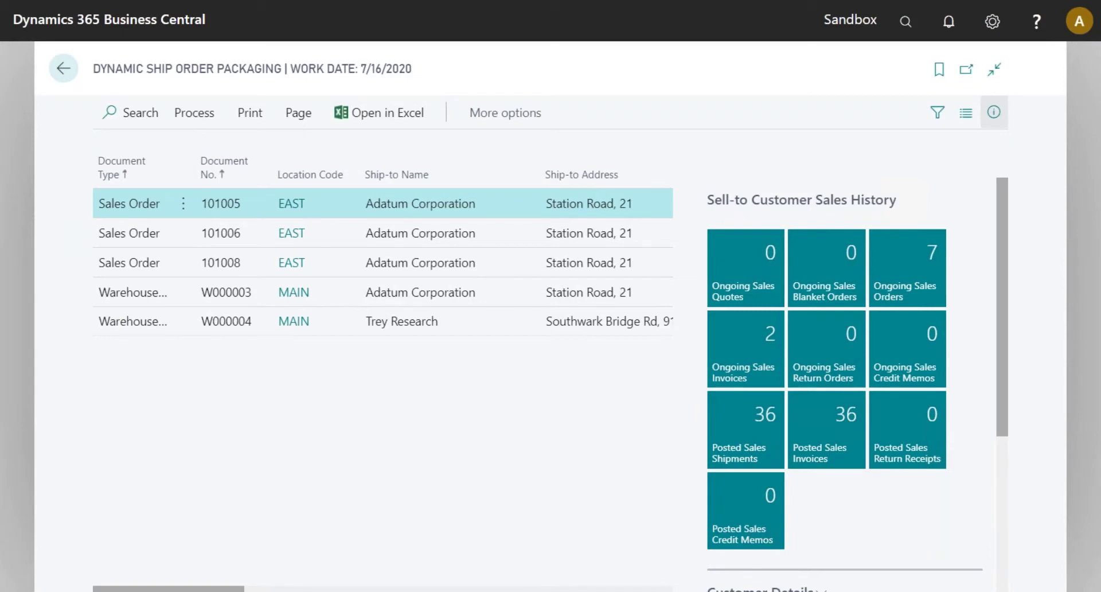
Open the Dynamic Ship Setup page through the Tell Me search
{"action": "key", "text": "alt+q"}
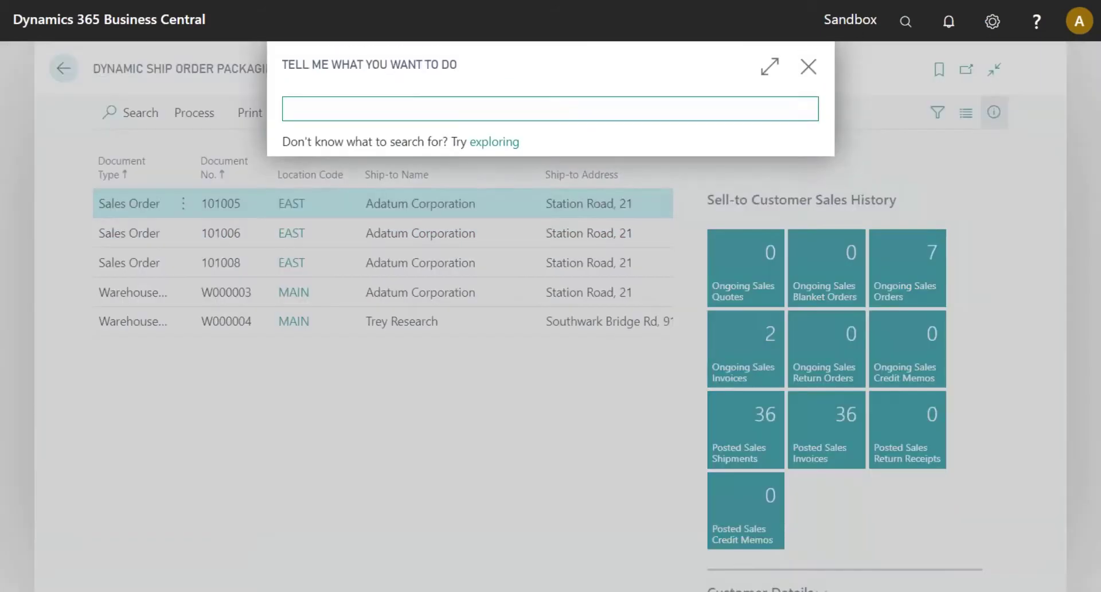
{"action": "type", "text": "dynamic ship setup"}
{"action": "key", "text": "Down"}
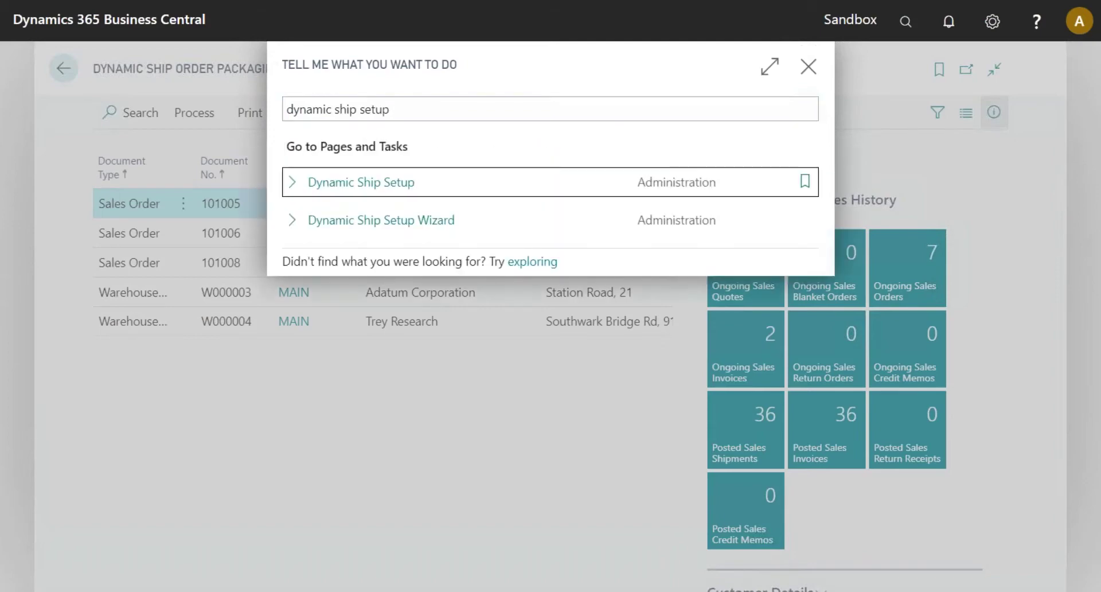
{"action": "key", "text": "Return"}
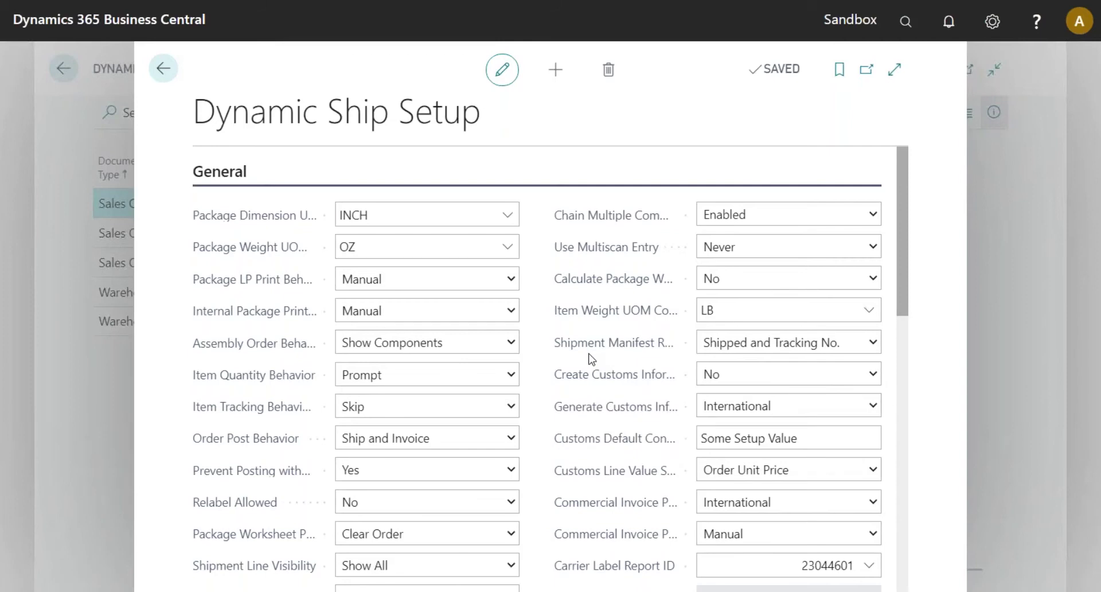
Set Relabel Allowed to Yes and close the setup page
{"action": "mouse_move", "coordinate": [235, 502]}
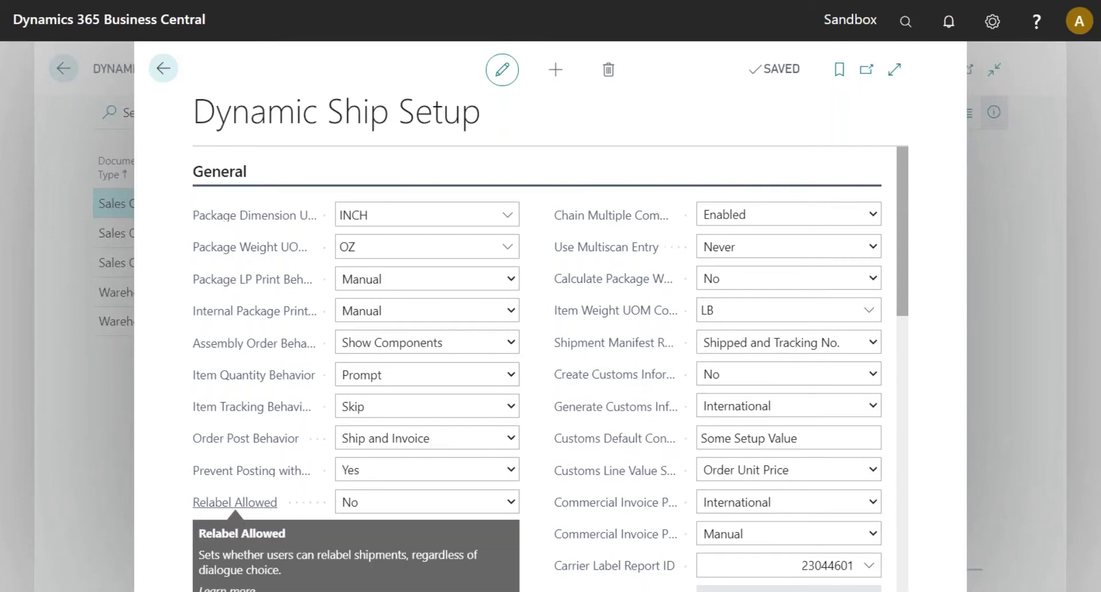
{"action": "left_click", "coordinate": [509, 503]}
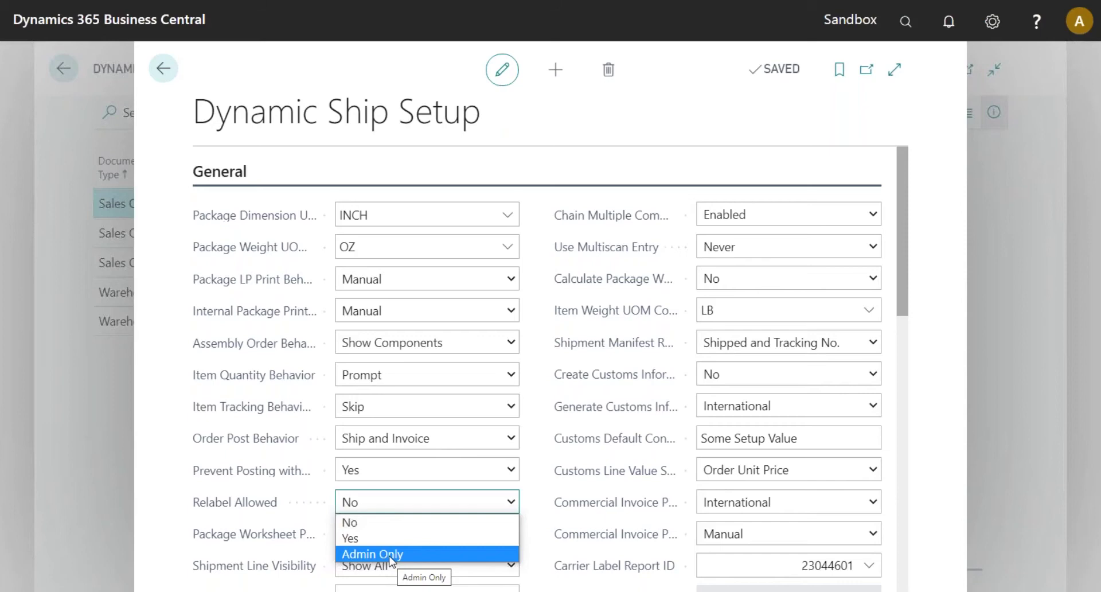
{"action": "left_click", "coordinate": [380, 539]}
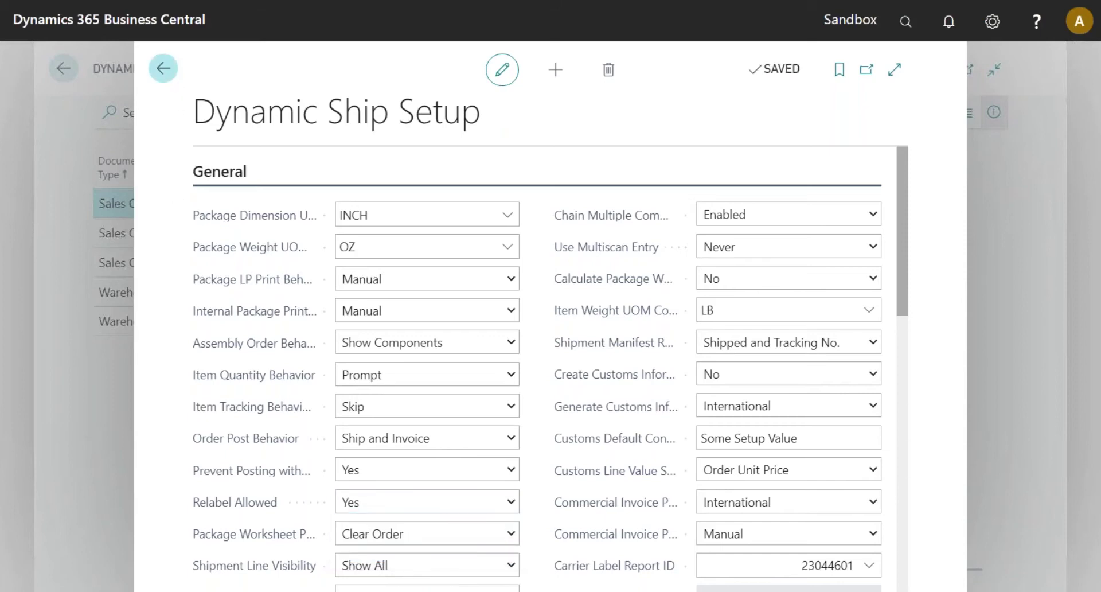
{"action": "left_click", "coordinate": [163, 69]}
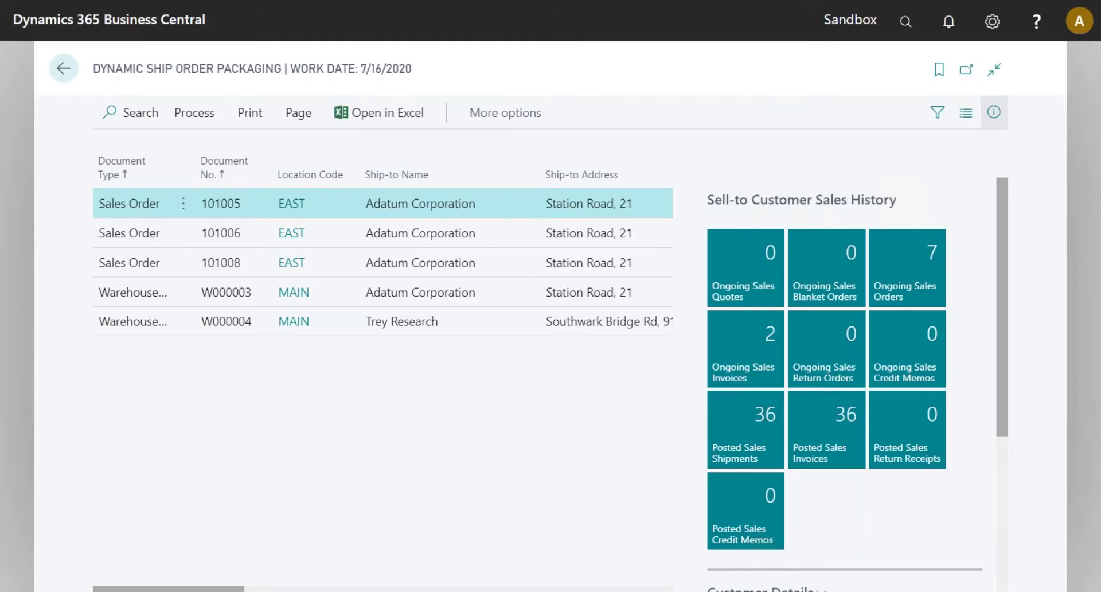
Reopen order 101005's package worksheet and scan -pl to request carrier rates
{"action": "left_click", "coordinate": [209, 113]}
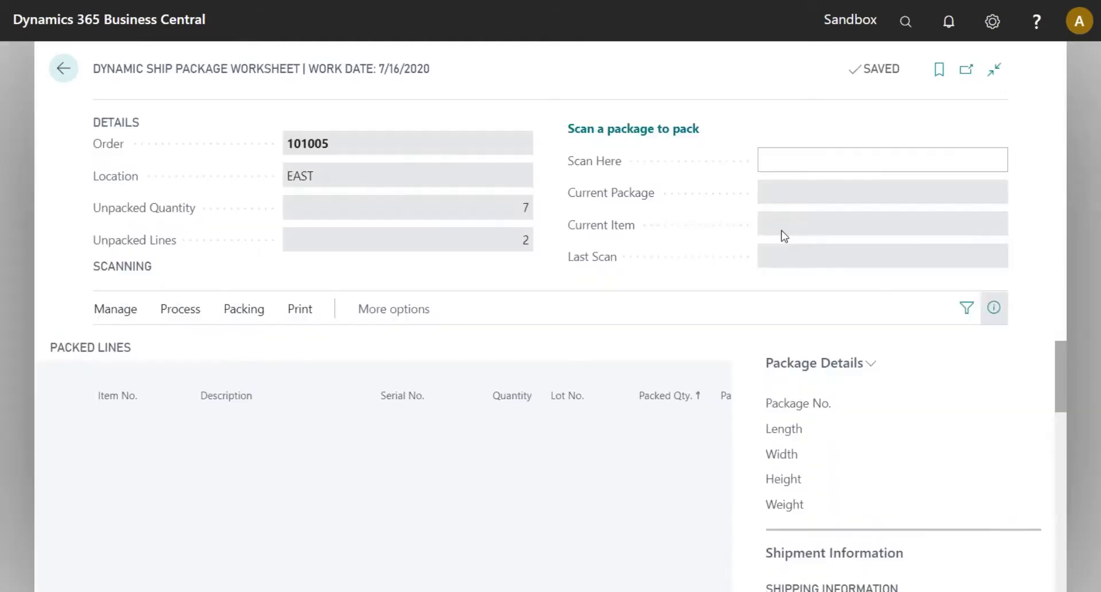
{"action": "left_click", "coordinate": [788, 162]}
{"action": "type", "text": "-pl"}
{"action": "key", "text": "Return"}
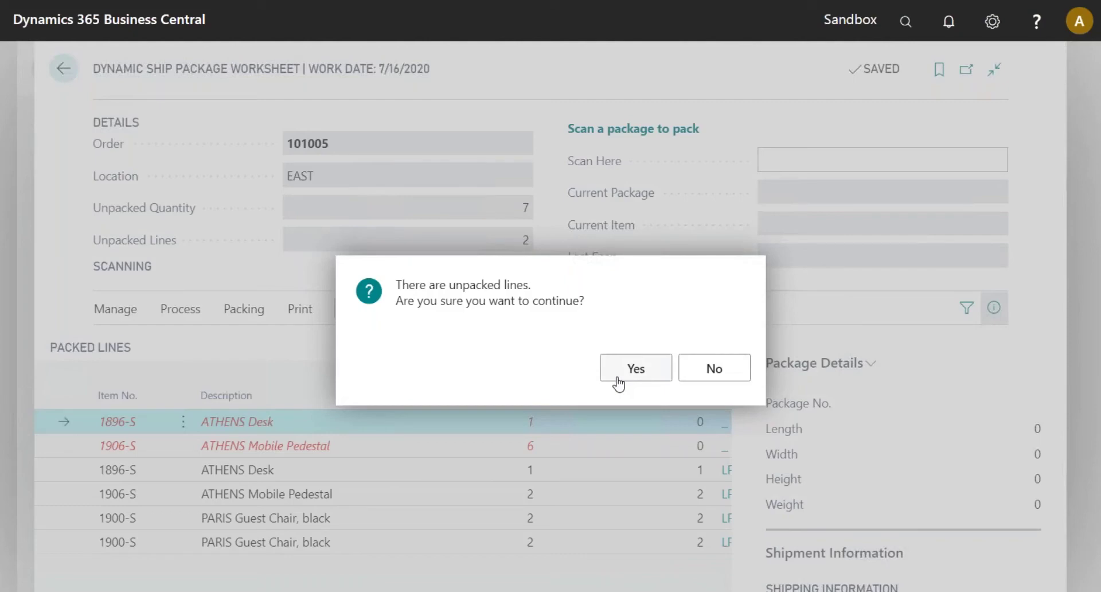
Continue past the unpacked-lines warning, review the UPS rates, and cancel without choosing one
{"action": "left_click", "coordinate": [636, 368]}
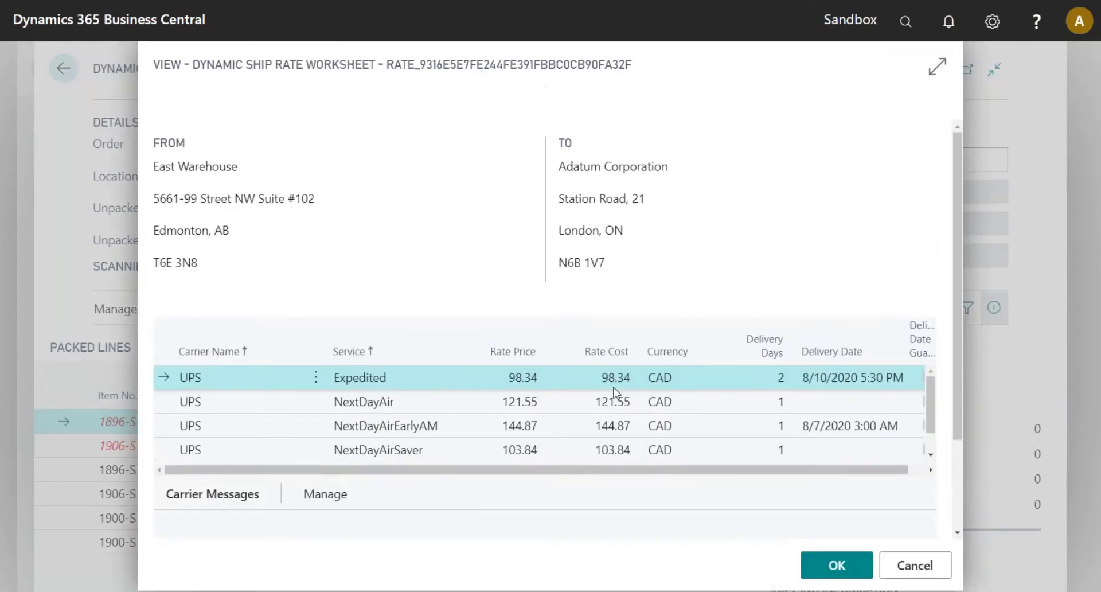
{"action": "scroll", "coordinate": [619, 400], "scroll_direction": "down", "scroll_amount": 1}
{"action": "scroll", "coordinate": [441, 443], "scroll_direction": "up", "scroll_amount": 1}
{"action": "scroll", "coordinate": [440, 443], "scroll_direction": "down", "scroll_amount": 1}
{"action": "scroll", "coordinate": [439, 442], "scroll_direction": "up", "scroll_amount": 1}
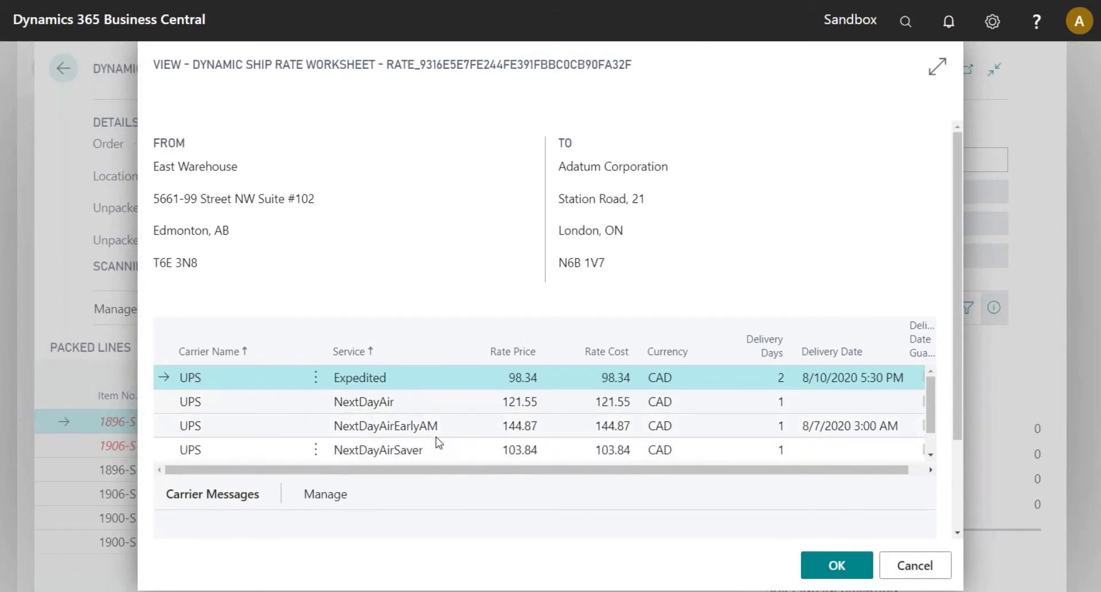
{"action": "scroll", "coordinate": [474, 437], "scroll_direction": "down", "scroll_amount": 1}
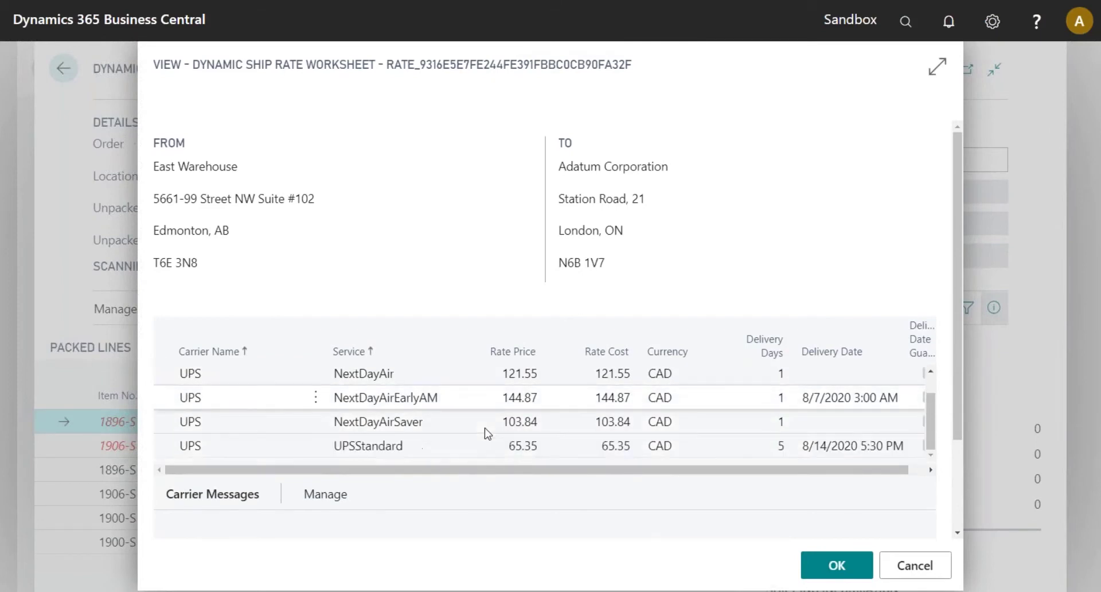
{"action": "left_click", "coordinate": [911, 569]}
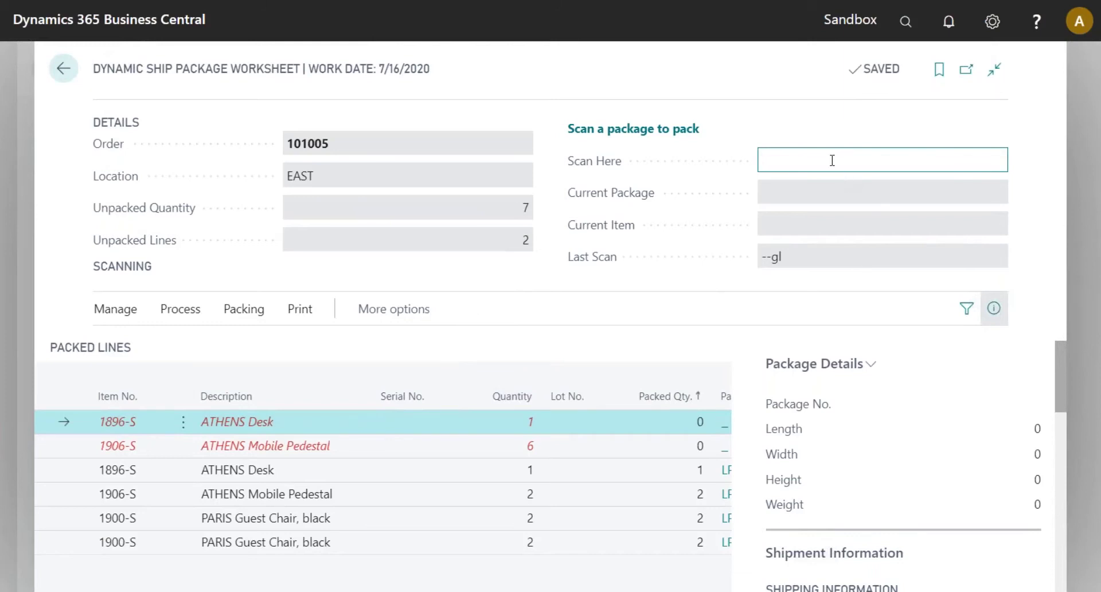
Unpack all packages with --upa and leave the worksheet despite the unpacked lines
{"action": "type", "text": "--upa"}
{"action": "key", "text": "Return"}
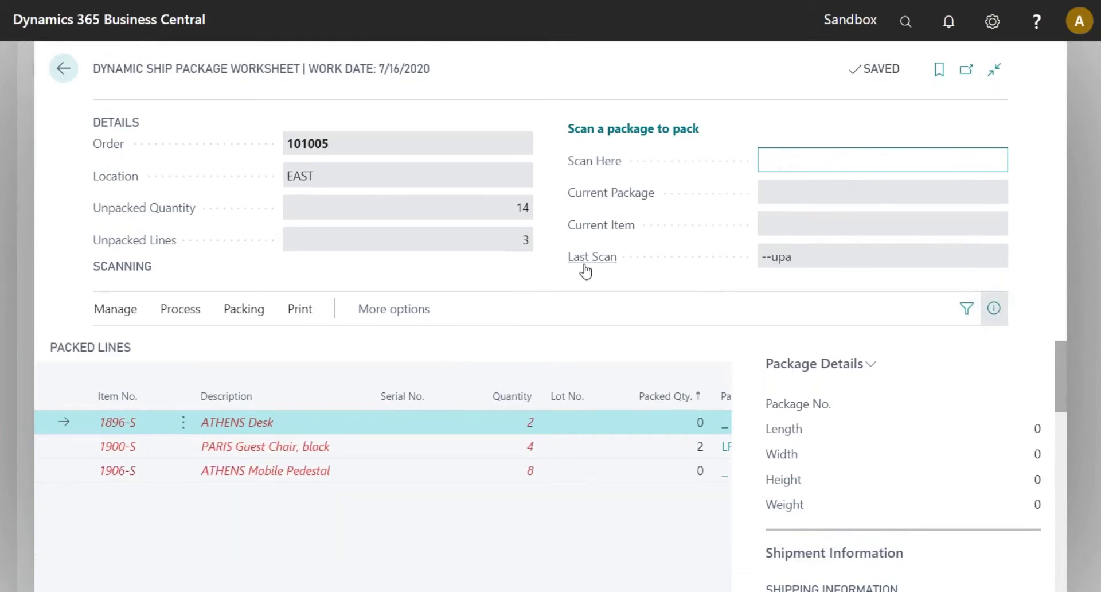
{"action": "left_click", "coordinate": [63, 68]}
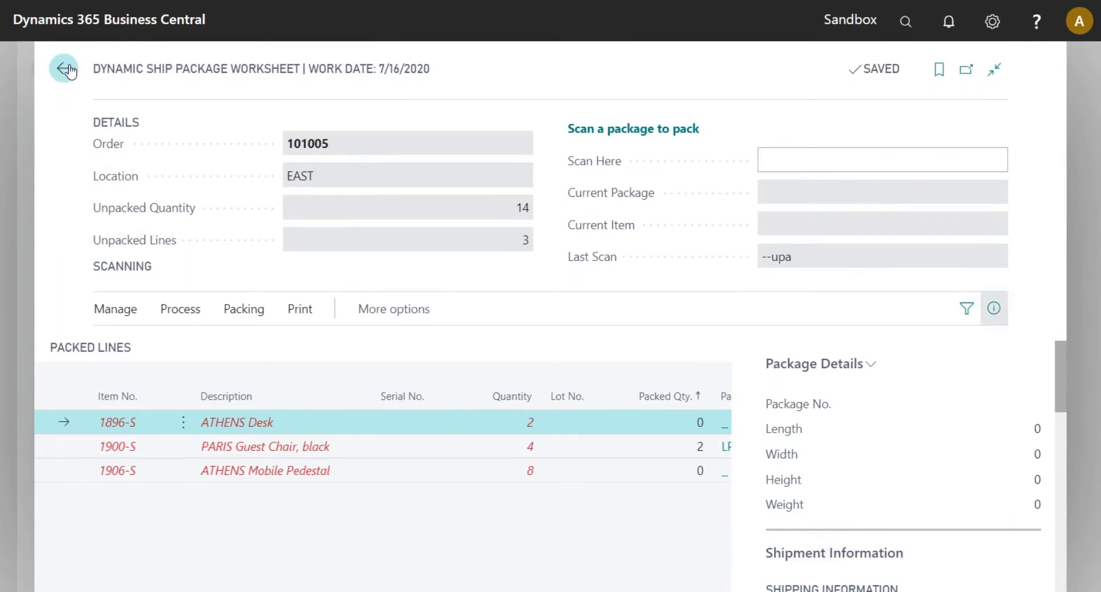
{"action": "left_click", "coordinate": [634, 370]}
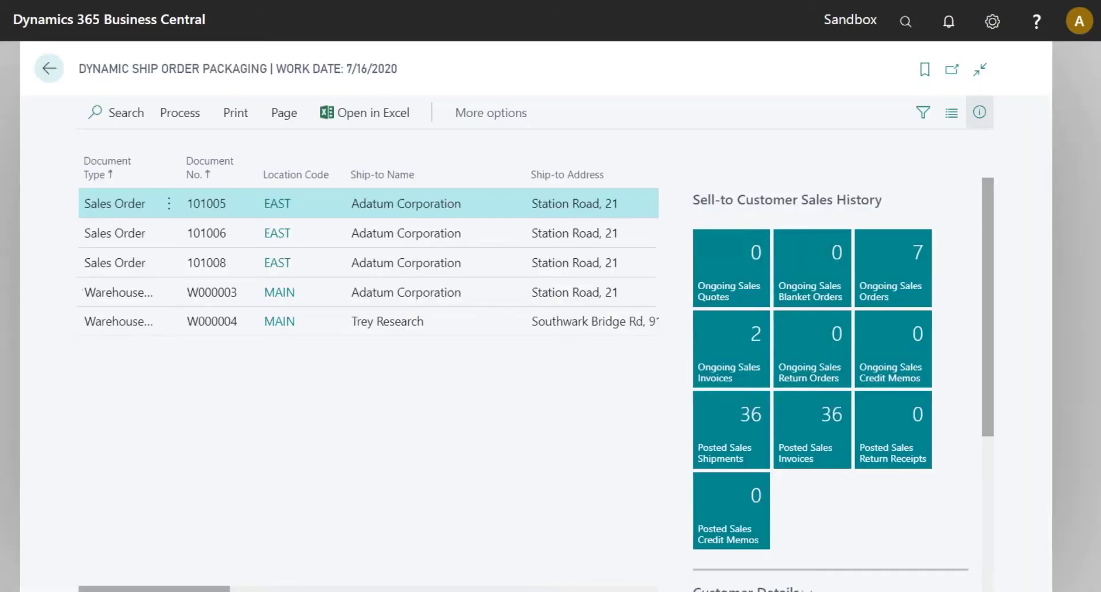
Open Dynamic Ship Setup by searching 'ship setup' in Tell Me
{"action": "key", "text": "alt+q"}
{"action": "type", "text": "ship setup"}
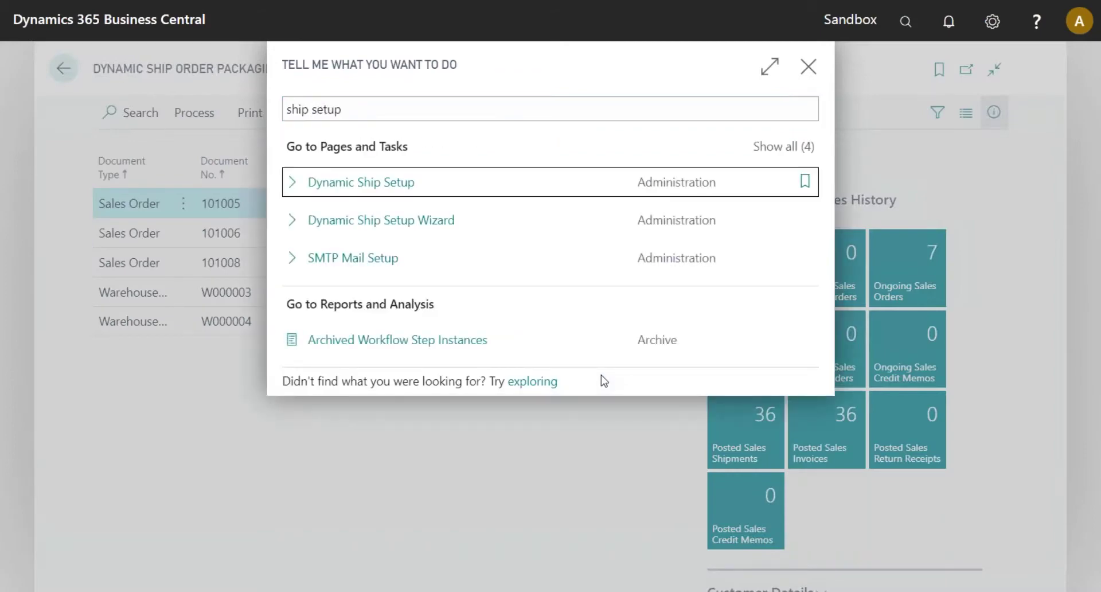
{"action": "key", "text": "Return"}
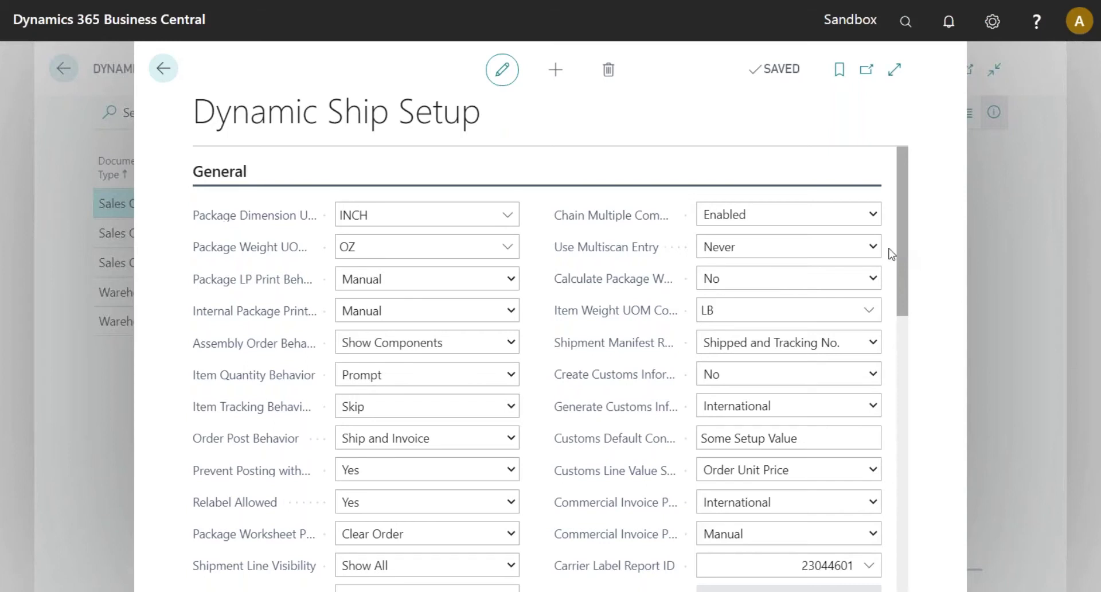
Set Calculate Package Weight to Item UOM, keeping LB as the Item Weight UOM Code
{"action": "mouse_move", "coordinate": [612, 284]}
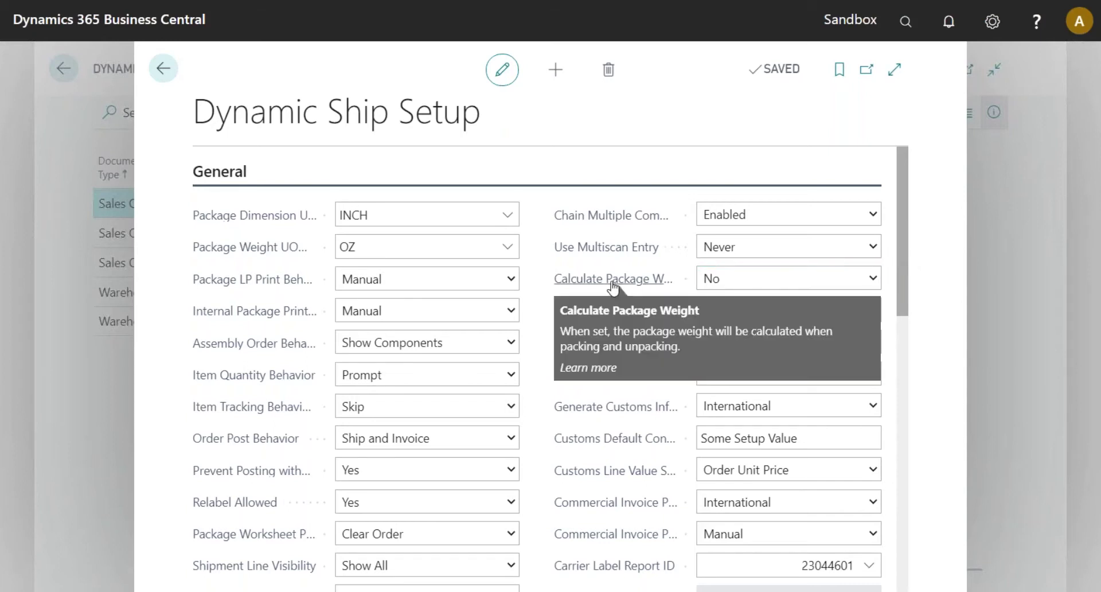
{"action": "left_click", "coordinate": [766, 278]}
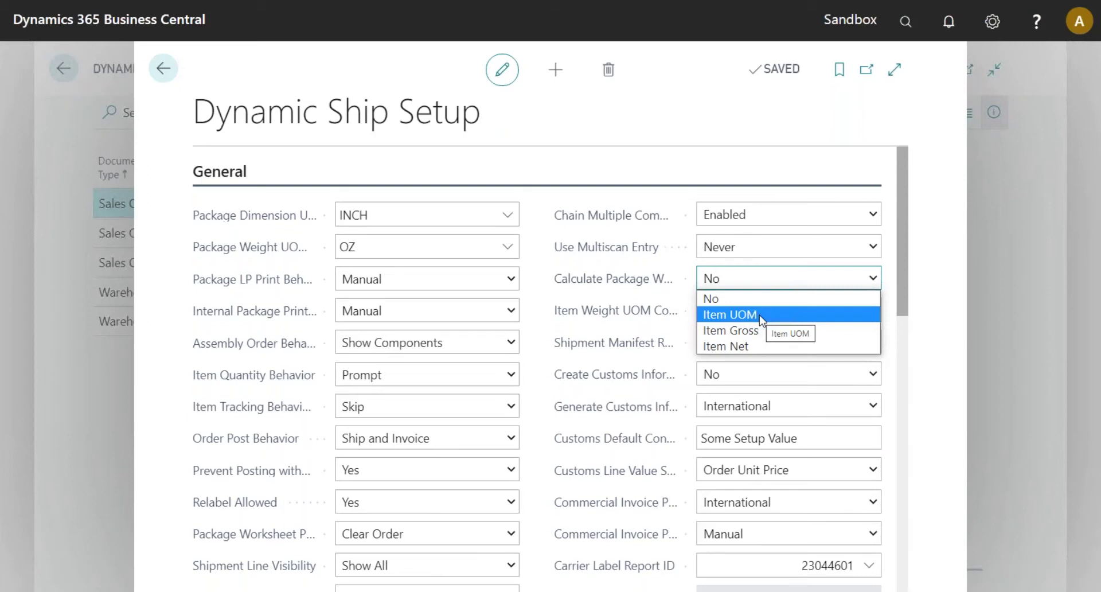
{"action": "left_click", "coordinate": [761, 317]}
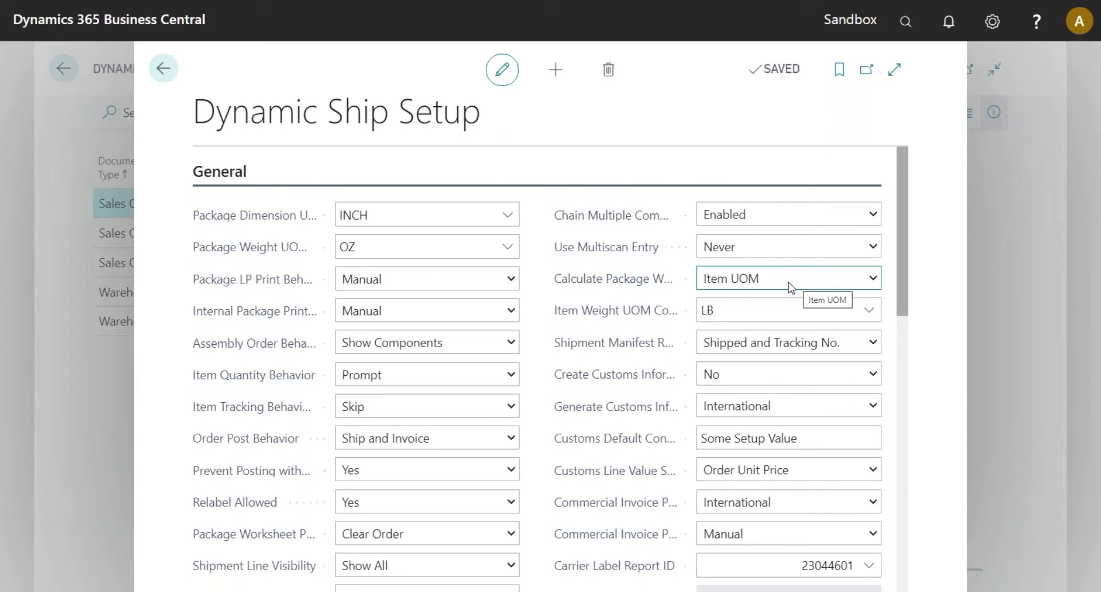
{"action": "left_click", "coordinate": [870, 313]}
{"action": "left_click", "coordinate": [870, 313]}
{"action": "scroll", "coordinate": [708, 419], "scroll_direction": "down", "scroll_amount": 1}
{"action": "scroll", "coordinate": [708, 419], "scroll_direction": "up", "scroll_amount": 1}
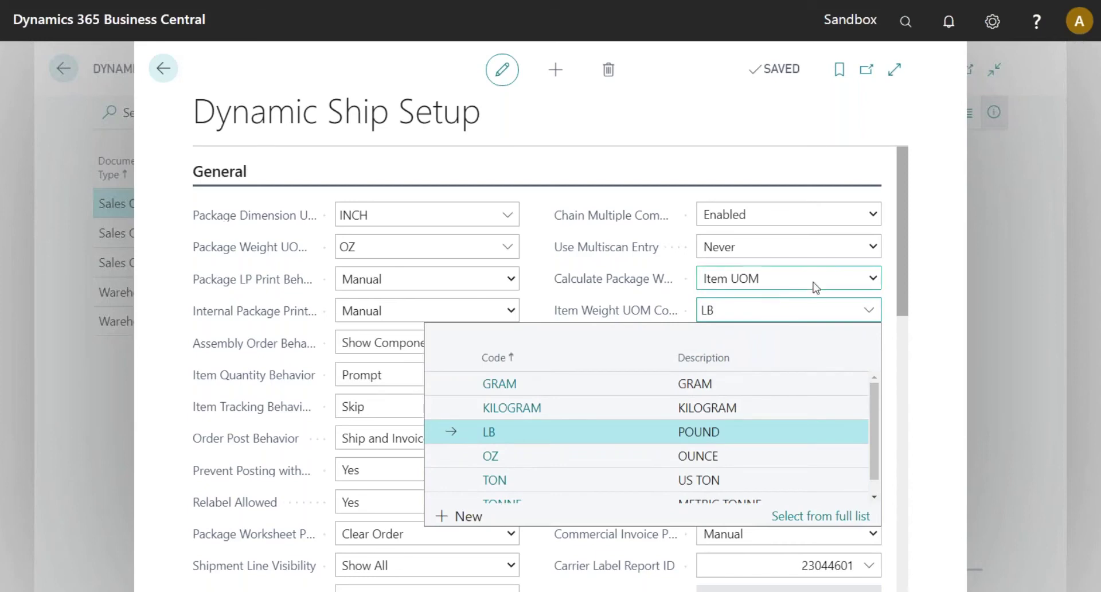
{"action": "left_click", "coordinate": [821, 157]}
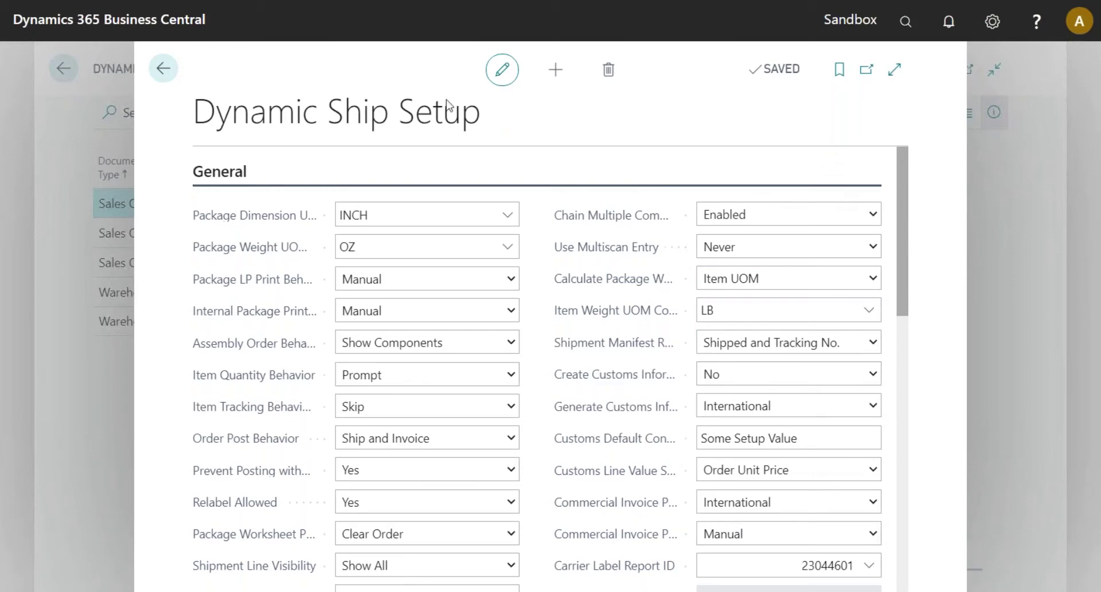
Open order 101005's package worksheet and start new package LP000034 with --new
{"action": "left_click", "coordinate": [163, 68]}
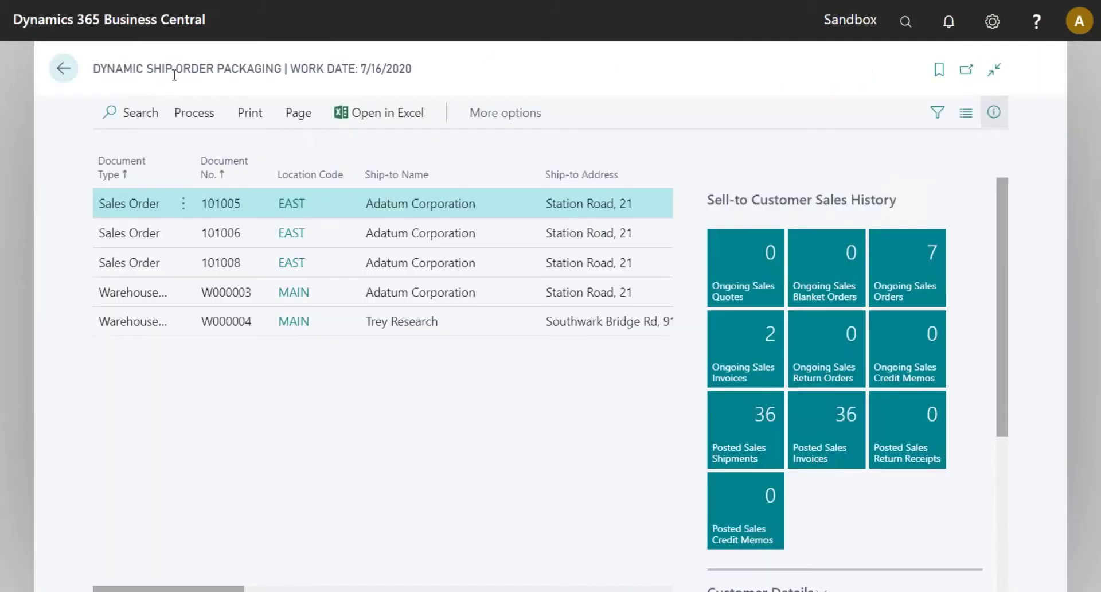
{"action": "left_click", "coordinate": [194, 112]}
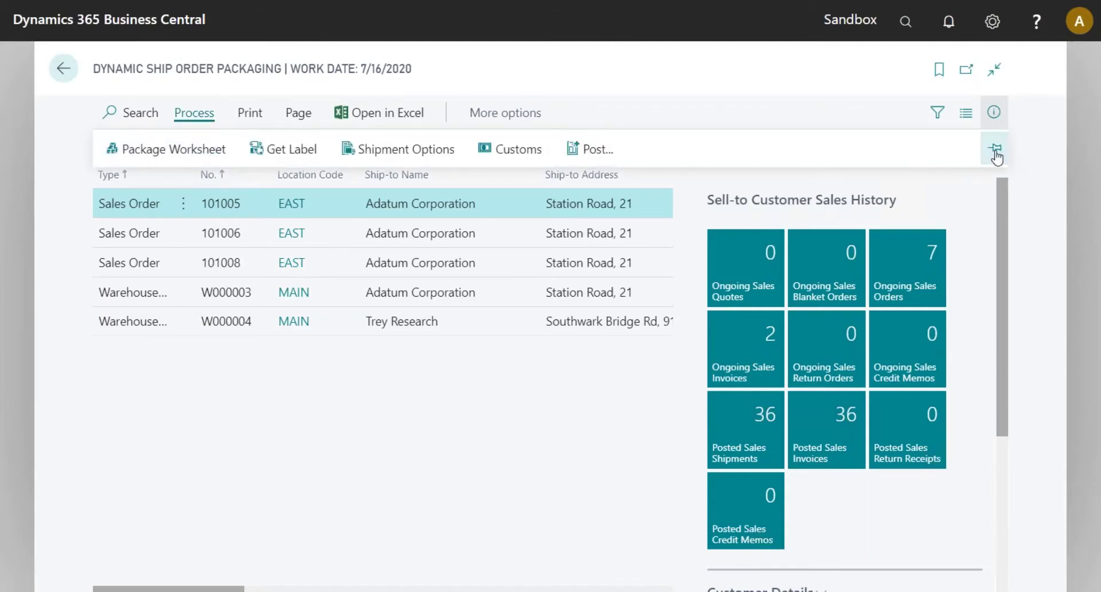
{"action": "left_click", "coordinate": [994, 148]}
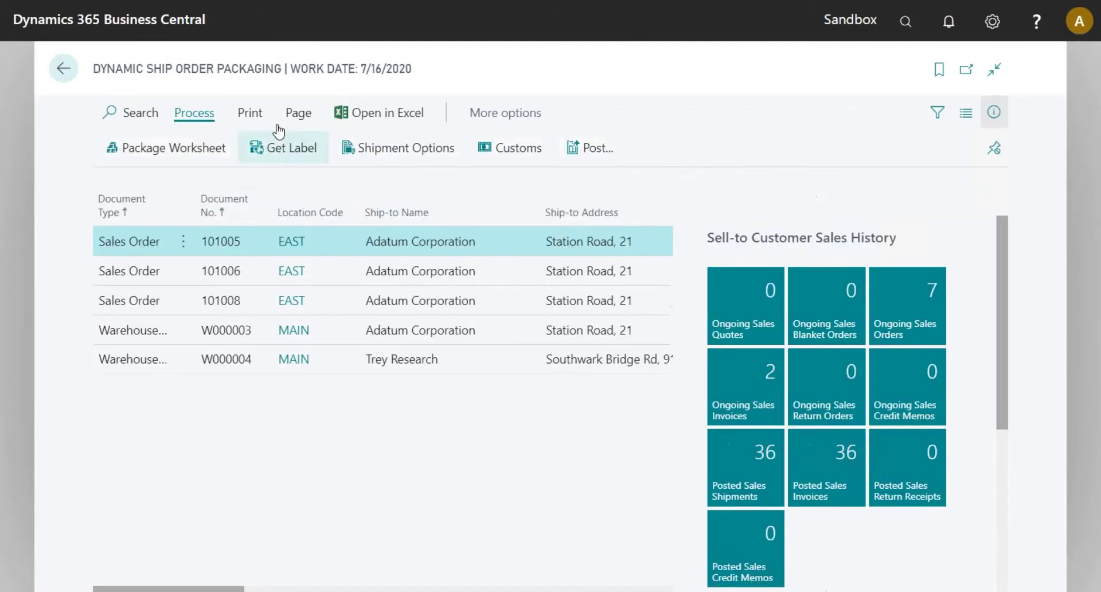
{"action": "left_click", "coordinate": [200, 154]}
{"action": "left_click", "coordinate": [792, 152]}
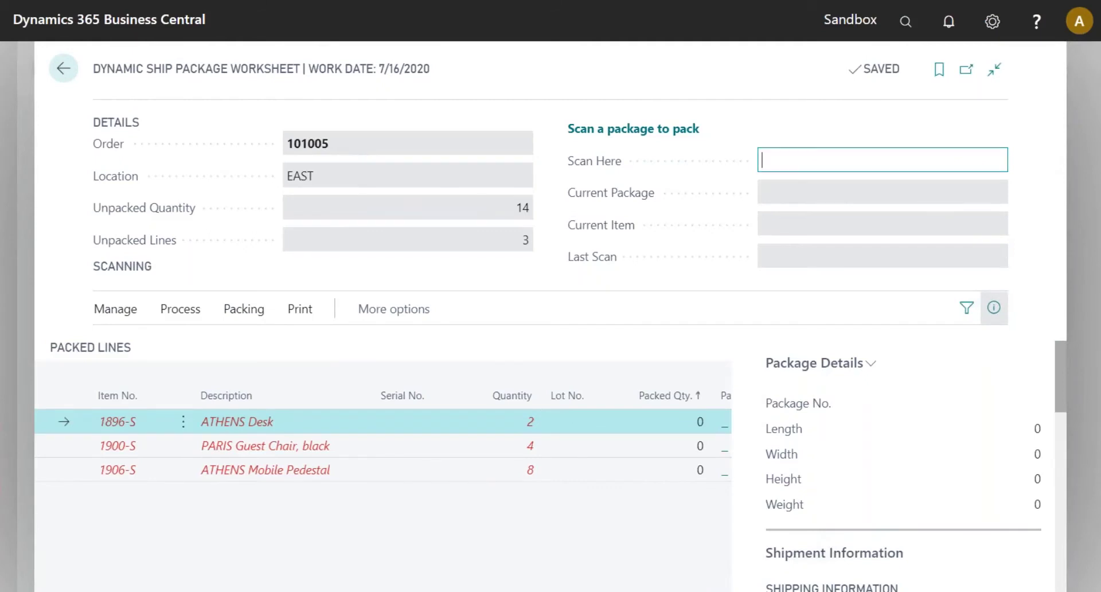
{"action": "type", "text": "--new"}
{"action": "key", "text": "Return"}
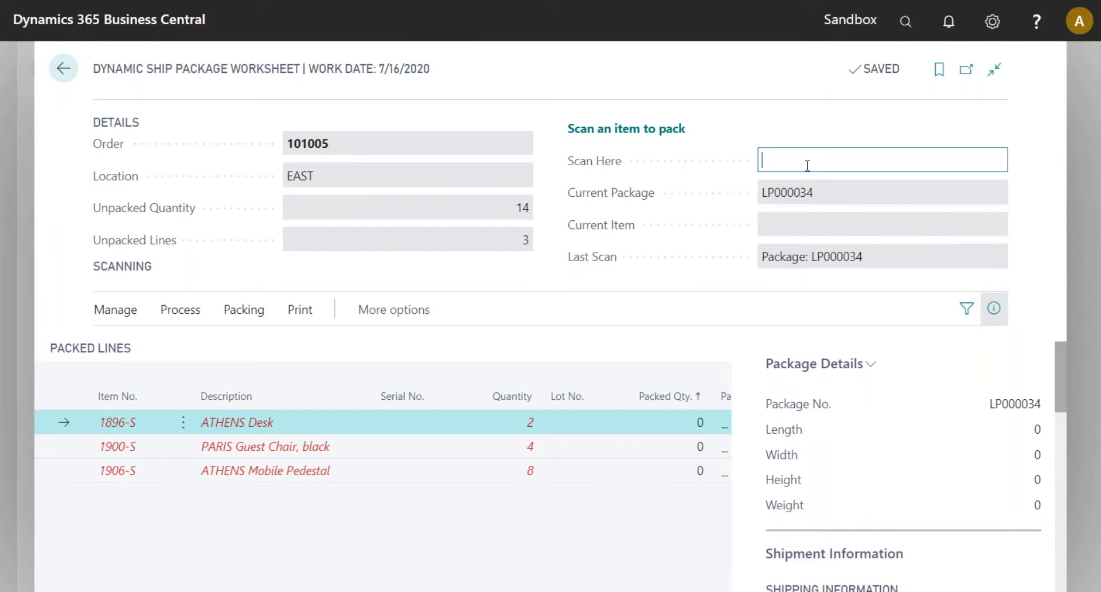
Pack one 1896-S desk and two 1900-S chairs, then unpack them with --upa
{"action": "type", "text": "1896-S"}
{"action": "key", "text": "Return"}
{"action": "type", "text": "1"}
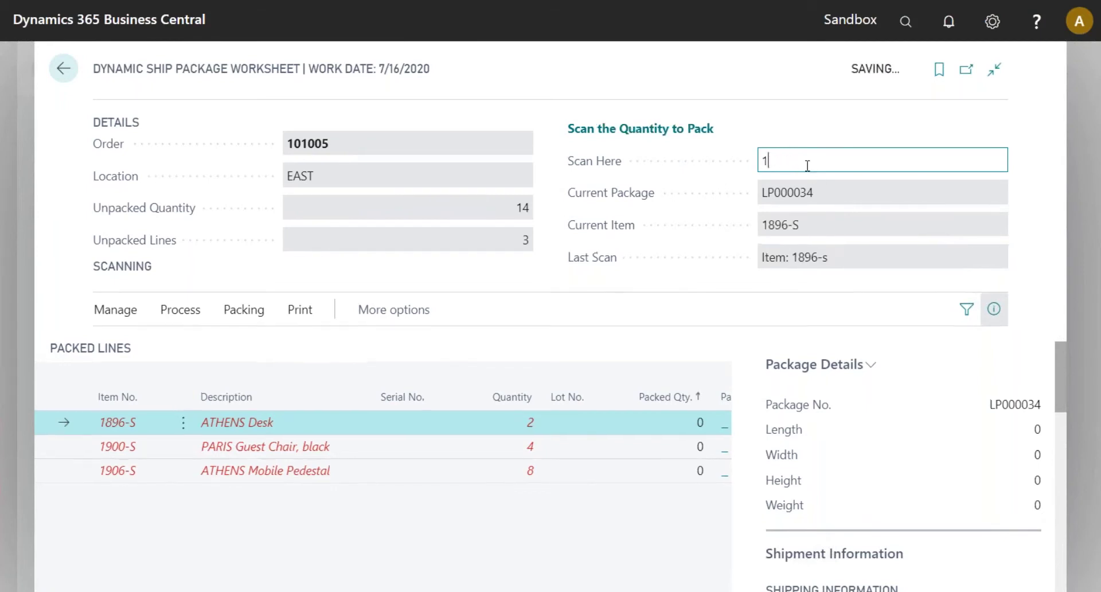
{"action": "key", "text": "Return"}
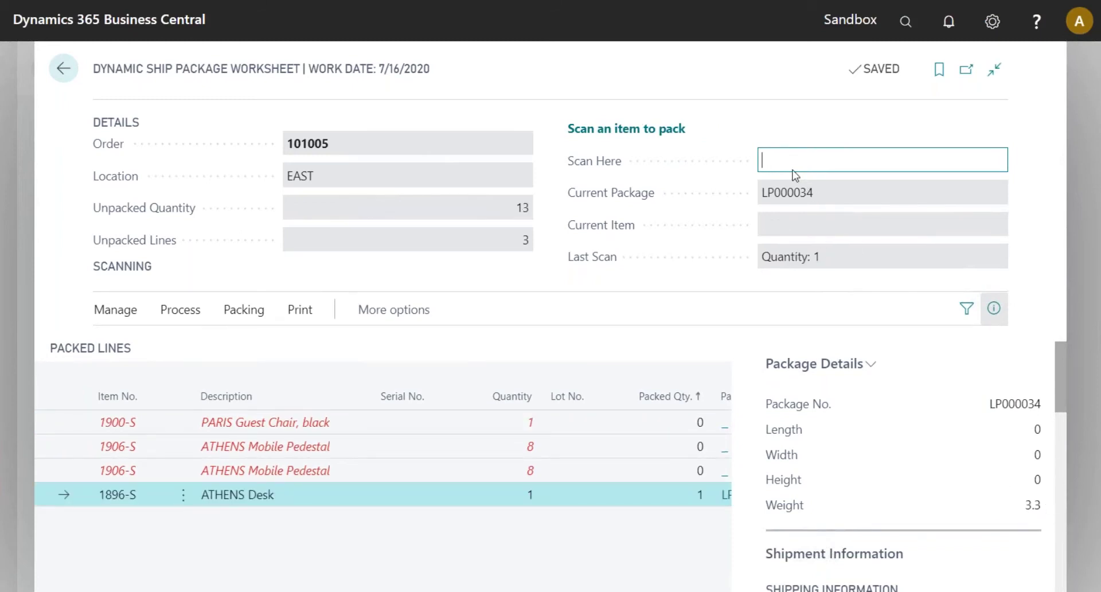
{"action": "type", "text": "1900-s"}
{"action": "key", "text": "Return"}
{"action": "type", "text": "2"}
{"action": "key", "text": "Return"}
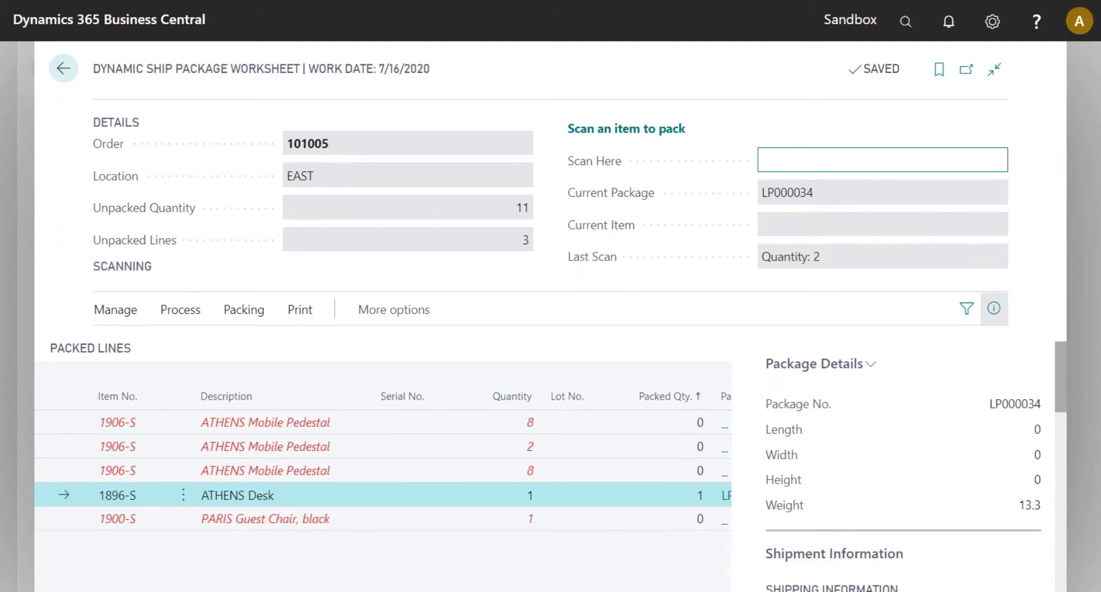
{"action": "type", "text": "--upa"}
{"action": "key", "text": "Return"}
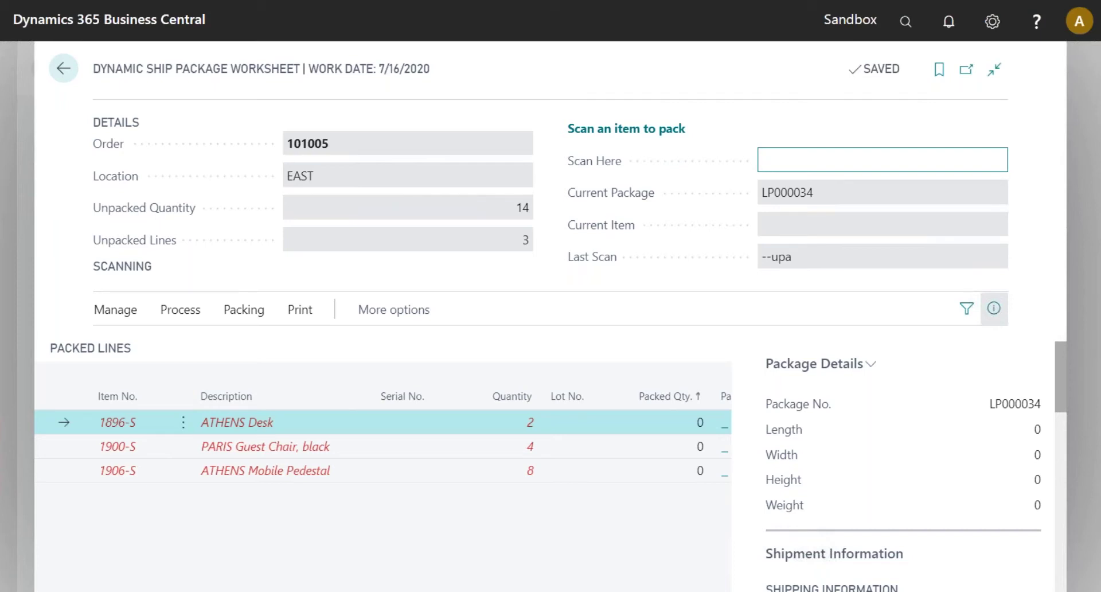
Scan package LP000035 and pack 0.5 ATHENS Desk (1896-S) and one PARIS Guest Chair (1900-S)
{"action": "type", "text": "%lpt%test2"}
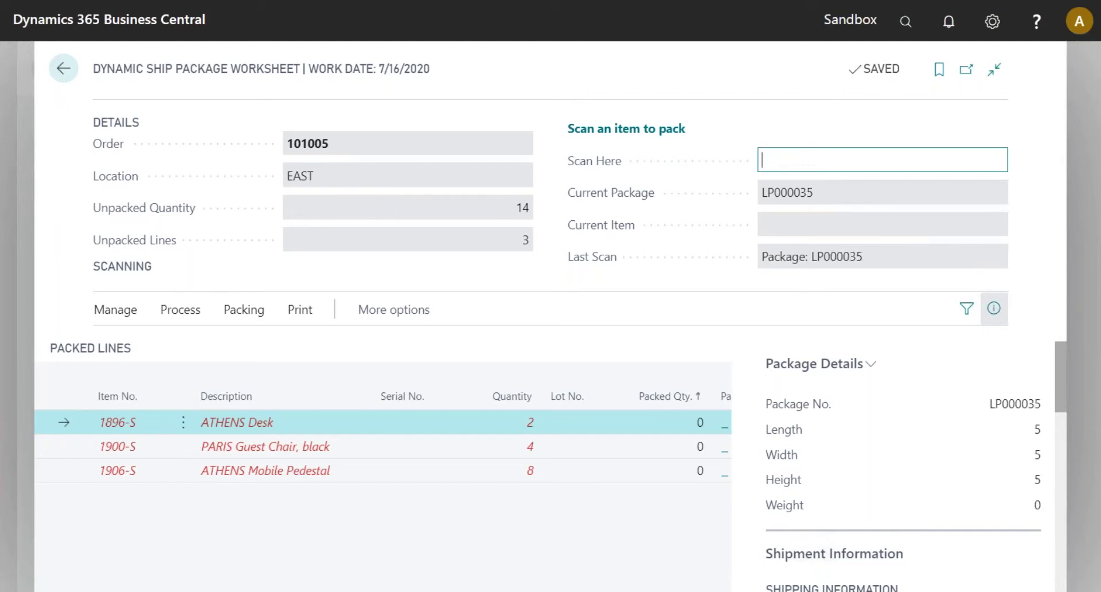
{"action": "type", "text": "1896-s"}
{"action": "key", "text": "Return"}
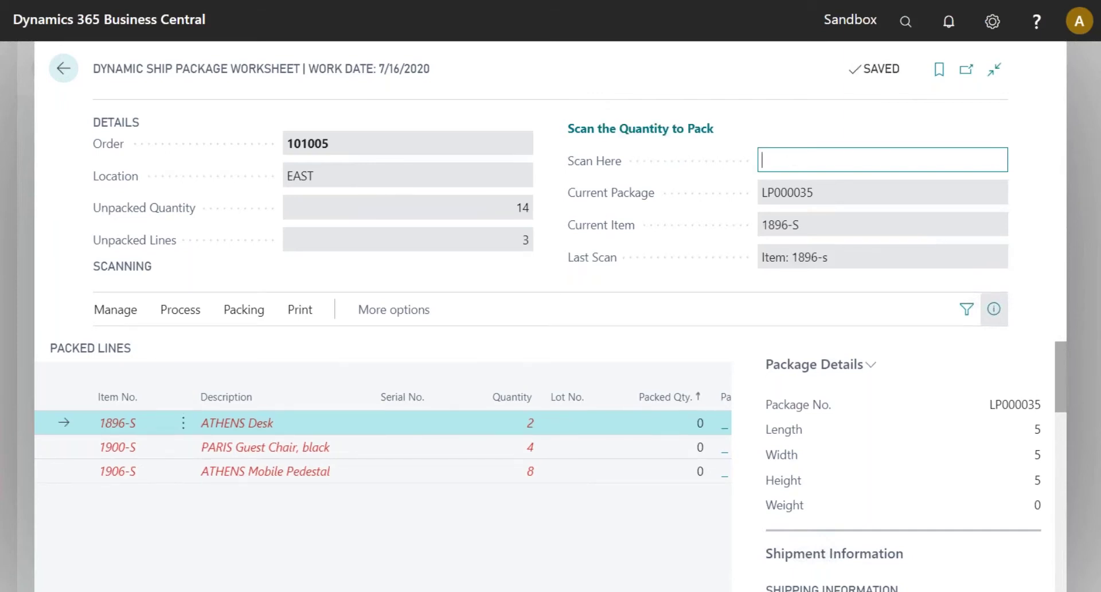
{"action": "type", "text": "0.5"}
{"action": "key", "text": "Return"}
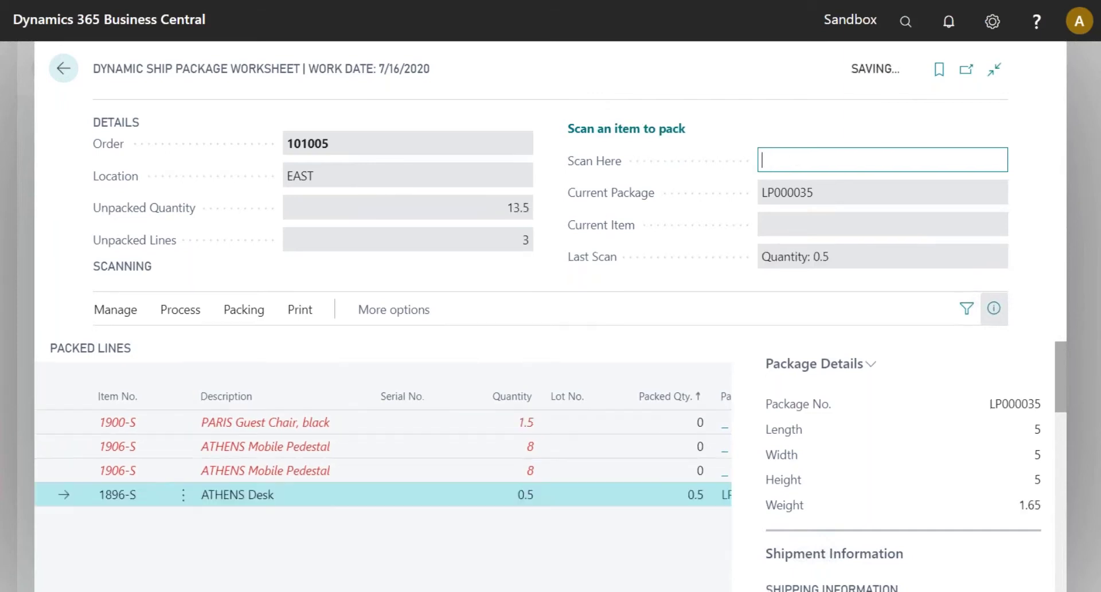
{"action": "type", "text": "1900-s"}
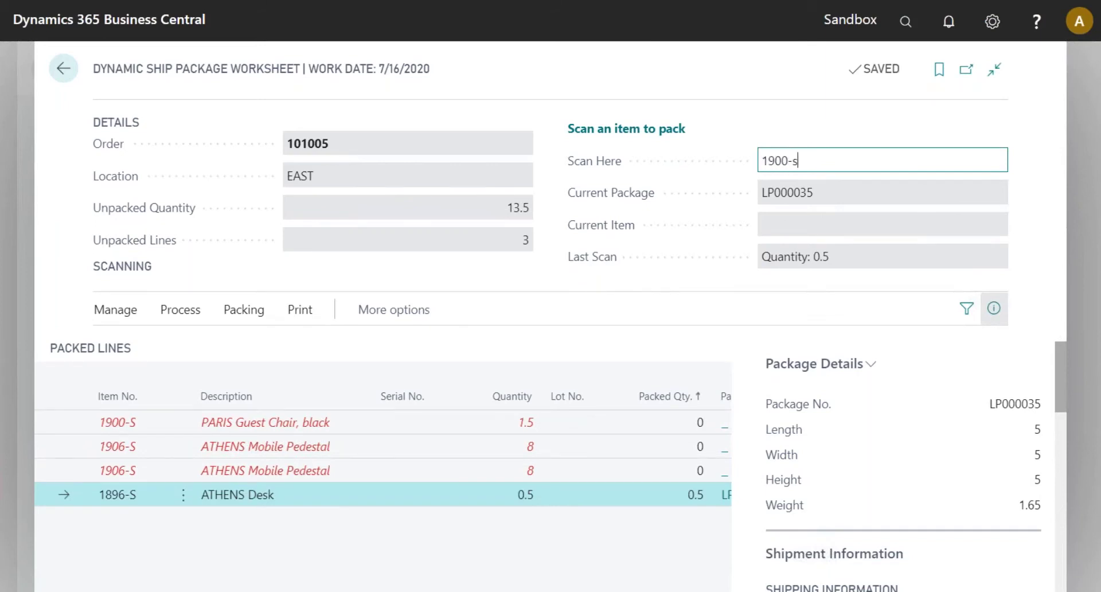
{"action": "key", "text": "Return"}
{"action": "type", "text": "1"}
{"action": "key", "text": "Return"}
Pack one ATHENS Mobile Pedestal (1906-S), refresh the lines, and check the 14.13 weight
{"action": "type", "text": "1906-s"}
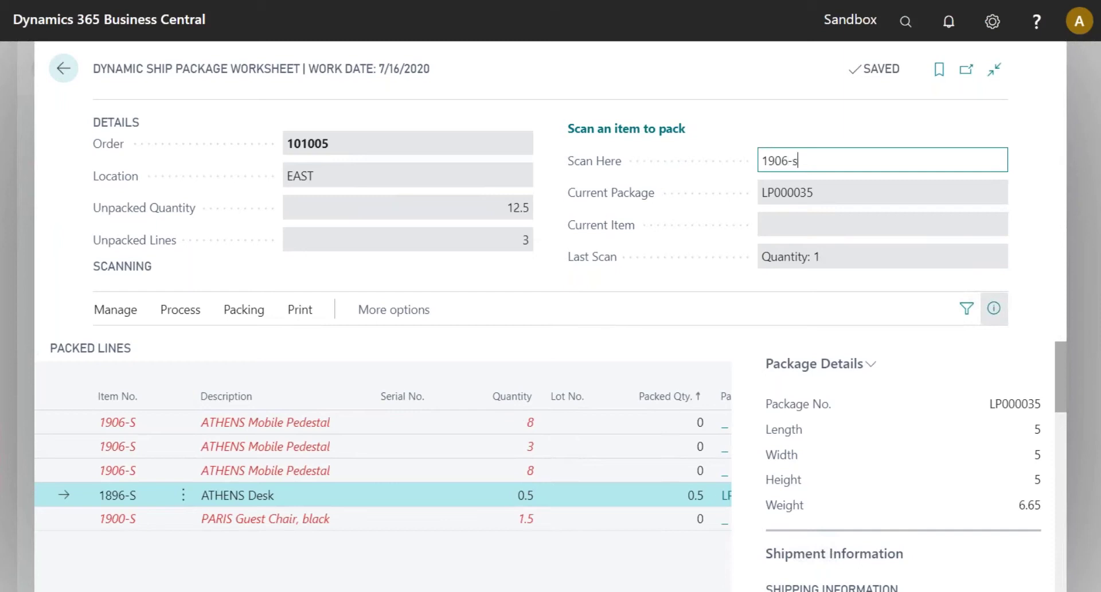
{"action": "key", "text": "Return"}
{"action": "type", "text": "1"}
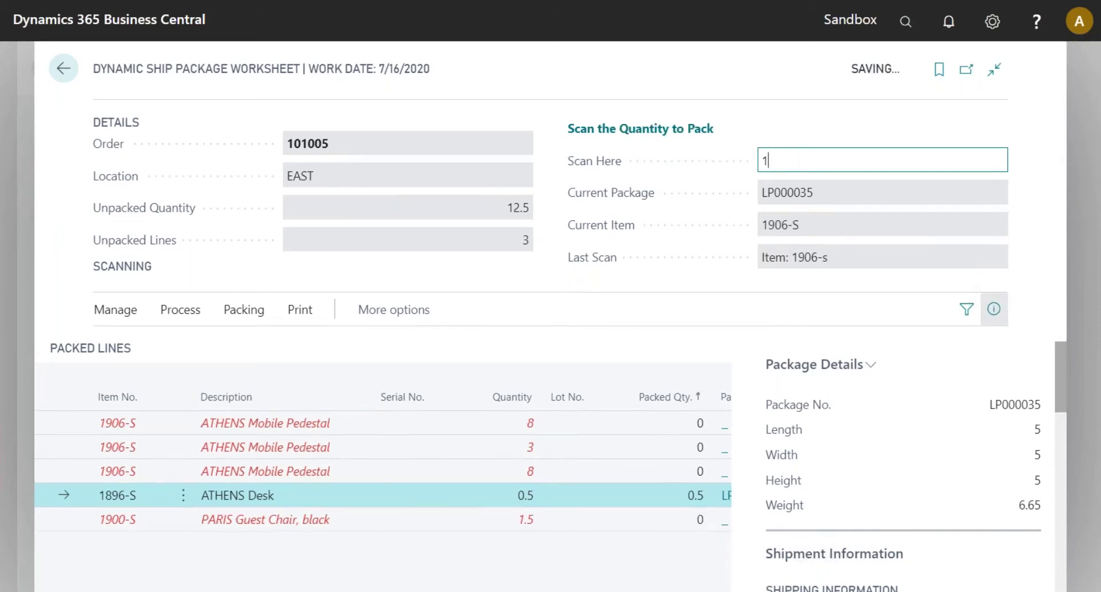
{"action": "key", "text": "Return"}
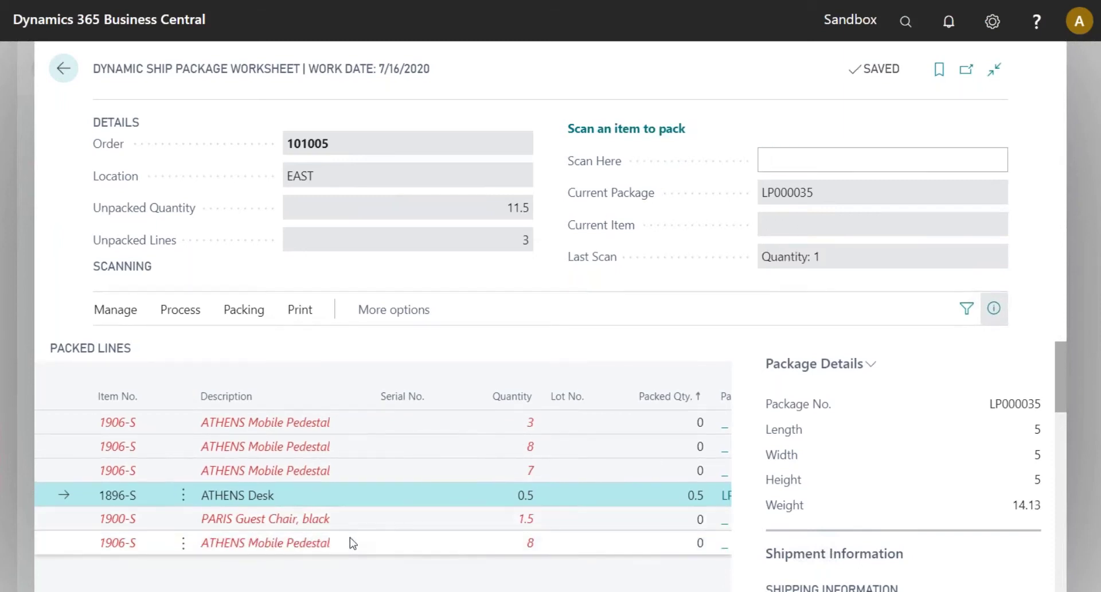
{"action": "left_click", "coordinate": [352, 543]}
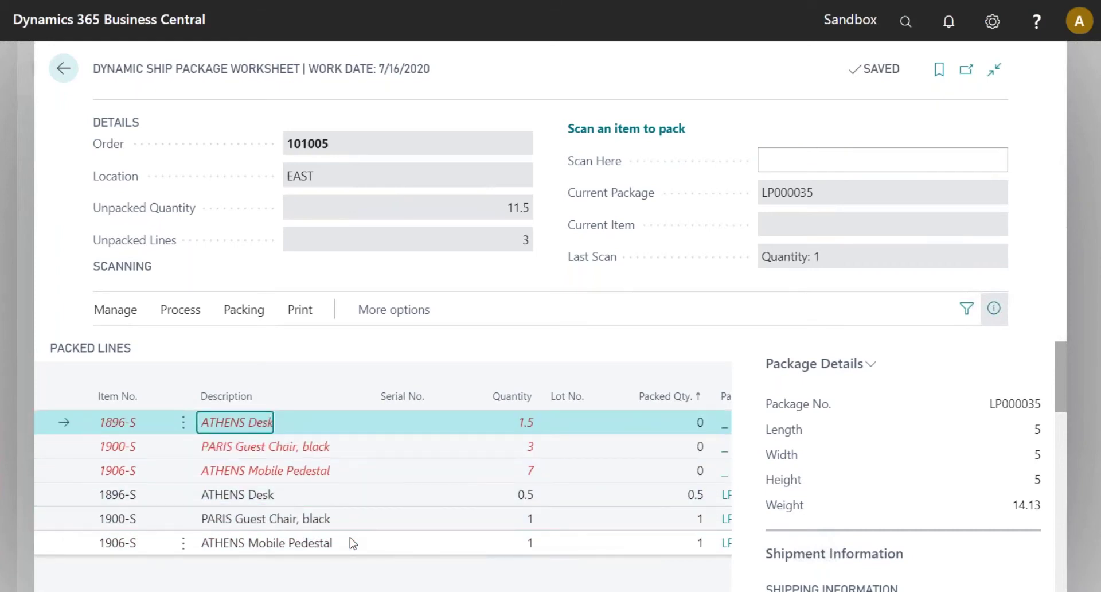
{"action": "left_click", "coordinate": [1018, 512]}
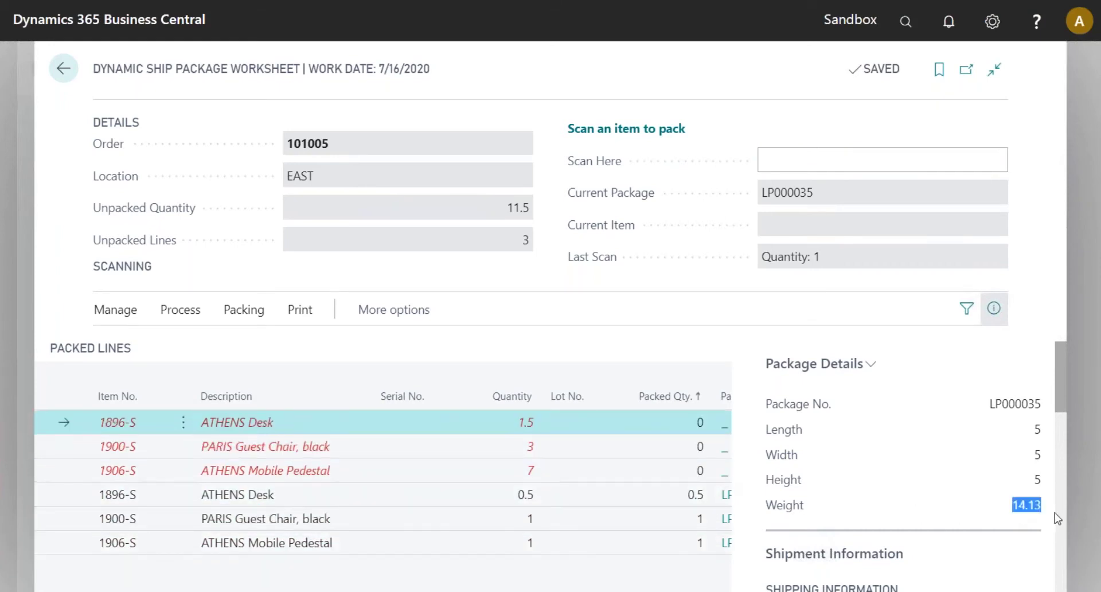
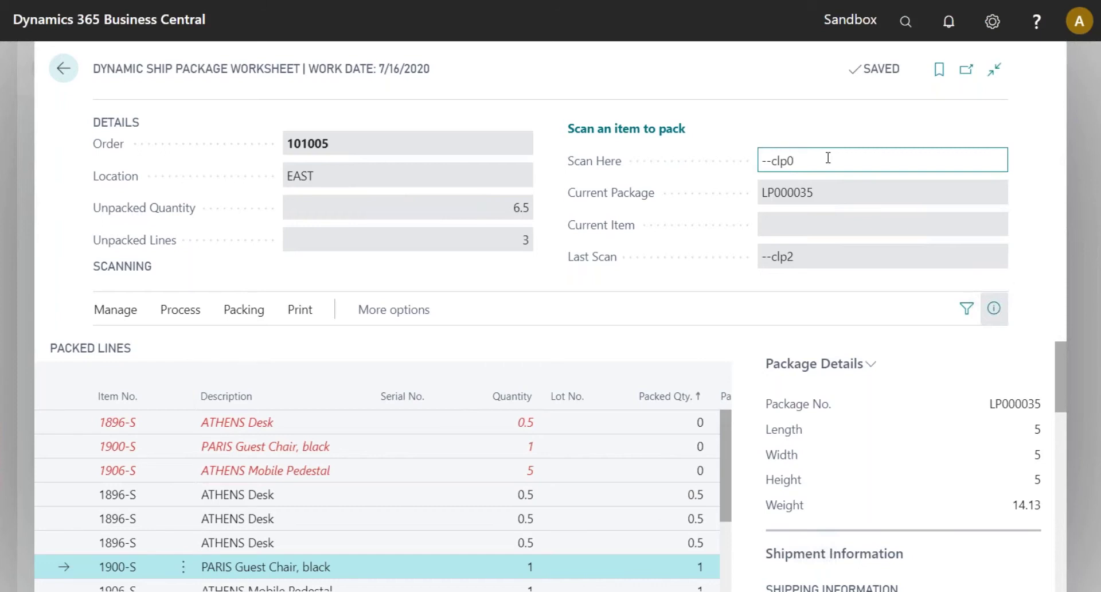
Submit the --clp0 scan and review the packed lines, leaving one unpacked 4-unit line
{"action": "key", "text": "Return"}
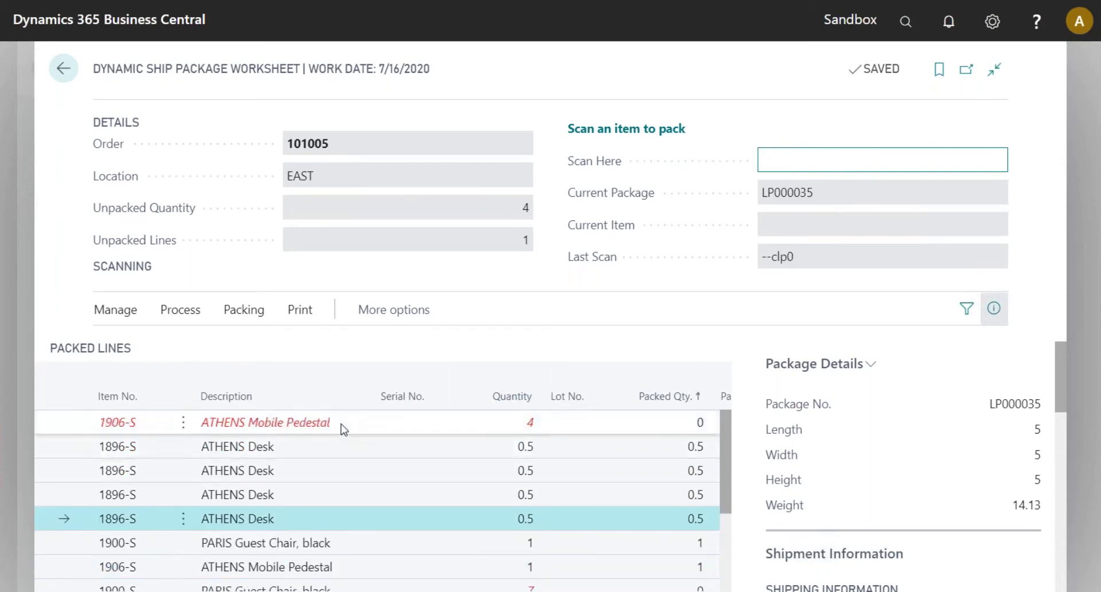
{"action": "left_click", "coordinate": [341, 426]}
{"action": "key", "text": "Down"}
{"action": "key", "text": "Down"}
{"action": "key", "text": "Down"}
{"action": "key", "text": "Down"}
{"action": "key", "text": "Down"}
{"action": "key", "text": "Down"}
{"action": "key", "text": "Down"}
{"action": "key", "text": "Down"}
{"action": "key", "text": "Down"}
{"action": "key", "text": "Down"}
{"action": "key", "text": "Down"}
{"action": "key", "text": "Down"}
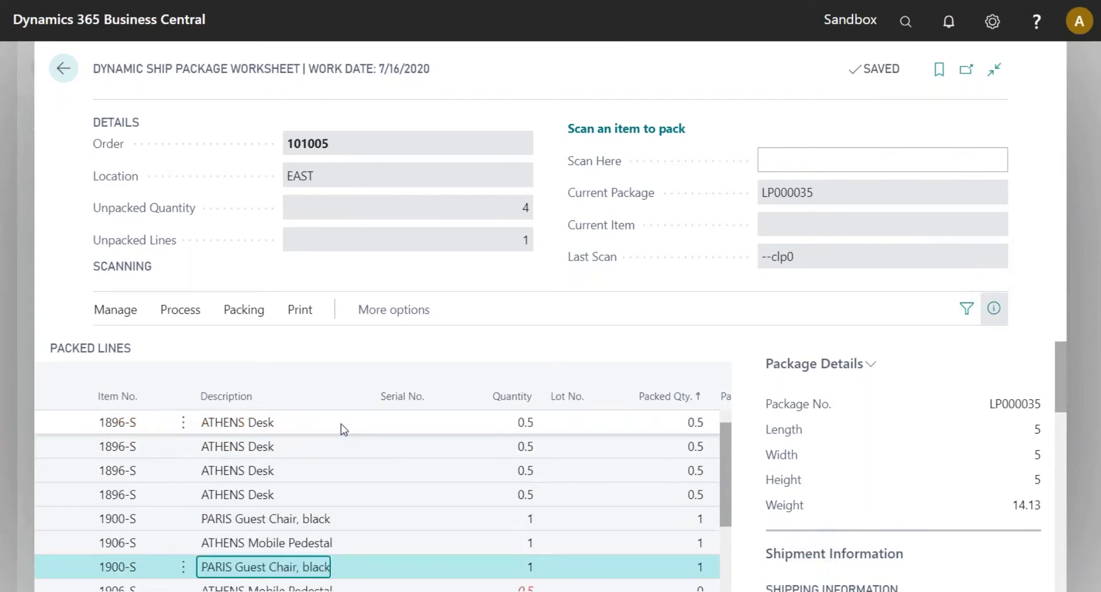
{"action": "key", "text": "Up"}
{"action": "key", "text": "Up"}
{"action": "key", "text": "Up"}
{"action": "key", "text": "Up"}
{"action": "key", "text": "Up"}
{"action": "key", "text": "Up"}
{"action": "key", "text": "Up"}
{"action": "key", "text": "Up"}
{"action": "key", "text": "Up"}
{"action": "key", "text": "Up"}
{"action": "key", "text": "Up"}
{"action": "key", "text": "Up"}
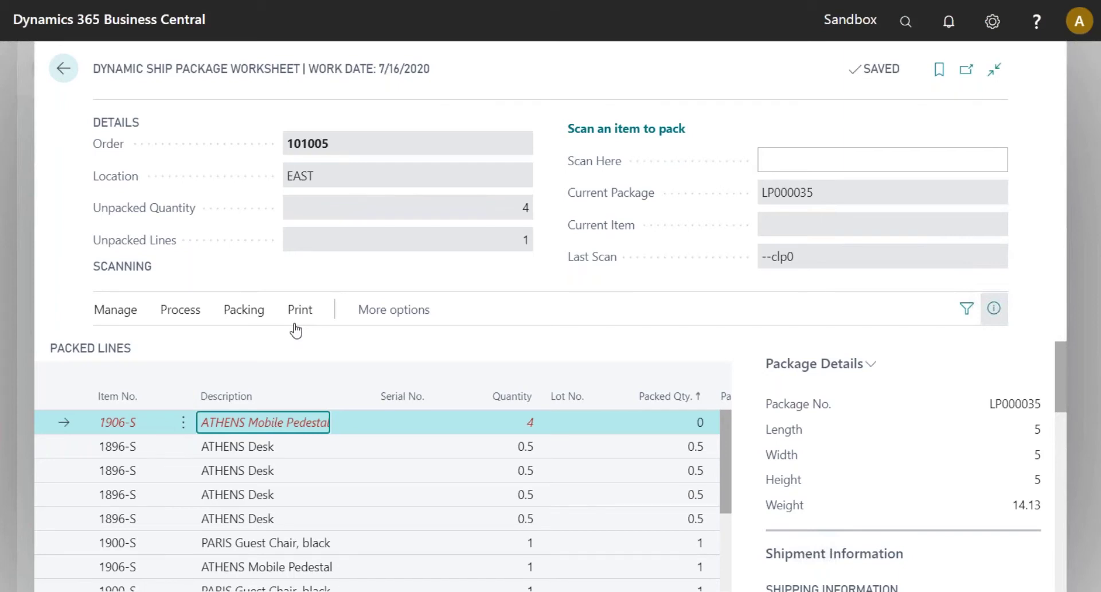
Set LP000035's Print Custom 1 to '[lp] [item]' and Print Custom 2 to '[source]'
{"action": "left_click", "coordinate": [182, 312]}
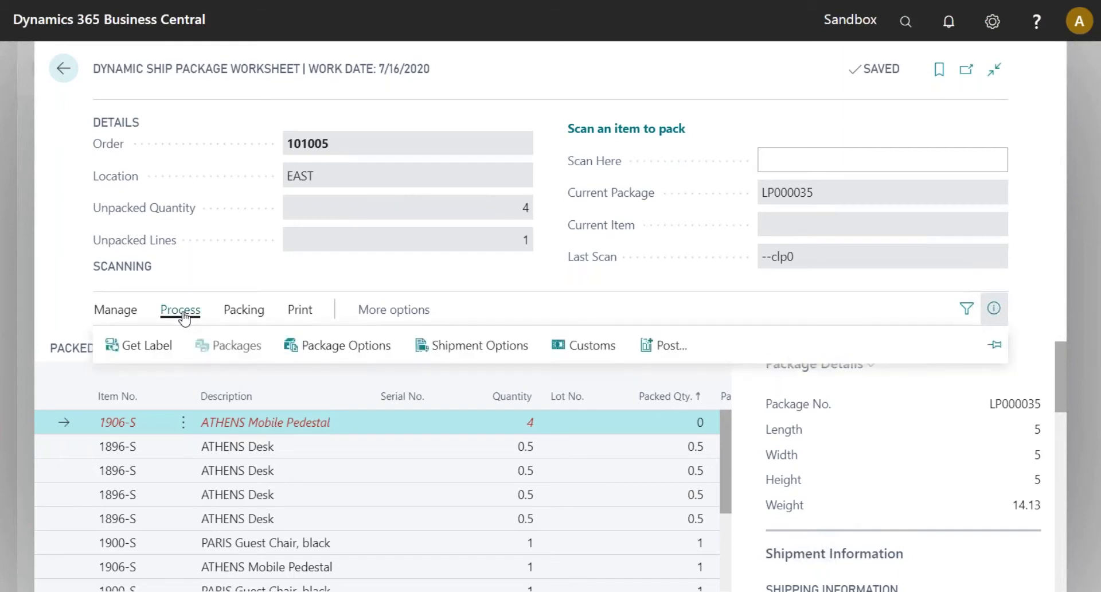
{"action": "left_click", "coordinate": [306, 347]}
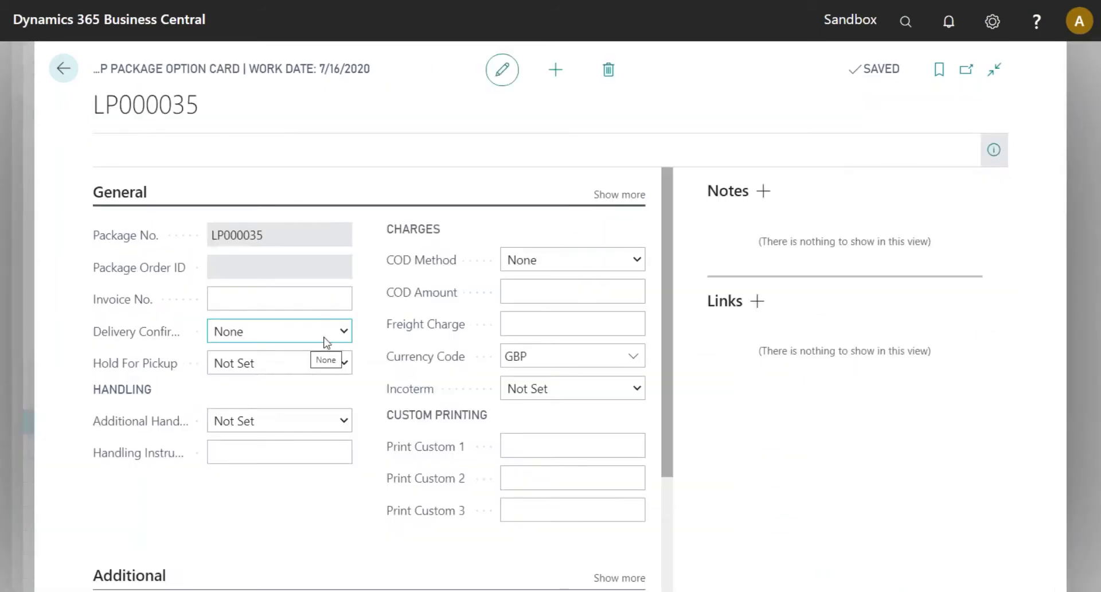
{"action": "left_click", "coordinate": [994, 150]}
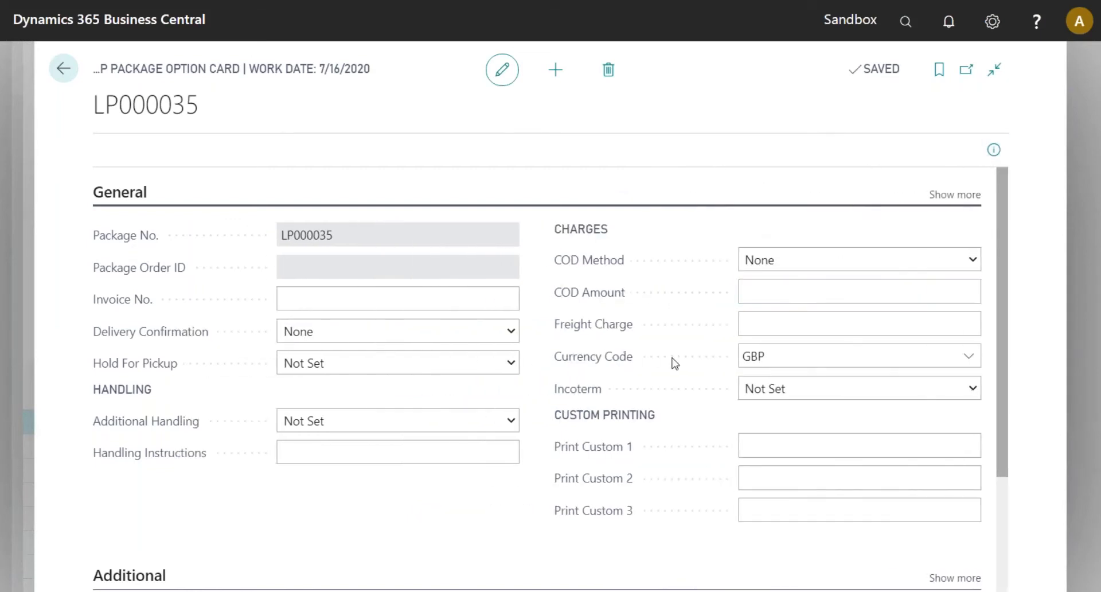
{"action": "left_click", "coordinate": [767, 447]}
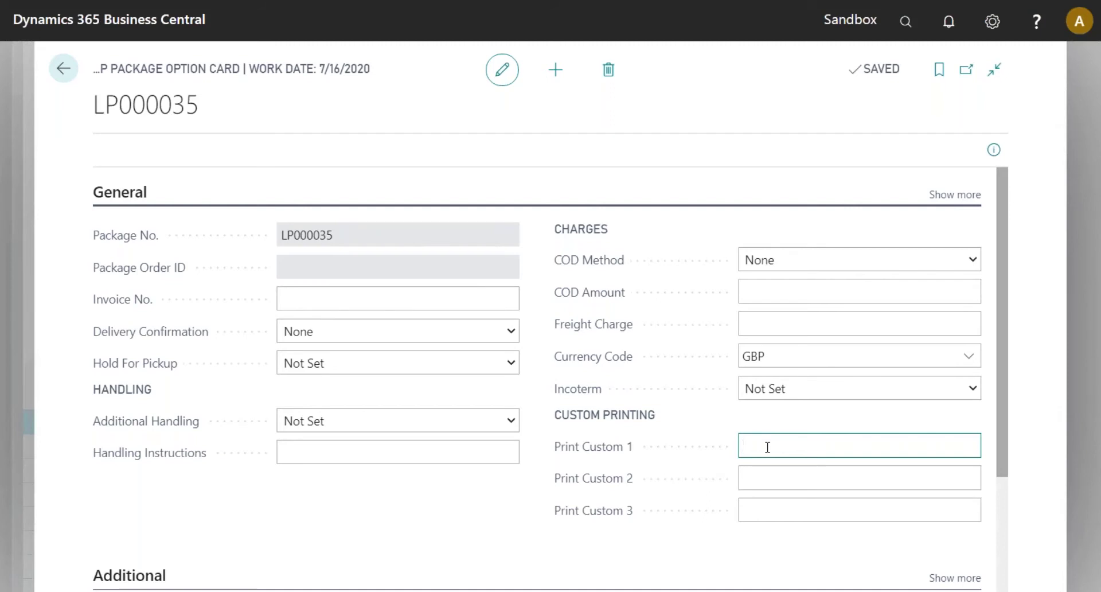
{"action": "type", "text": "[lp]"}
{"action": "left_click", "coordinate": [763, 472]}
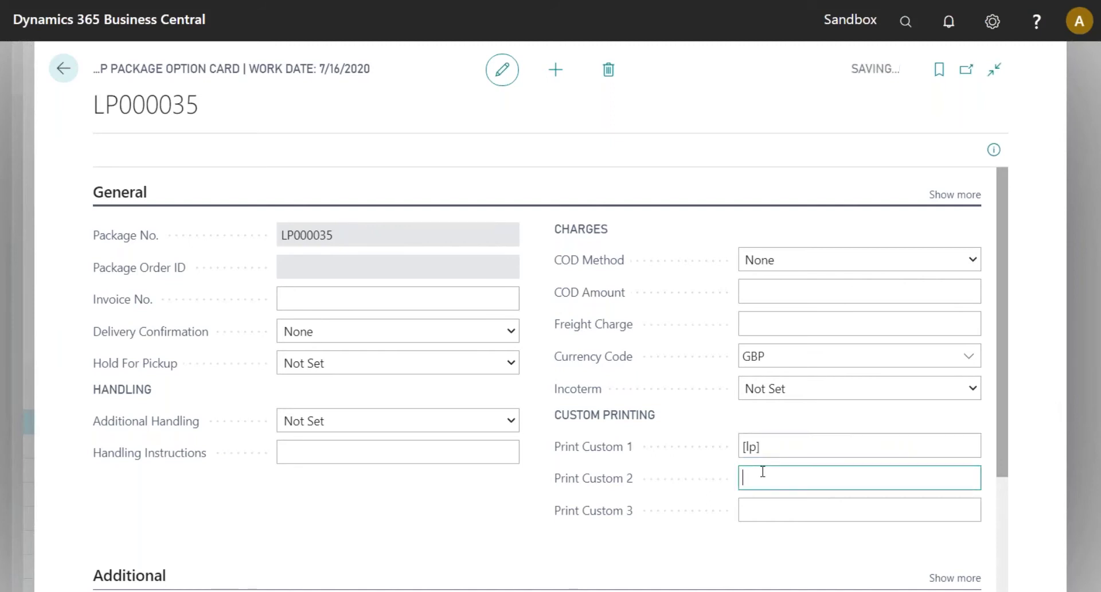
{"action": "type", "text": "[source]"}
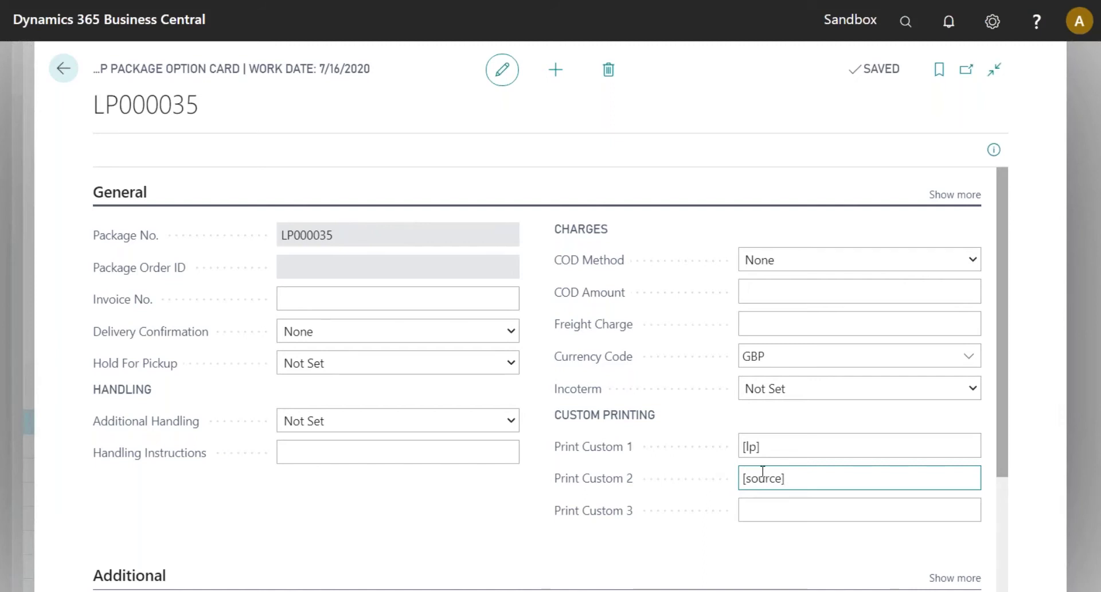
{"action": "left_click", "coordinate": [782, 449]}
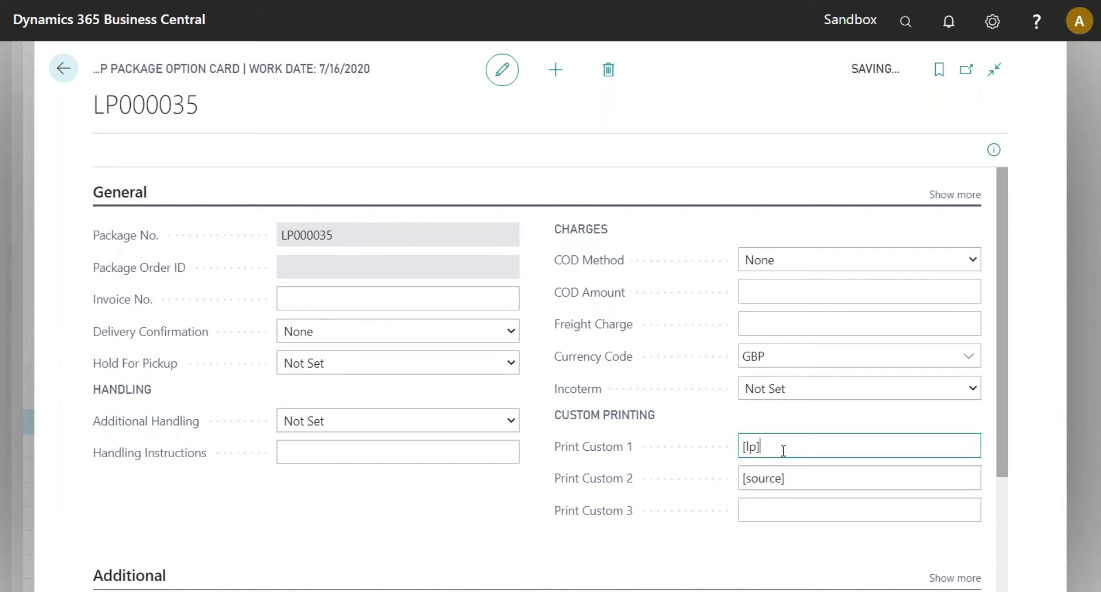
{"action": "type", "text": "[itm"}
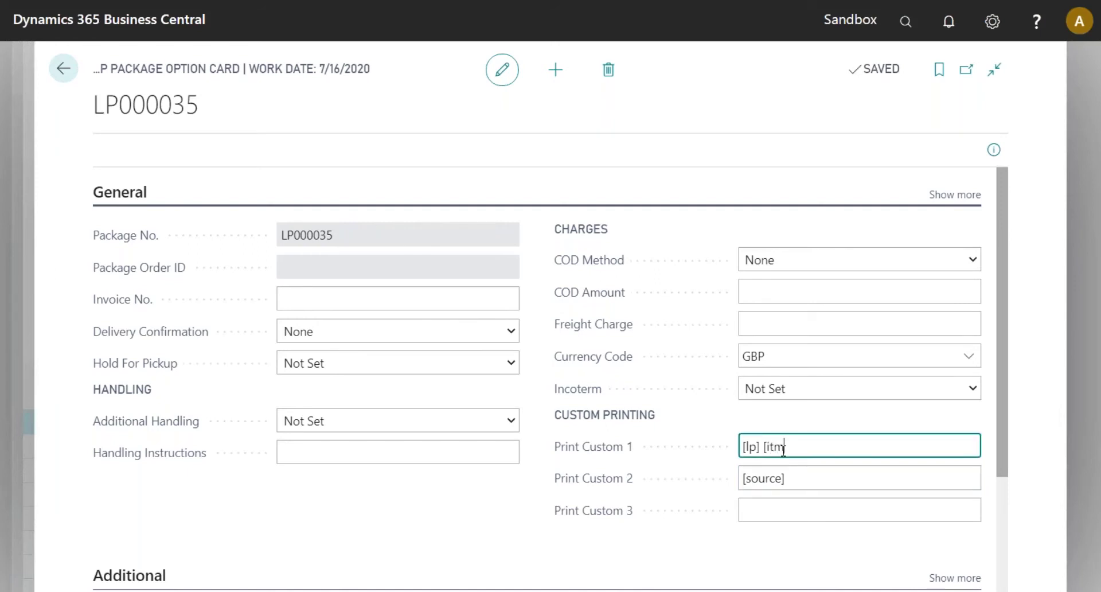
{"action": "key", "text": "BackSpace"}
{"action": "key", "text": "BackSpace"}
{"action": "type", "text": "tem]"}
{"action": "left_click", "coordinate": [63, 69]}
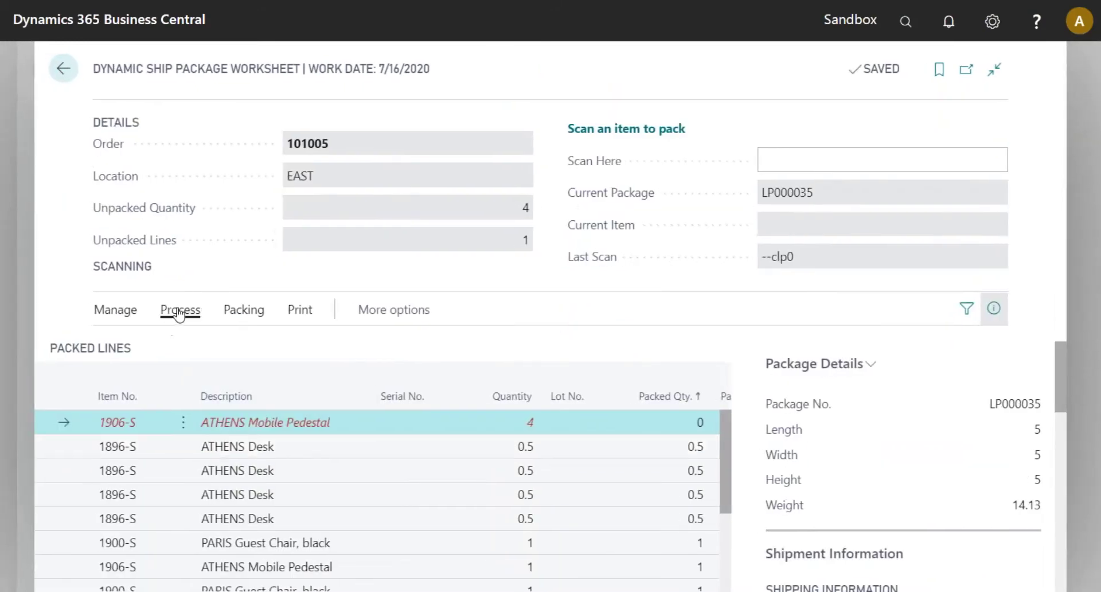
Get a UPS Expedited label for LP000035 despite unpacked lines and preview it
{"action": "left_click", "coordinate": [179, 310]}
{"action": "left_click", "coordinate": [142, 347]}
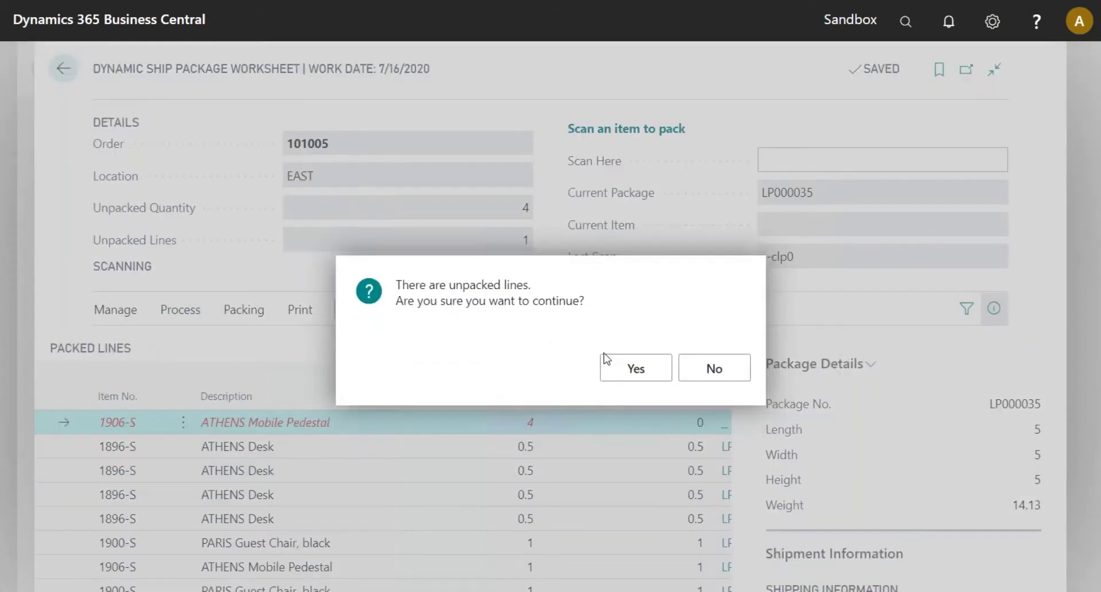
{"action": "left_click", "coordinate": [636, 369]}
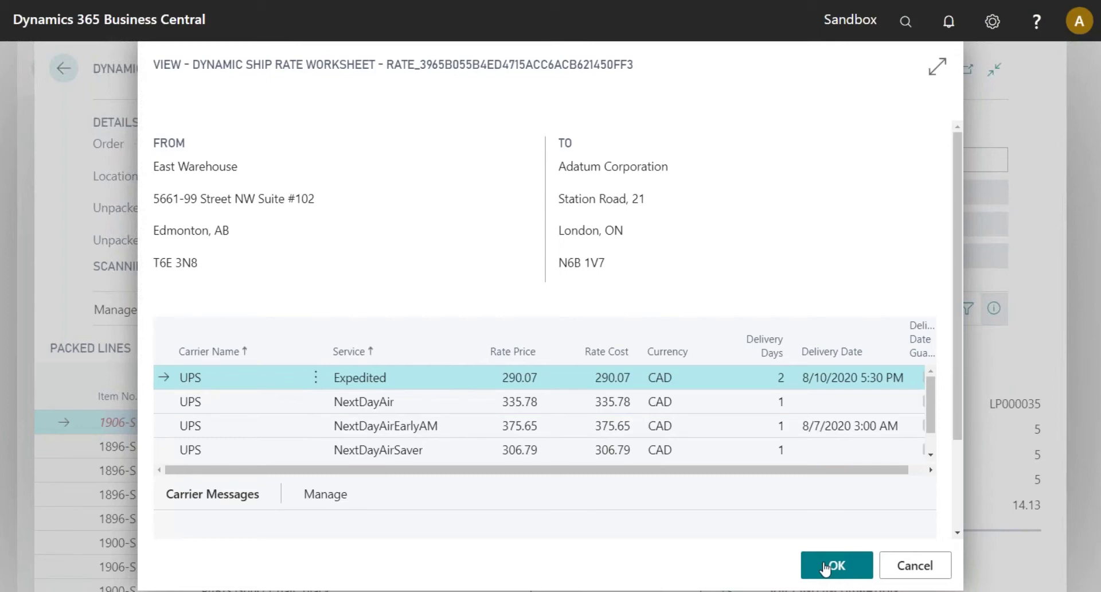
{"action": "left_click", "coordinate": [826, 568]}
{"action": "left_click", "coordinate": [644, 507]}
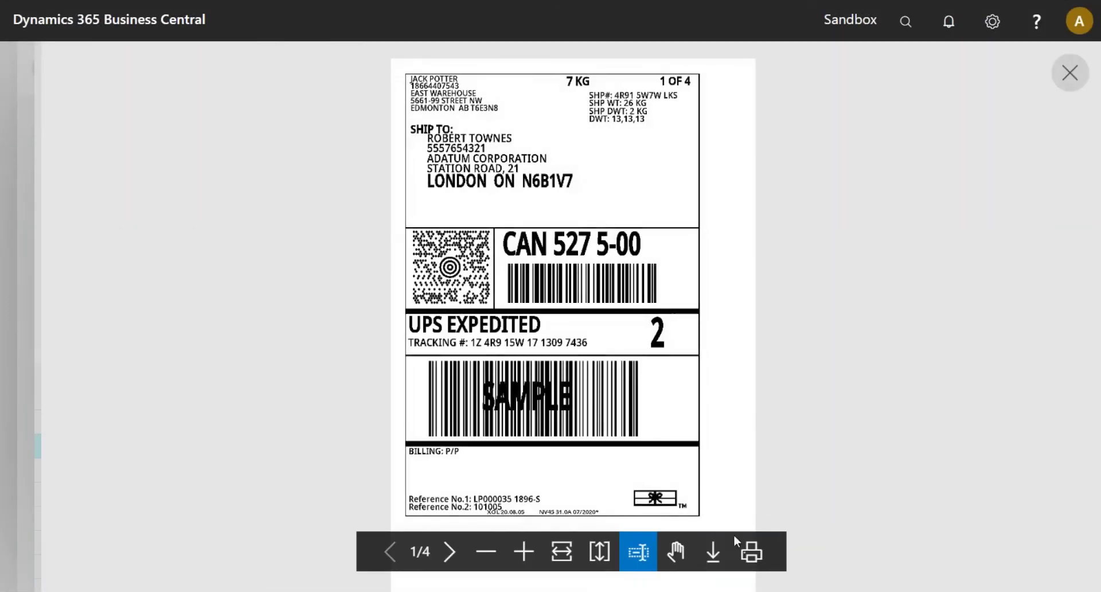
Fit the label preview to width, inspect its reference lines, then close the preview
{"action": "left_click", "coordinate": [575, 563]}
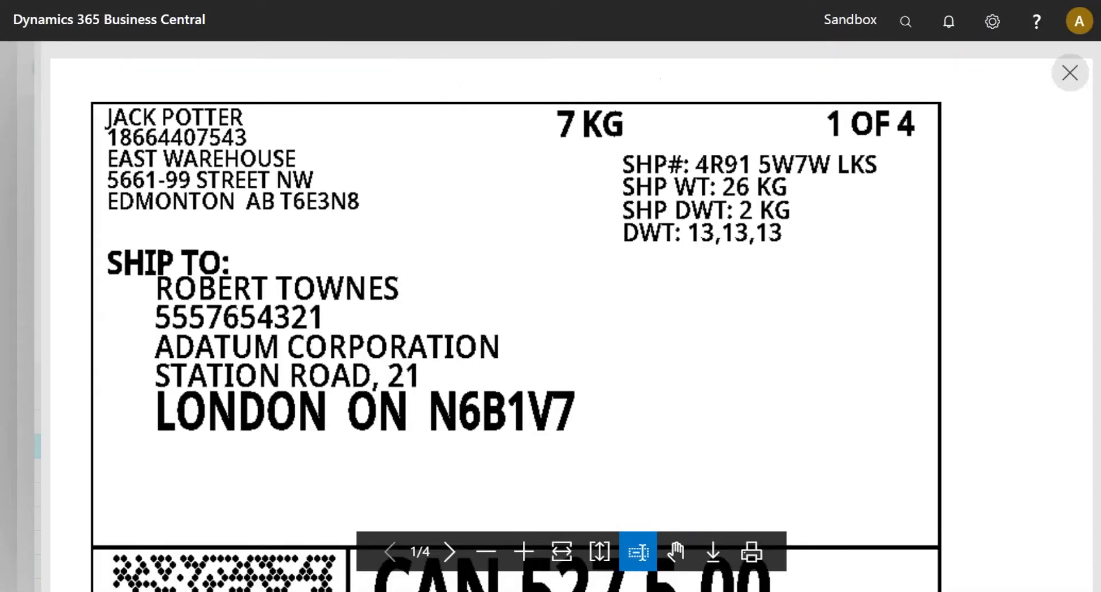
{"action": "scroll", "coordinate": [836, 318], "scroll_direction": "down", "scroll_amount": 1}
{"action": "scroll", "coordinate": [836, 315], "scroll_direction": "down", "scroll_amount": 10}
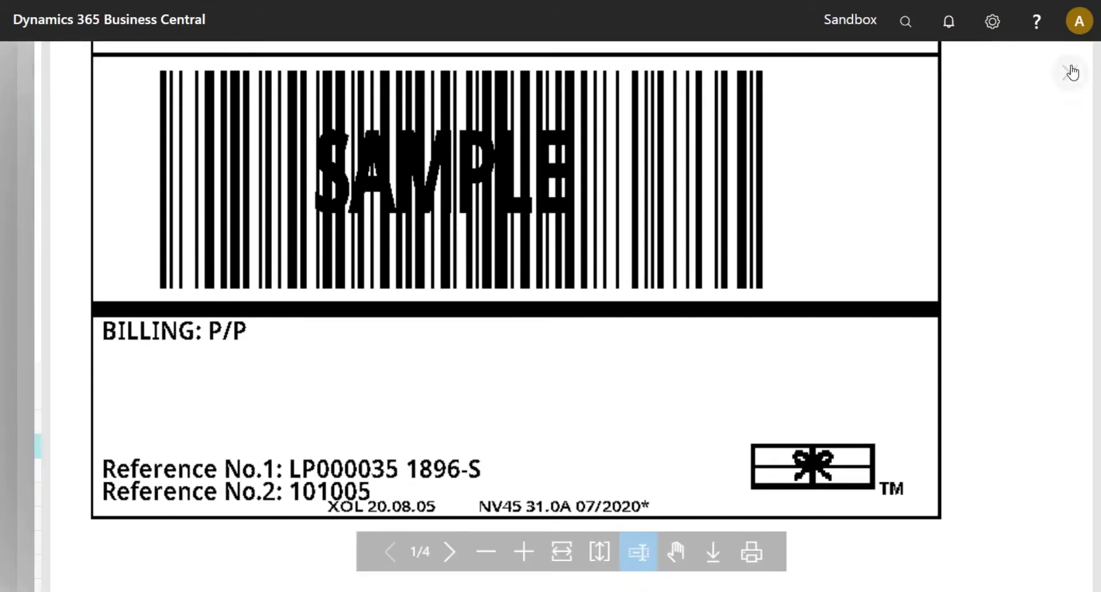
{"action": "left_click", "coordinate": [1069, 71]}
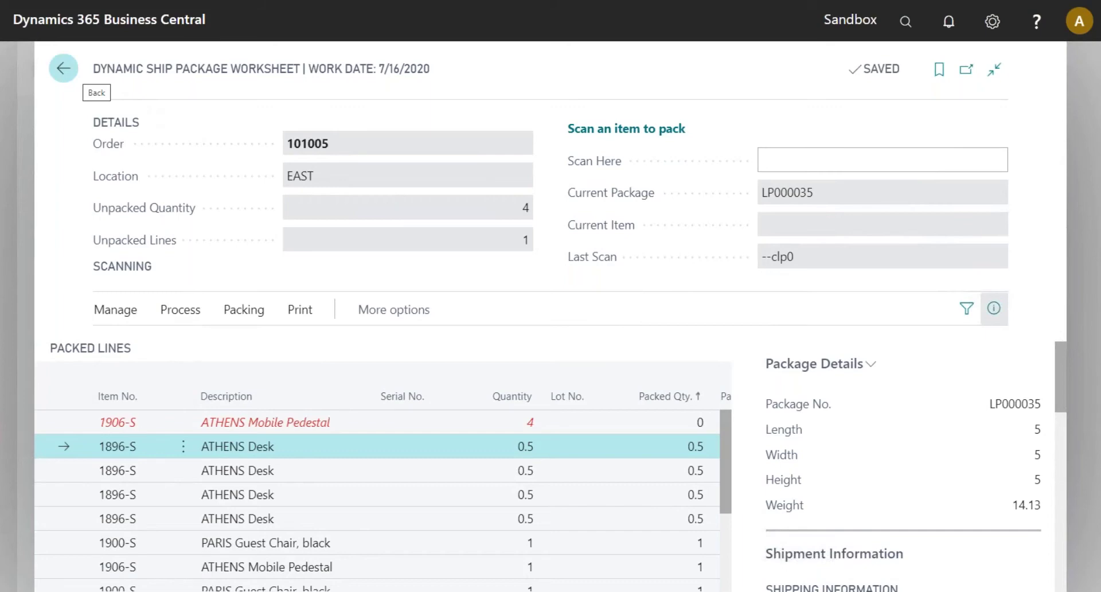
Close the package worksheet despite unpacked lines and open Dynamic Ship Customer Options
{"action": "mouse_move", "coordinate": [624, 203]}
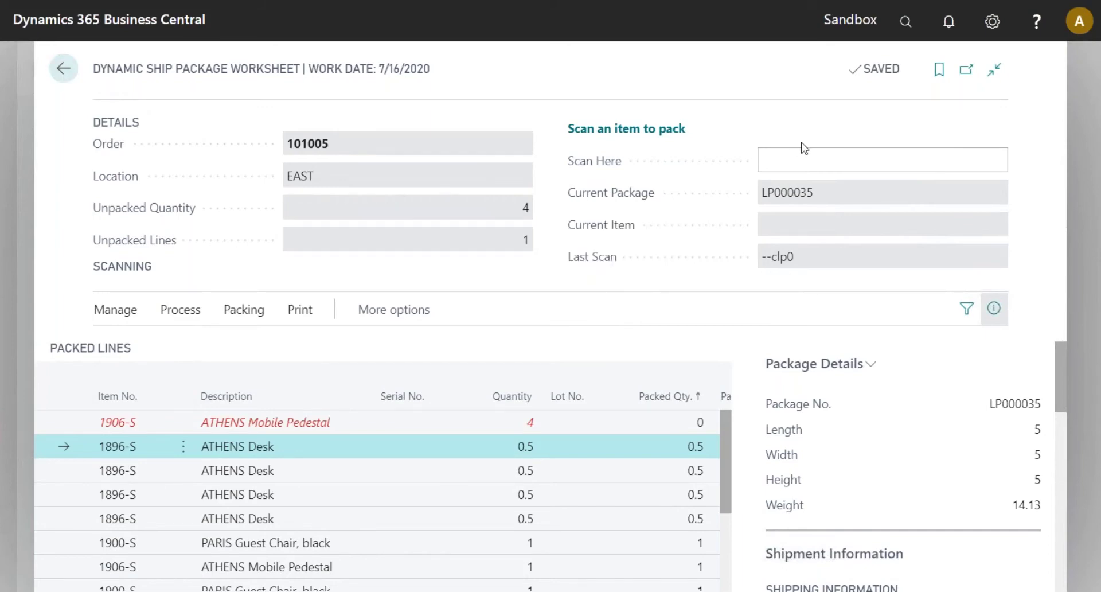
{"action": "key", "text": "Escape"}
{"action": "left_click", "coordinate": [649, 363]}
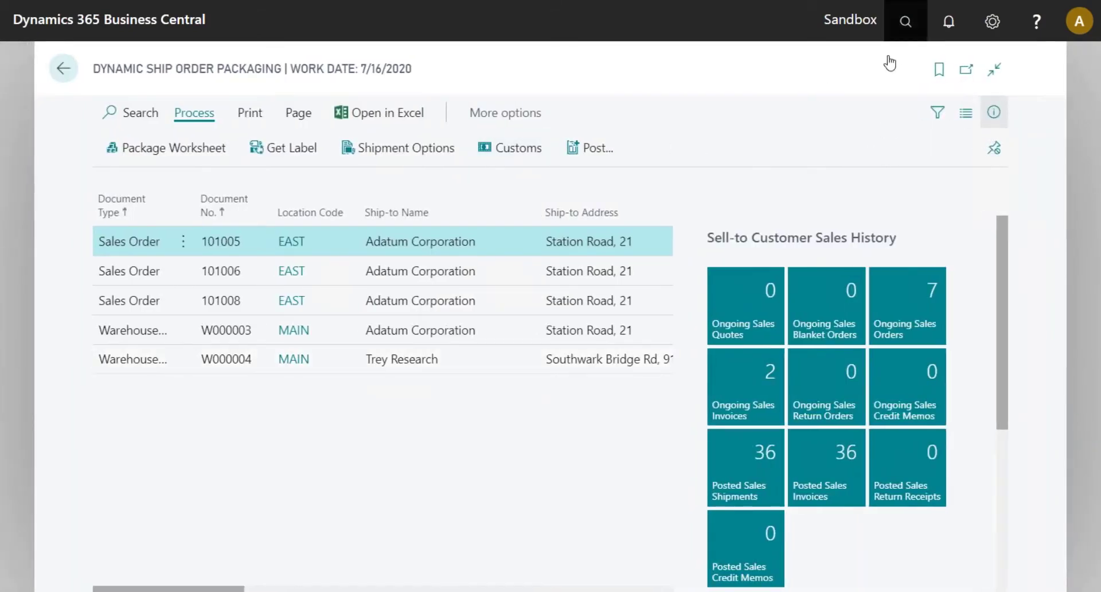
{"action": "key", "text": "alt+q"}
{"action": "type", "text": "customer options"}
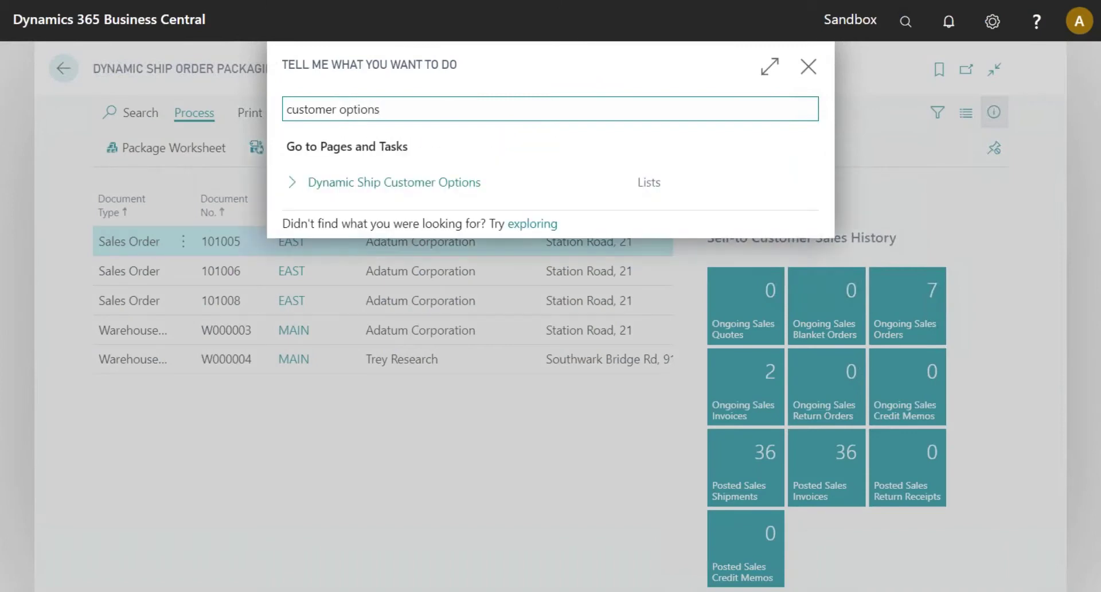
{"action": "key", "text": "Down"}
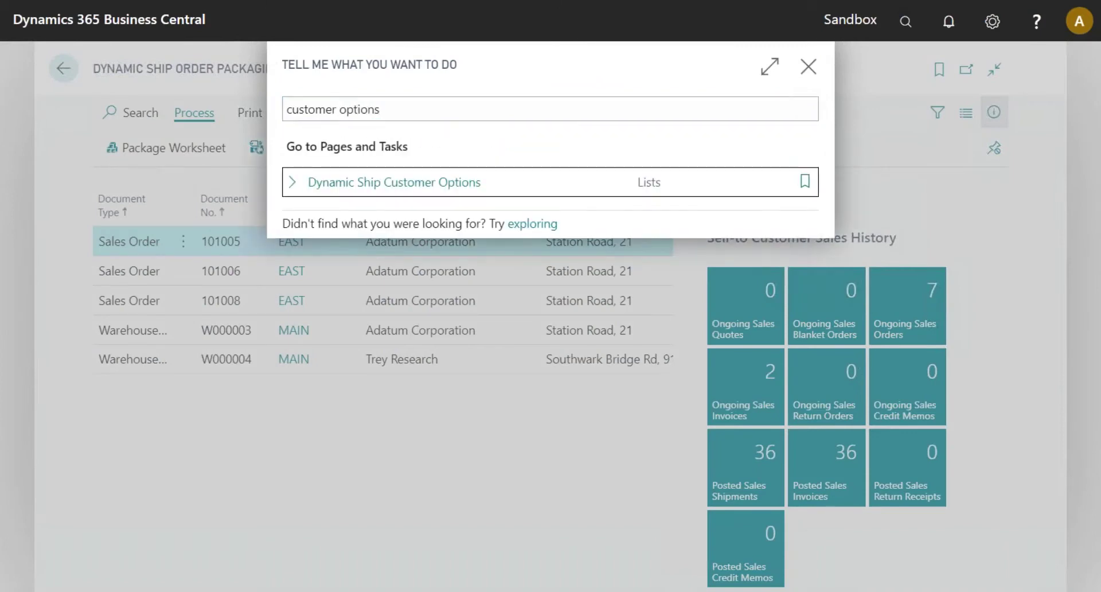
{"action": "key", "text": "Return"}
Add a customer options row for customer 10000 and browse package options templates
{"action": "left_click", "coordinate": [301, 119]}
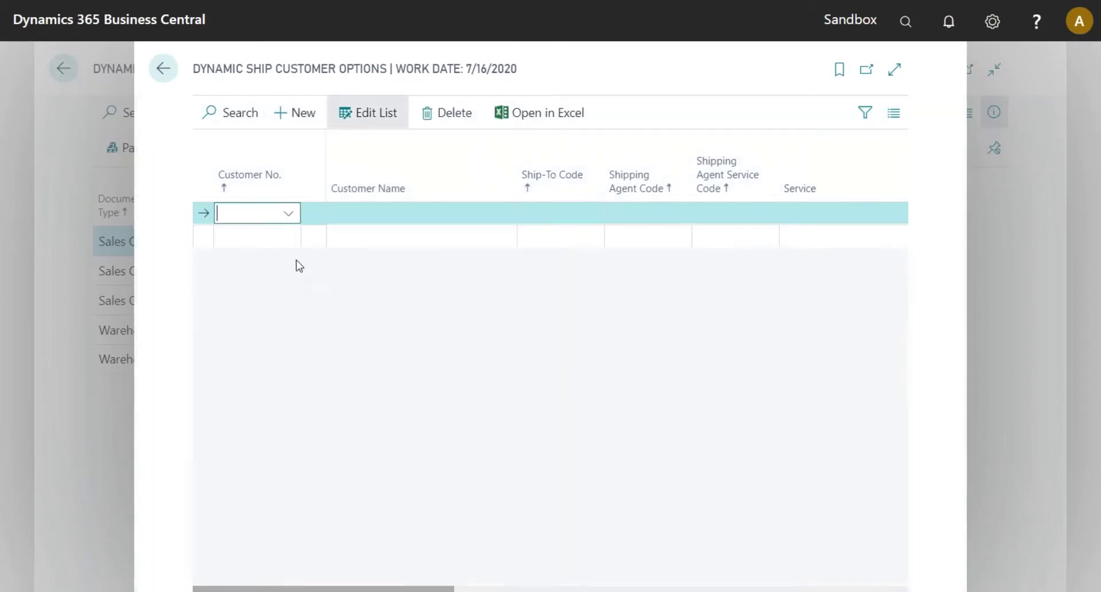
{"action": "type", "text": "10"}
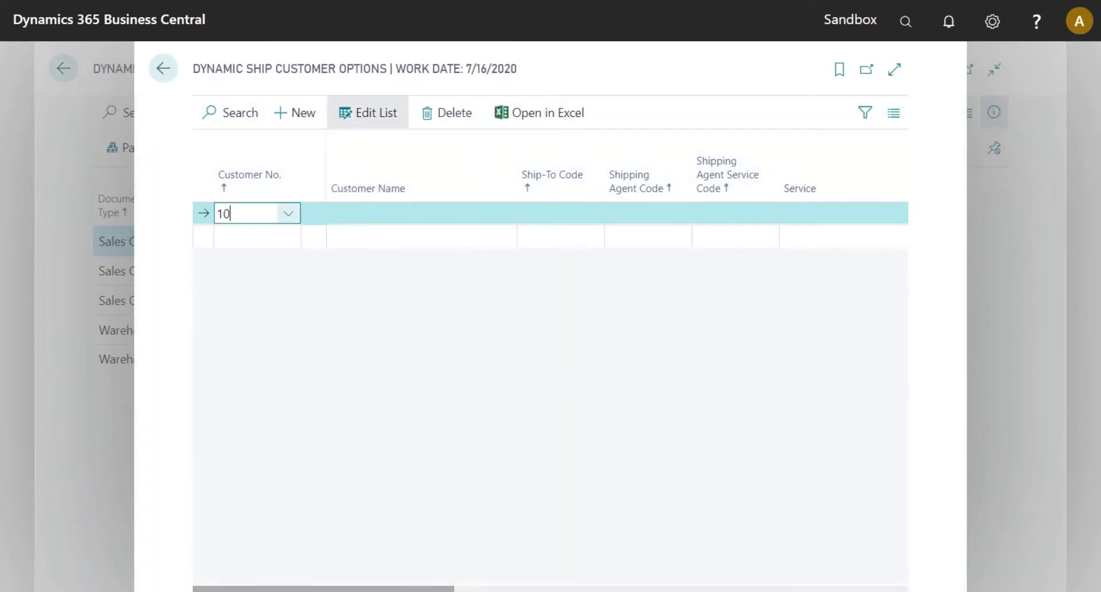
{"action": "type", "text": "000"}
{"action": "key", "text": "Tab"}
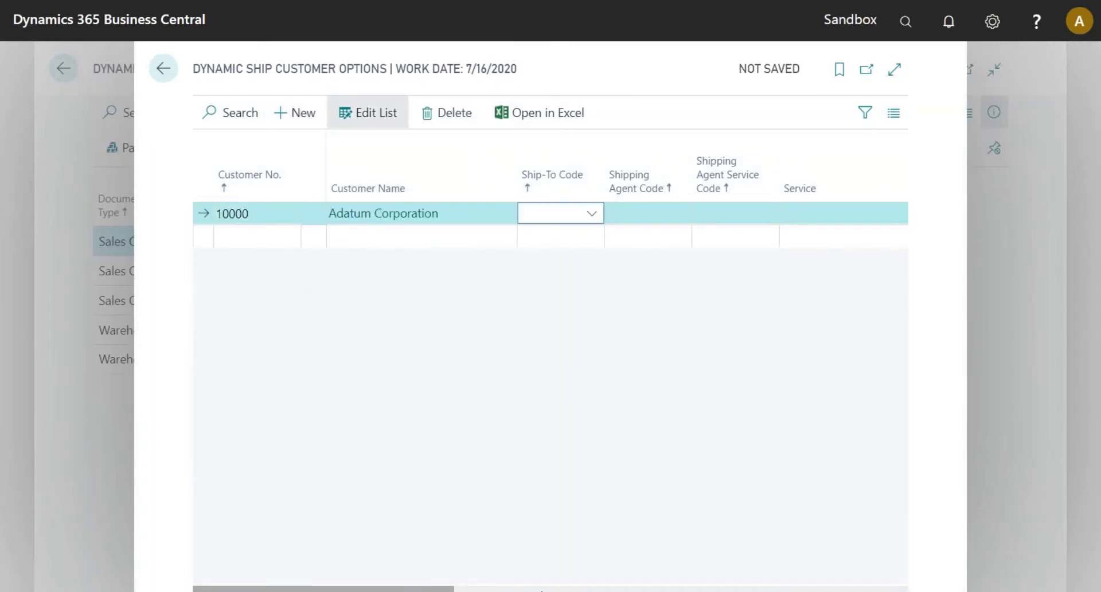
{"action": "key", "text": "Tab"}
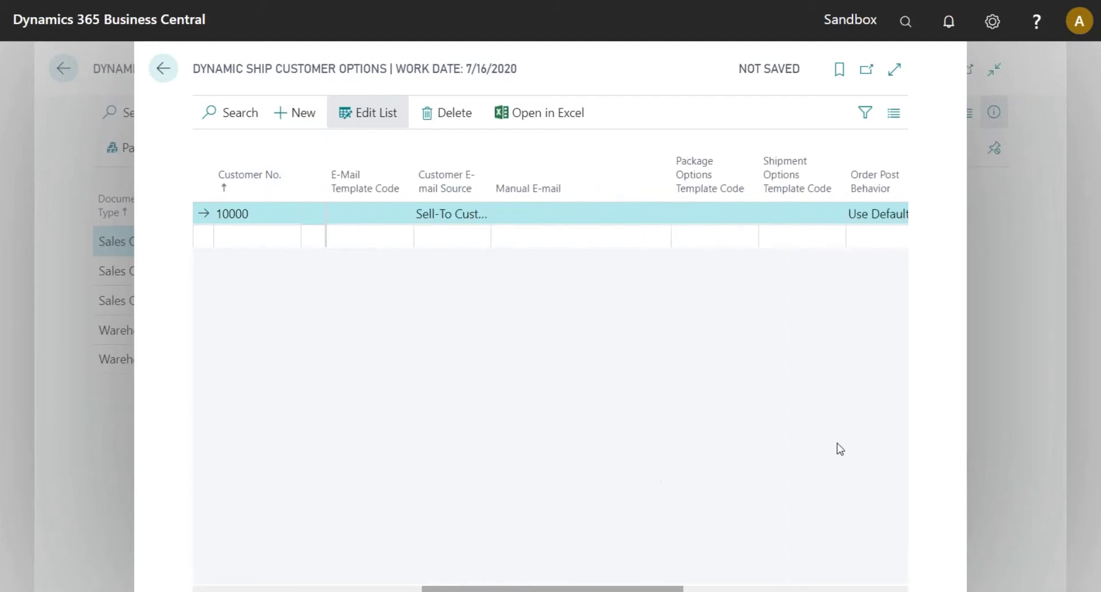
{"action": "left_click", "coordinate": [720, 214]}
{"action": "left_click", "coordinate": [745, 213]}
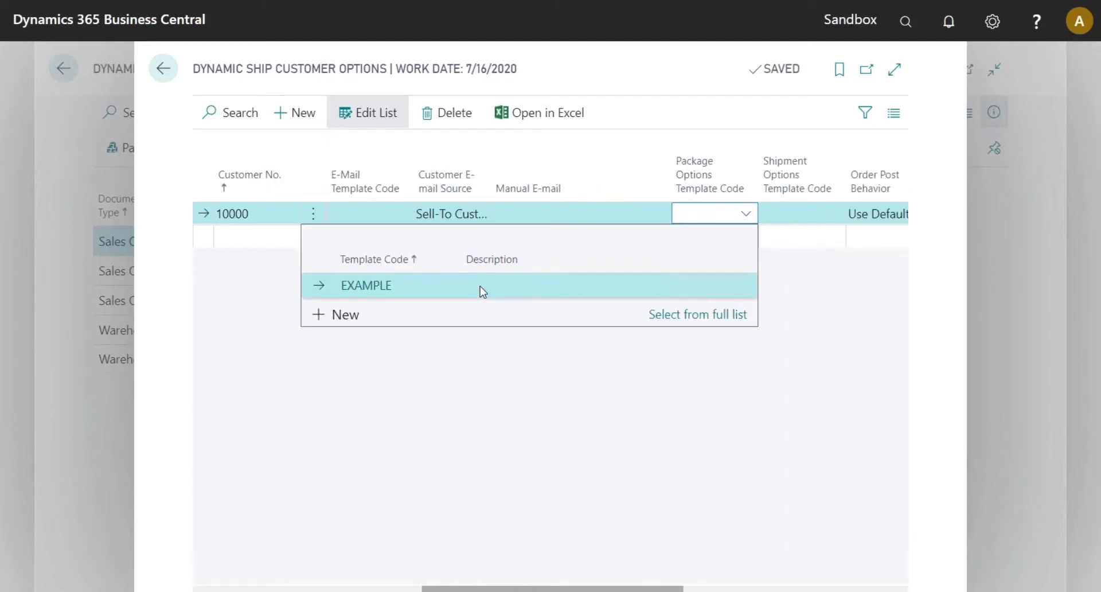
{"action": "left_click", "coordinate": [463, 359]}
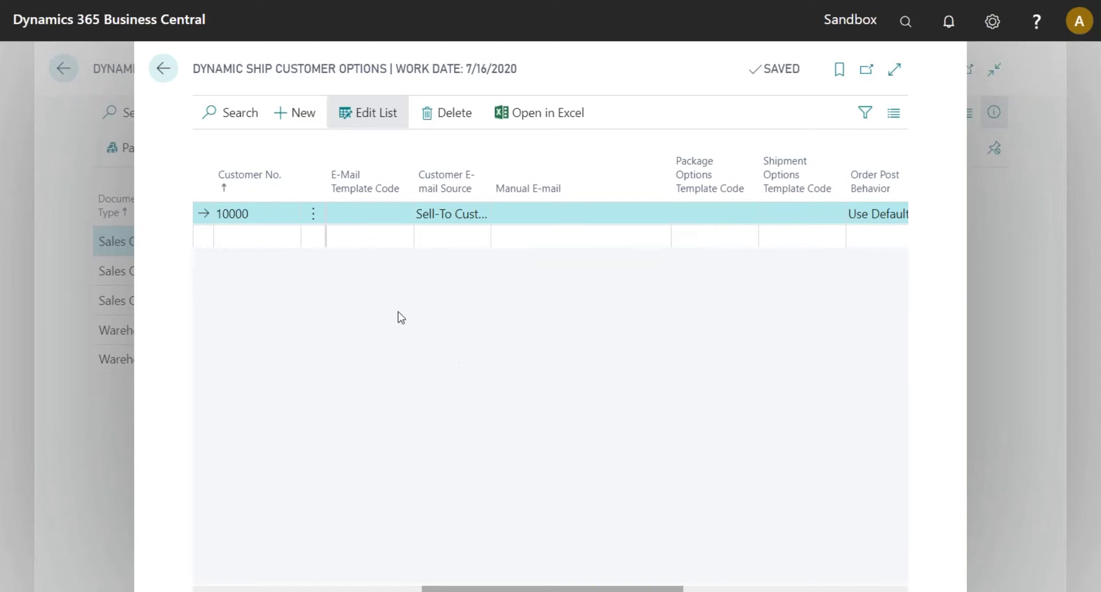
Delete the new customer options row and return to Order Packaging
{"action": "left_click", "coordinate": [313, 215]}
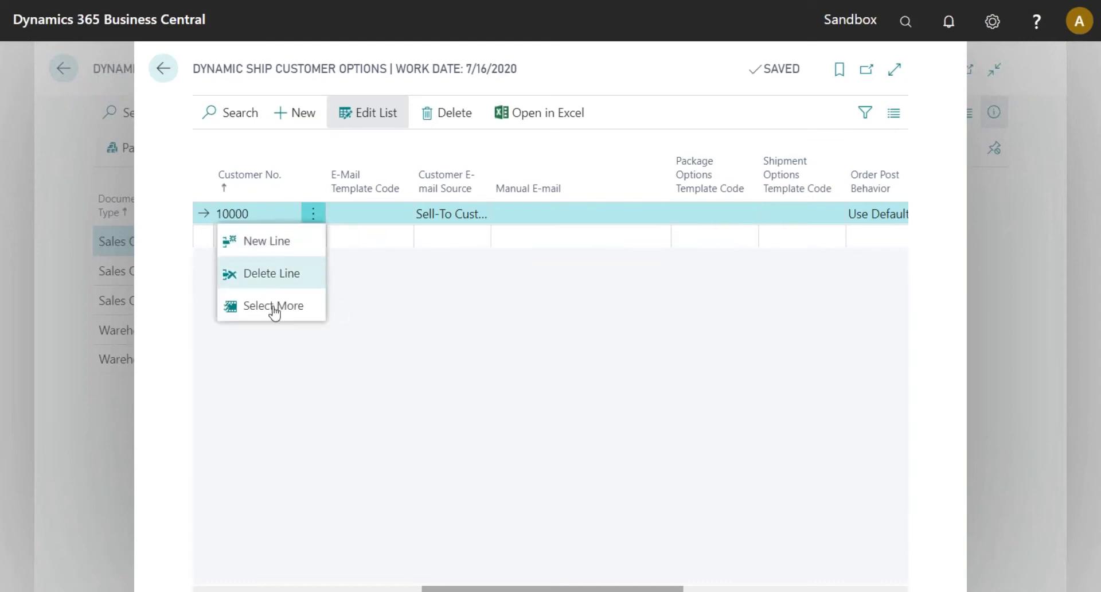
{"action": "left_click", "coordinate": [270, 276]}
{"action": "left_click", "coordinate": [622, 379]}
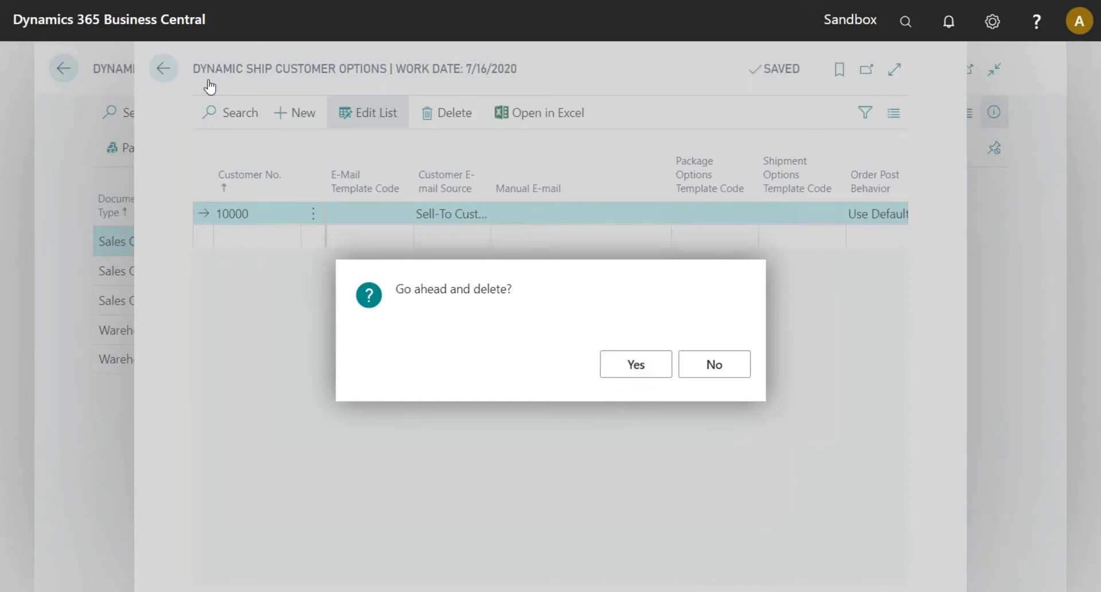
{"action": "left_click", "coordinate": [163, 69]}
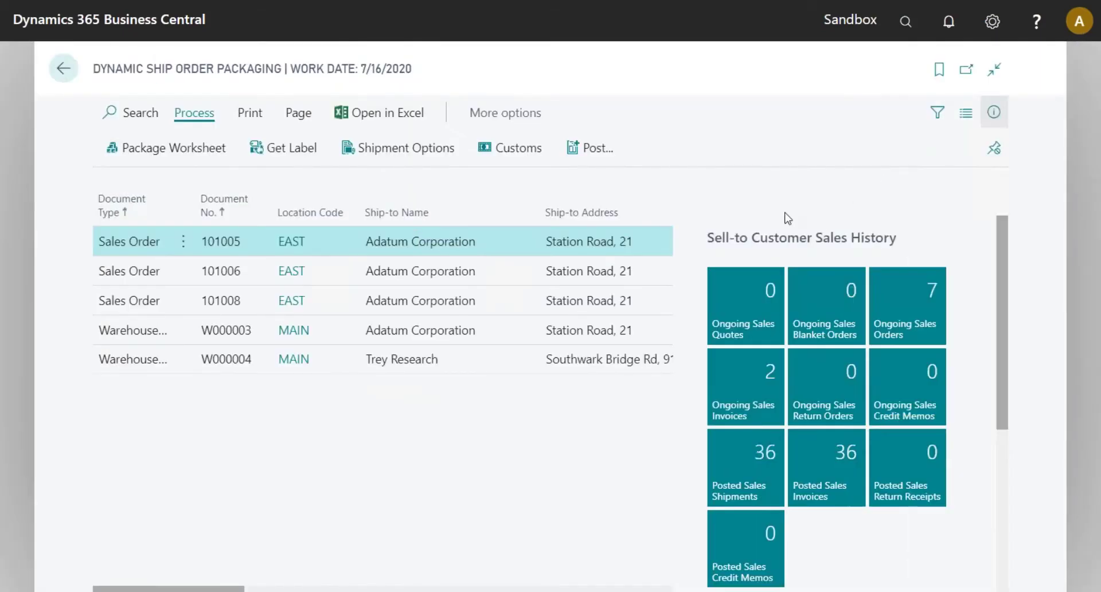
Search 'dyn ship setup' and open the Dynamic Ship Setup page
{"action": "key", "text": "alt+q"}
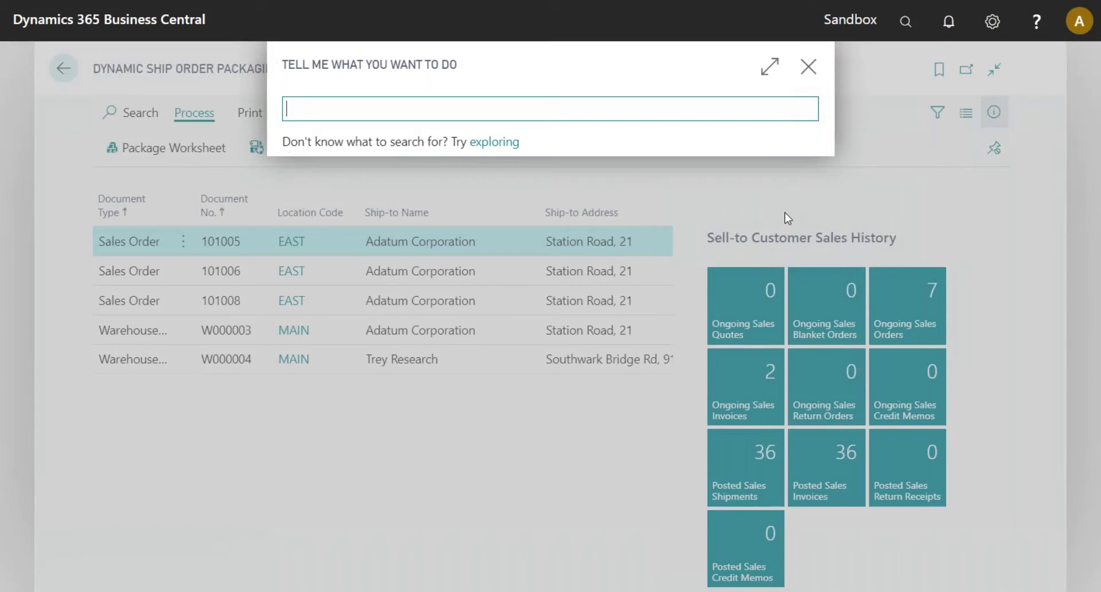
{"action": "type", "text": "dyn ship setup"}
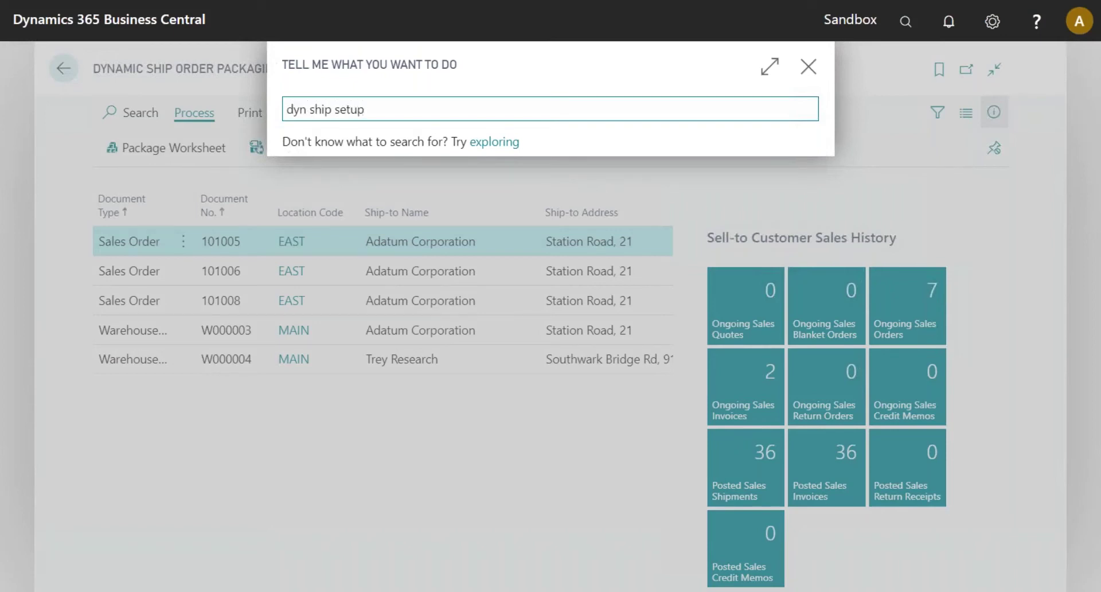
{"action": "key", "text": "Tab"}
{"action": "key", "text": "shift+Tab"}
{"action": "key", "text": "Tab"}
{"action": "key", "text": "Tab"}
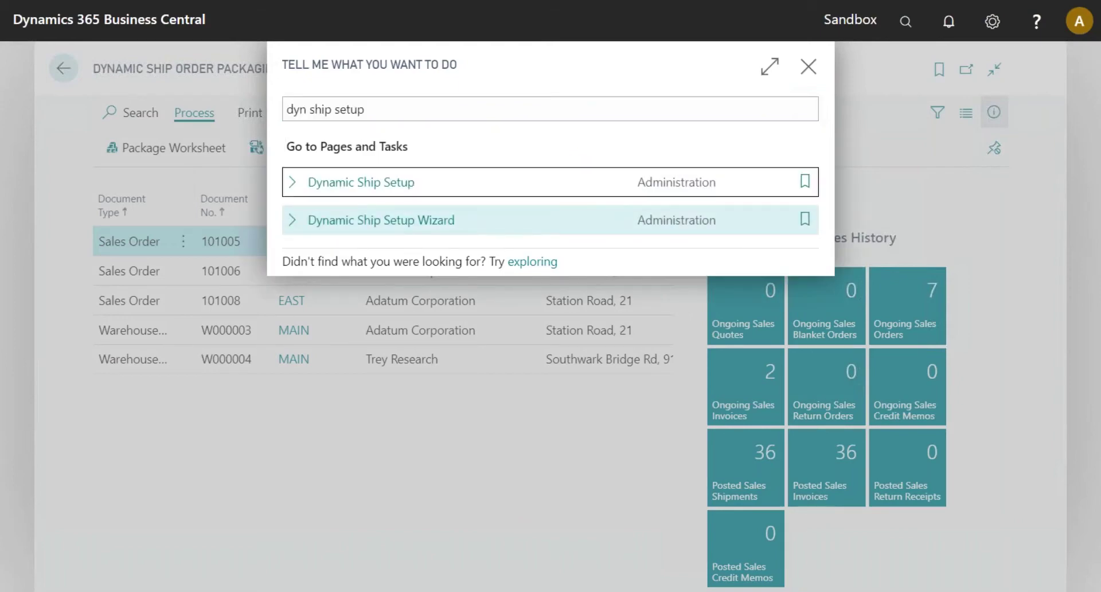
{"action": "key", "text": "Return"}
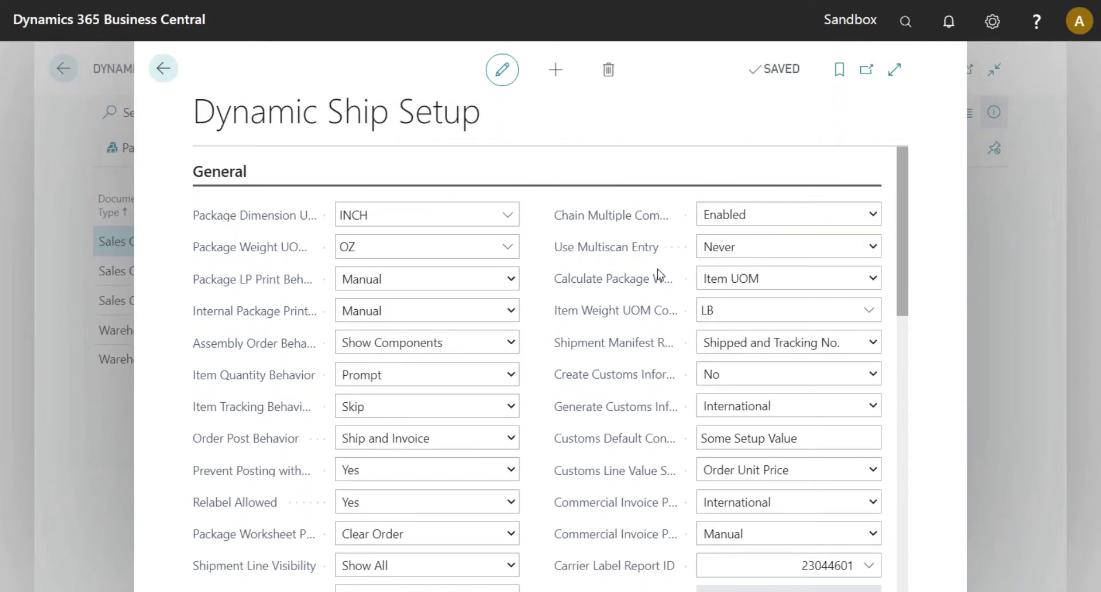
Under Default Templates, set both default package and shipment options to EXAMPLE
{"action": "left_click", "coordinate": [232, 178]}
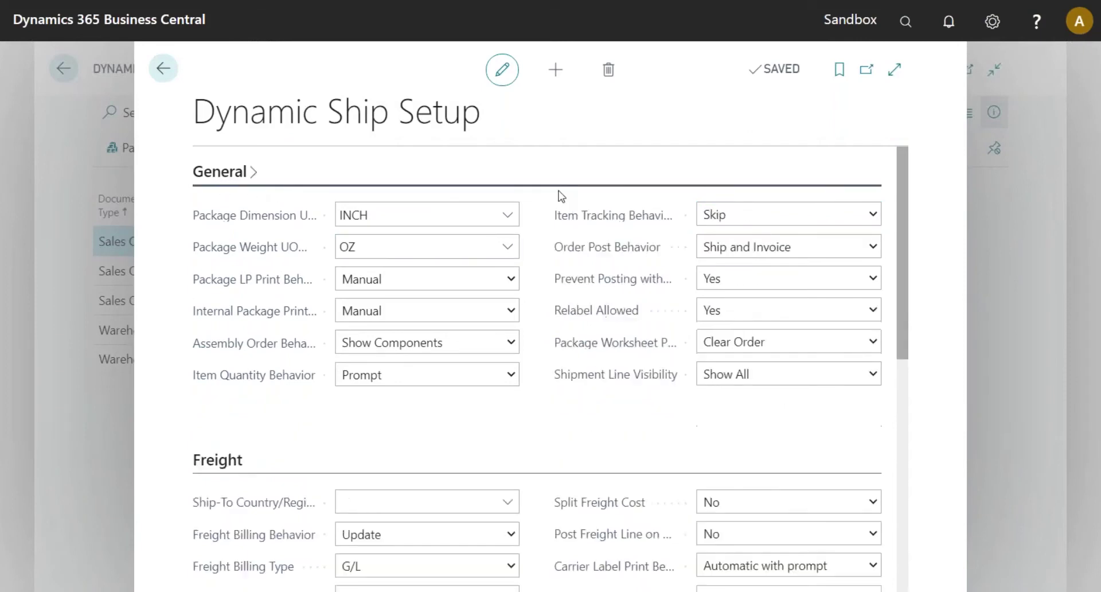
{"action": "scroll", "coordinate": [553, 270], "scroll_direction": "down", "scroll_amount": 1}
{"action": "scroll", "coordinate": [327, 487], "scroll_direction": "down", "scroll_amount": 1}
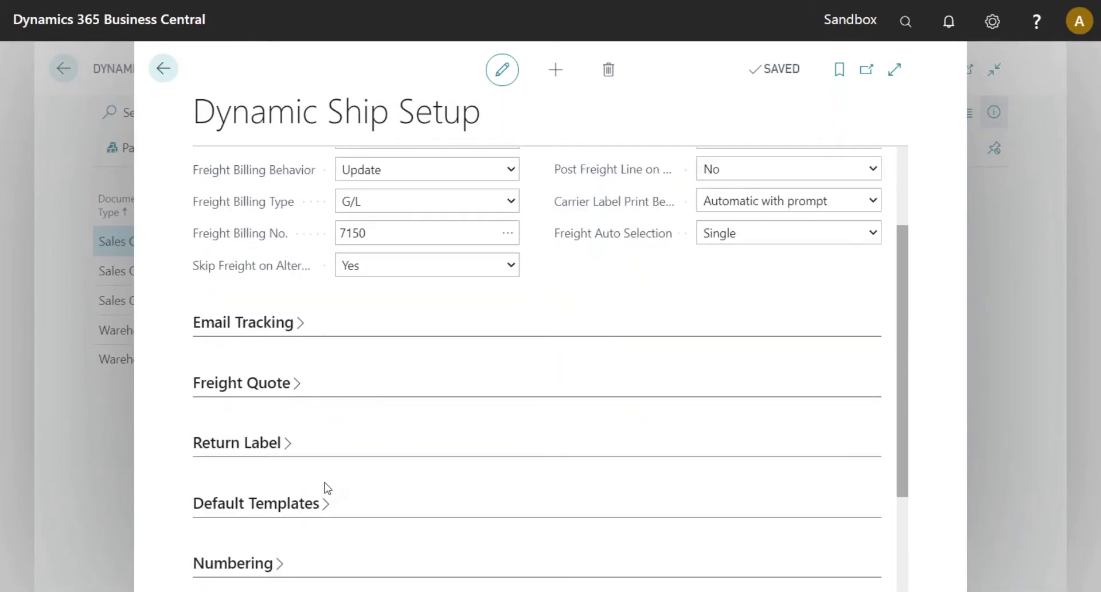
{"action": "left_click", "coordinate": [315, 506]}
{"action": "scroll", "coordinate": [564, 377], "scroll_direction": "down", "scroll_amount": 3}
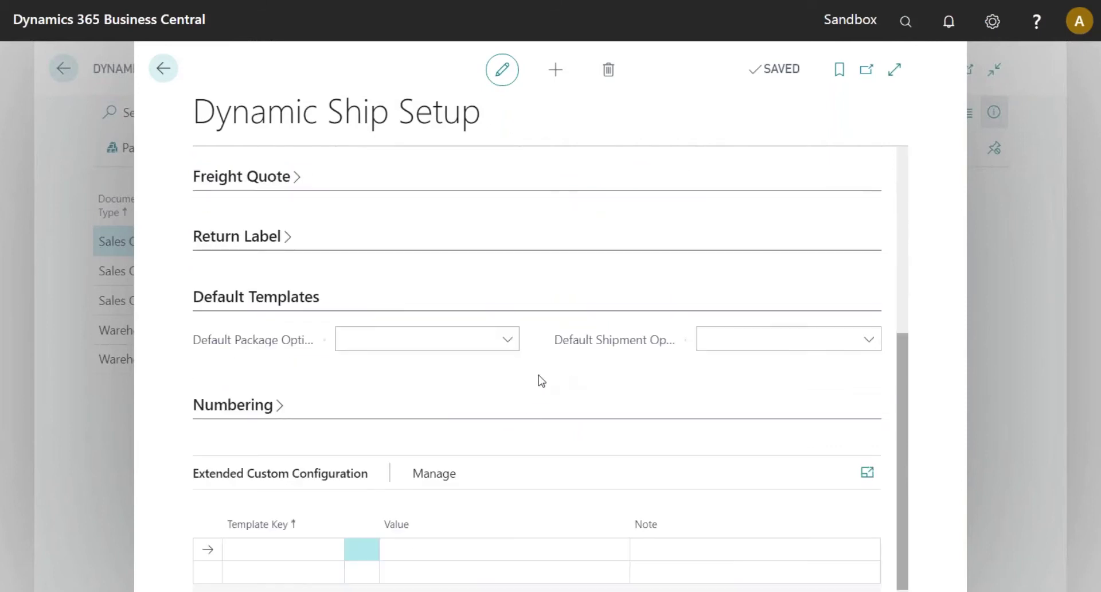
{"action": "left_click", "coordinate": [508, 341]}
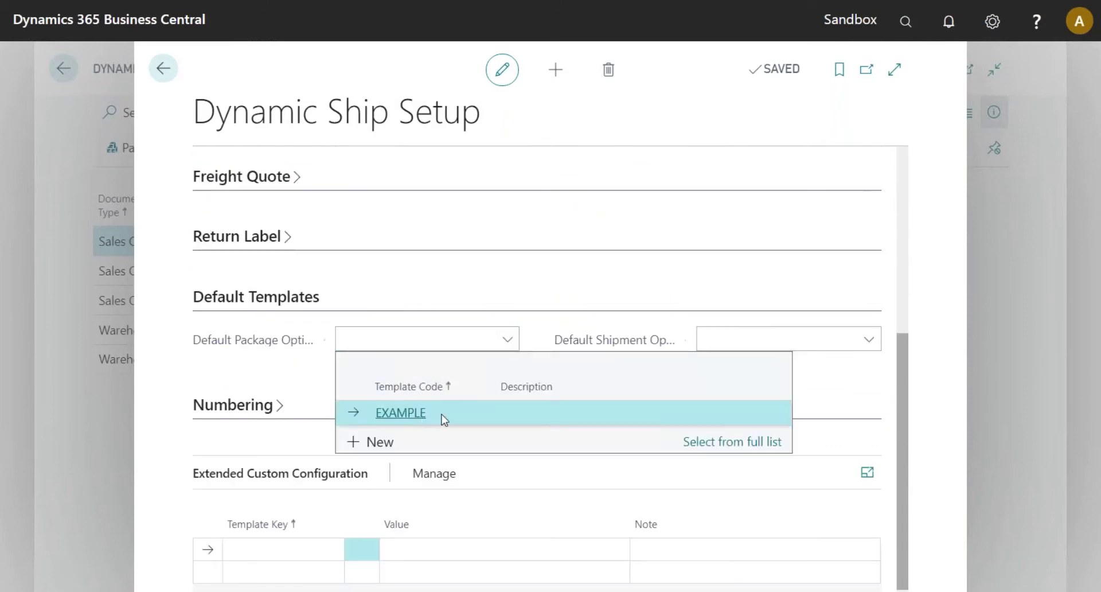
{"action": "key", "text": "Return"}
{"action": "left_click", "coordinate": [870, 343]}
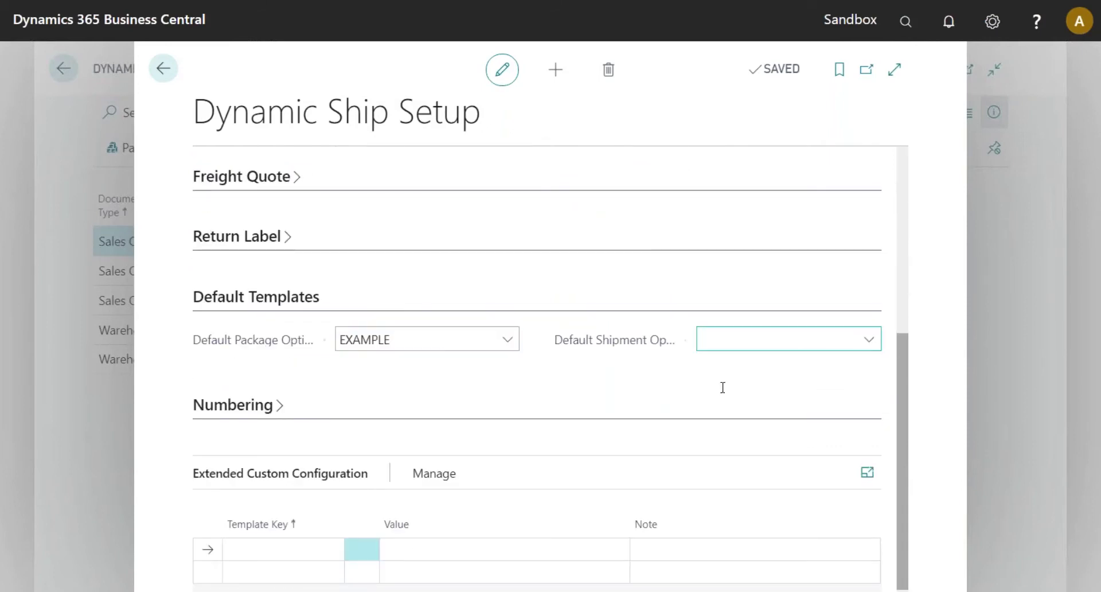
{"action": "left_click", "coordinate": [642, 414]}
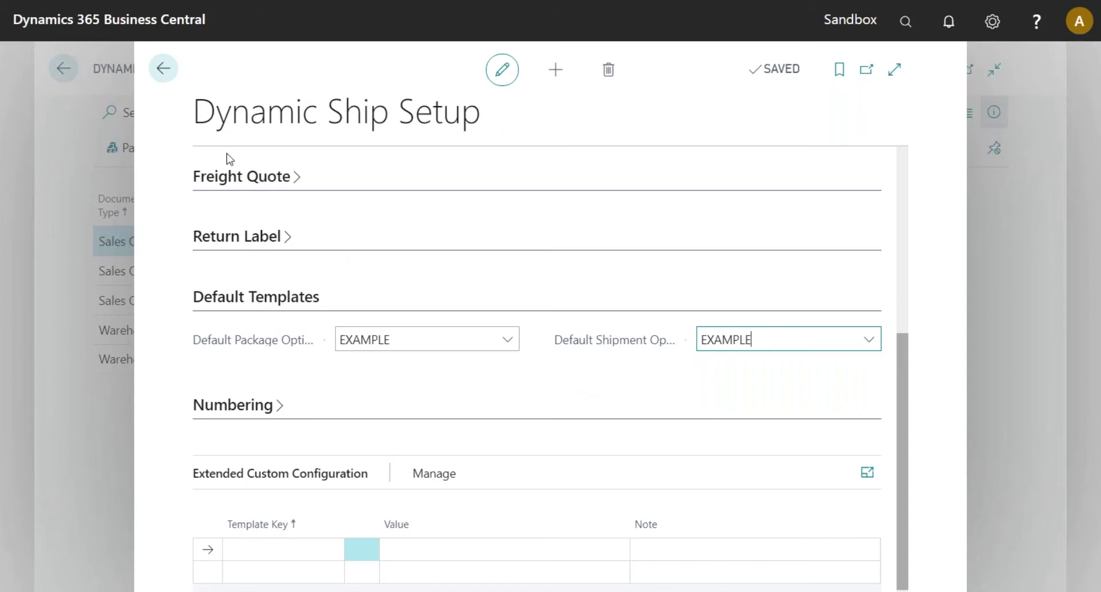
Leave the setup, select sales order 101006, and open its package worksheet
{"action": "left_click", "coordinate": [175, 80]}
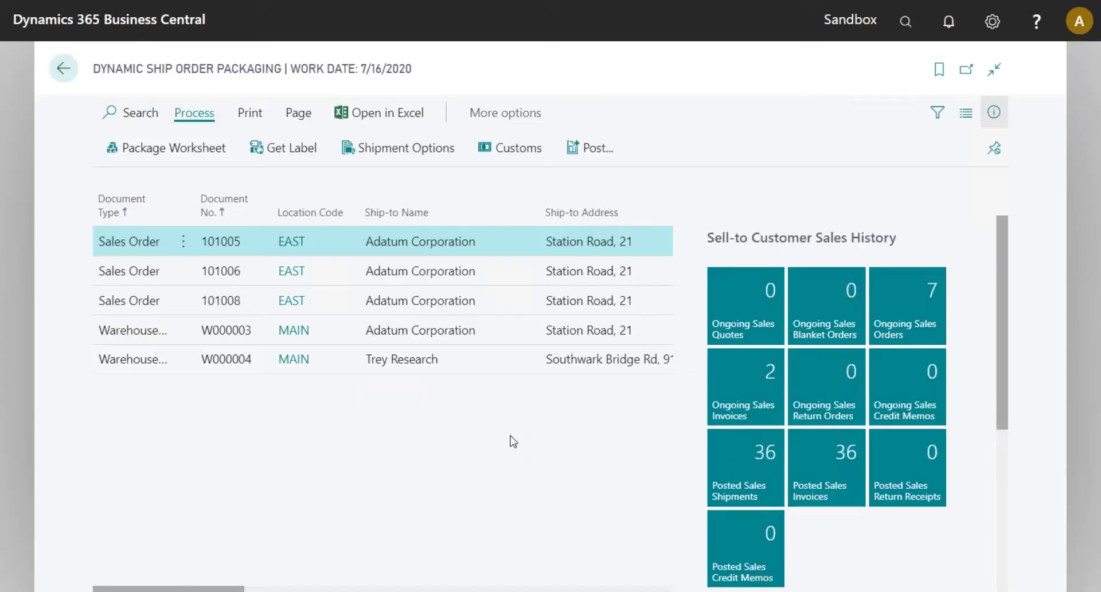
{"action": "left_click", "coordinate": [197, 271]}
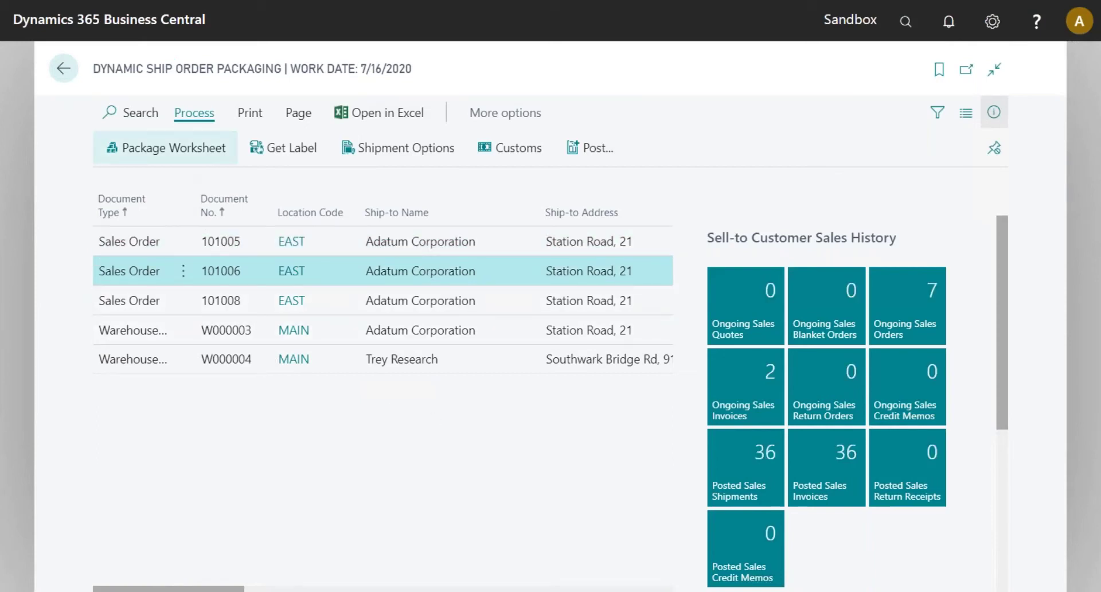
{"action": "left_click", "coordinate": [172, 150]}
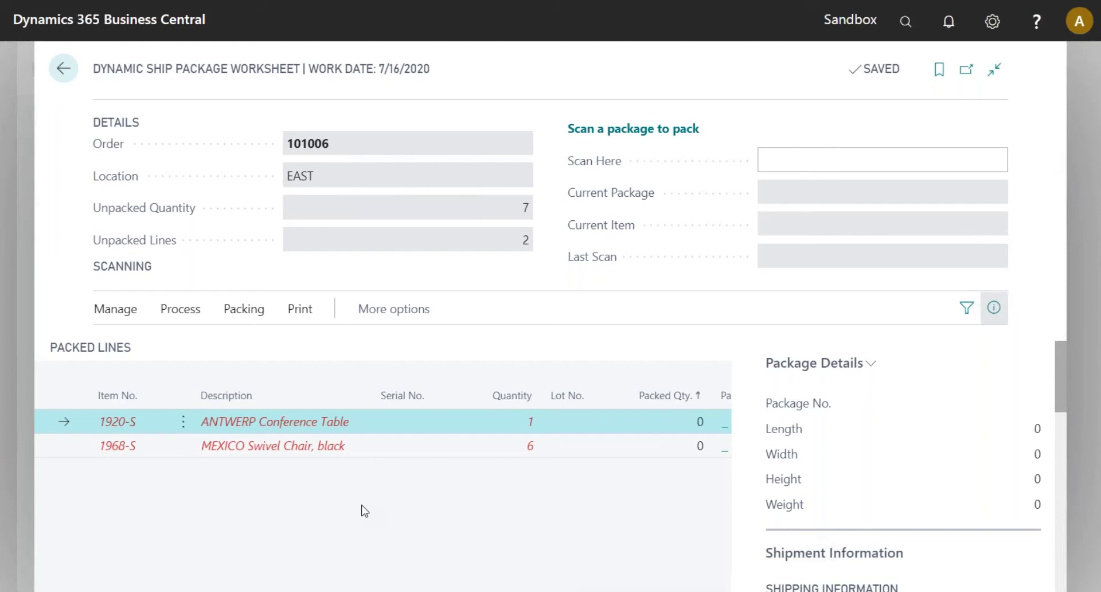
Go back from order 101006's package worksheet to raise the unpacked-lines warning
{"action": "left_click", "coordinate": [63, 68]}
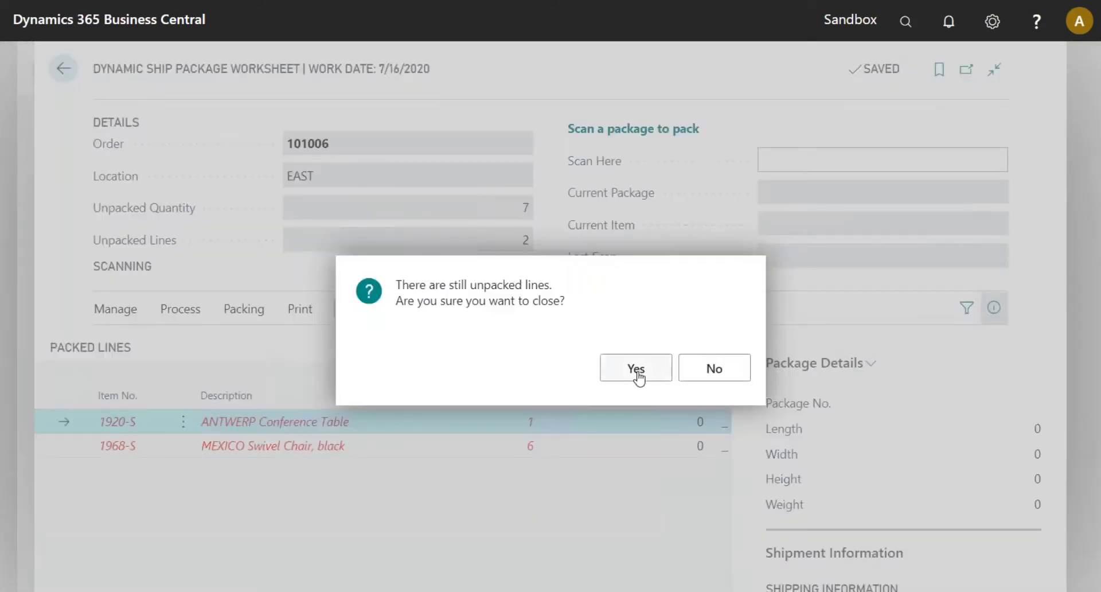
Confirm closing the worksheet and open Dynamic Ship Setup via the 'ship set' search
{"action": "key", "text": "Return"}
{"action": "key", "text": "alt+q"}
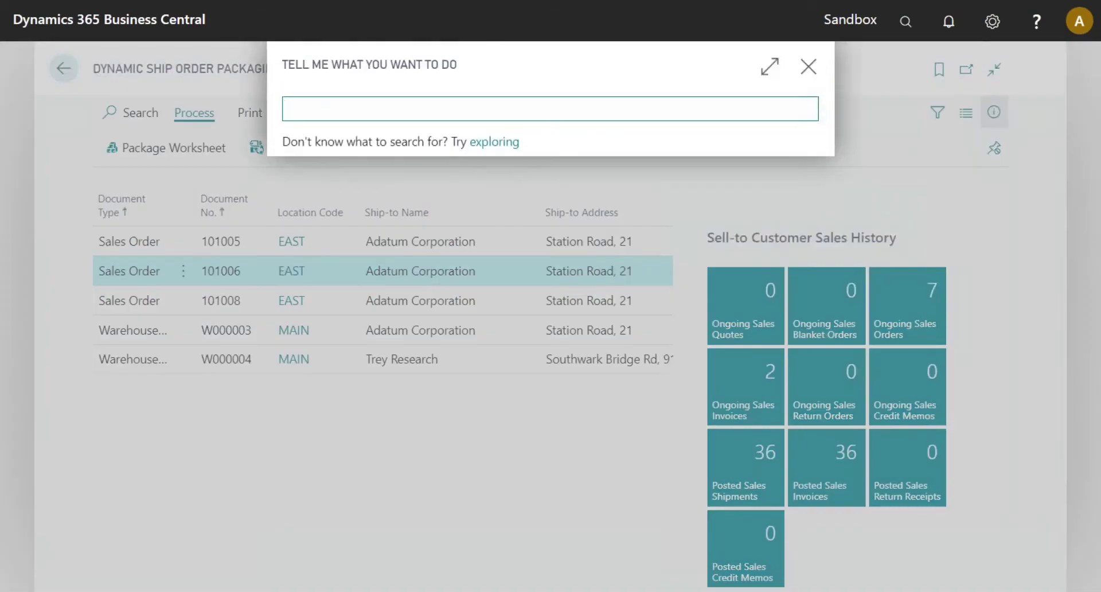
{"action": "type", "text": "ship set"}
{"action": "key", "text": "Down"}
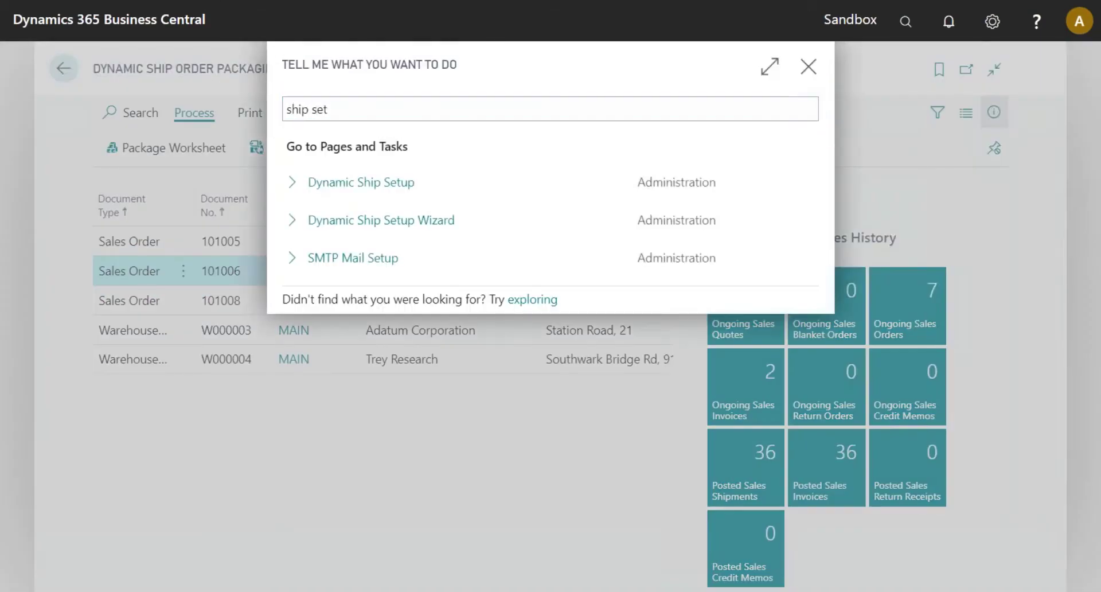
{"action": "key", "text": "Return"}
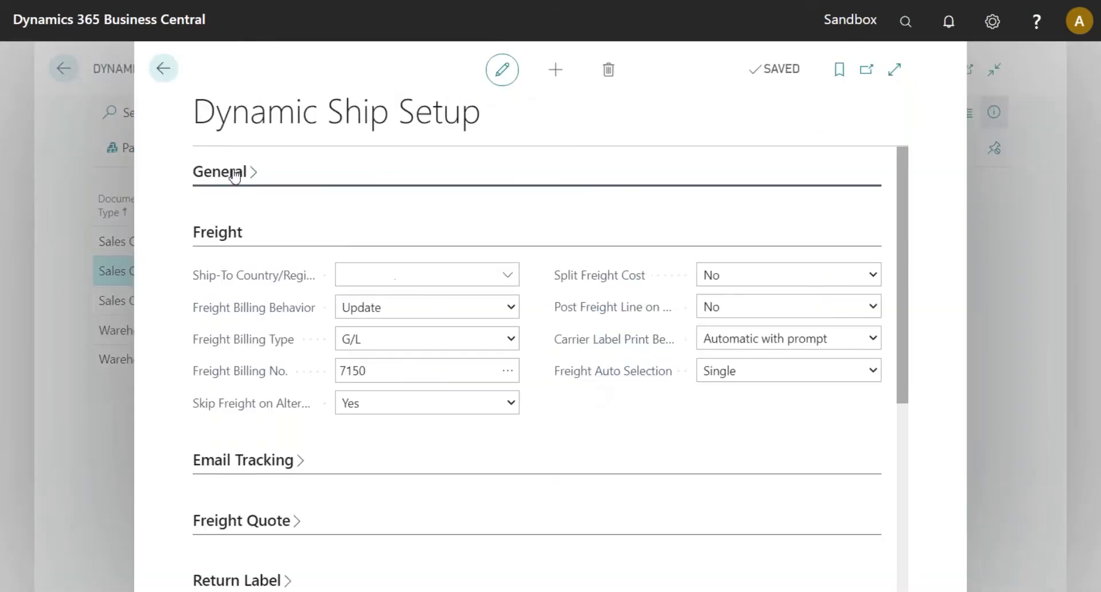
Set Assembly Order Behavior under General to Show Item and return to the list
{"action": "left_click", "coordinate": [231, 172]}
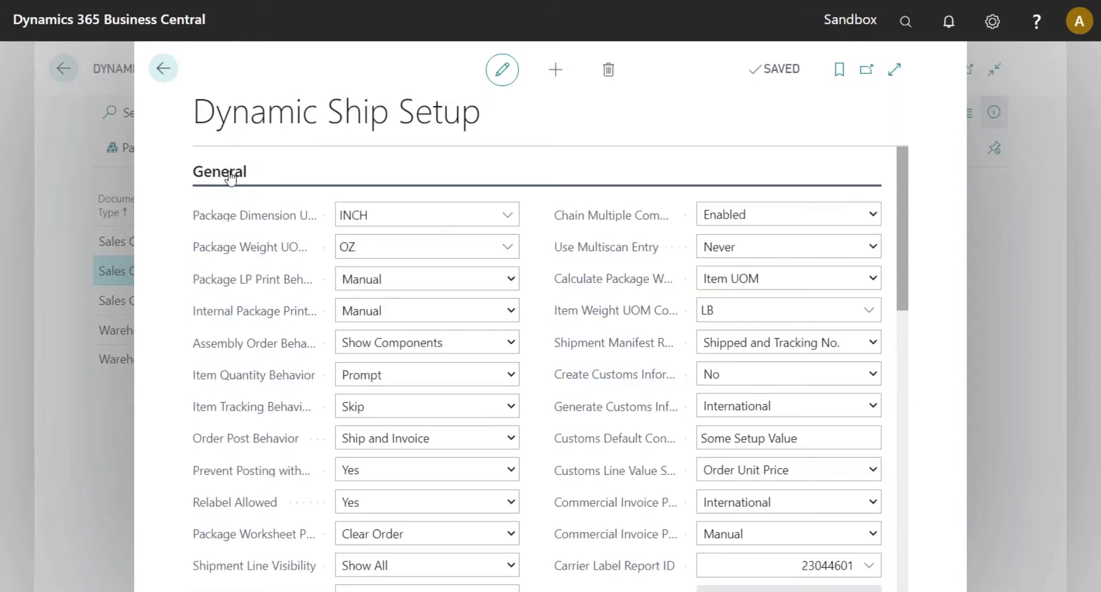
{"action": "mouse_move", "coordinate": [248, 347]}
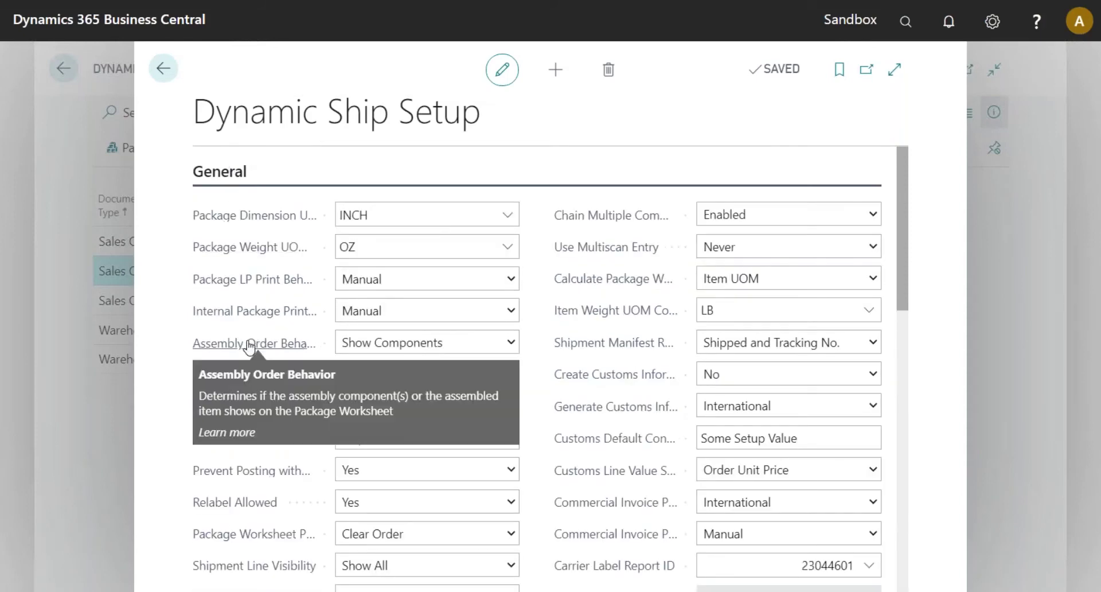
{"action": "left_click", "coordinate": [420, 344]}
{"action": "left_click", "coordinate": [406, 379]}
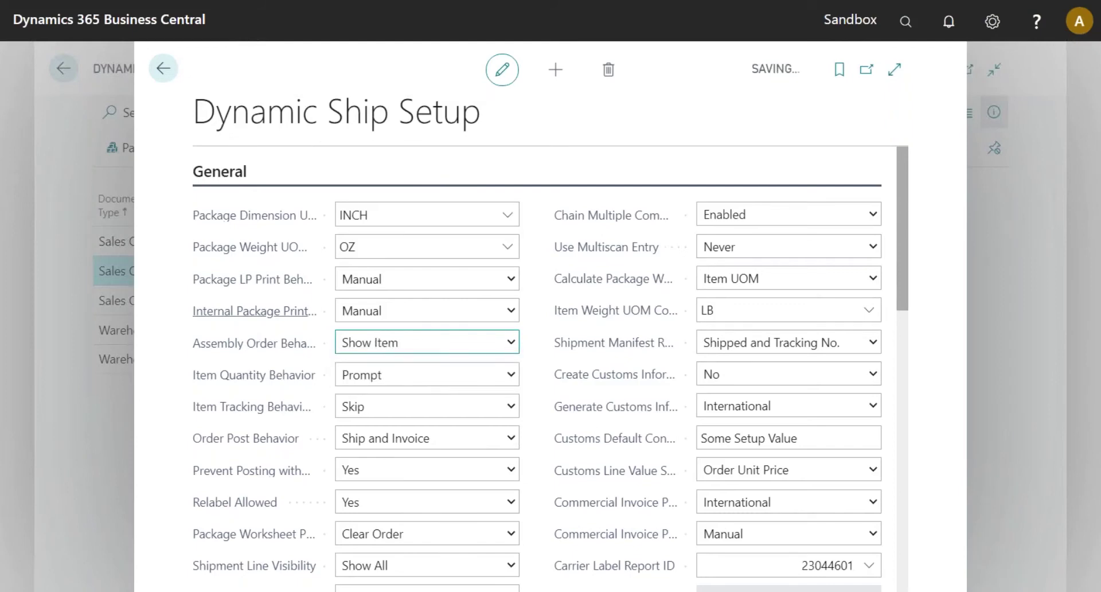
{"action": "left_click", "coordinate": [164, 69]}
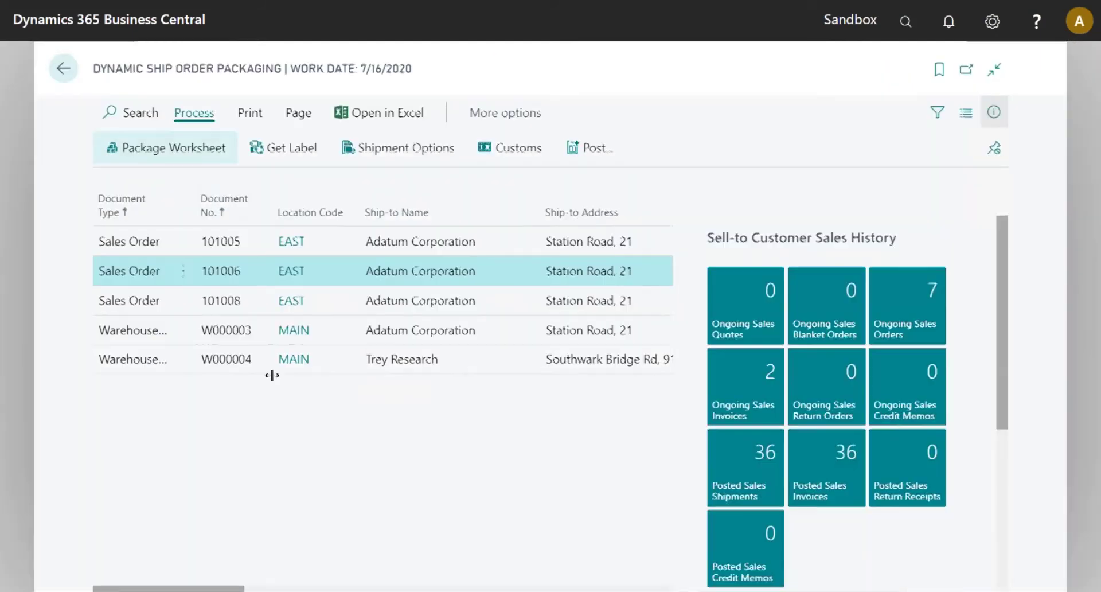
Reopen order 101006's worksheet, review the 1925-W Conference Bundle 1-6 line, and close it unpacked
{"action": "left_click", "coordinate": [170, 150]}
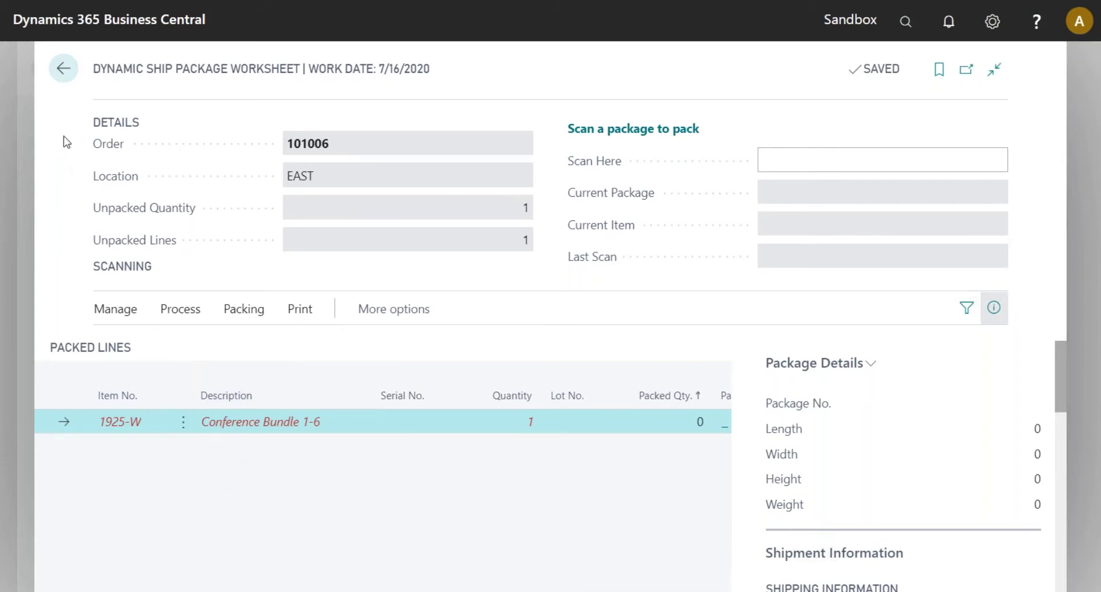
{"action": "left_click", "coordinate": [63, 70]}
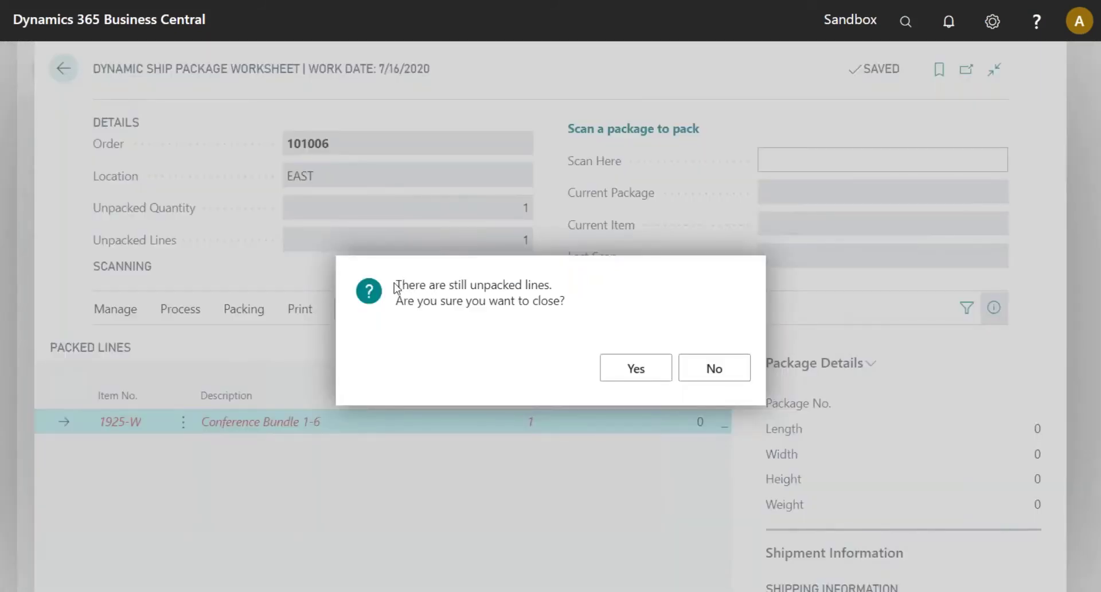
{"action": "left_click_drag", "start_coordinate": [395, 287], "coordinate": [583, 306]}
{"action": "left_click", "coordinate": [582, 306]}
{"action": "left_click", "coordinate": [621, 364]}
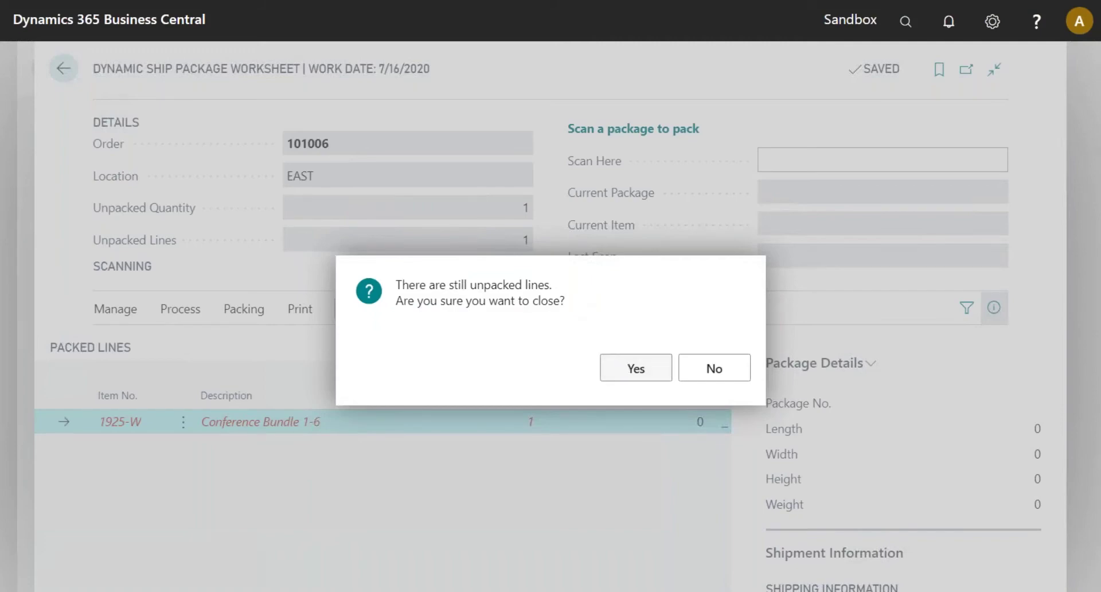
Search 'ship set' and open the Dynamic Ship Setup page
{"action": "key", "text": "alt+q"}
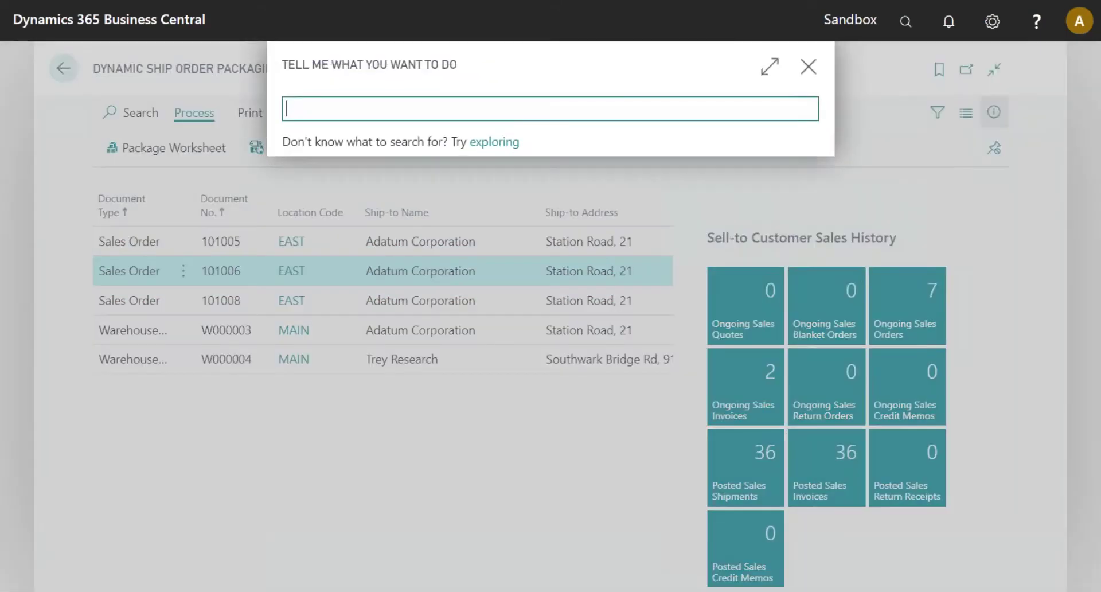
{"action": "type", "text": "ship set"}
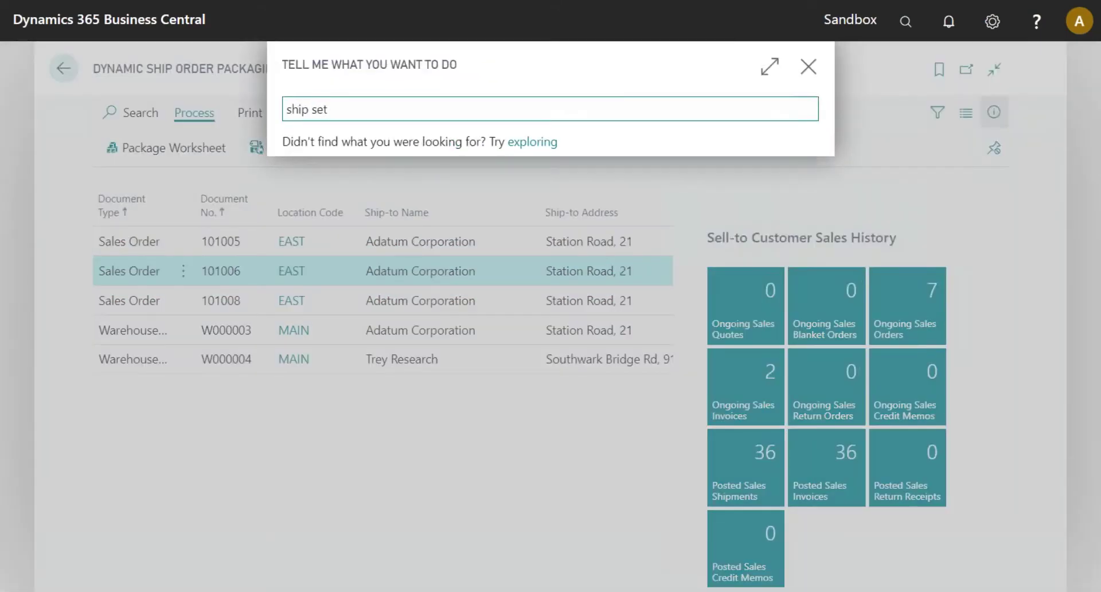
{"action": "key", "text": "Down"}
{"action": "key", "text": "Return"}
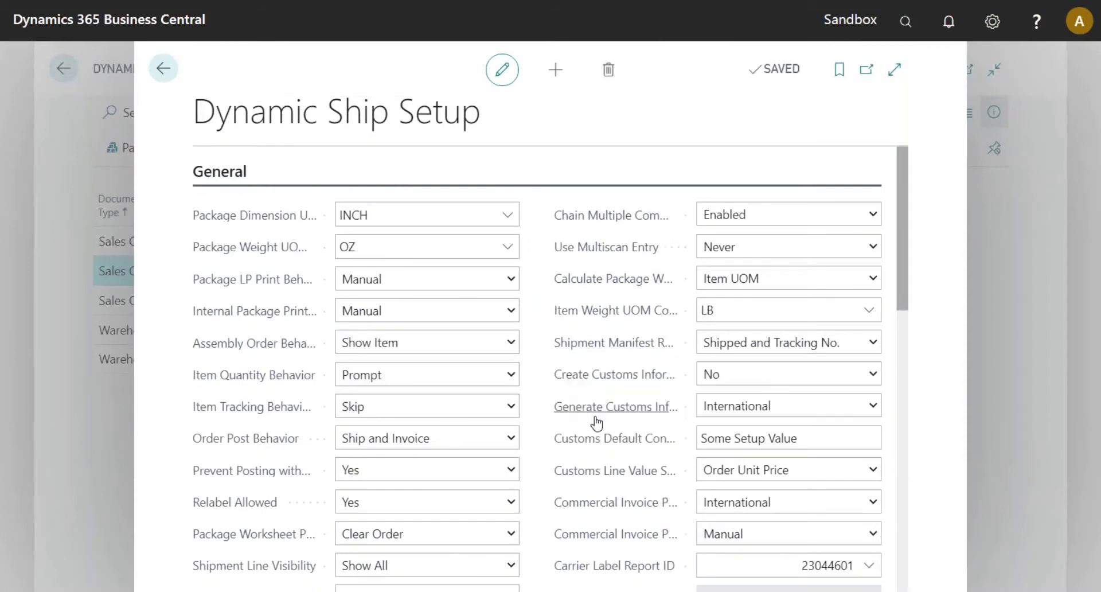
Set Warn On Unpacked Lines to Never and go back to the order packaging list
{"action": "scroll", "coordinate": [582, 386], "scroll_direction": "down", "scroll_amount": 1}
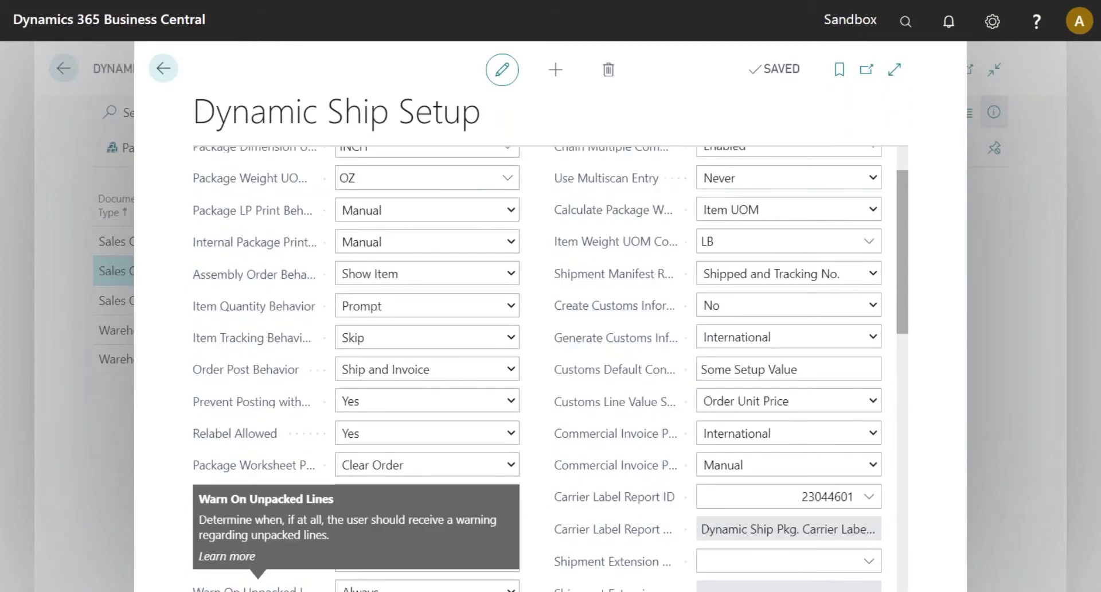
{"action": "scroll", "coordinate": [221, 461], "scroll_direction": "down", "scroll_amount": 1}
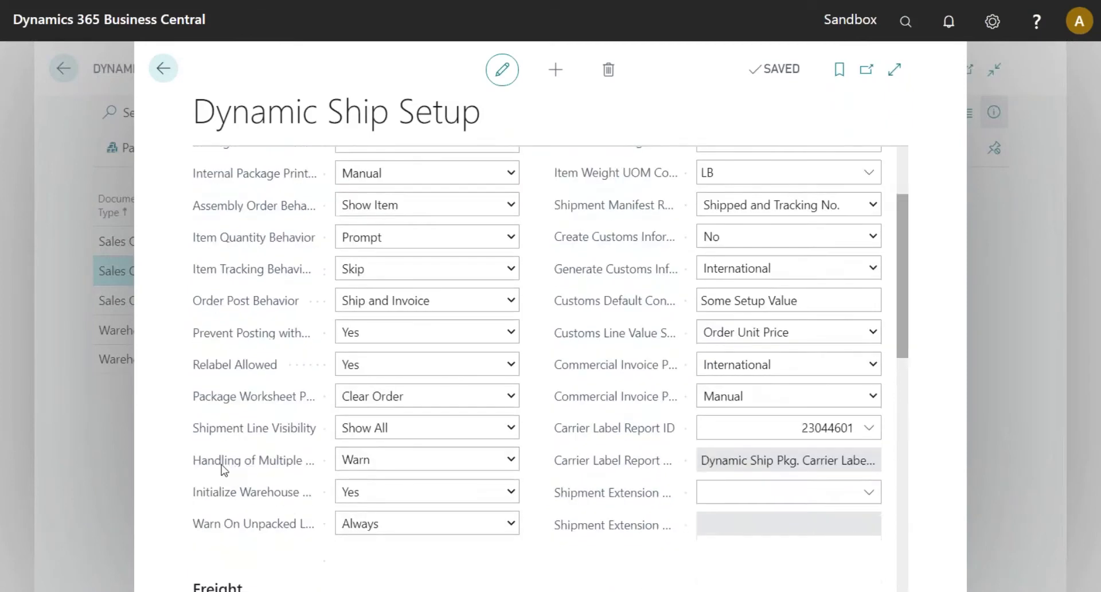
{"action": "left_click", "coordinate": [411, 532]}
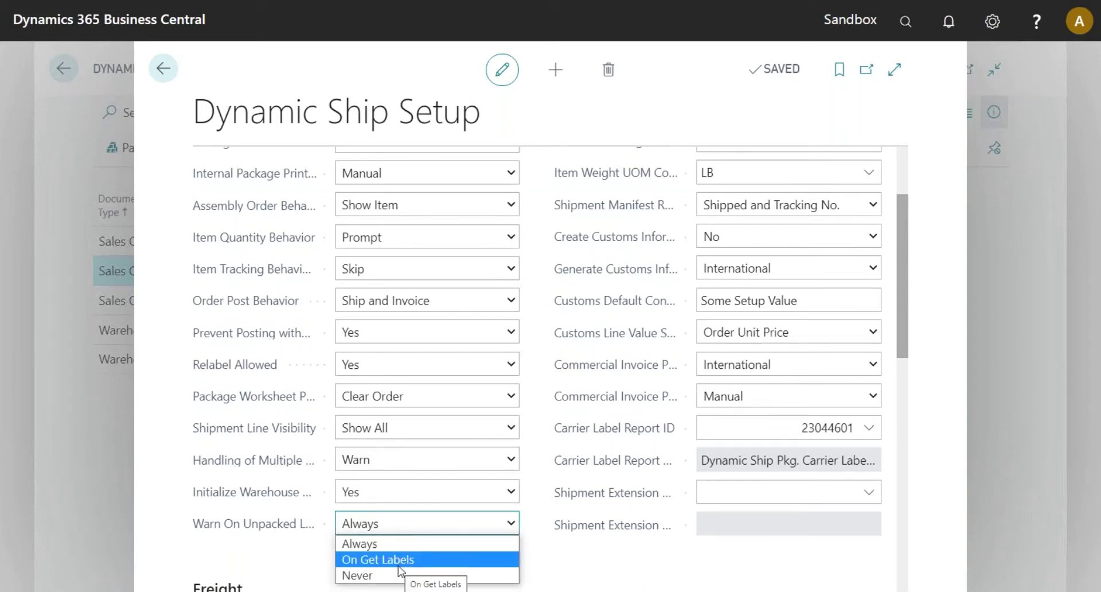
{"action": "left_click", "coordinate": [368, 576]}
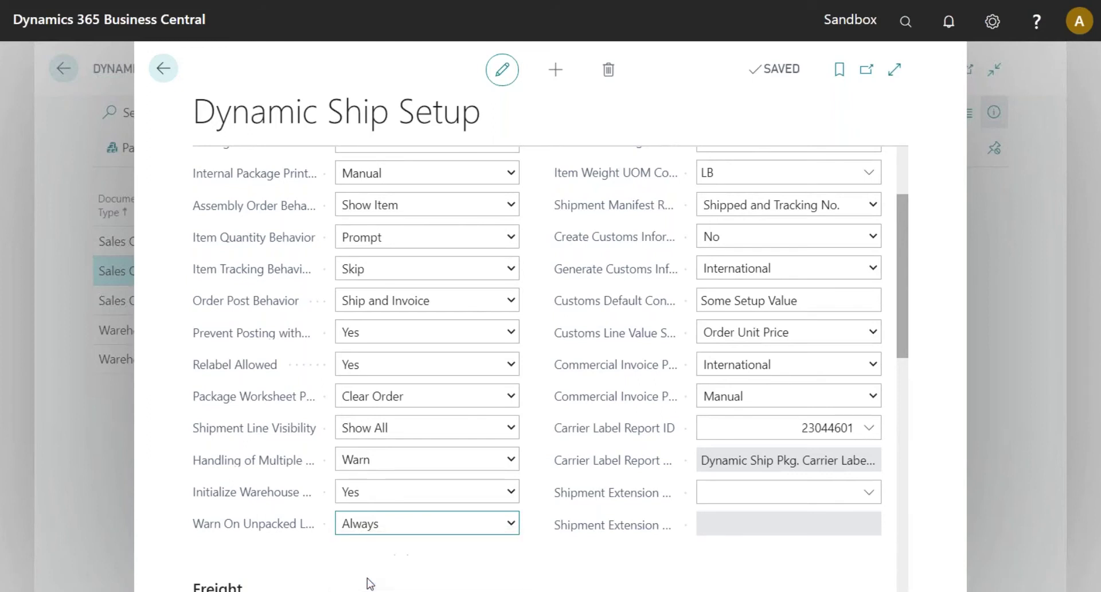
{"action": "left_click", "coordinate": [171, 78]}
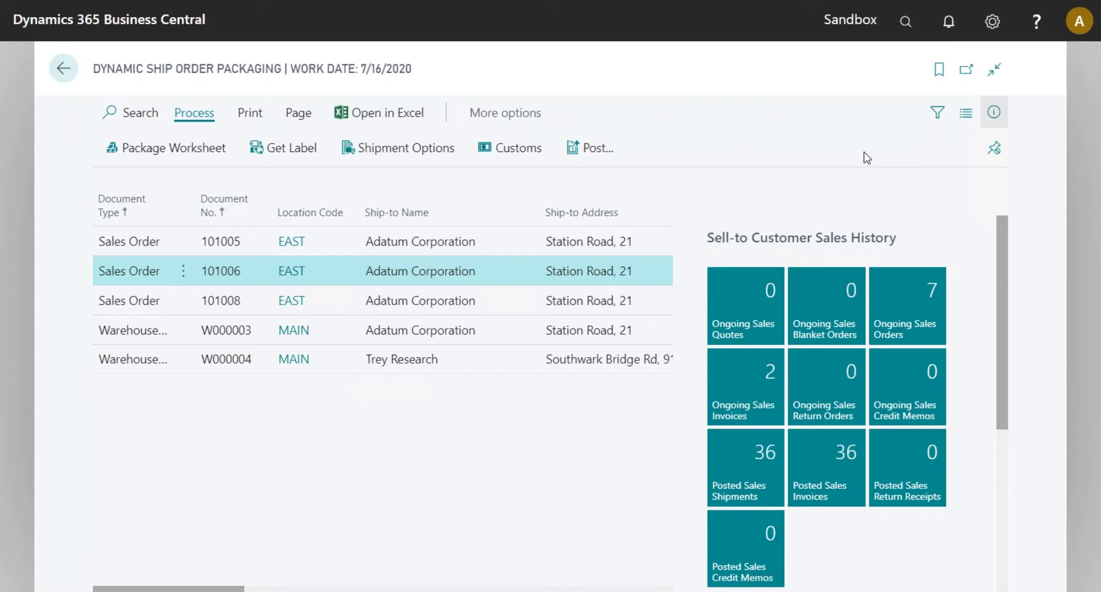
Search 'freight int' and open the Dynamic Ship Freight Integration Providers list
{"action": "key", "text": "alt+q"}
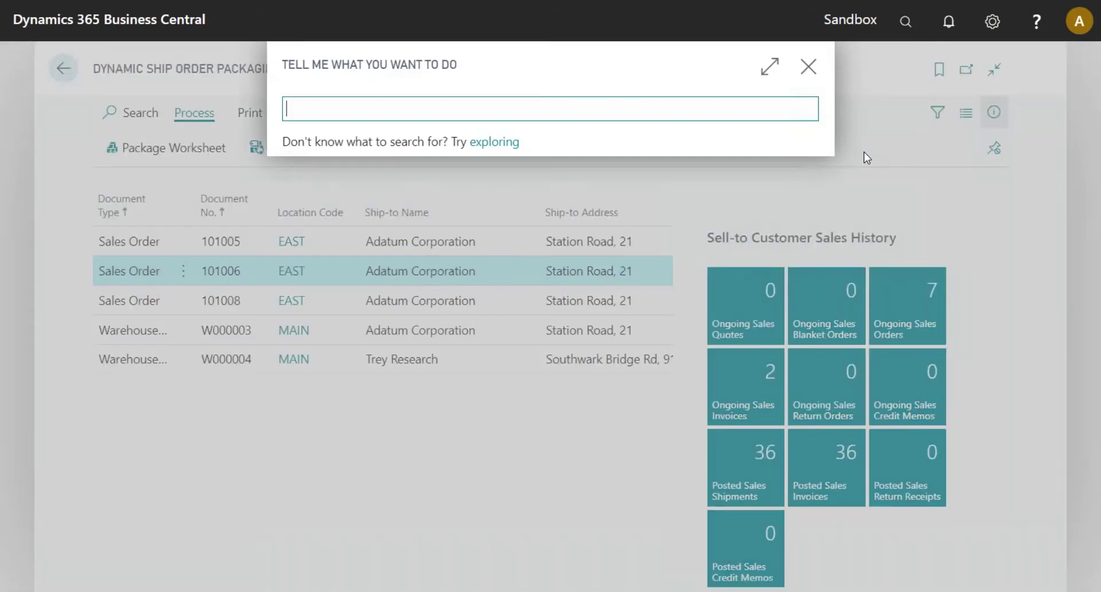
{"action": "type", "text": "freight int"}
{"action": "key", "text": "Down"}
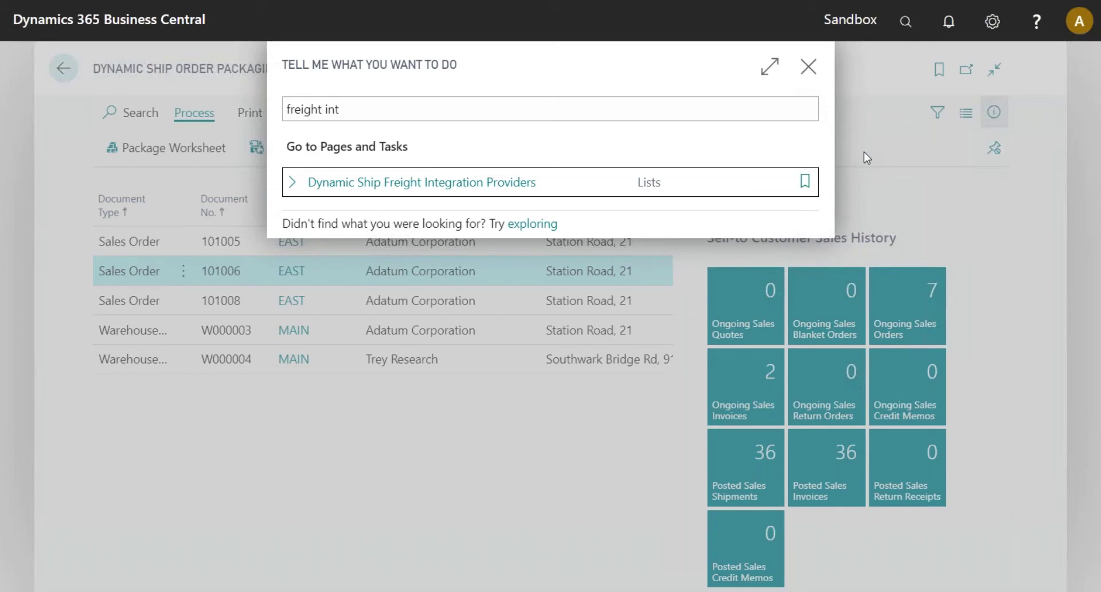
{"action": "key", "text": "Return"}
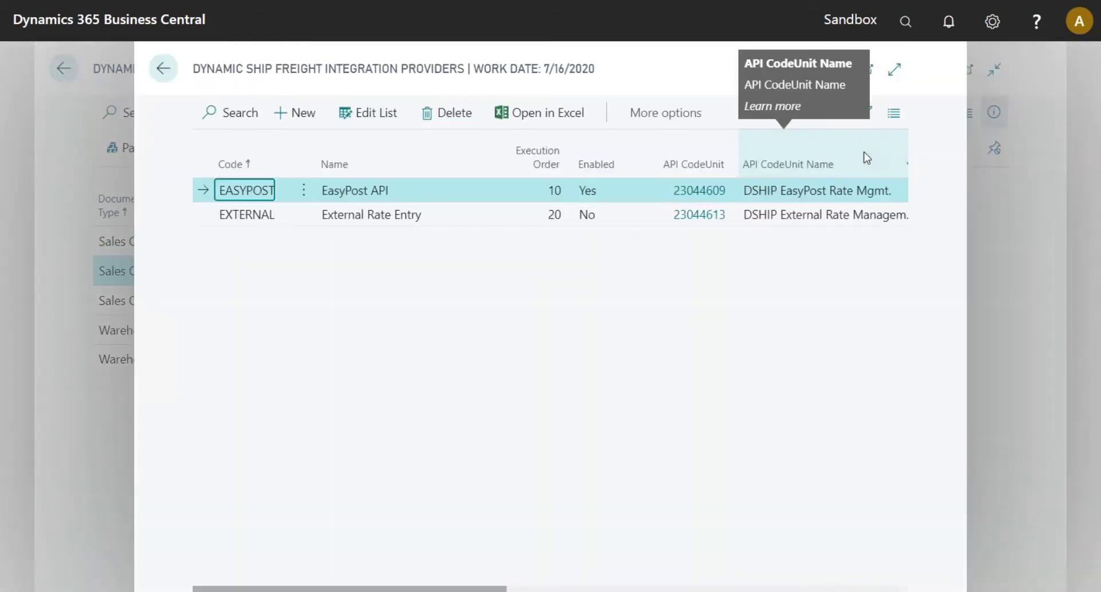
Edit the provider list and set the EXTERNAL provider to enabled
{"action": "left_click", "coordinate": [365, 118]}
{"action": "key", "text": "Down"}
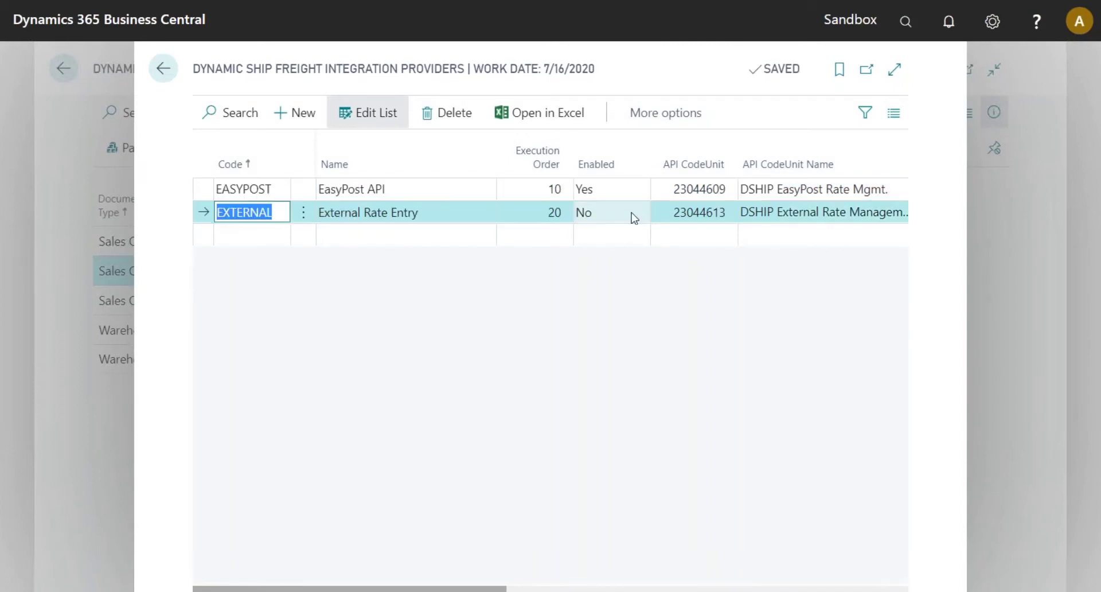
{"action": "left_click", "coordinate": [633, 218]}
{"action": "left_click", "coordinate": [591, 231]}
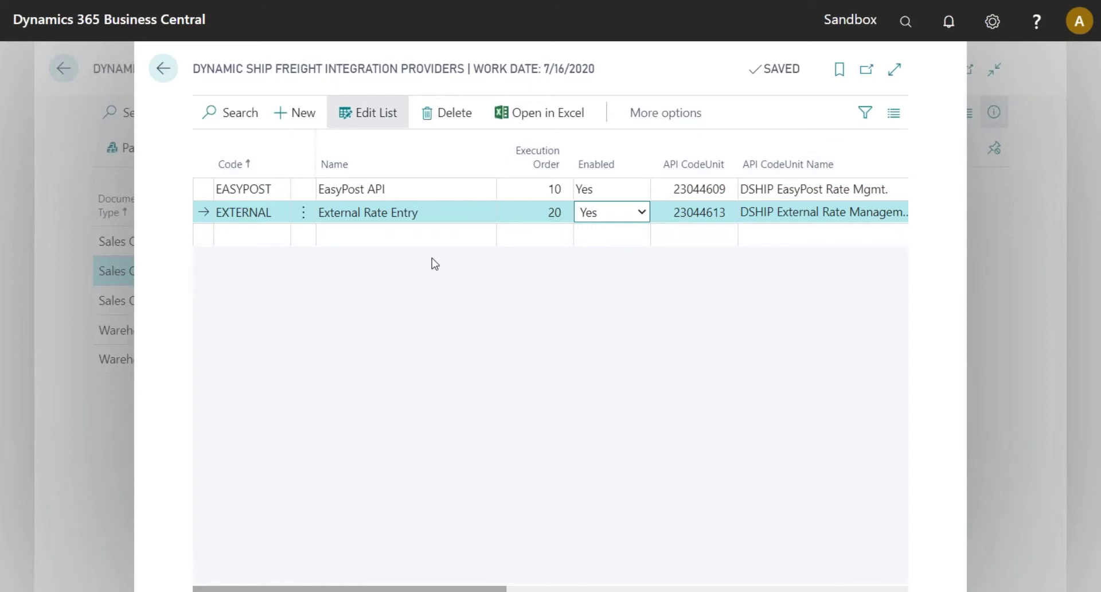
{"action": "left_click_drag", "start_coordinate": [456, 585], "coordinate": [570, 585]}
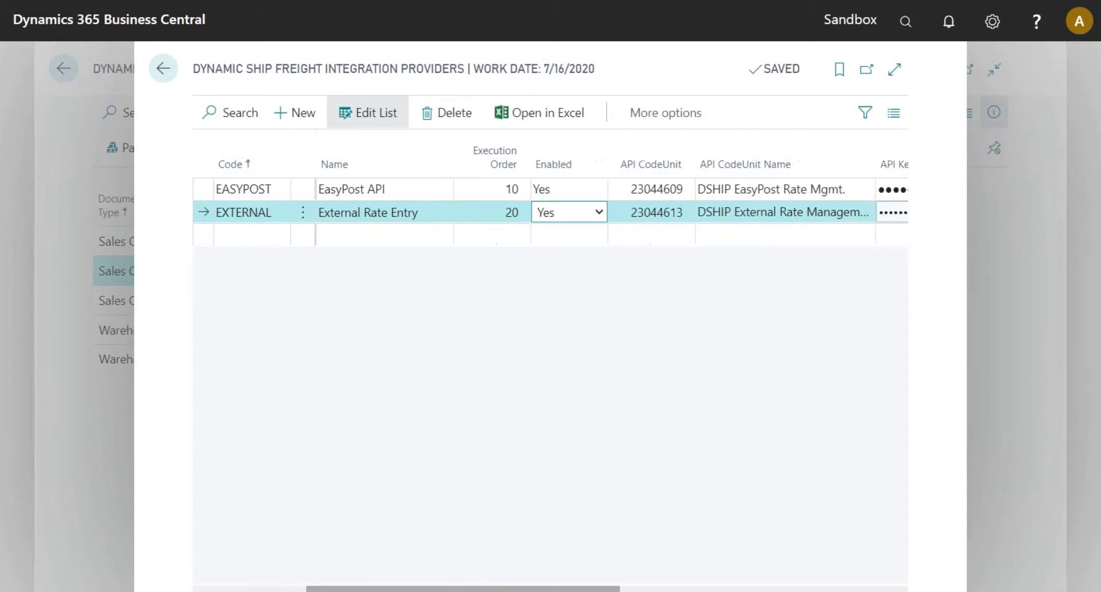
{"action": "left_click", "coordinate": [768, 209]}
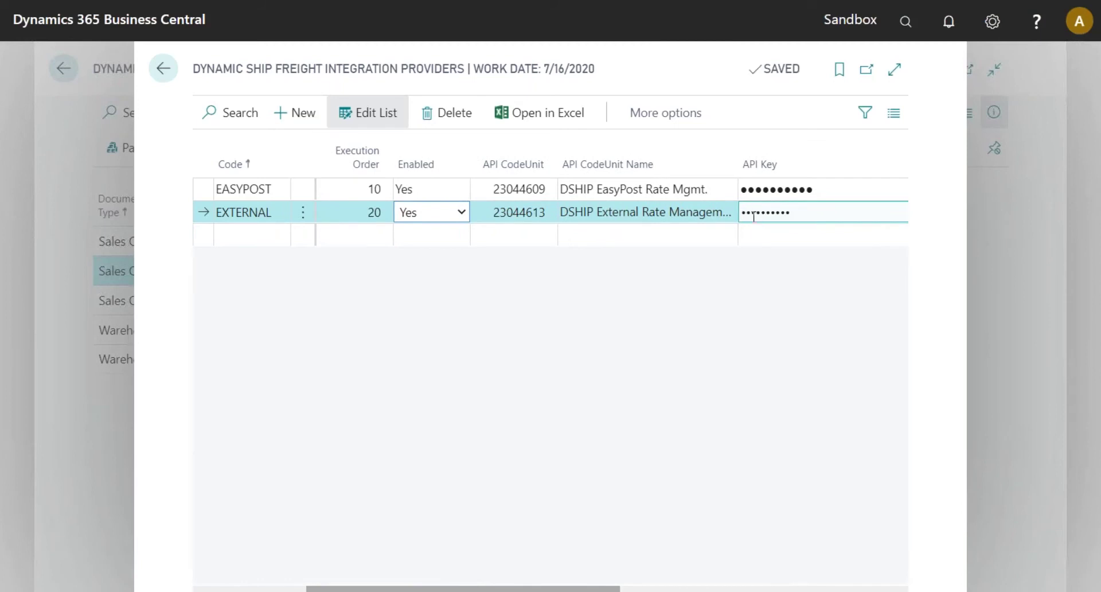
Browse the providers' related pages, then leave for the Dynamic Ship Carrier List
{"action": "left_click", "coordinate": [636, 115]}
{"action": "left_click", "coordinate": [636, 115]}
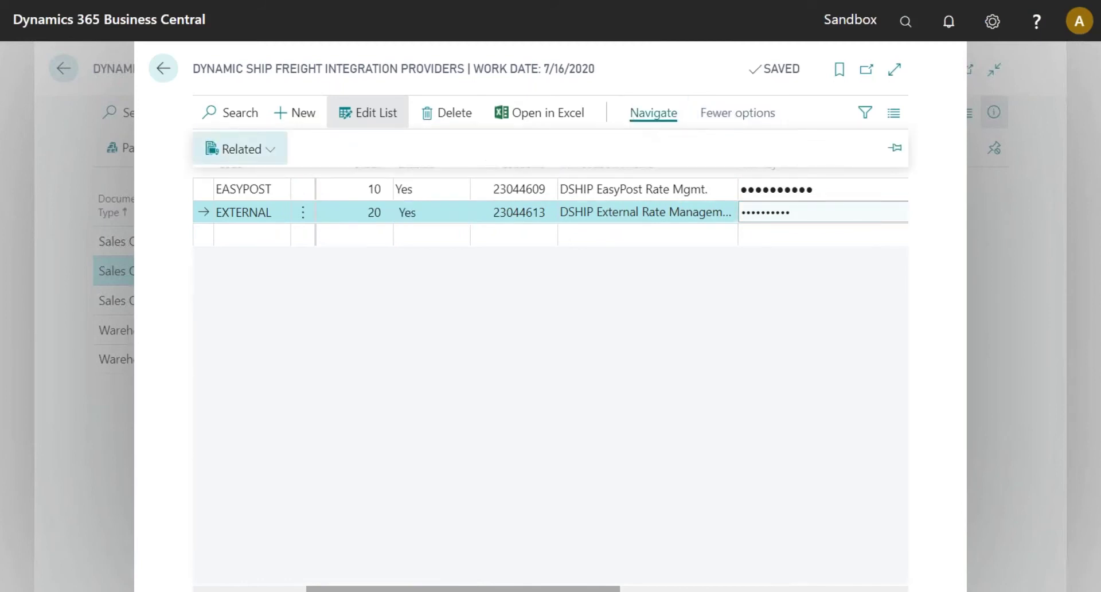
{"action": "left_click", "coordinate": [241, 149]}
{"action": "left_click", "coordinate": [256, 185]}
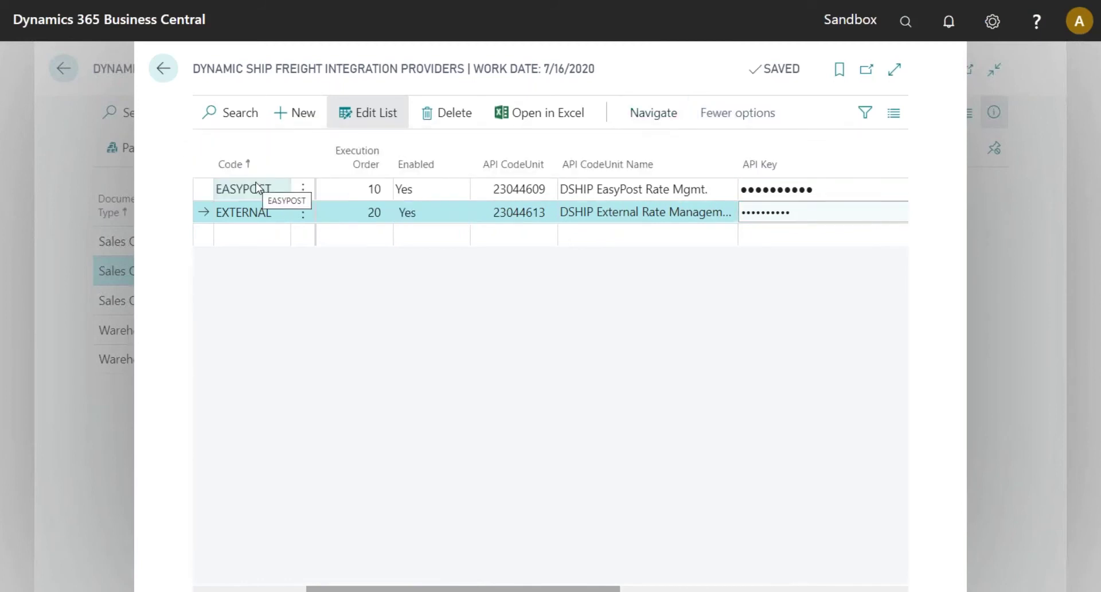
{"action": "key", "text": "Escape"}
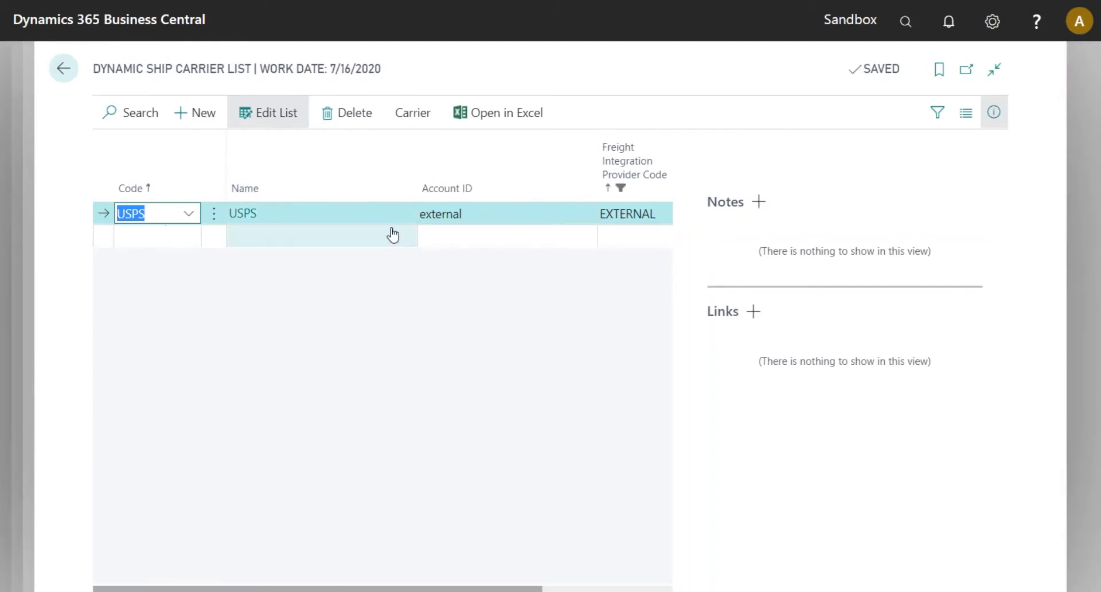
Select the USPS carrier's Account ID value 'external', then open and close the Carrier actions
{"action": "left_click", "coordinate": [489, 215]}
{"action": "left_click_drag", "start_coordinate": [502, 214], "coordinate": [394, 217]}
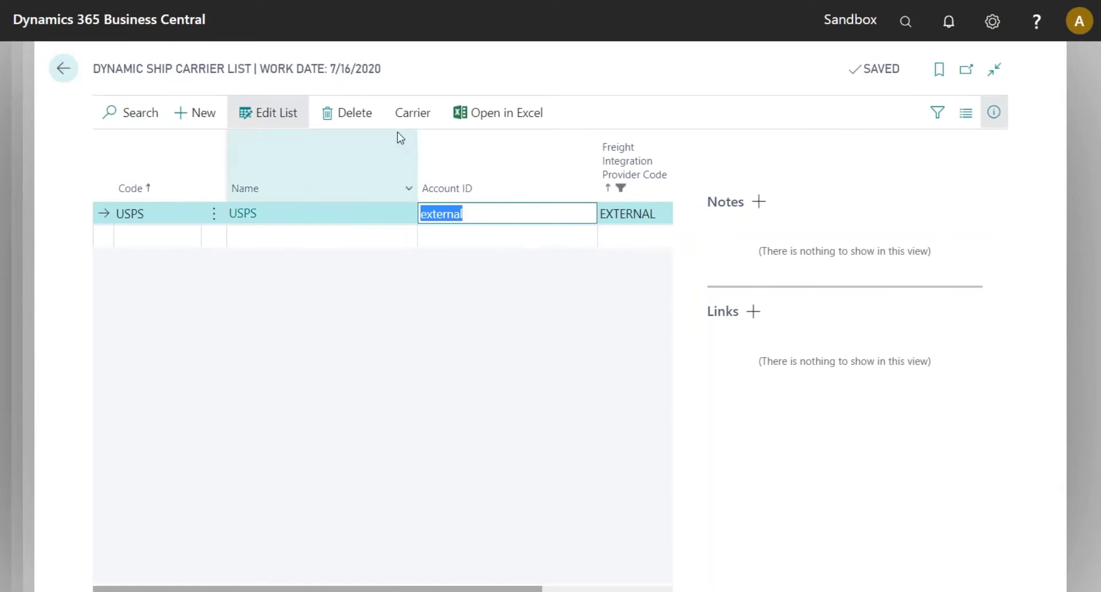
{"action": "left_click", "coordinate": [412, 114]}
{"action": "left_click", "coordinate": [127, 156]}
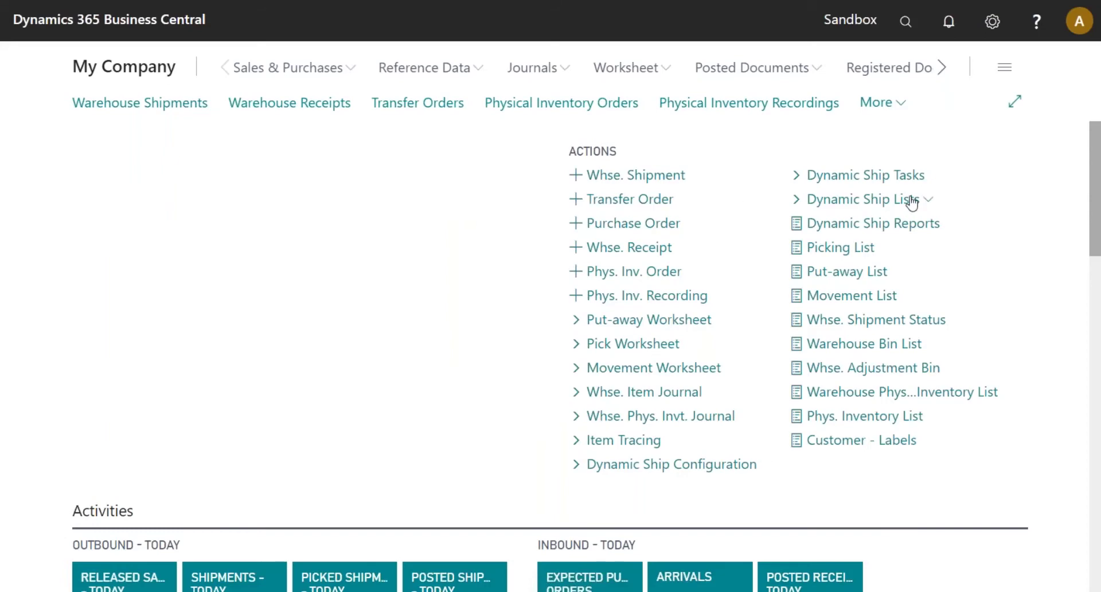
Search 'order pack' and open the Dynamic Ship Order Packaging list
{"action": "key", "text": "alt+q"}
{"action": "type", "text": "order pack"}
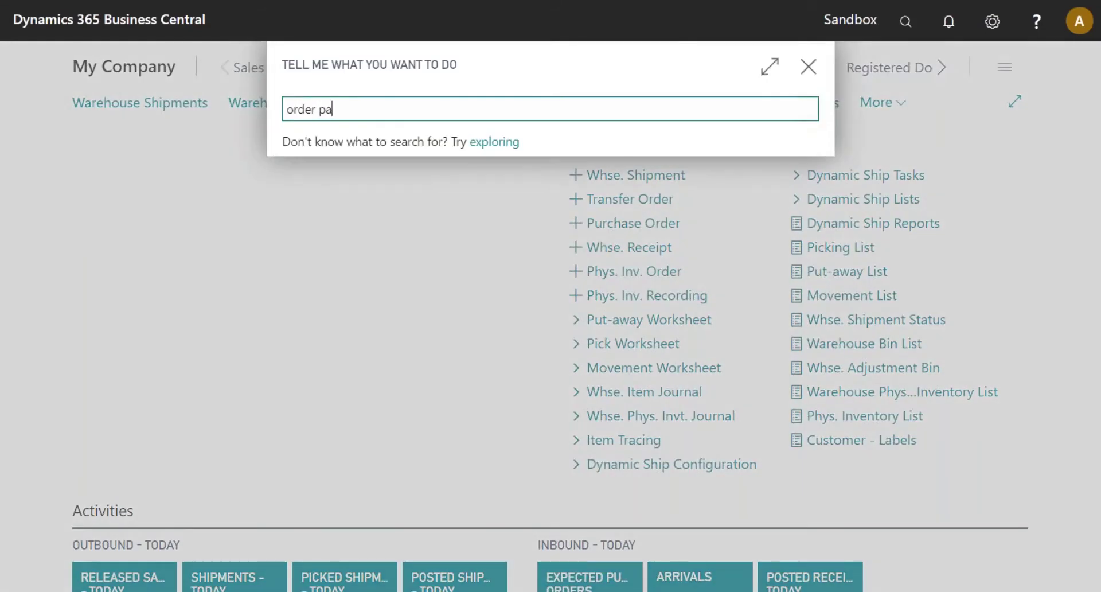
{"action": "key", "text": "Down"}
{"action": "key", "text": "Down"}
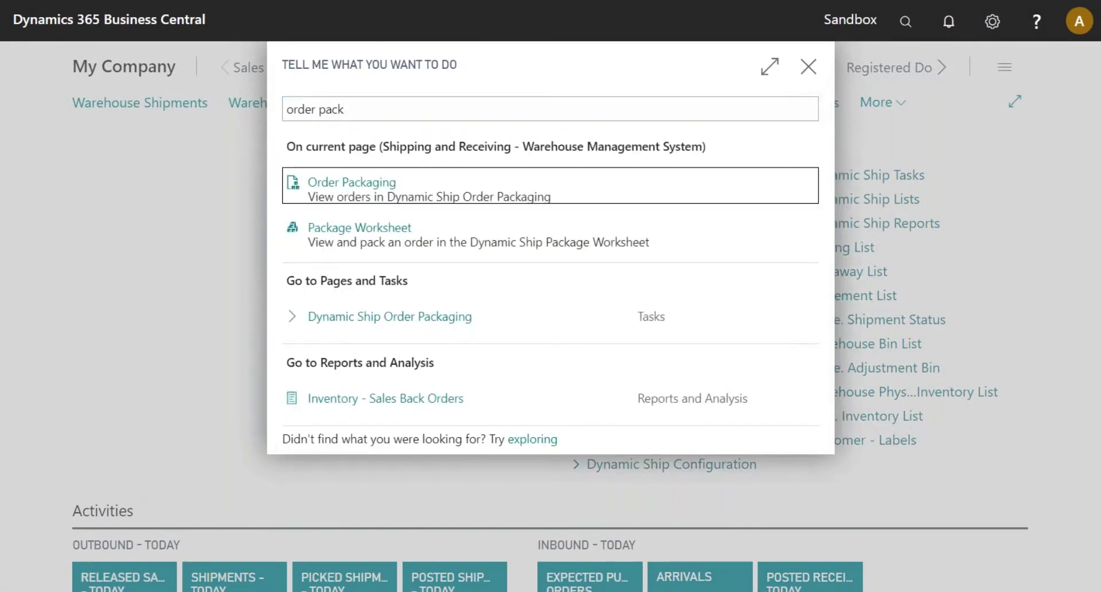
{"action": "key", "text": "Return"}
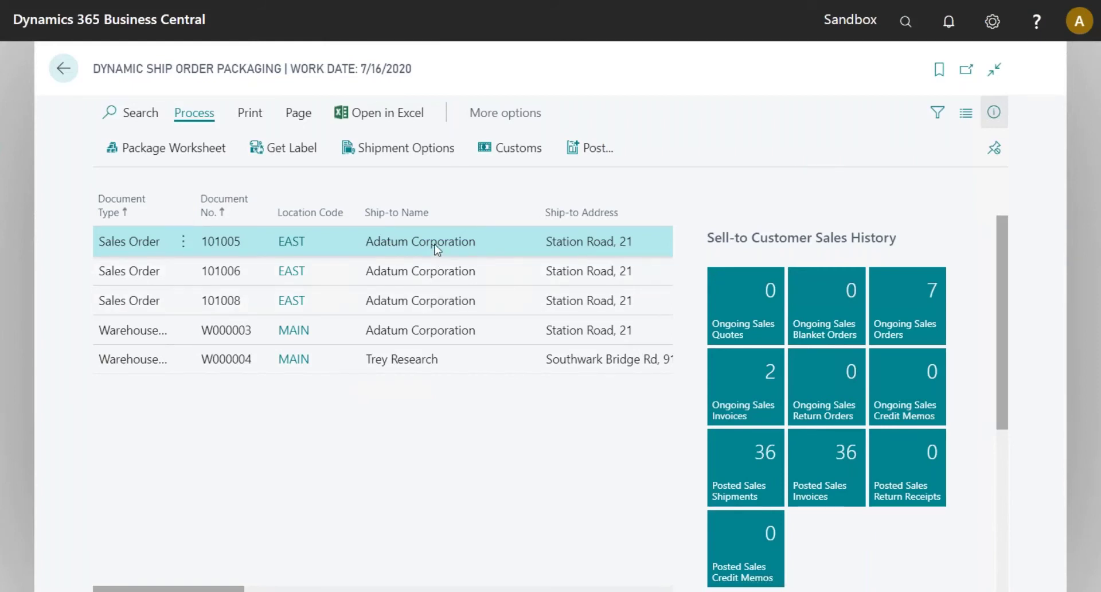
Open order 101005's package worksheet and its shipping information, leaving without saving
{"action": "left_click", "coordinate": [437, 248]}
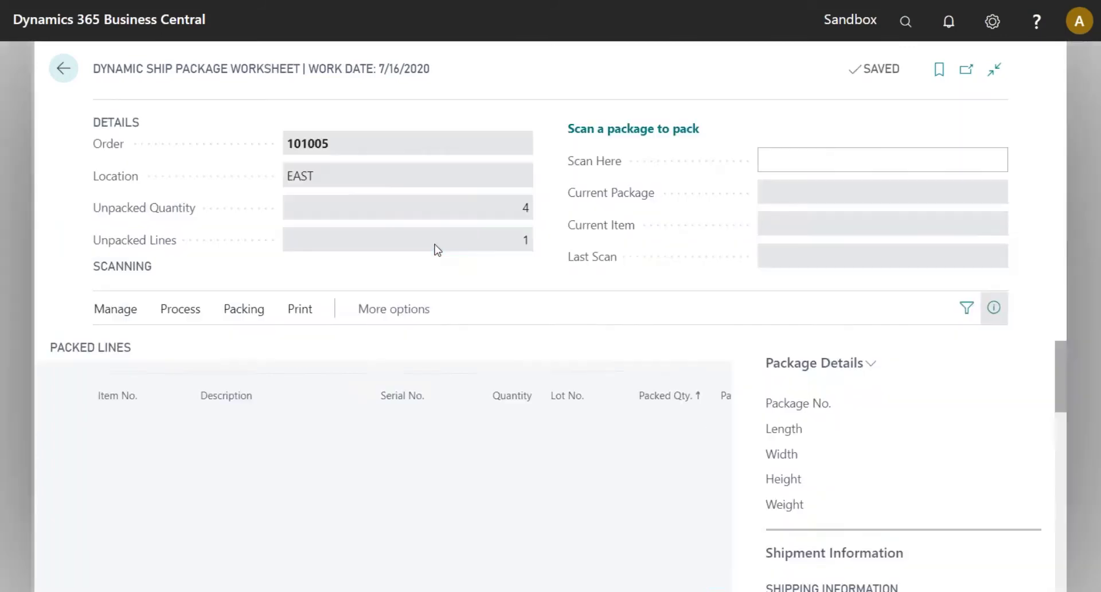
{"action": "scroll", "coordinate": [1000, 548], "scroll_direction": "down", "scroll_amount": 1}
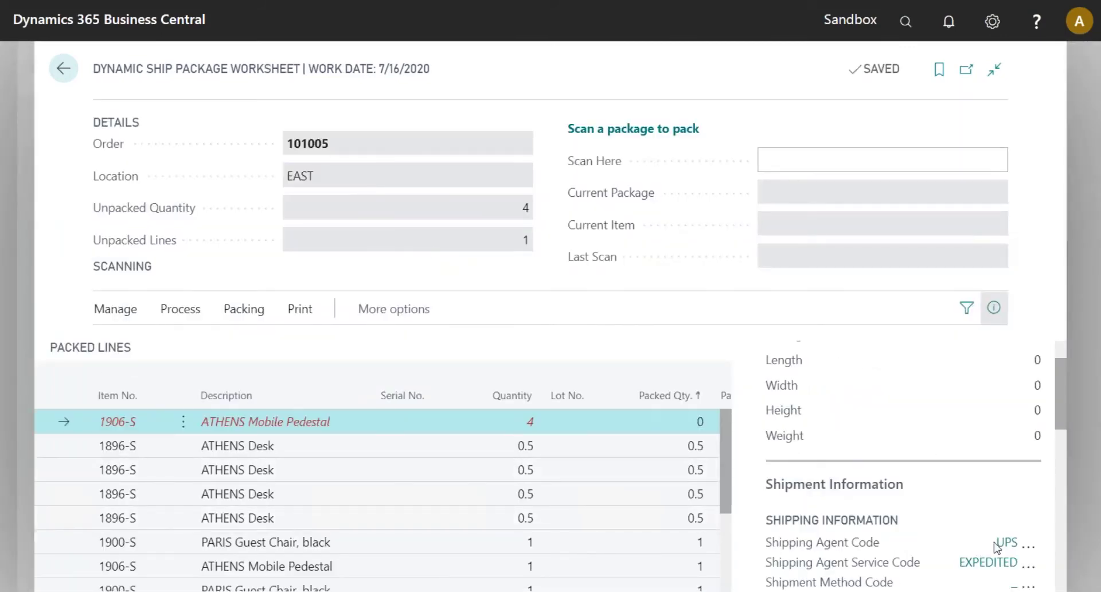
{"action": "left_click", "coordinate": [1005, 548]}
{"action": "key", "text": "Delete"}
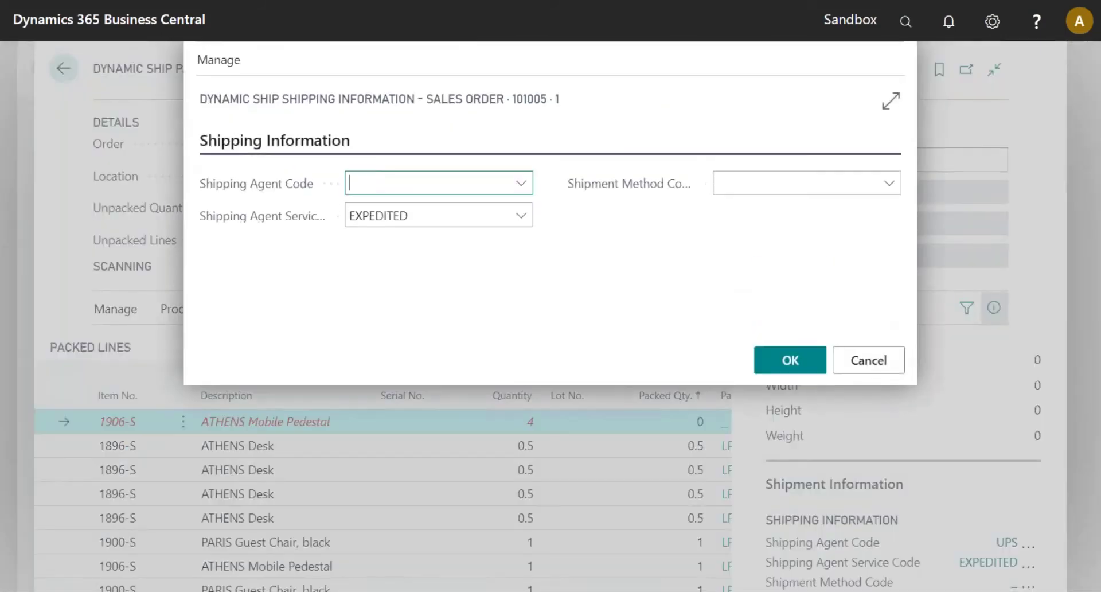
{"action": "key", "text": "Tab"}
{"action": "key", "text": "Escape"}
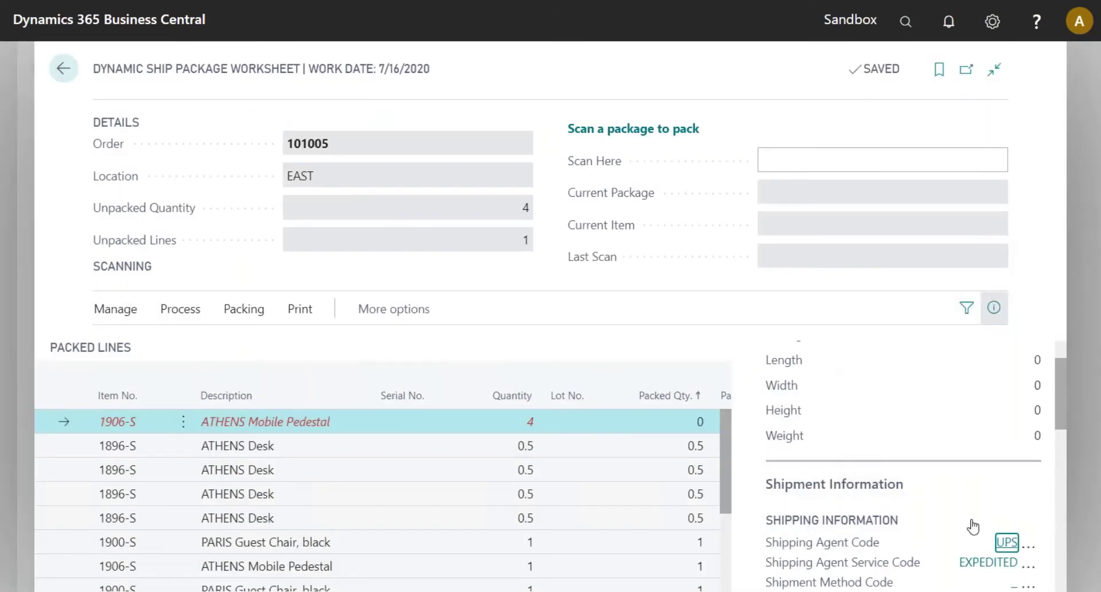
Scan --gl in the worksheet and cancel printing the carrier label
{"action": "left_click", "coordinate": [789, 163]}
{"action": "type", "text": "--gl"}
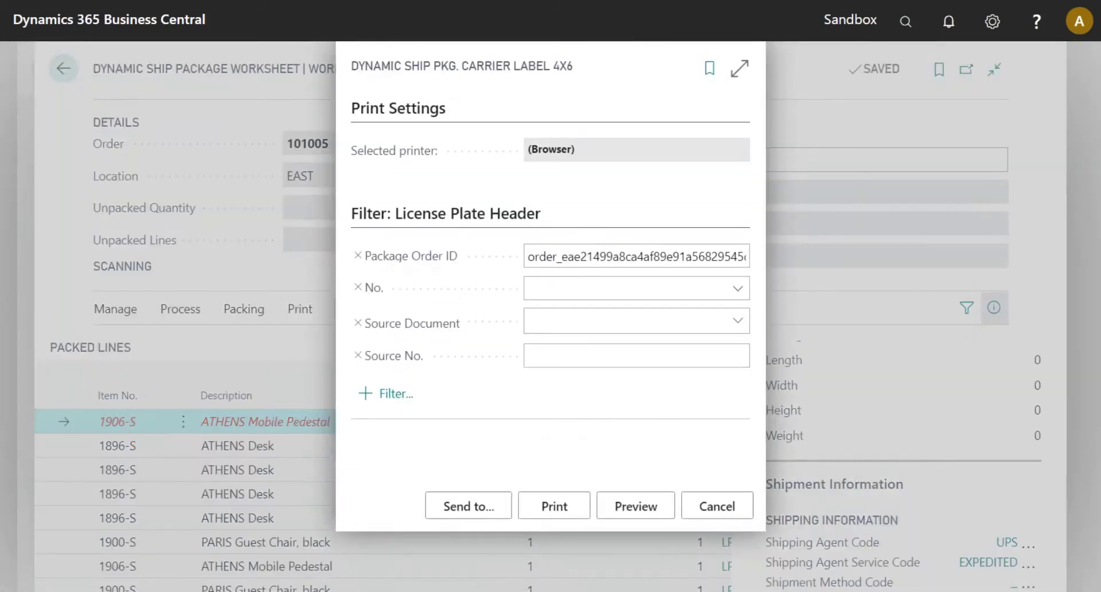
{"action": "left_click", "coordinate": [719, 512]}
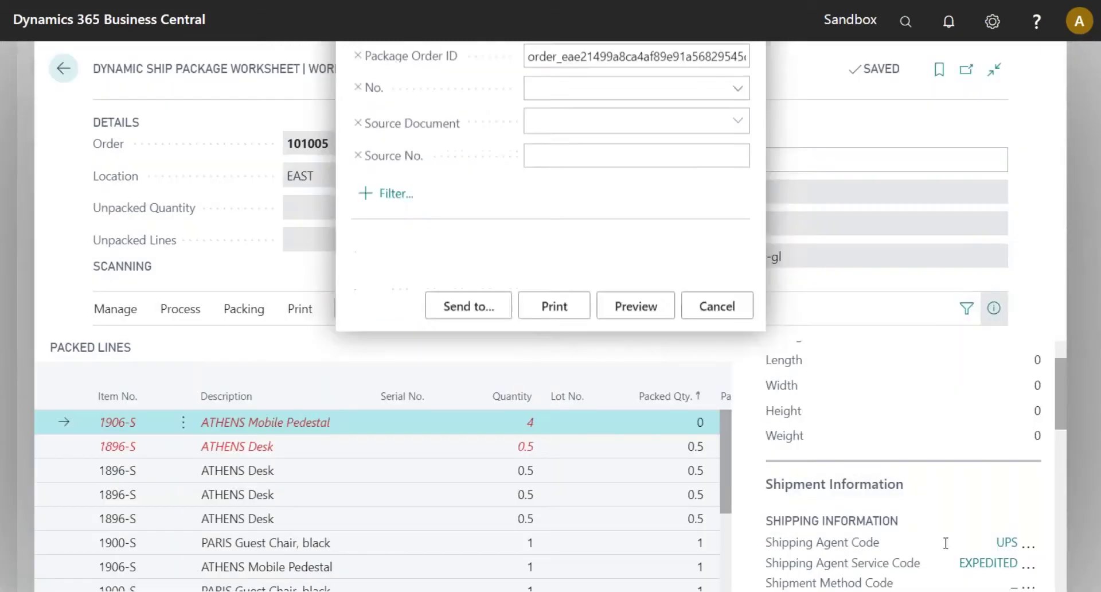
Clear the UPS shipping agent and EXPEDITED service codes and save the shipping information
{"action": "left_click", "coordinate": [1005, 544]}
{"action": "key", "text": "Delete"}
{"action": "key", "text": "Tab"}
{"action": "key", "text": "Delete"}
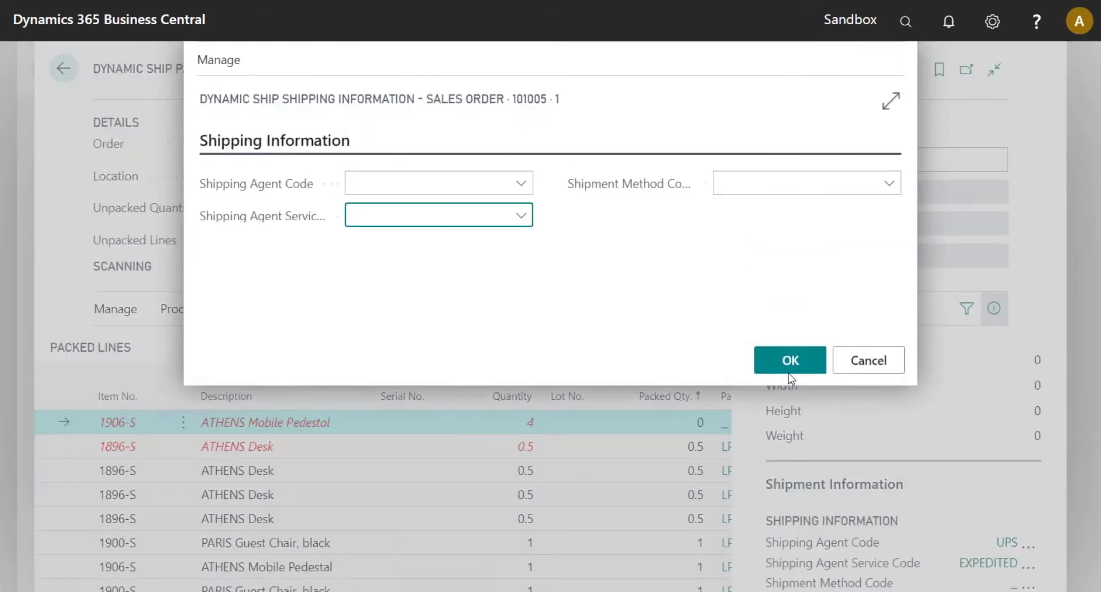
{"action": "left_click", "coordinate": [781, 363]}
Scan --gl and accept the USPS External Service rate of 125.00 in the Rate Worksheet
{"action": "left_click", "coordinate": [807, 168]}
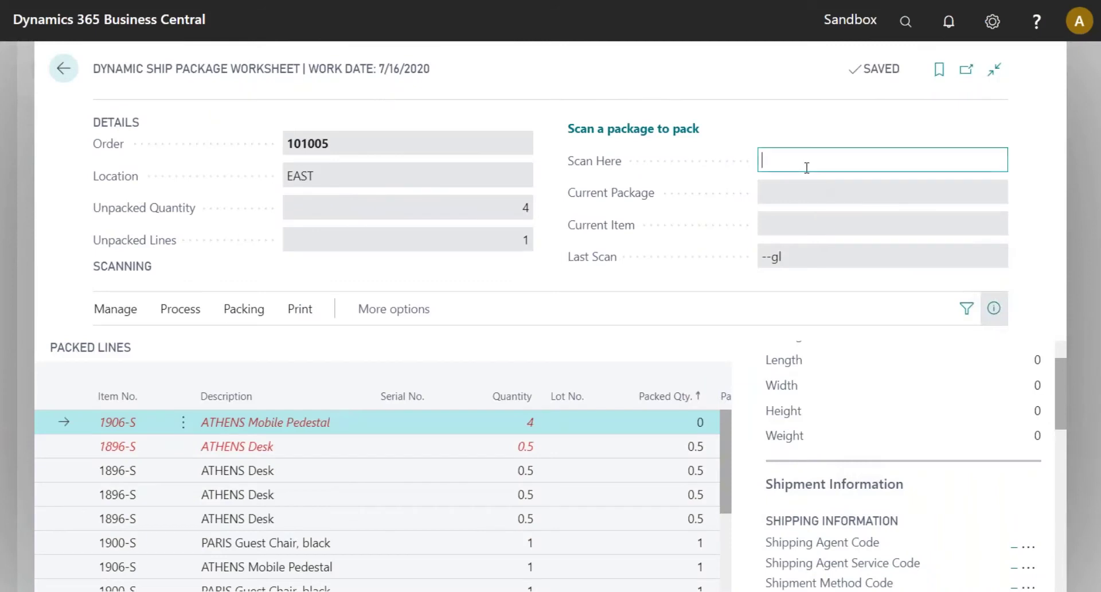
{"action": "type", "text": "--gl"}
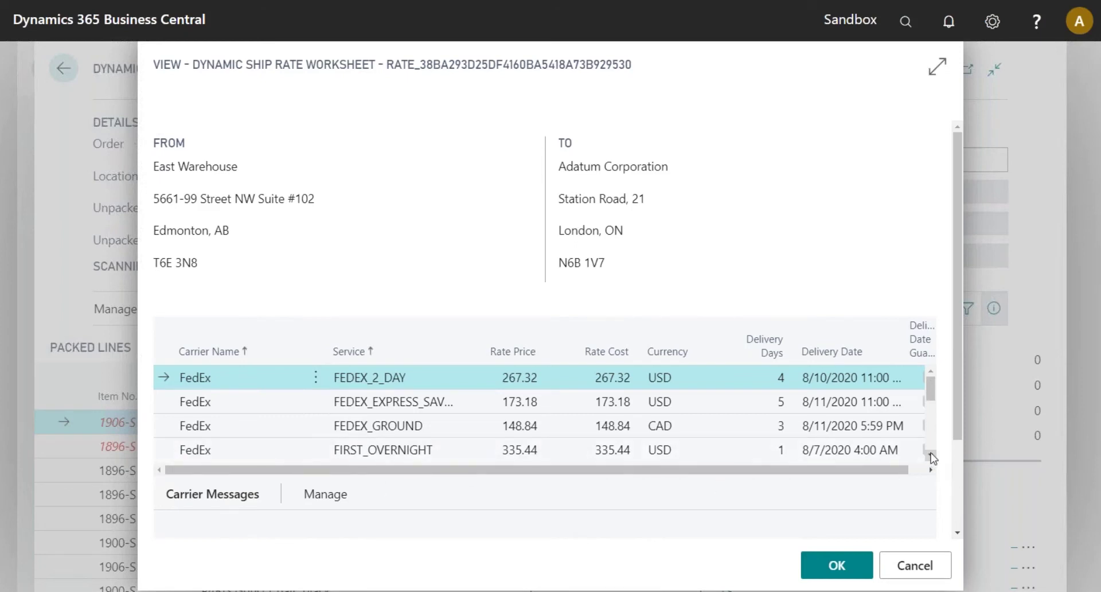
{"action": "left_click", "coordinate": [931, 456]}
{"action": "scroll", "coordinate": [931, 456], "scroll_direction": "down", "scroll_amount": 3}
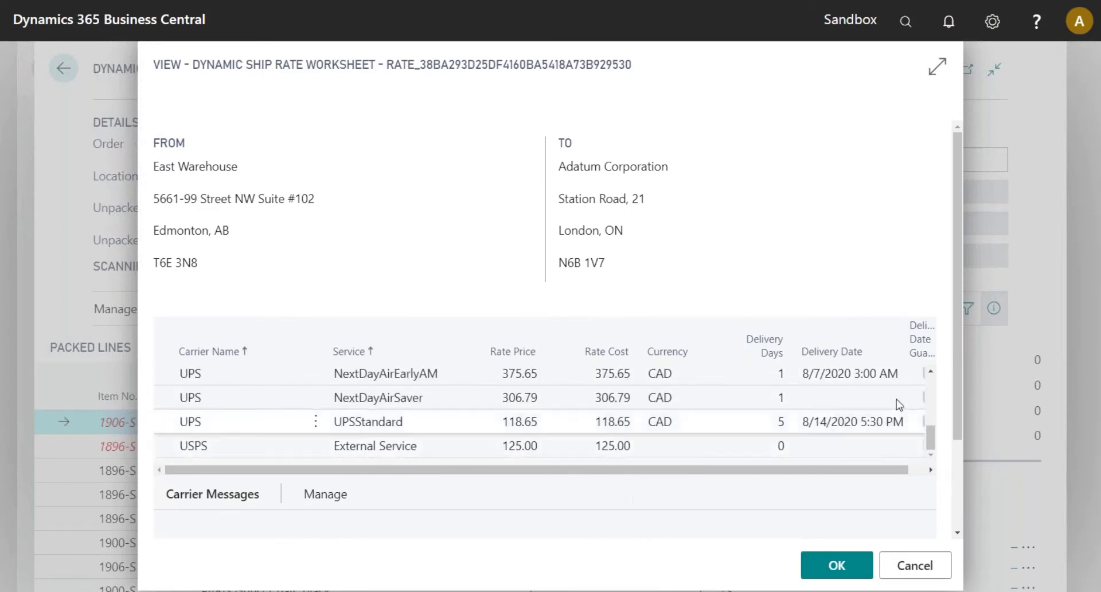
{"action": "left_click_drag", "start_coordinate": [959, 369], "coordinate": [942, 488]}
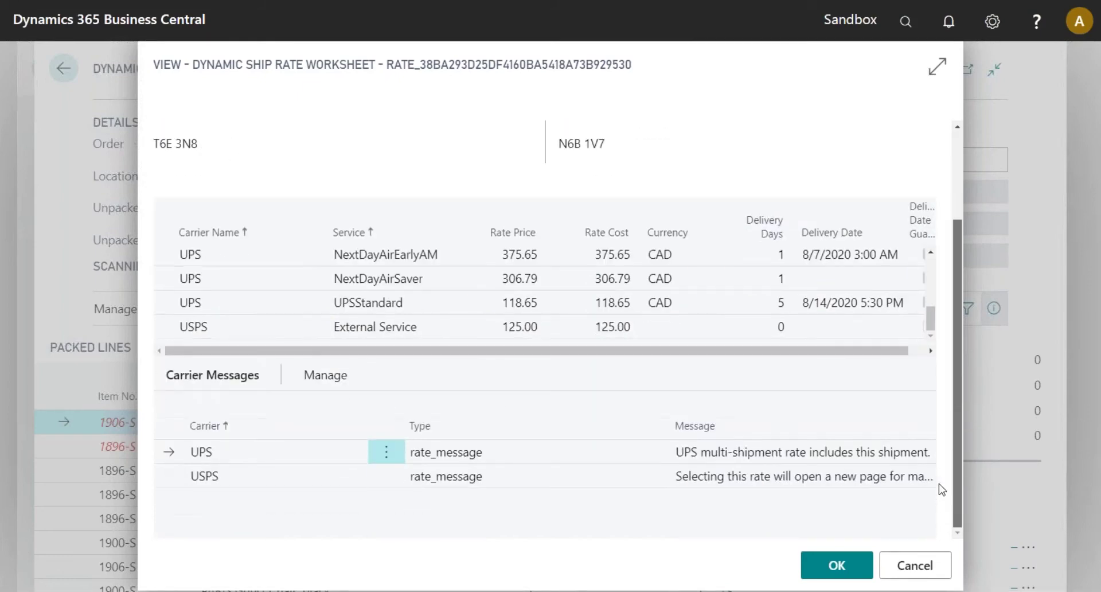
{"action": "left_click", "coordinate": [227, 485]}
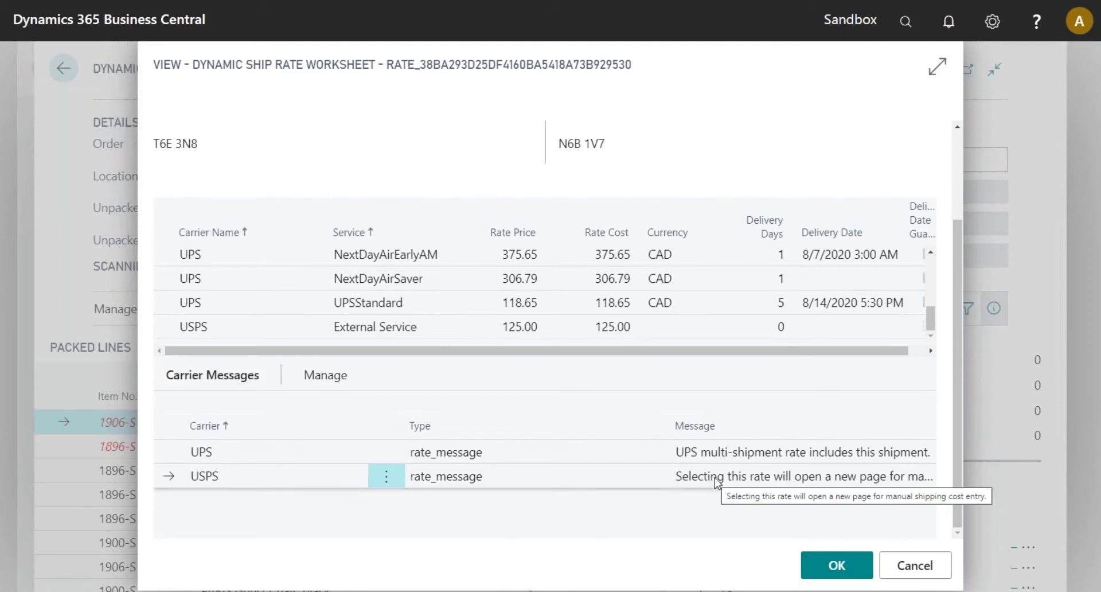
{"action": "left_click", "coordinate": [380, 329]}
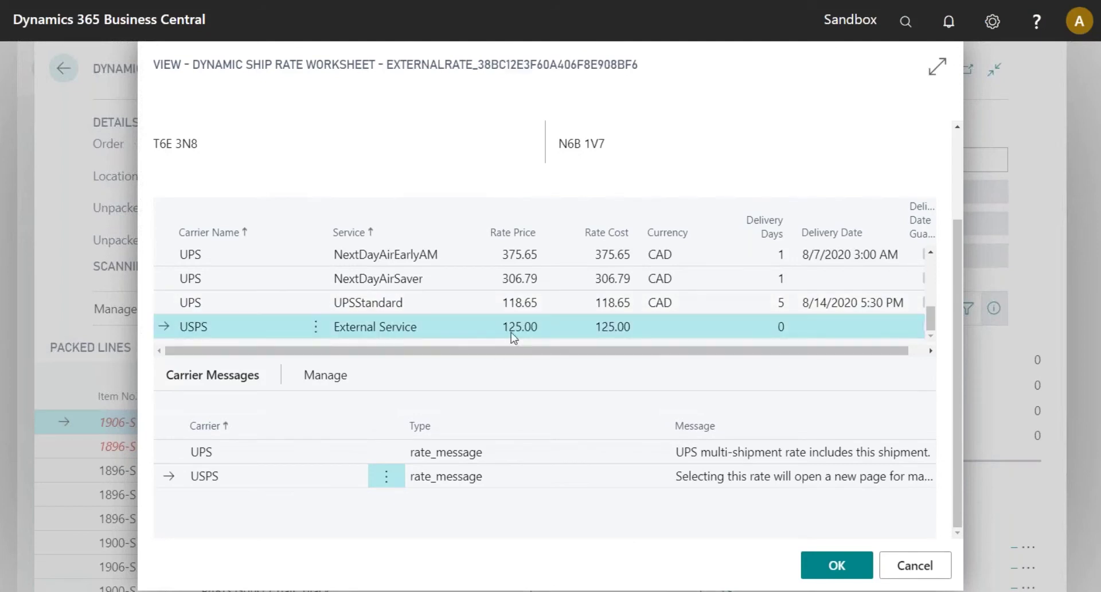
{"action": "left_click", "coordinate": [518, 330]}
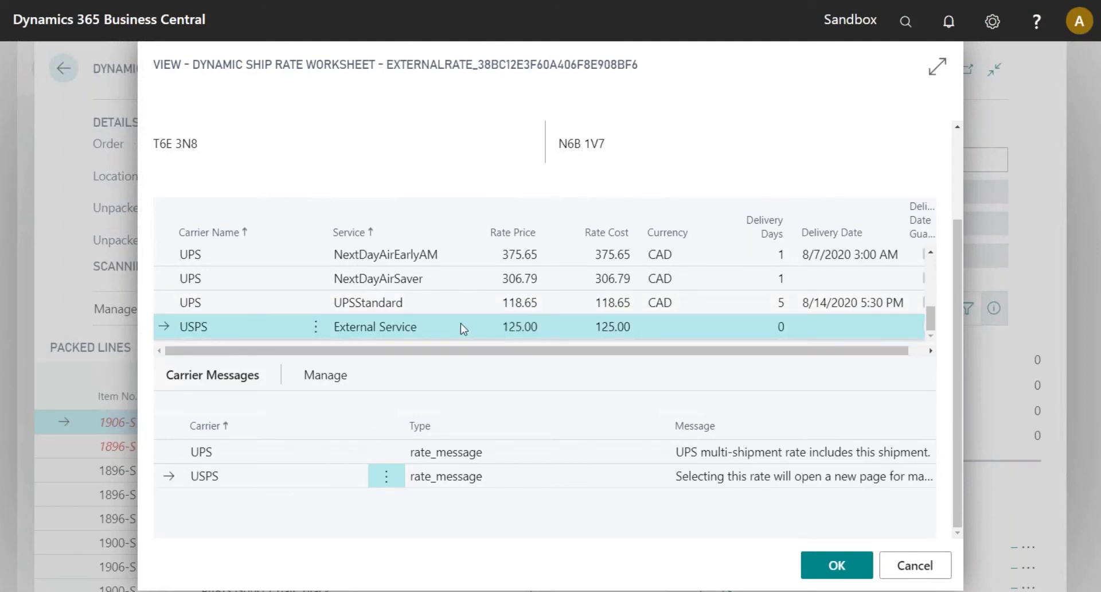
{"action": "left_click", "coordinate": [825, 565]}
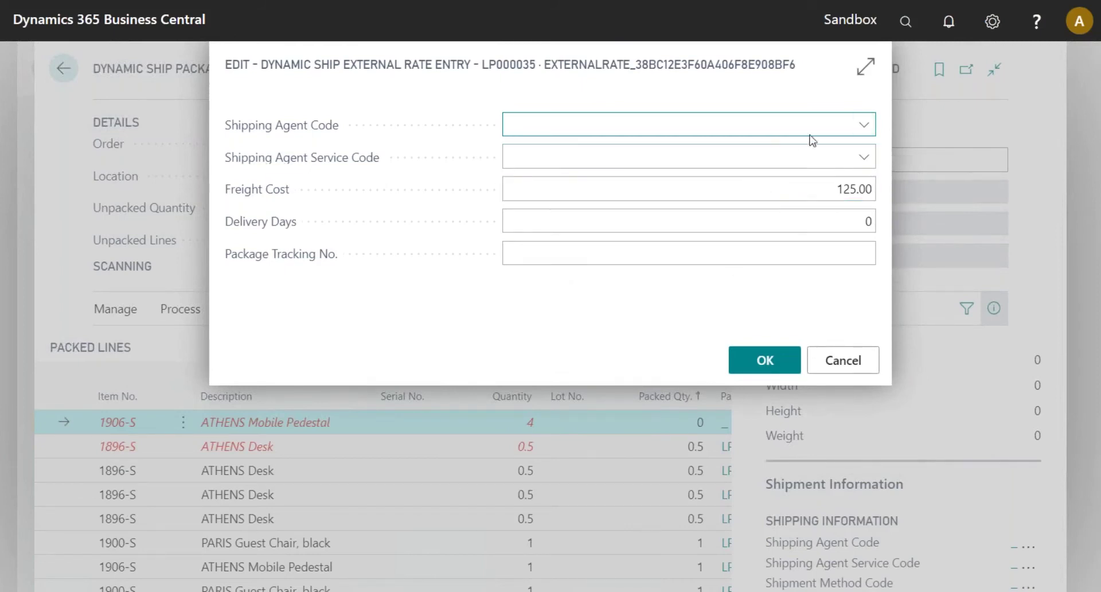
Enter USPS ExpressMailInternational, freight cost 230, 3 delivery days and the tracking number, then confirm
{"action": "left_click", "coordinate": [864, 125]}
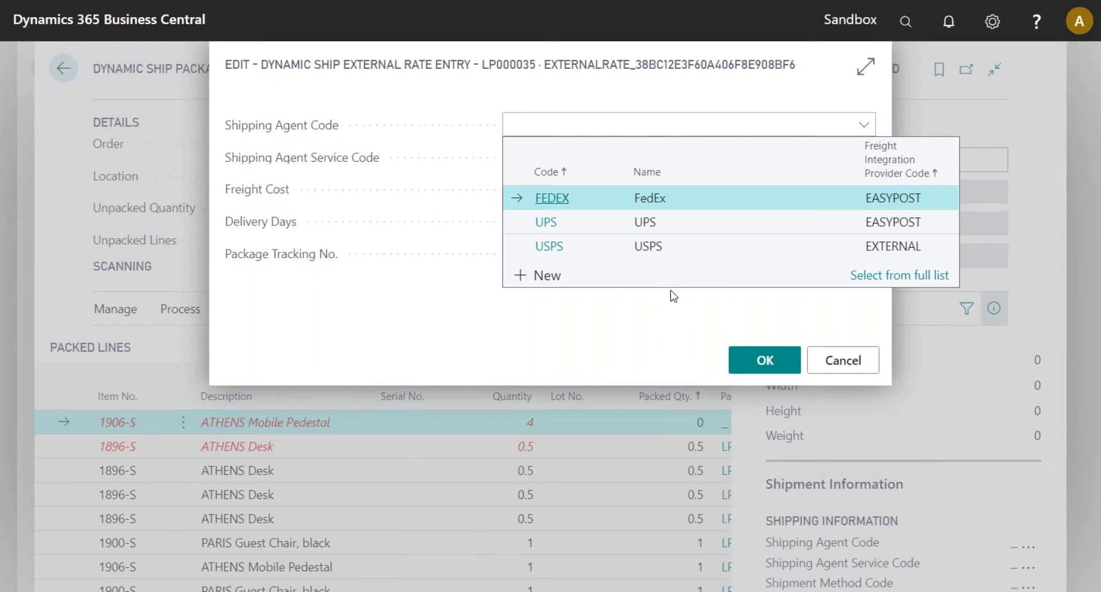
{"action": "left_click", "coordinate": [683, 248]}
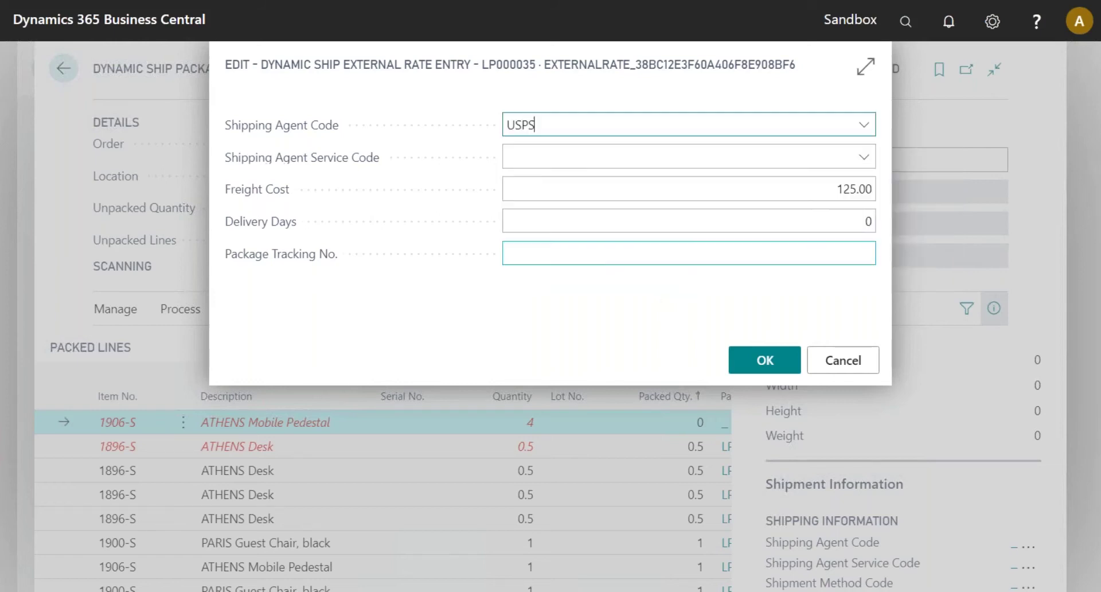
{"action": "left_click", "coordinate": [806, 159]}
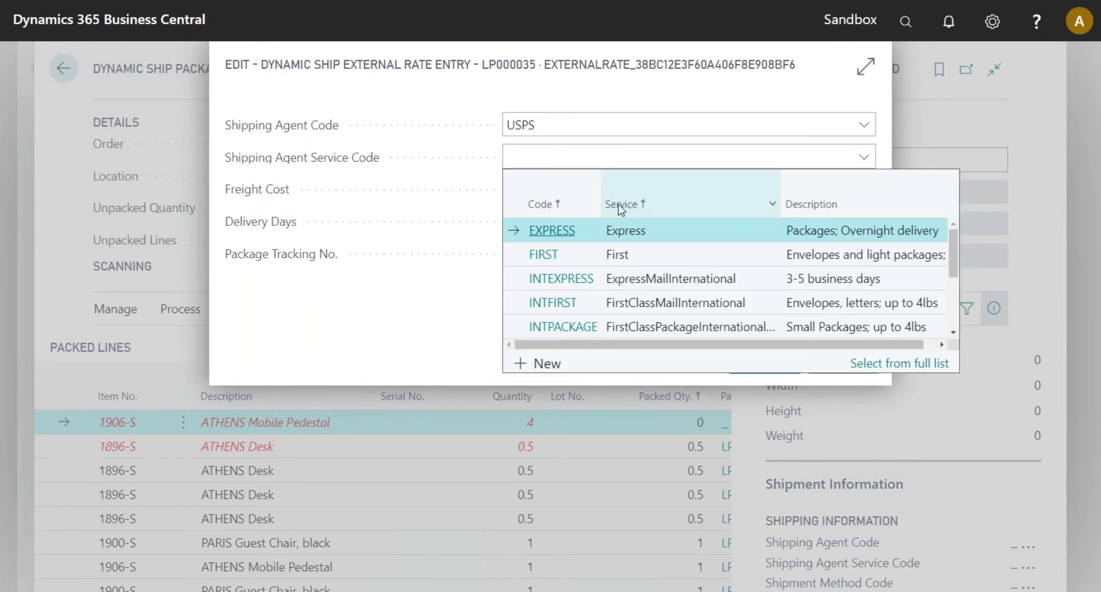
{"action": "left_click", "coordinate": [629, 276]}
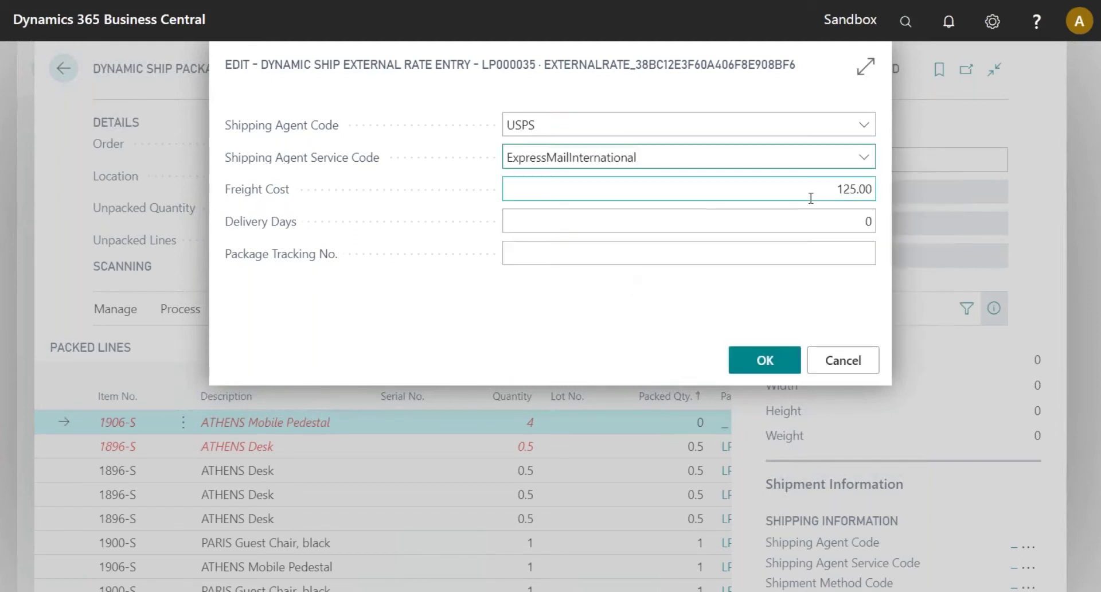
{"action": "left_click", "coordinate": [811, 197]}
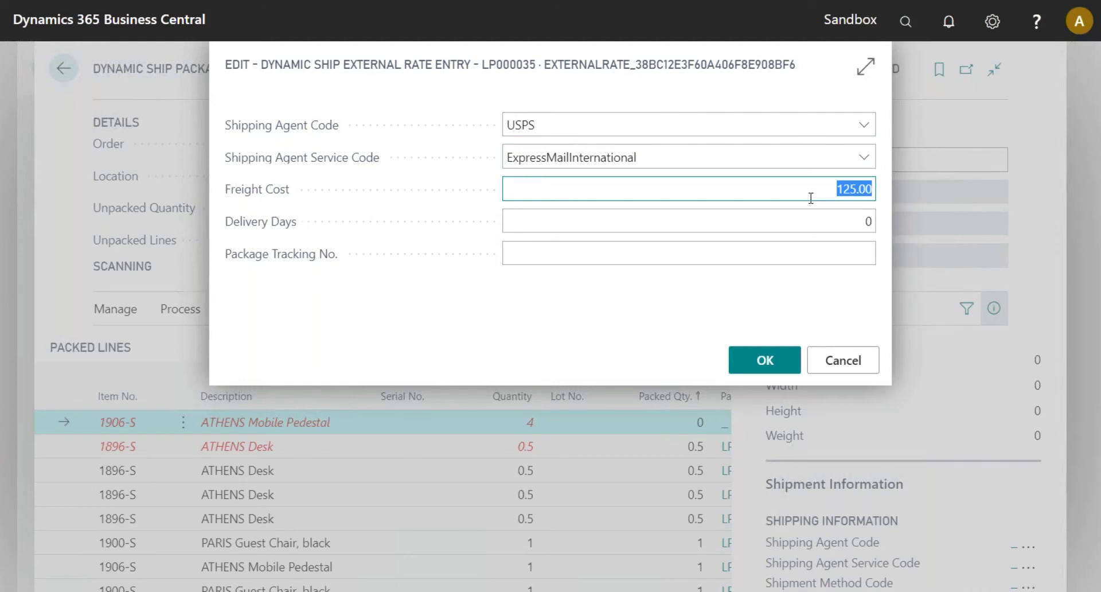
{"action": "type", "text": "230"}
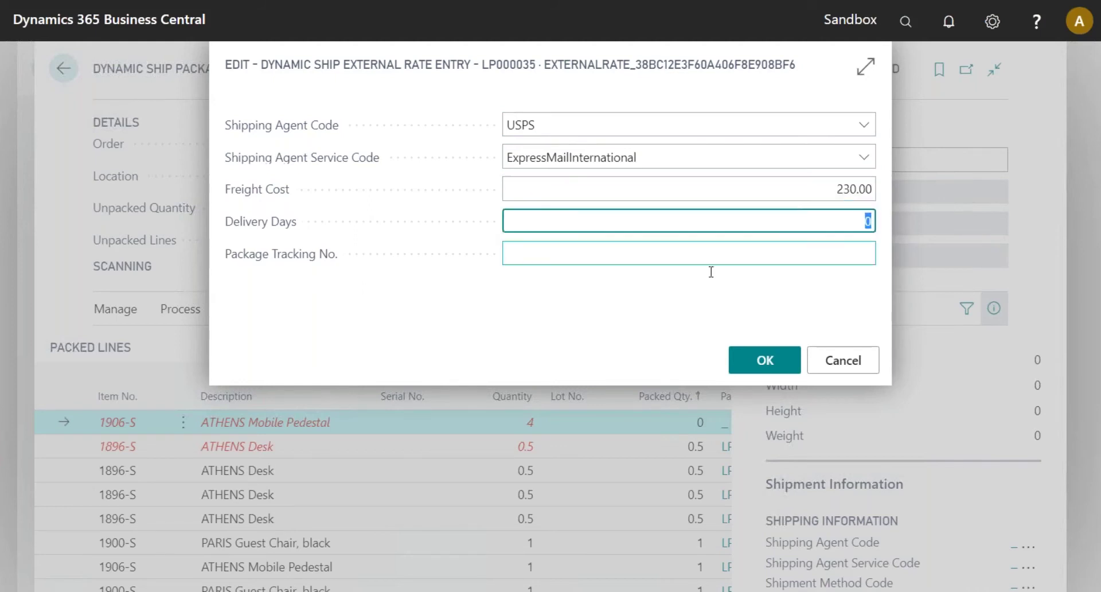
{"action": "type", "text": "3"}
{"action": "key", "text": "Tab"}
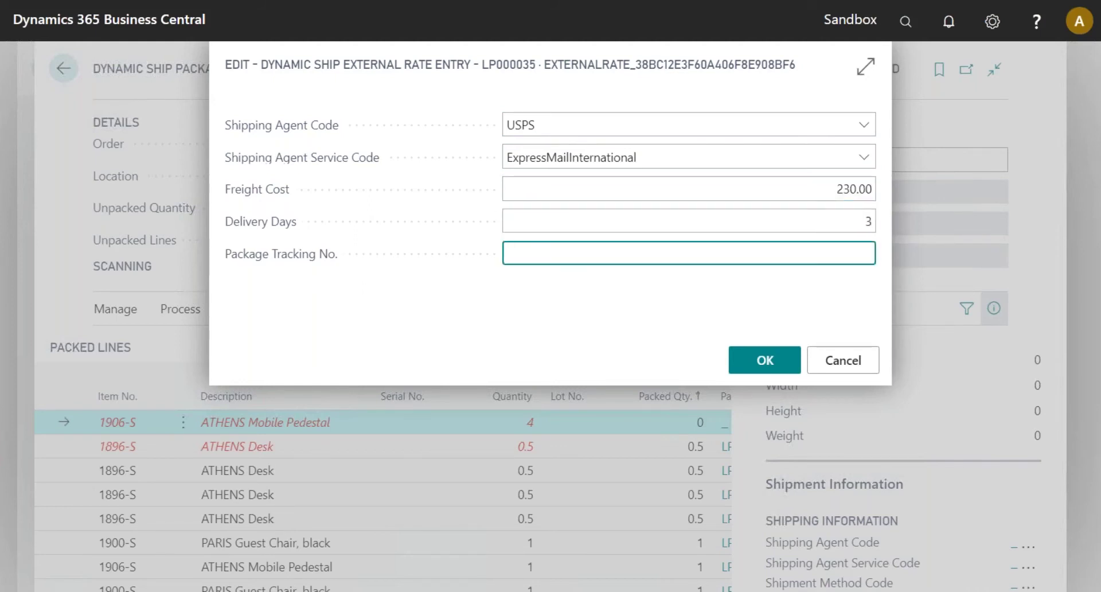
{"action": "type", "text": "t8954hg24h8"}
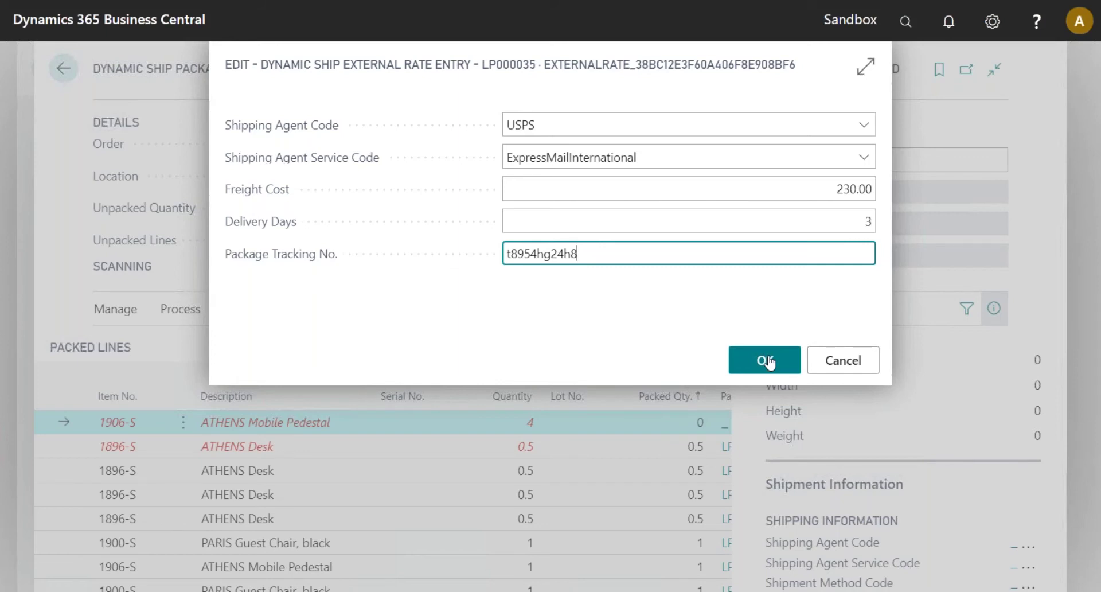
{"action": "left_click", "coordinate": [769, 362]}
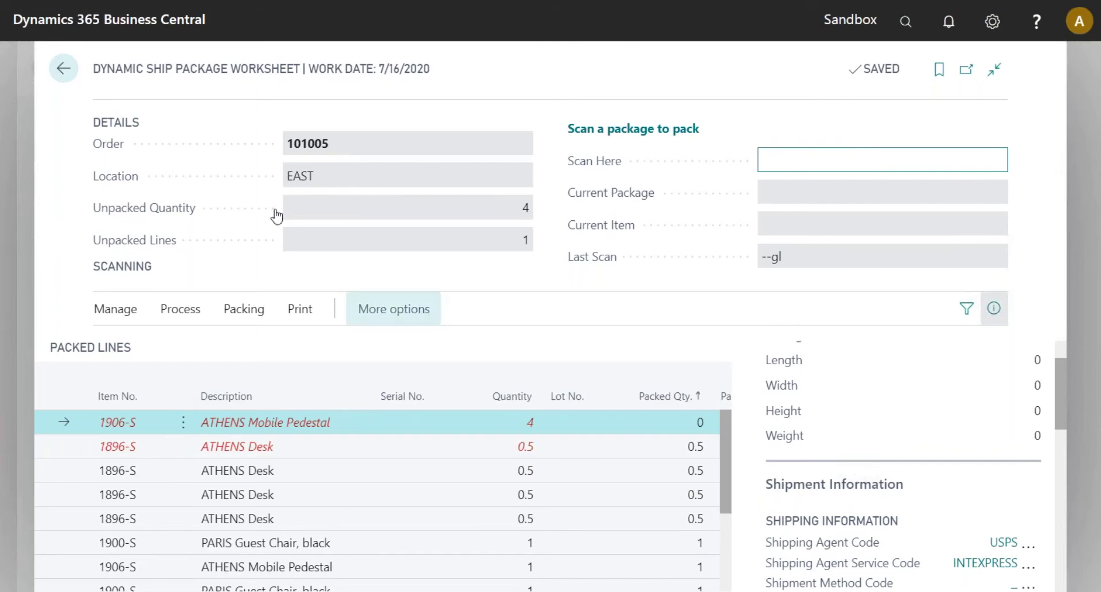
Close order 101005's worksheet and open the package worksheet for shipment W000004 (Trey Research)
{"action": "key", "text": "Escape"}
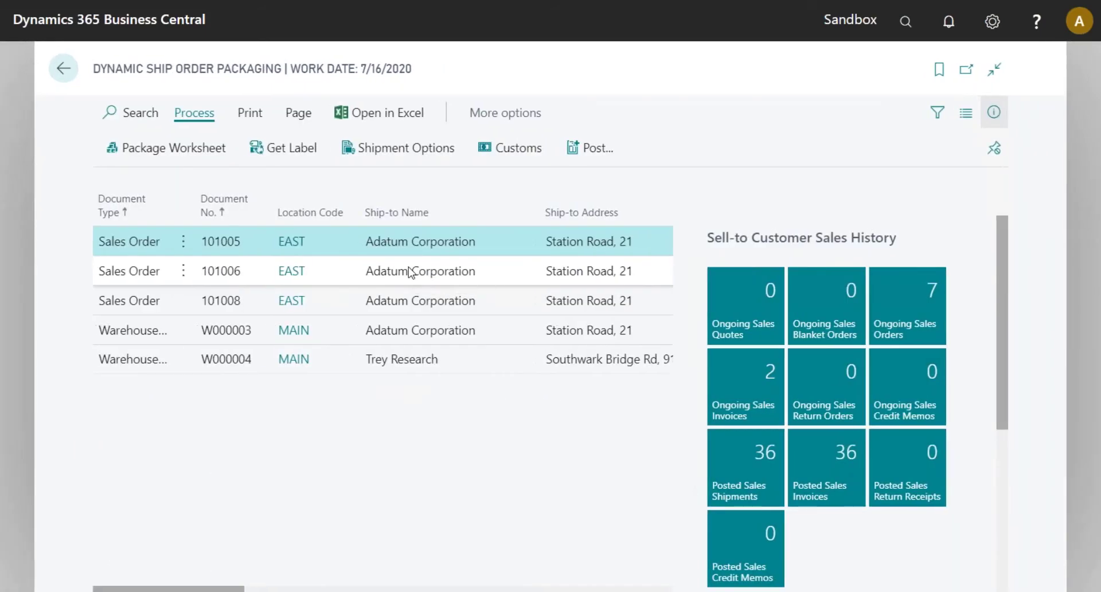
{"action": "left_click", "coordinate": [423, 365]}
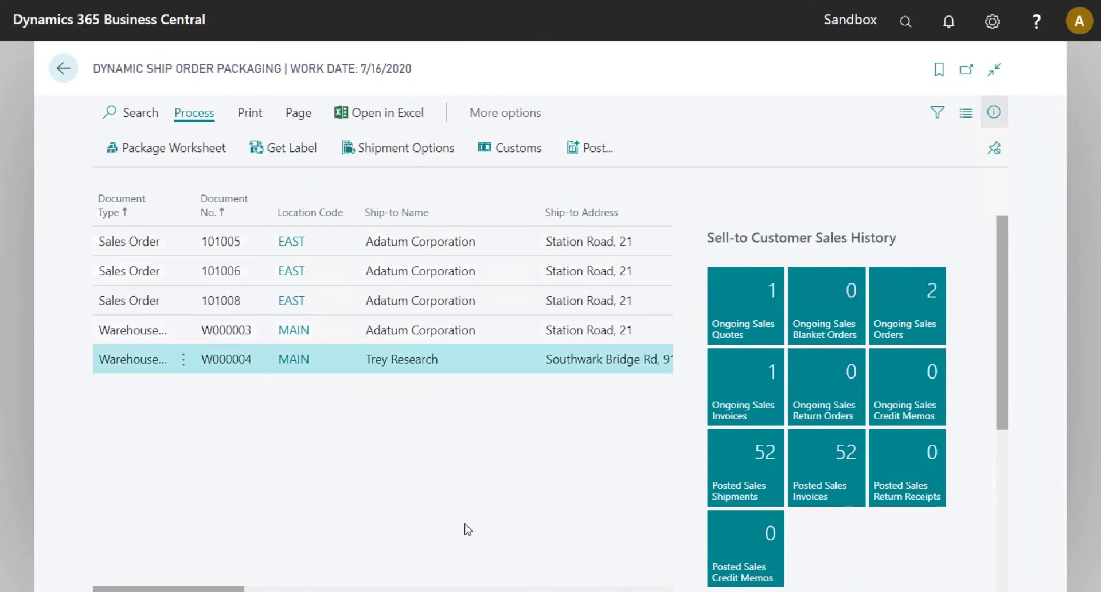
{"action": "key", "text": "Return"}
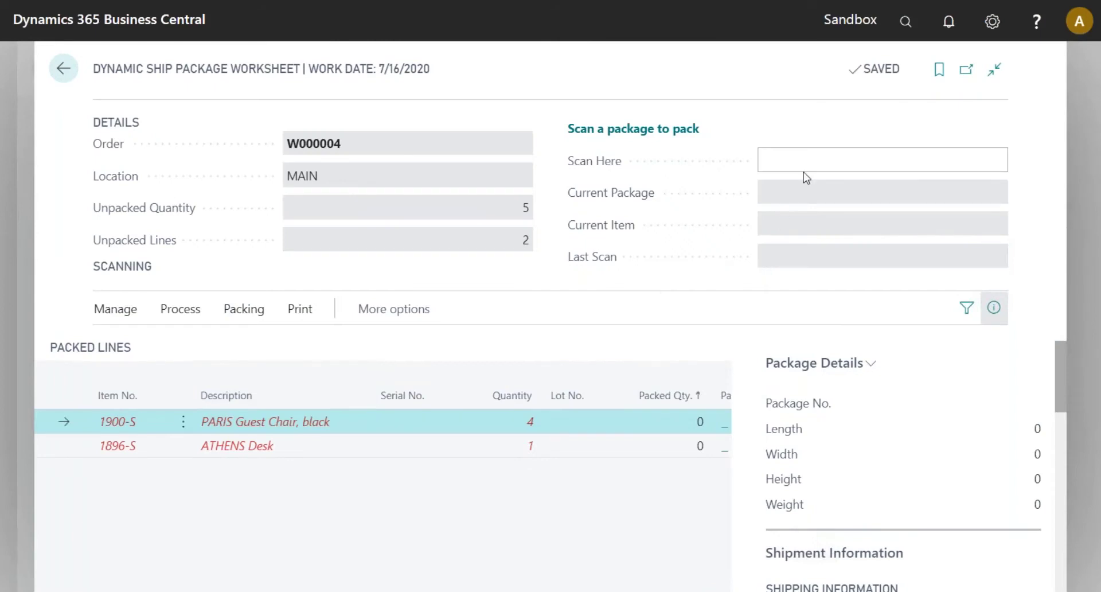
Scan --new--pa to pack all W000004 lines into new package LP000039
{"action": "left_click", "coordinate": [804, 165]}
{"action": "type", "text": "--"}
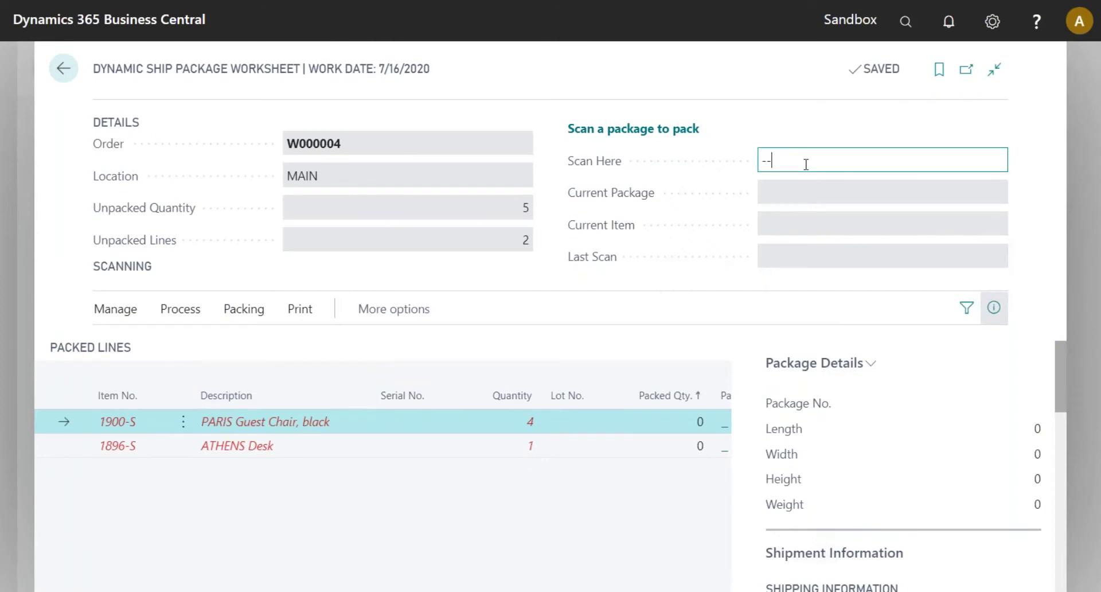
{"action": "type", "text": "new--pa"}
{"action": "left_click_drag", "start_coordinate": [759, 161], "coordinate": [841, 165]}
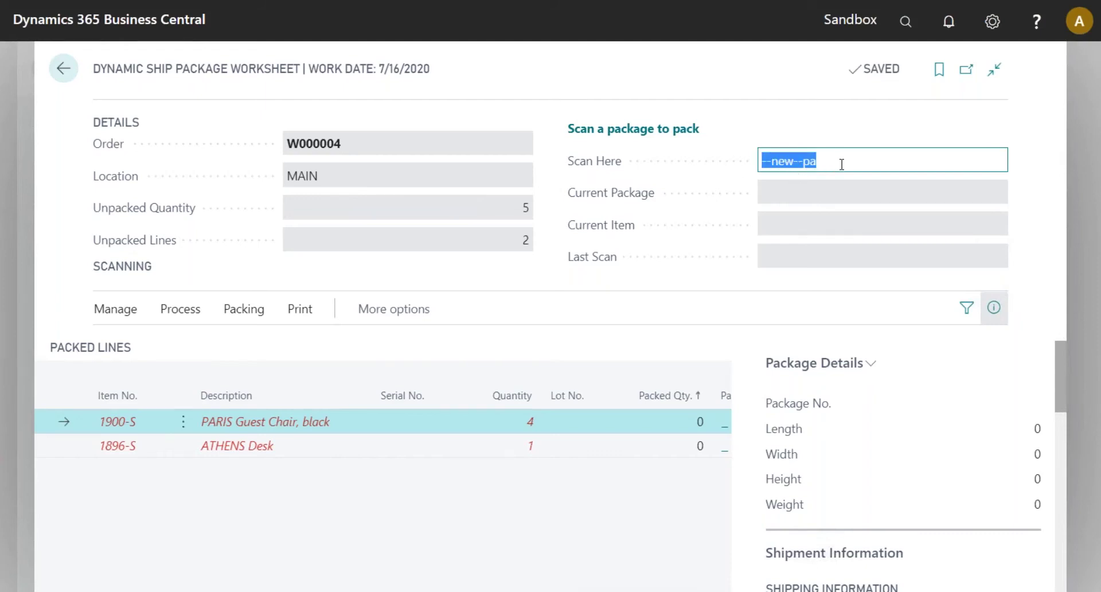
{"action": "left_click", "coordinate": [843, 165]}
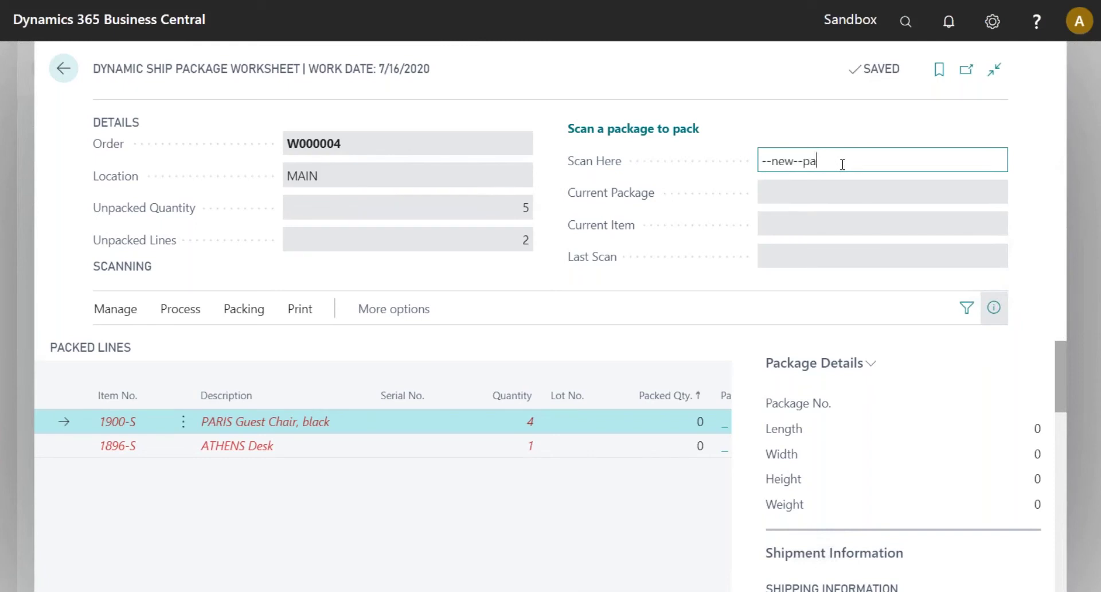
{"action": "key", "text": "Return"}
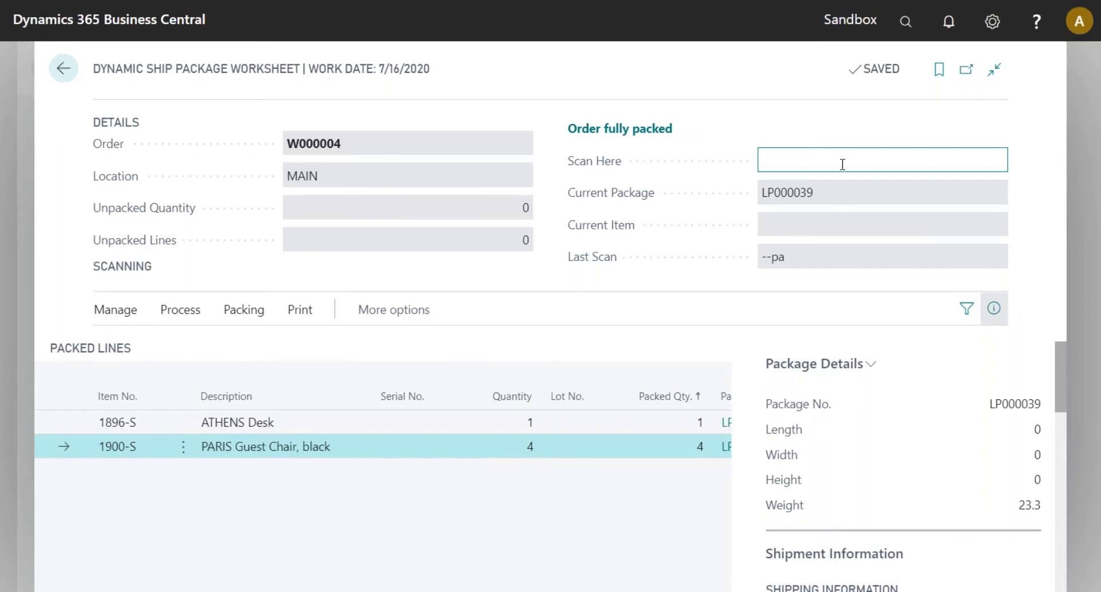
Submit a --pa scan, then type --new--pd into Scan Here
{"action": "type", "text": "--pa"}
{"action": "key", "text": "Return"}
{"action": "type", "text": "--new--pd"}
Replace the scan with --pa and set package LP000039's length, width and height to 5
{"action": "left_click", "coordinate": [842, 164]}
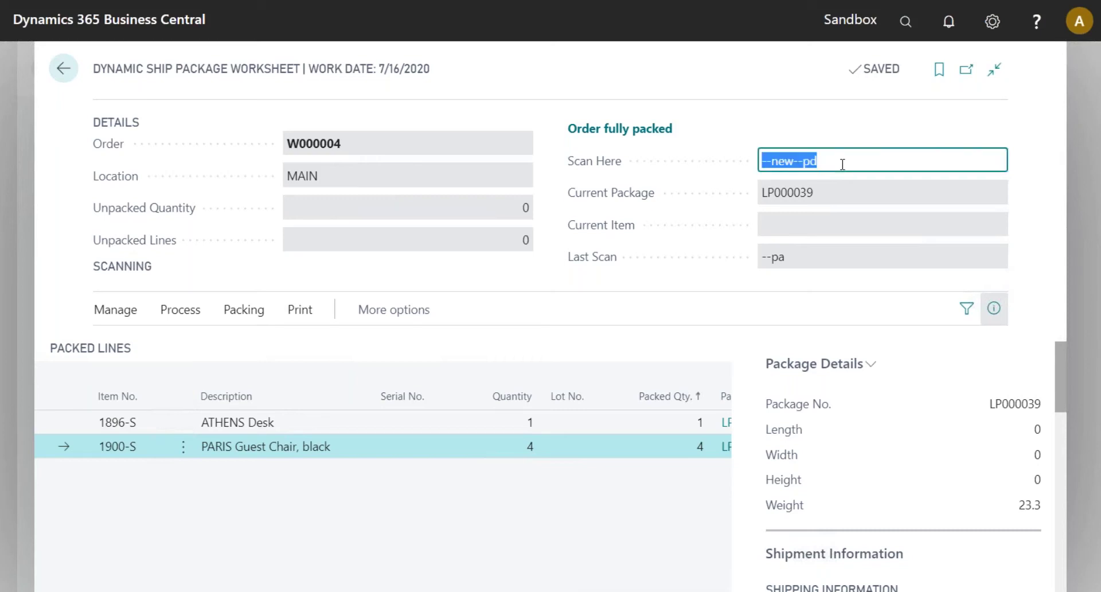
{"action": "key", "text": "BackSpace"}
{"action": "type", "text": "--pa"}
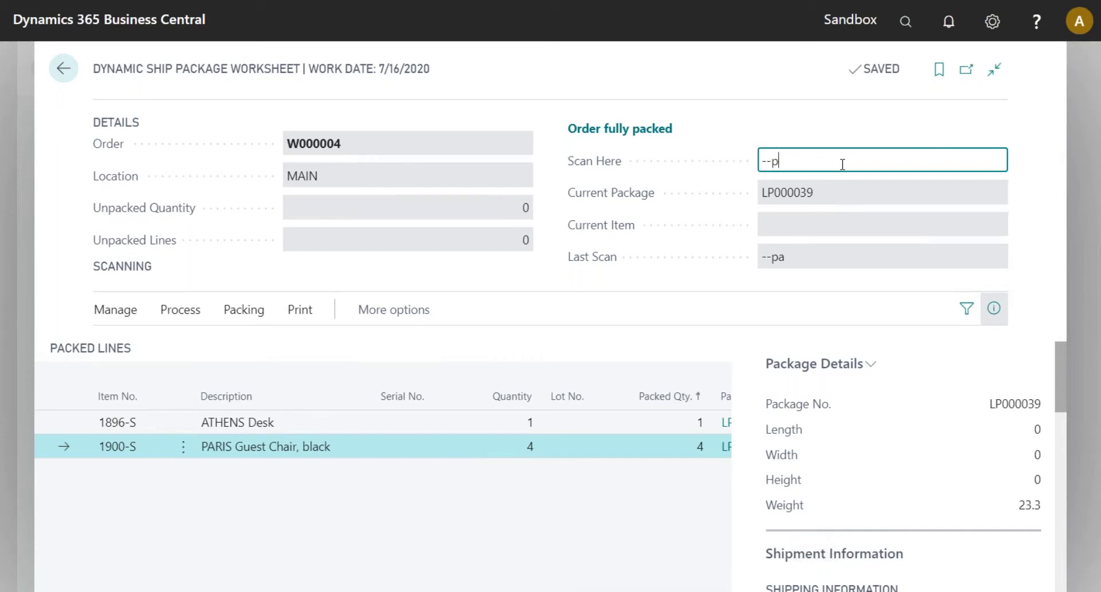
{"action": "key", "text": "Return"}
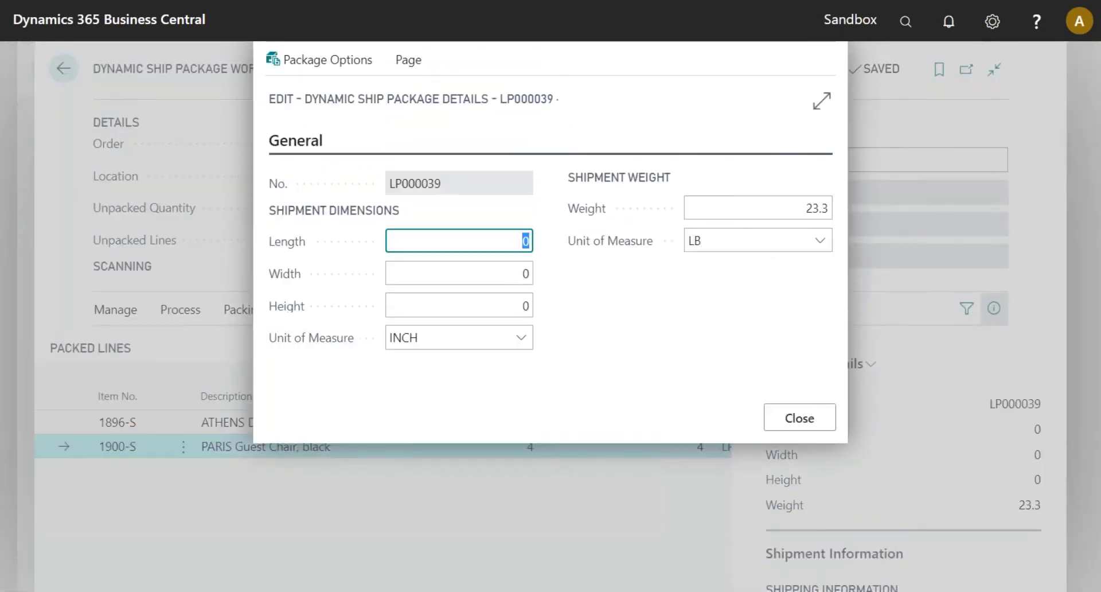
{"action": "type", "text": "5"}
{"action": "key", "text": "Tab"}
{"action": "type", "text": "5"}
{"action": "key", "text": "Tab"}
{"action": "type", "text": "5"}
{"action": "key", "text": "Tab"}
{"action": "key", "text": "Tab"}
{"action": "type", "text": "5"}
{"action": "key", "text": "Tab"}
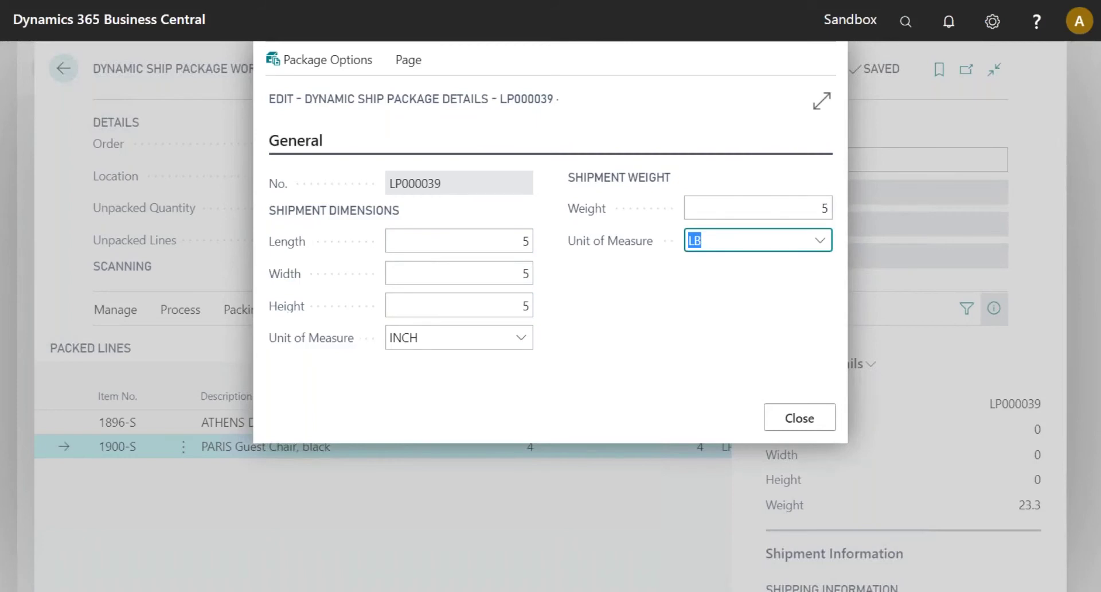
{"action": "key", "text": "Escape"}
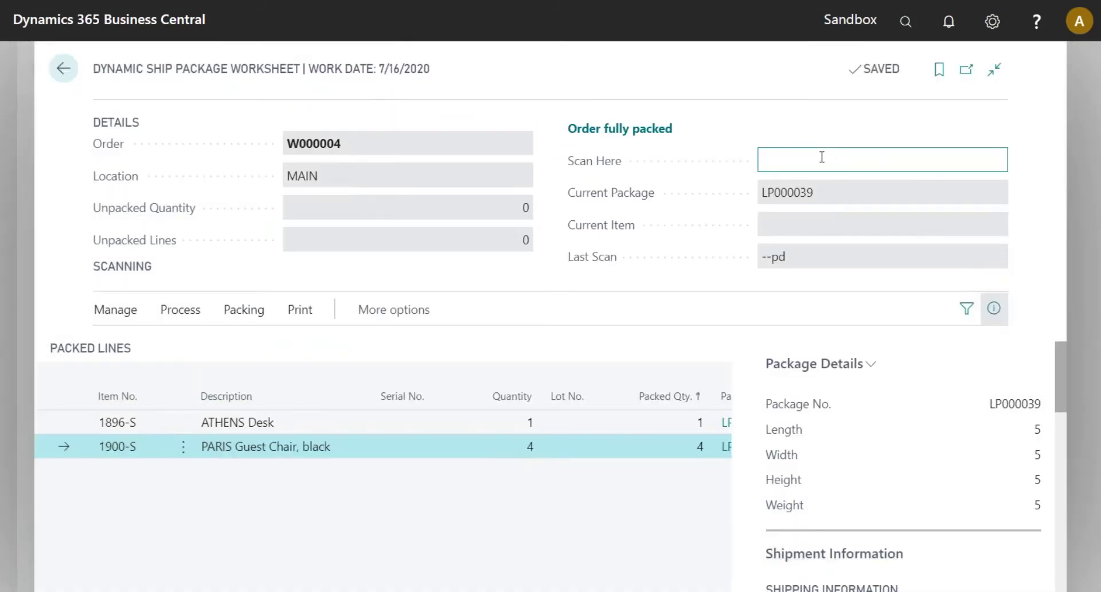
Scan --gl and close the Rate Worksheet without choosing a rate
{"action": "type", "text": "--gl"}
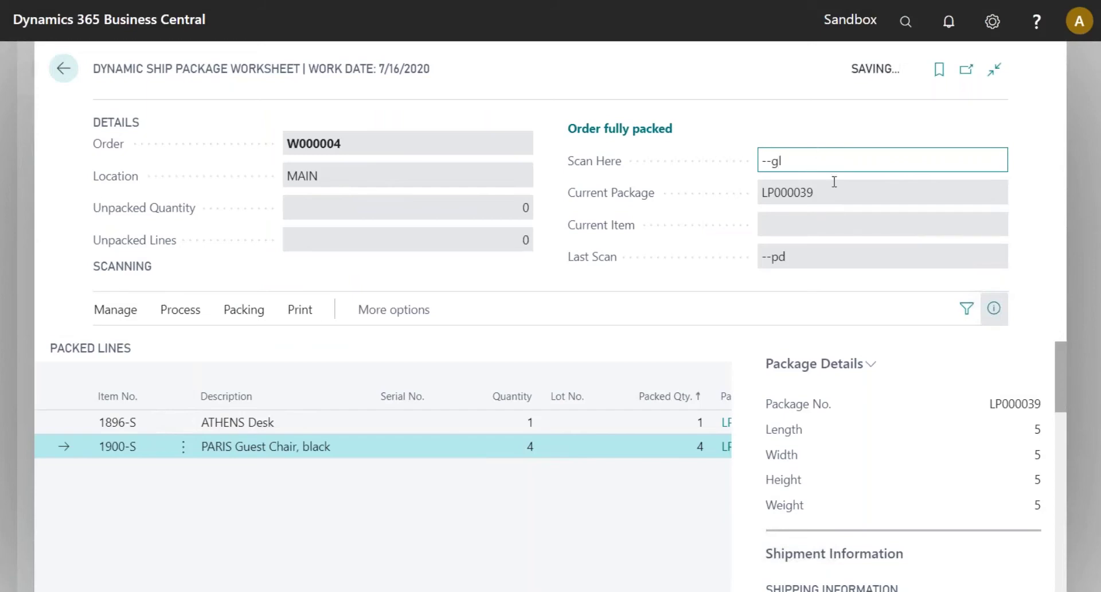
{"action": "scroll", "coordinate": [856, 371], "scroll_direction": "down", "scroll_amount": 1}
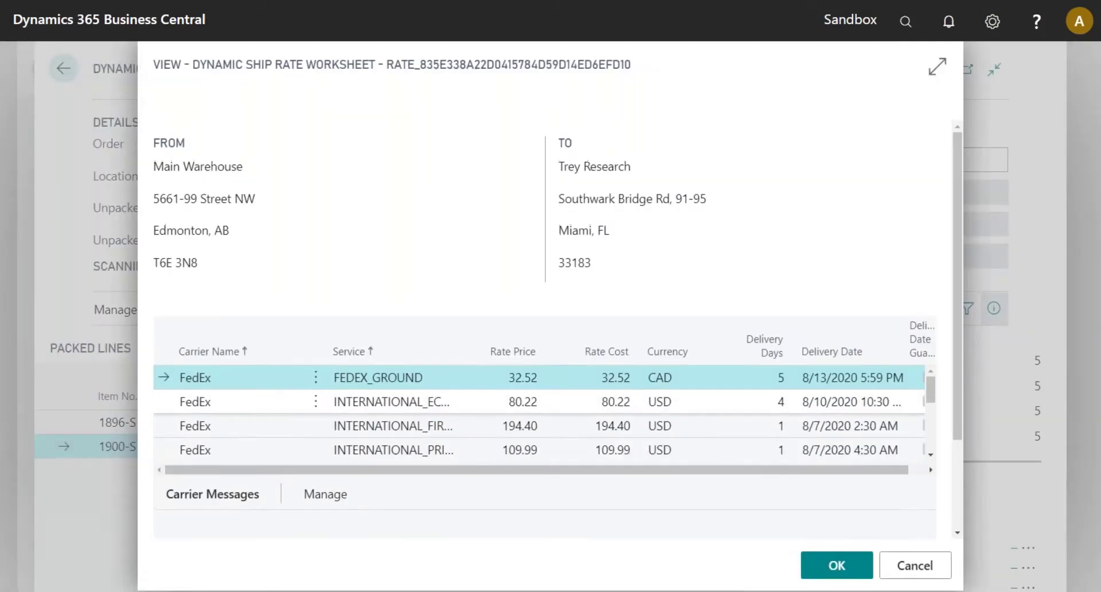
{"action": "scroll", "coordinate": [506, 410], "scroll_direction": "down", "scroll_amount": 3}
{"action": "scroll", "coordinate": [506, 410], "scroll_direction": "down", "scroll_amount": 4}
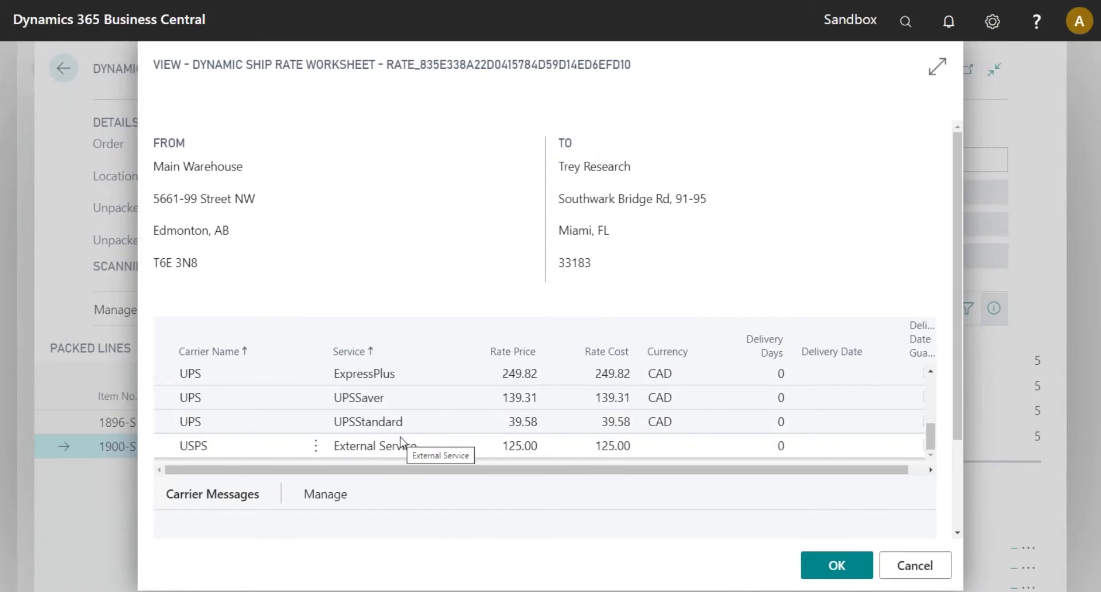
{"action": "scroll", "coordinate": [402, 442], "scroll_direction": "up", "scroll_amount": 4}
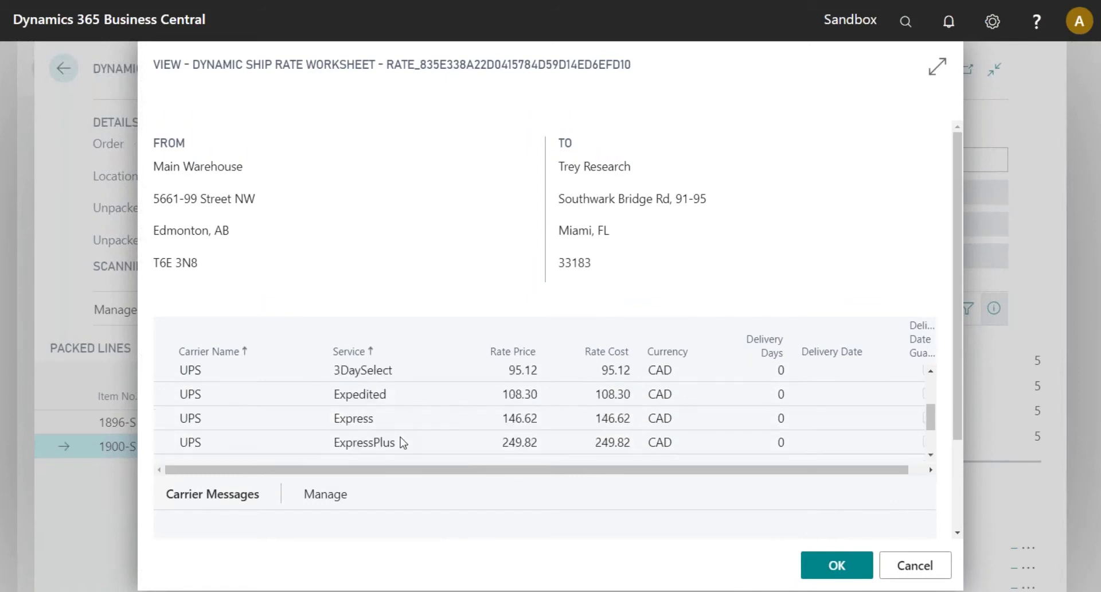
{"action": "scroll", "coordinate": [402, 442], "scroll_direction": "down", "scroll_amount": 2}
{"action": "left_click", "coordinate": [402, 443]}
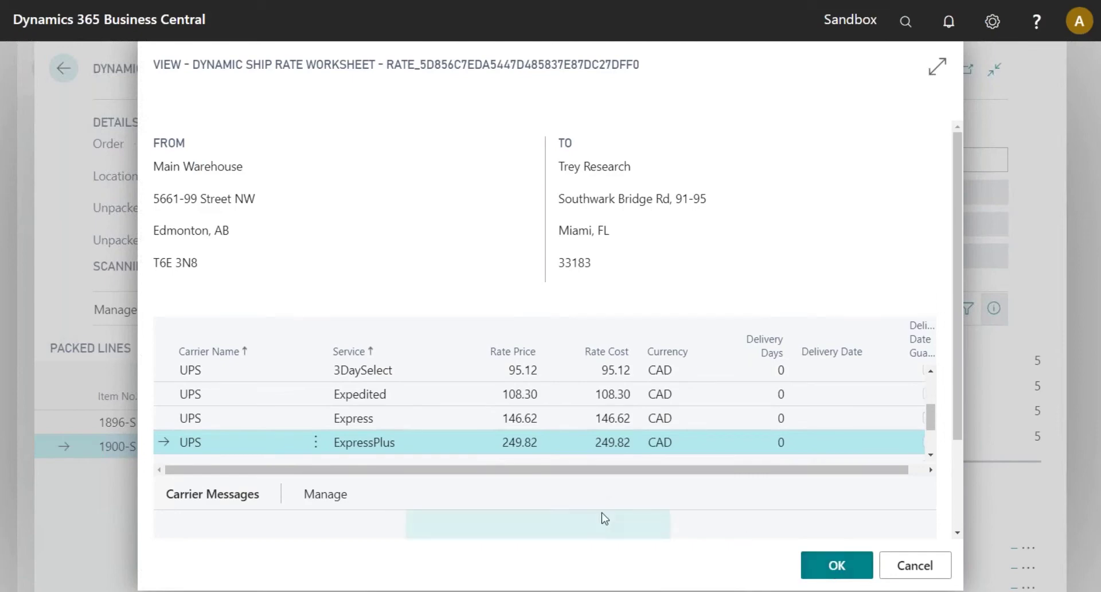
{"action": "left_click", "coordinate": [911, 567]}
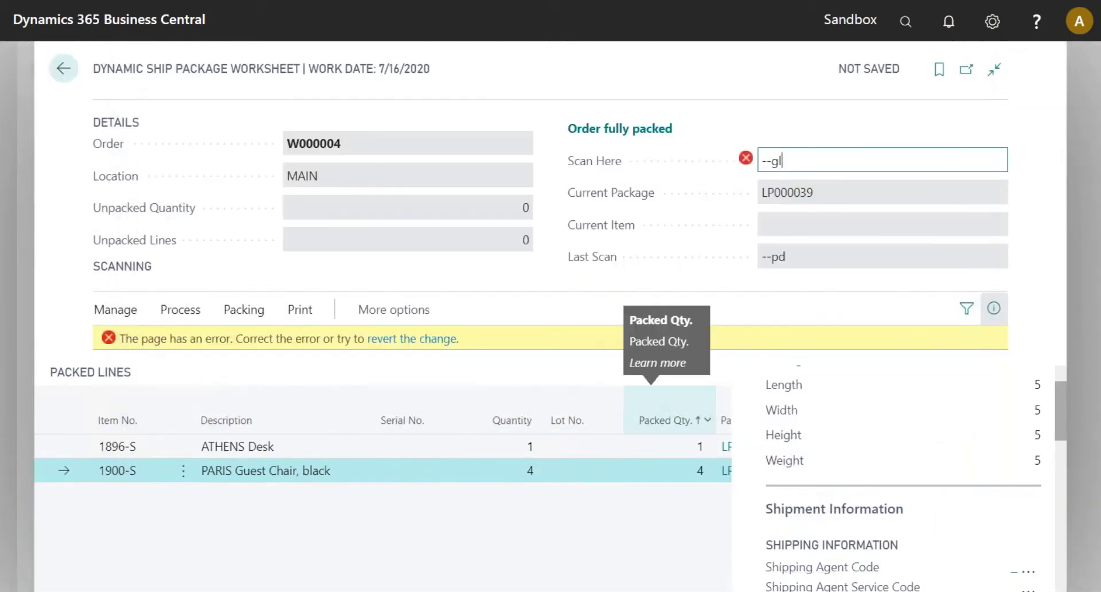
Clear the failed scan from Scan Here to dismiss the customs_info error
{"action": "mouse_move", "coordinate": [747, 161]}
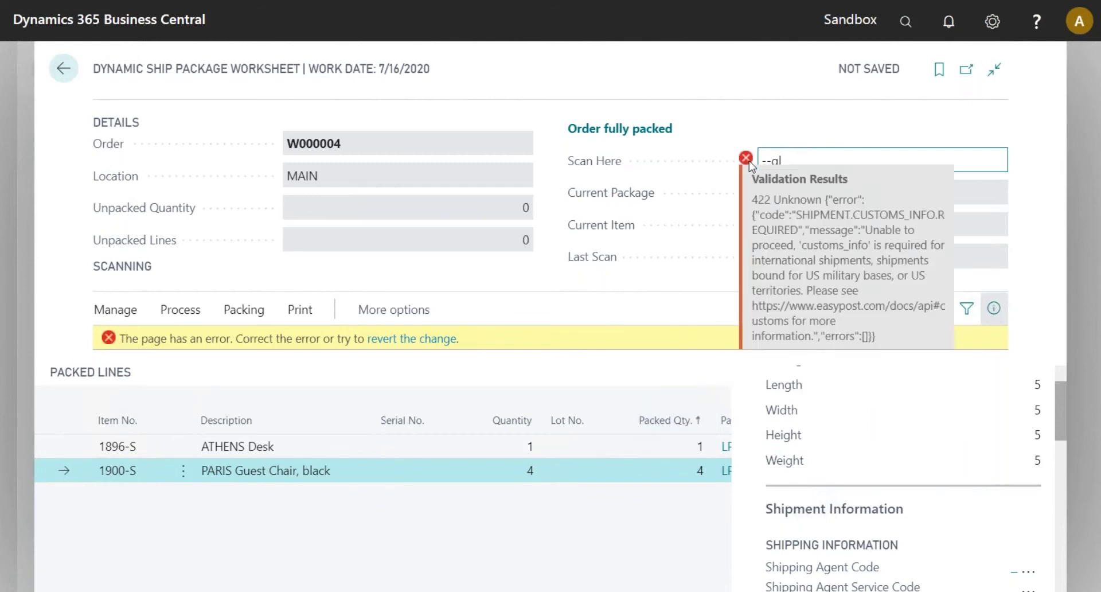
{"action": "double_click", "coordinate": [806, 245]}
{"action": "left_click", "coordinate": [823, 158]}
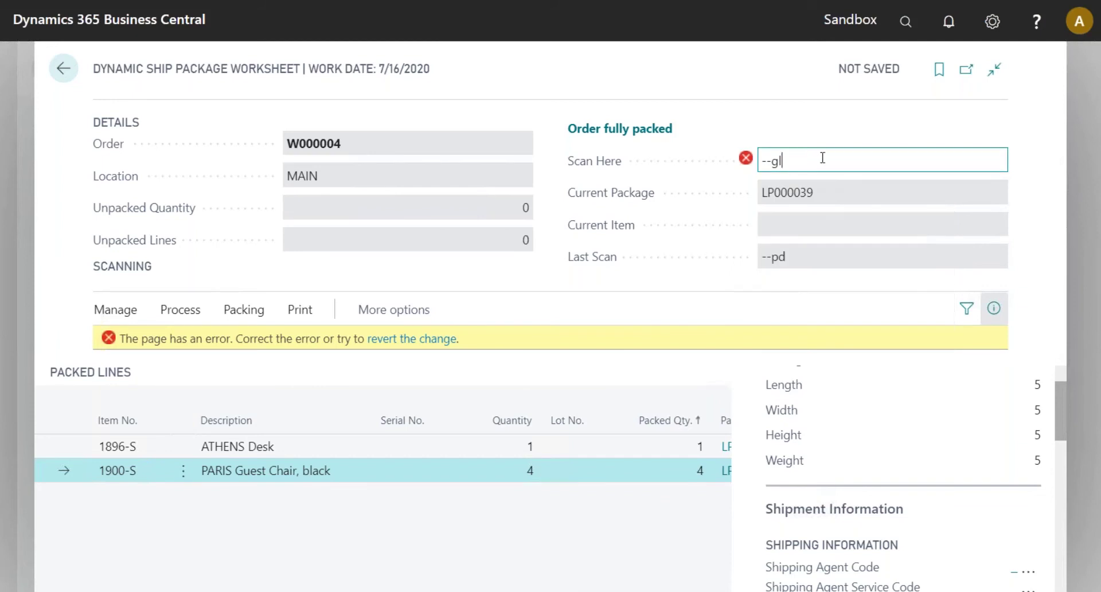
{"action": "key", "text": "BackSpace"}
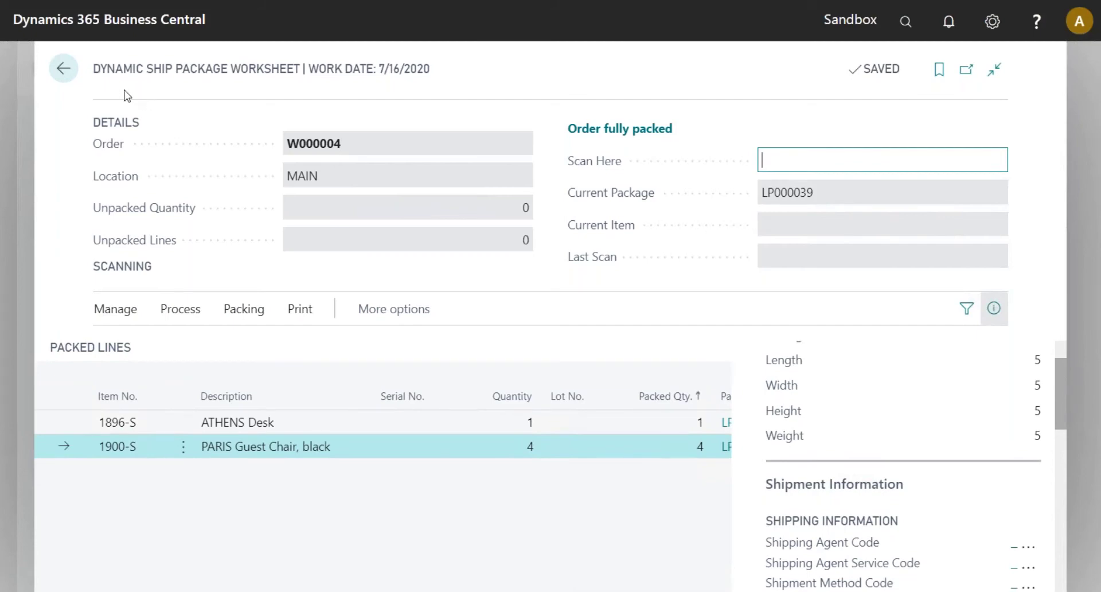
Return to order packaging and open Dynamic Ship Setup via a 'ship setup' search
{"action": "left_click", "coordinate": [63, 68]}
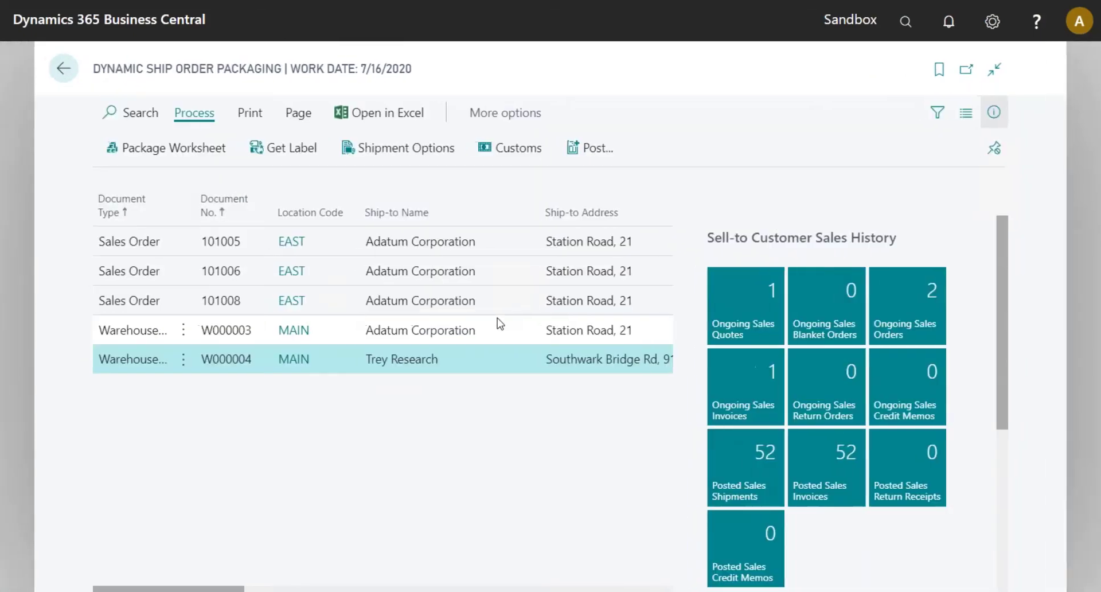
{"action": "key", "text": "alt+q"}
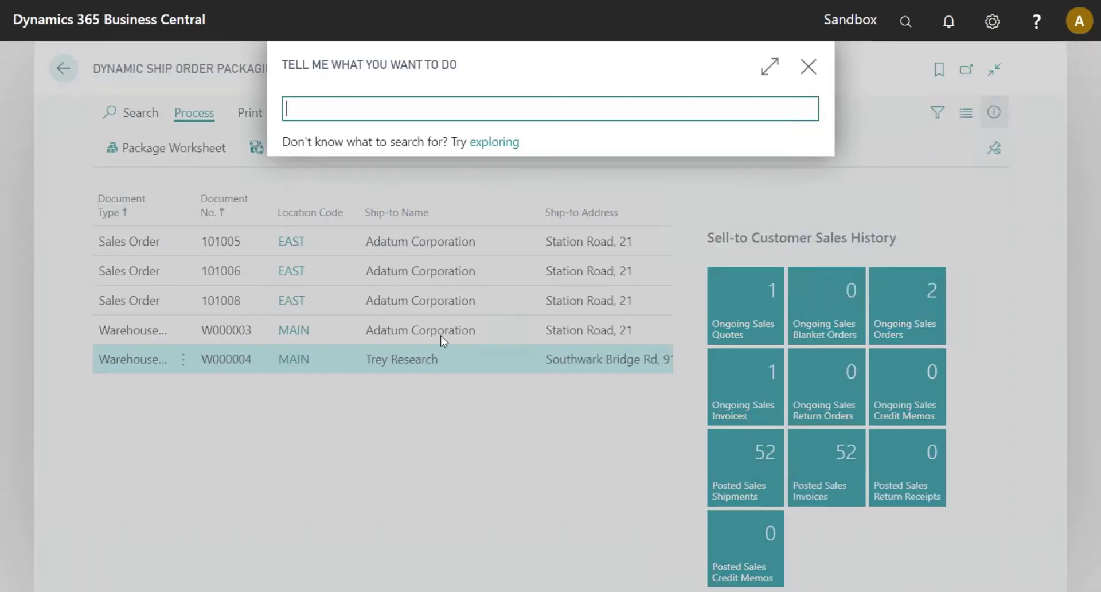
{"action": "type", "text": "ship setup"}
{"action": "key", "text": "Down"}
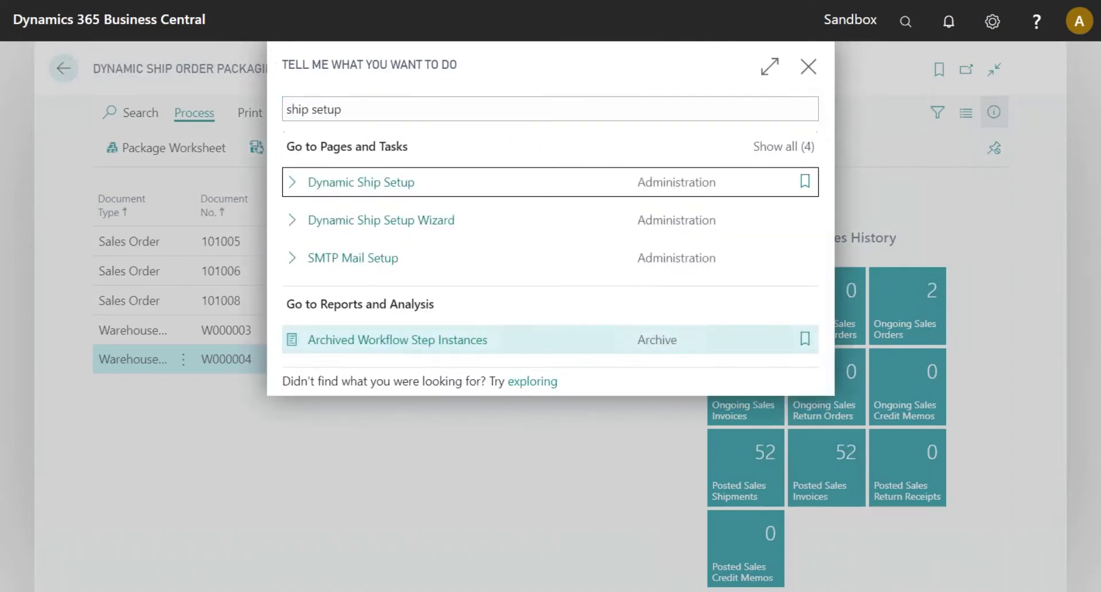
{"action": "key", "text": "Return"}
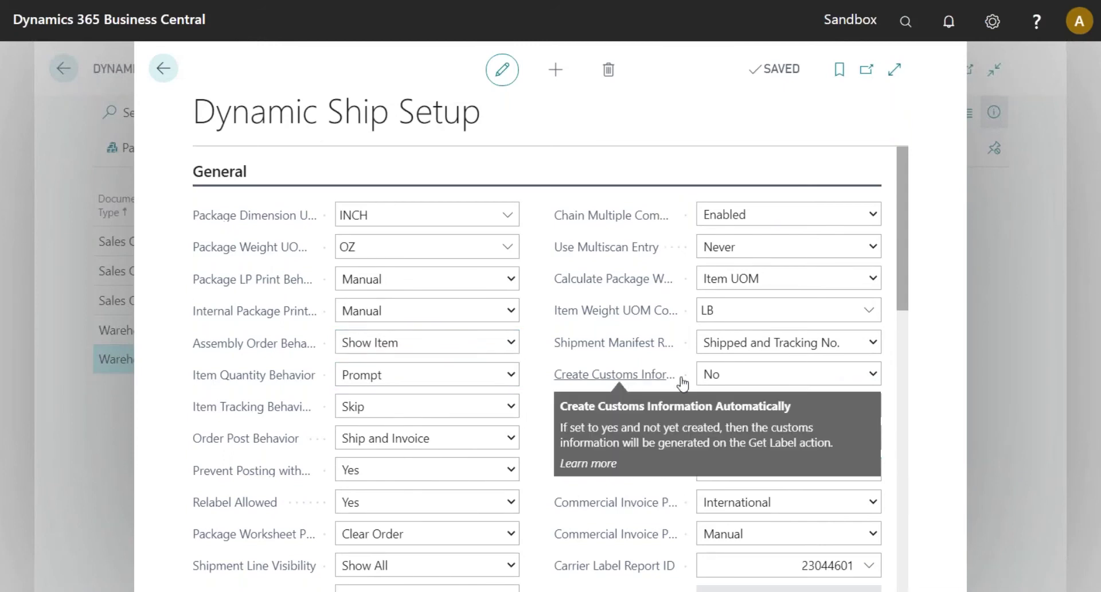
Set Create Customs Information to Yes, keep generation at International, and pick the default customs content value
{"action": "left_click", "coordinate": [731, 375]}
{"action": "left_click", "coordinate": [732, 412]}
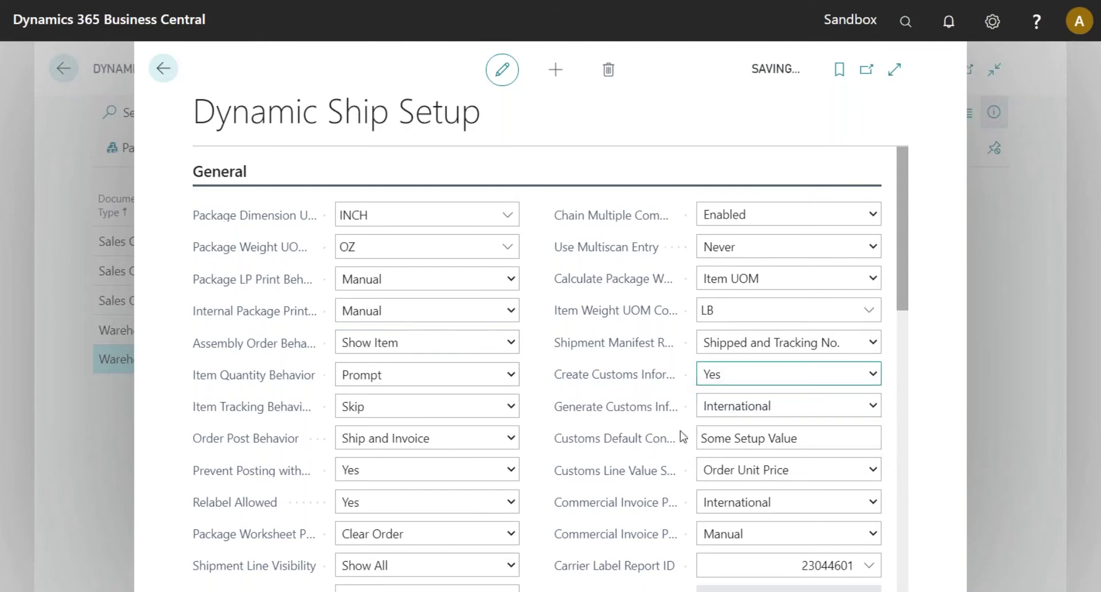
{"action": "mouse_move", "coordinate": [667, 444]}
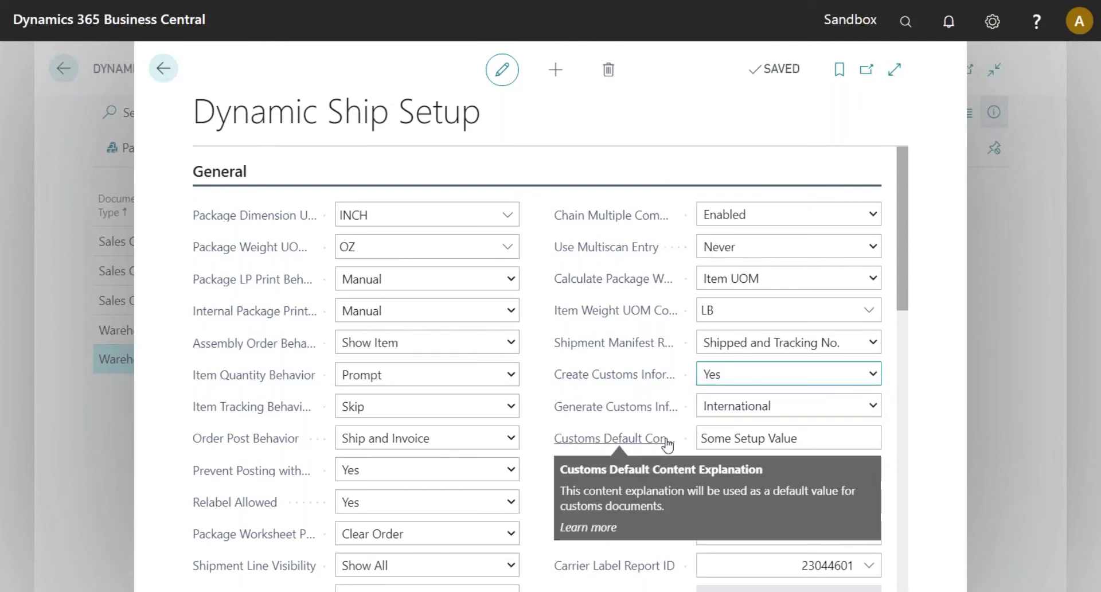
{"action": "left_click", "coordinate": [763, 406]}
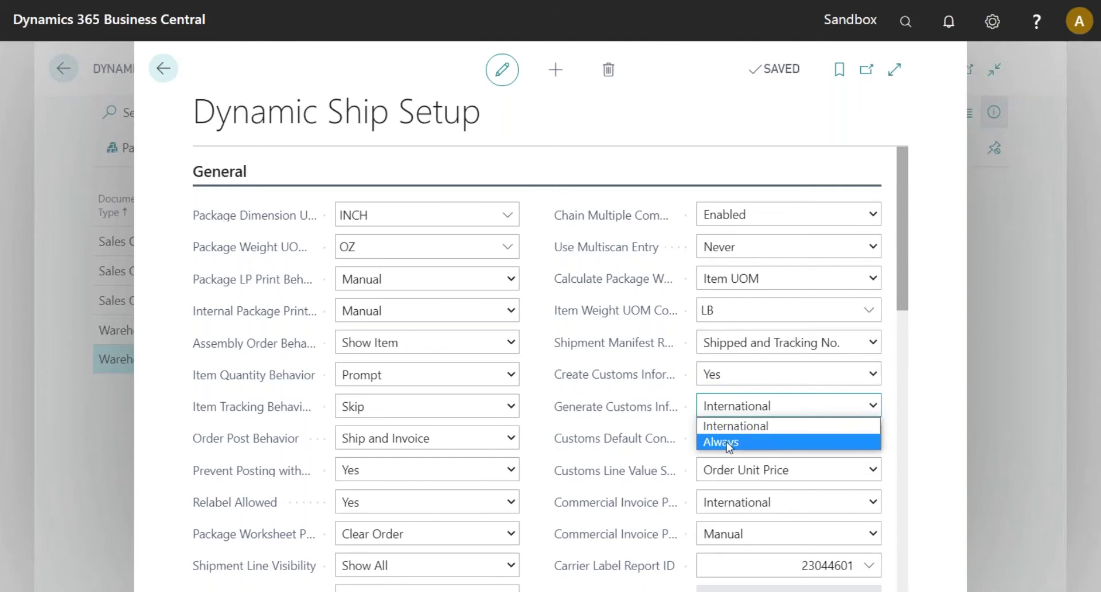
{"action": "key", "text": "Up"}
{"action": "key", "text": "Return"}
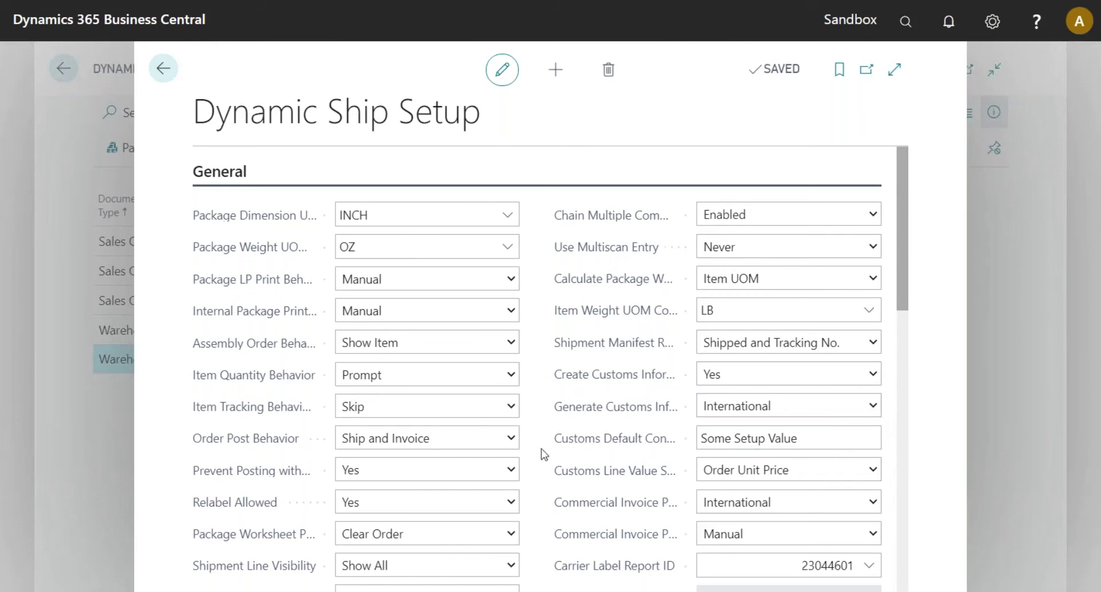
{"action": "left_click", "coordinate": [827, 440]}
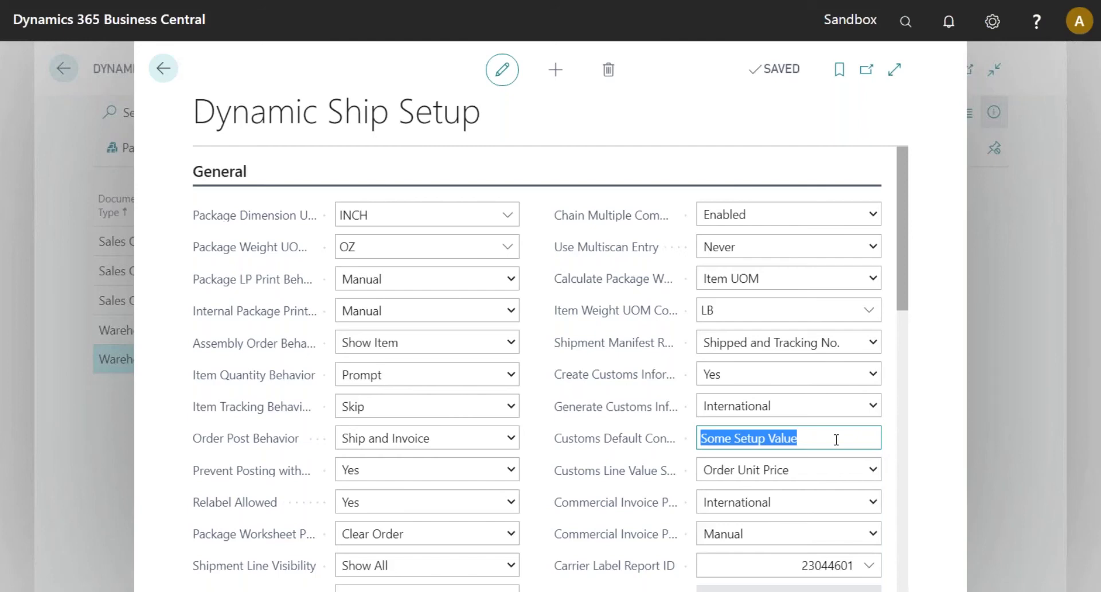
Leave the setup and enter a --gl scan in the W000004 package worksheet
{"action": "left_click", "coordinate": [165, 69]}
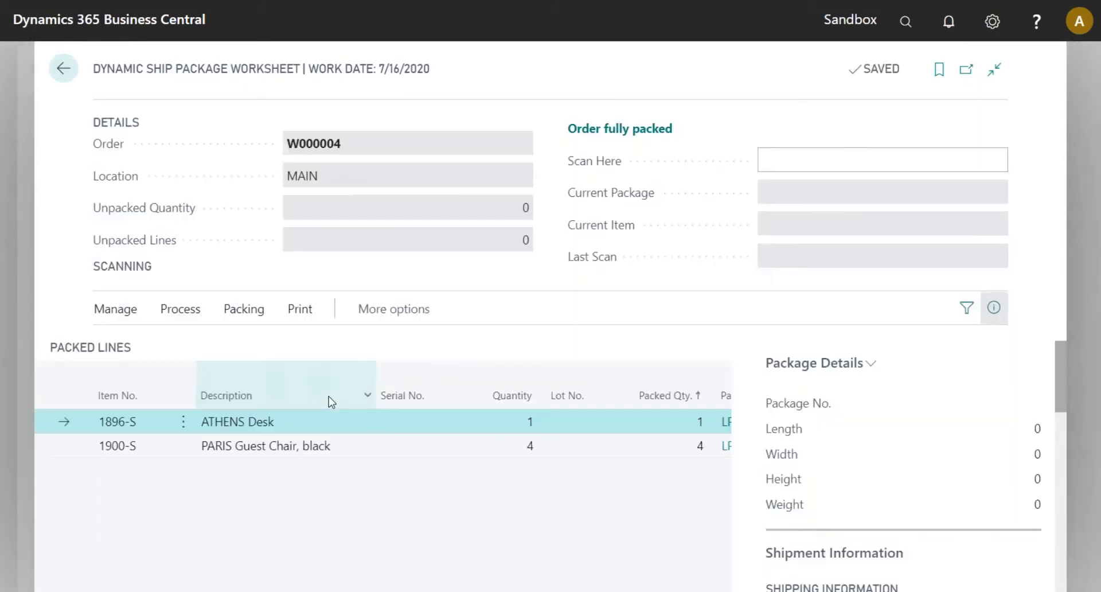
{"action": "left_click", "coordinate": [815, 162]}
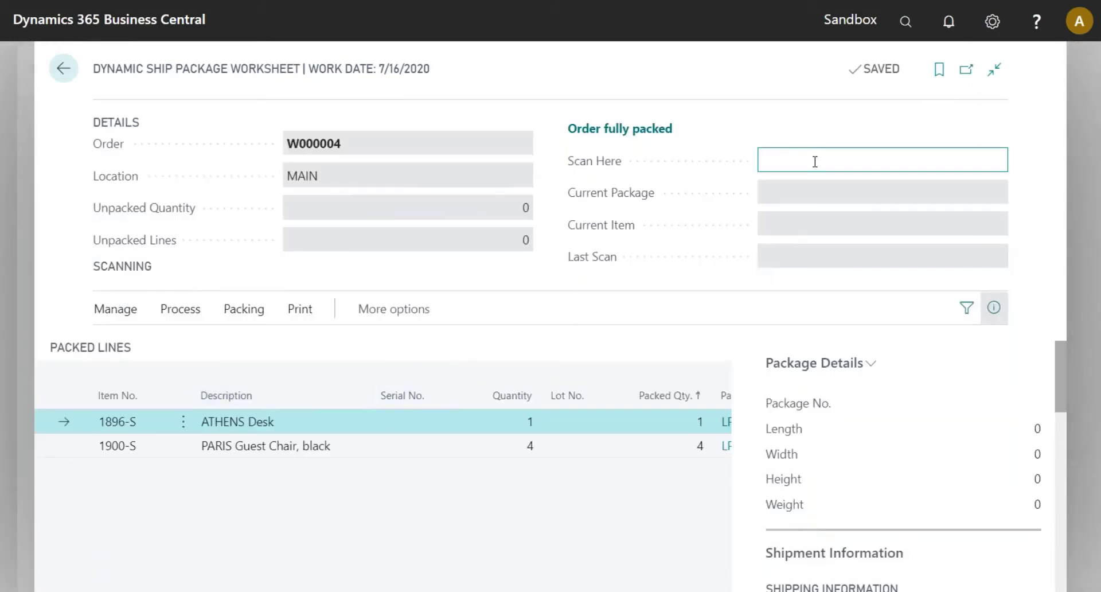
{"action": "type", "text": "--gl"}
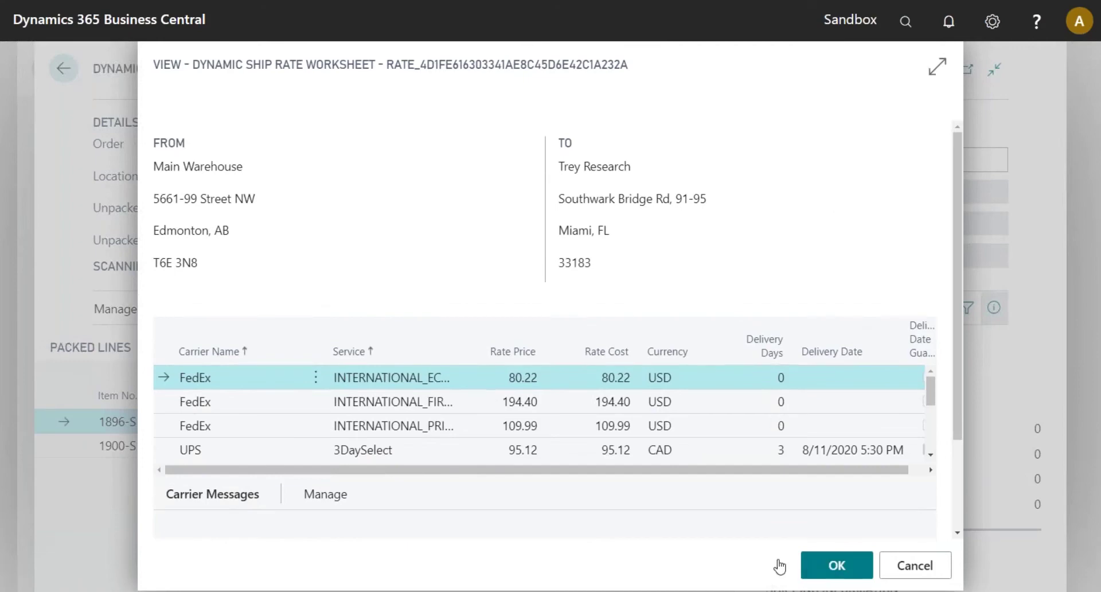
Close the rate list, clear the failed --gl scan, and scan --pd, dismissing the package-required message
{"action": "key", "text": "Return"}
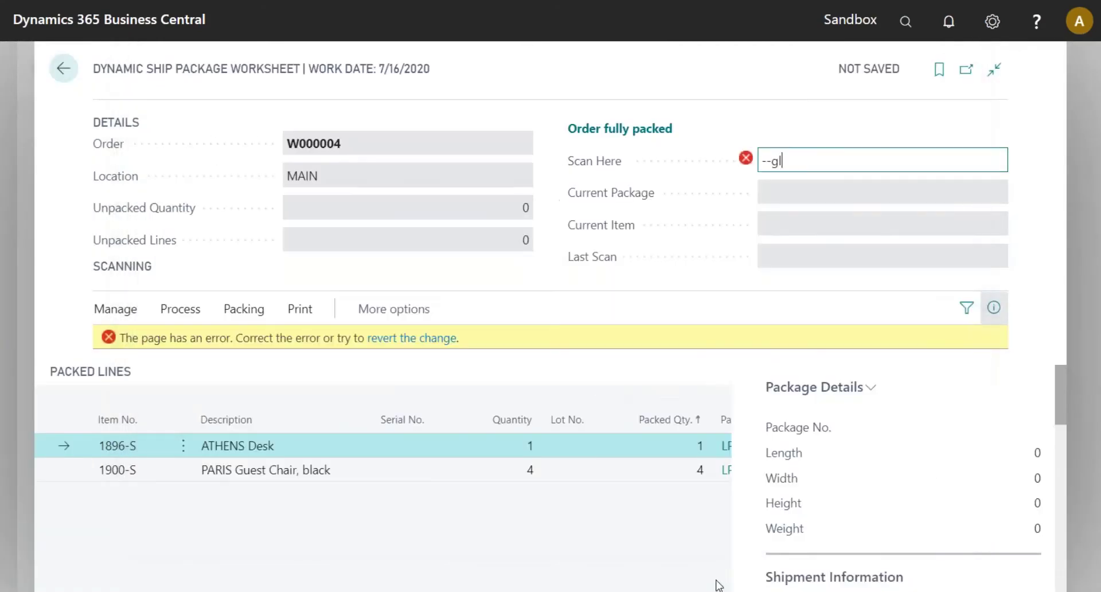
{"action": "mouse_move", "coordinate": [747, 166]}
{"action": "key", "text": "Return"}
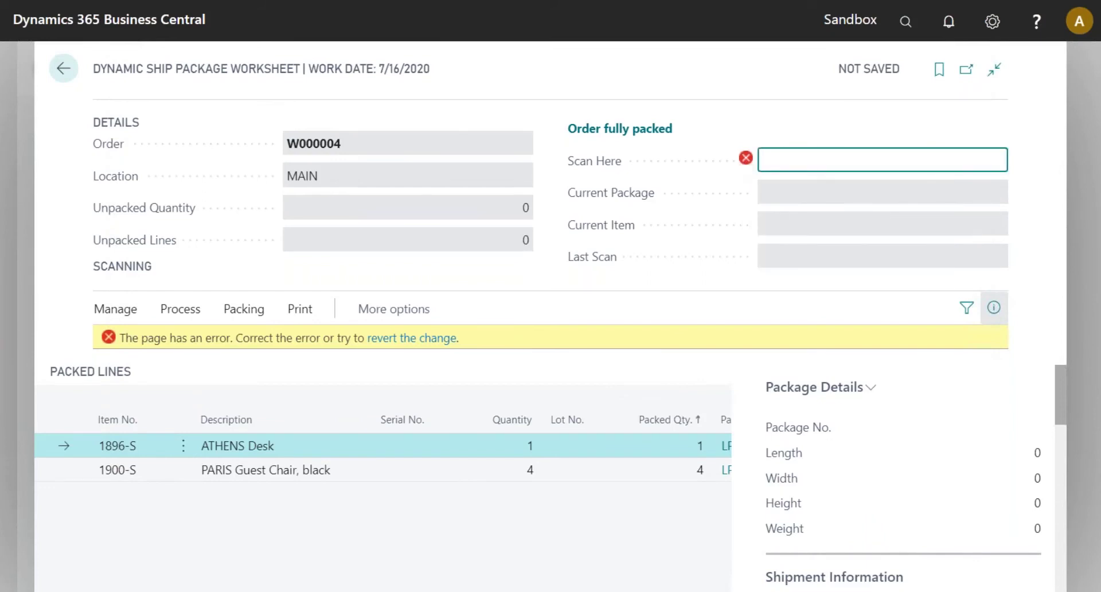
{"action": "type", "text": "--pd"}
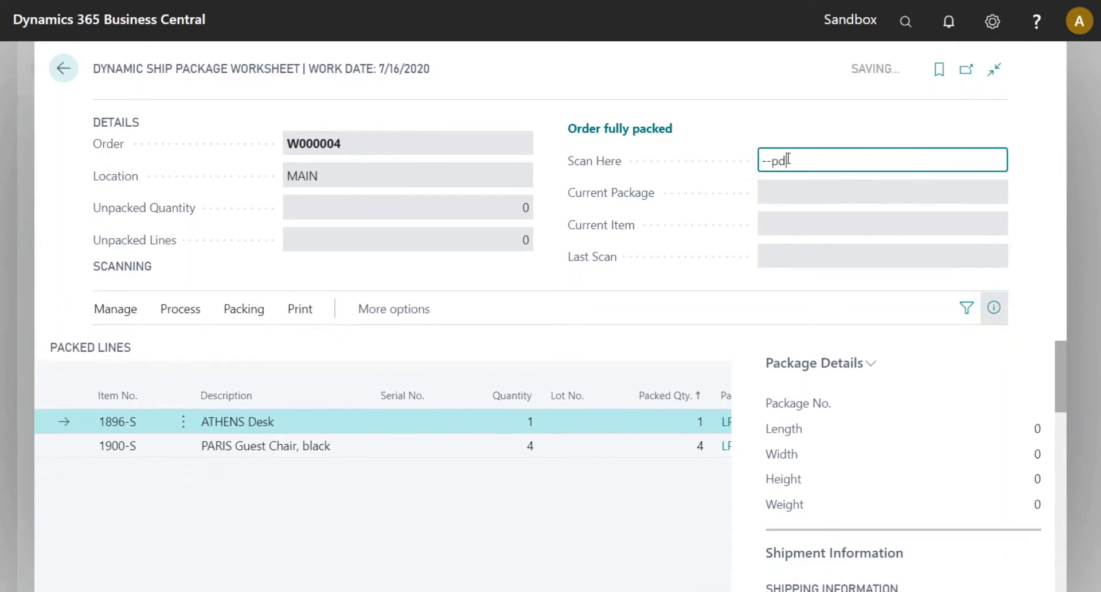
{"action": "key", "text": "Return"}
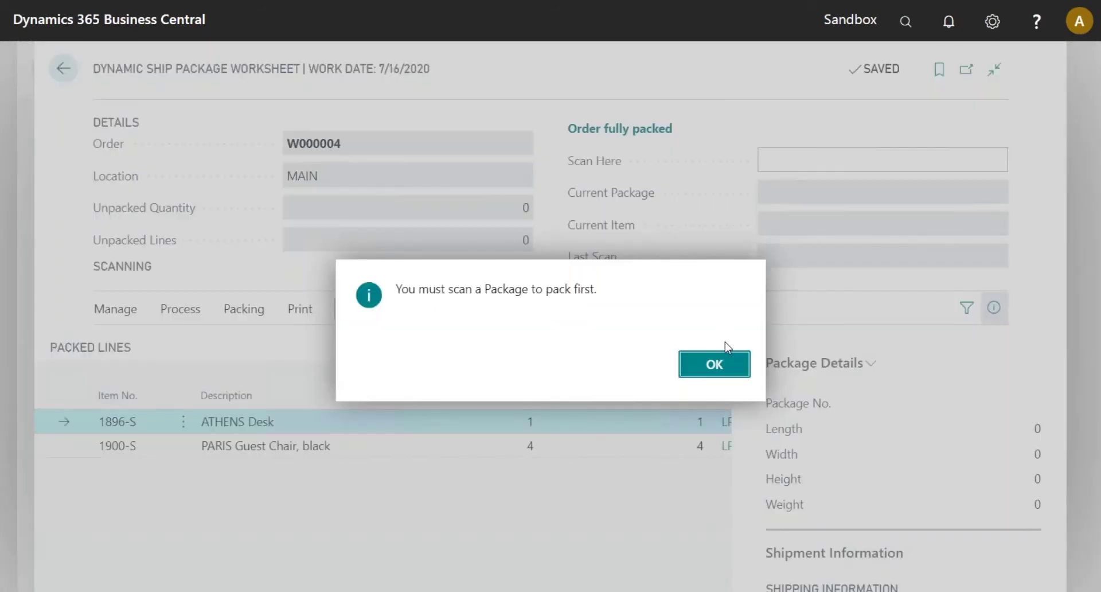
{"action": "key", "text": "Return"}
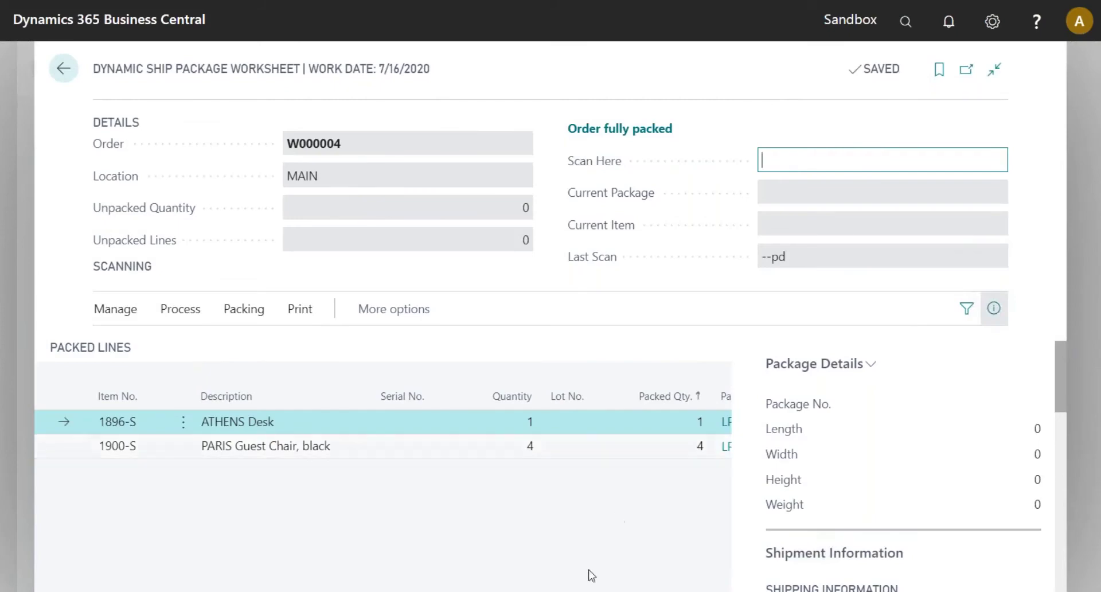
Set package LP000039's weight to 30
{"action": "left_click", "coordinate": [726, 428]}
{"action": "left_click", "coordinate": [764, 209]}
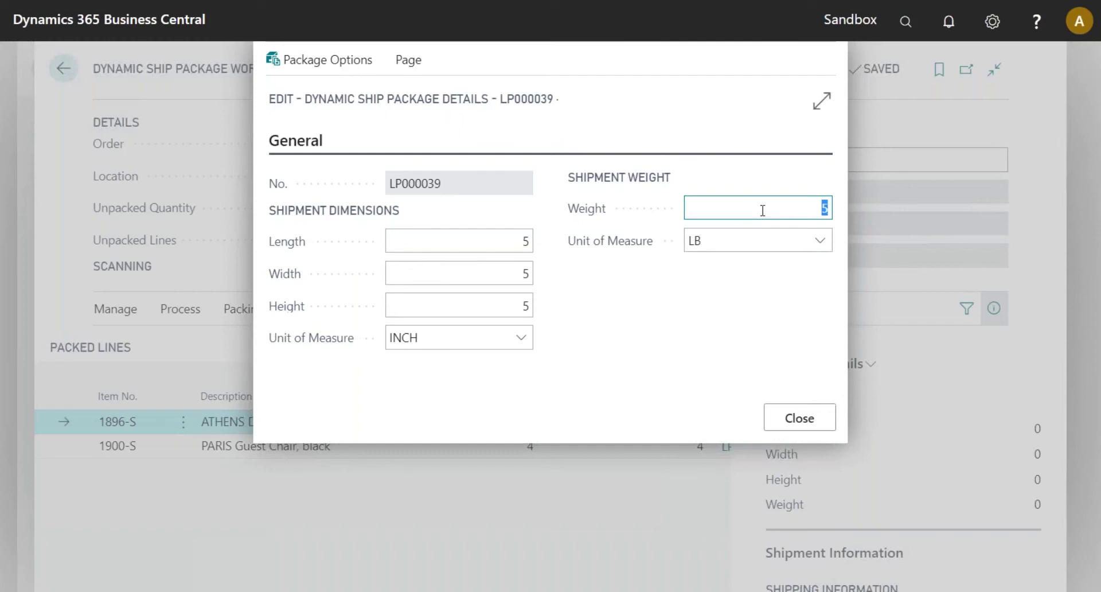
{"action": "type", "text": "30"}
{"action": "key", "text": "Tab"}
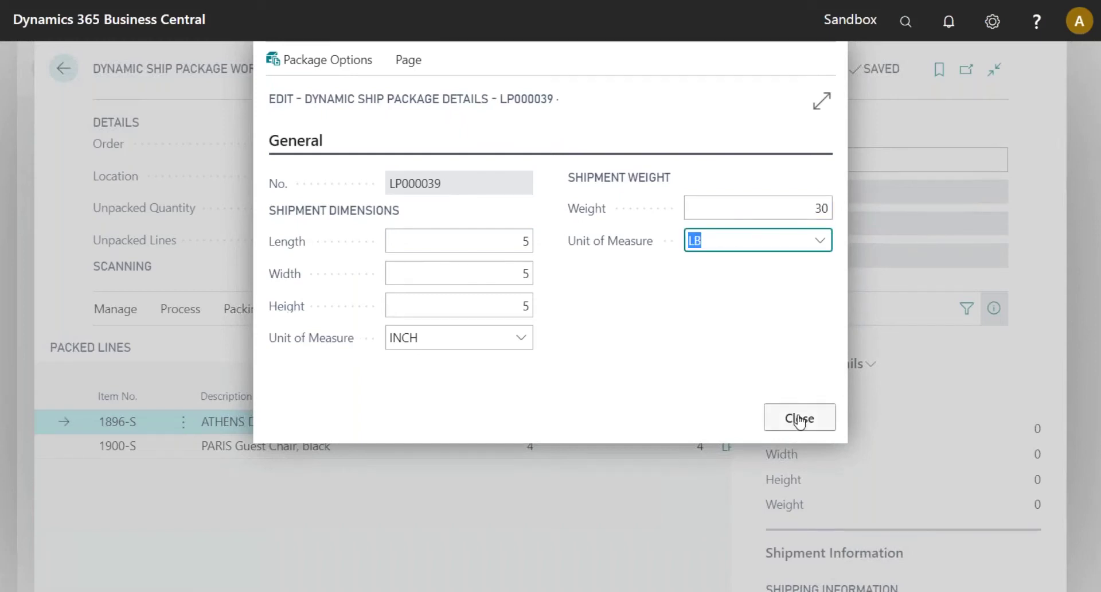
{"action": "left_click", "coordinate": [800, 400]}
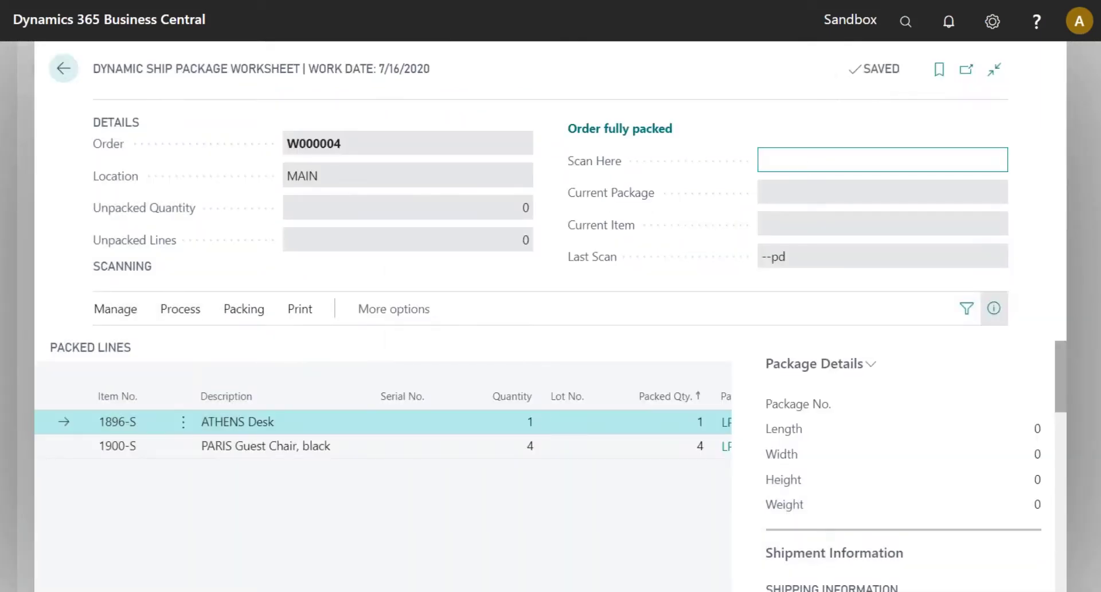
Rerun the --gl scan, cancel the carrier label print, and show the Process actions
{"action": "type", "text": "--gl"}
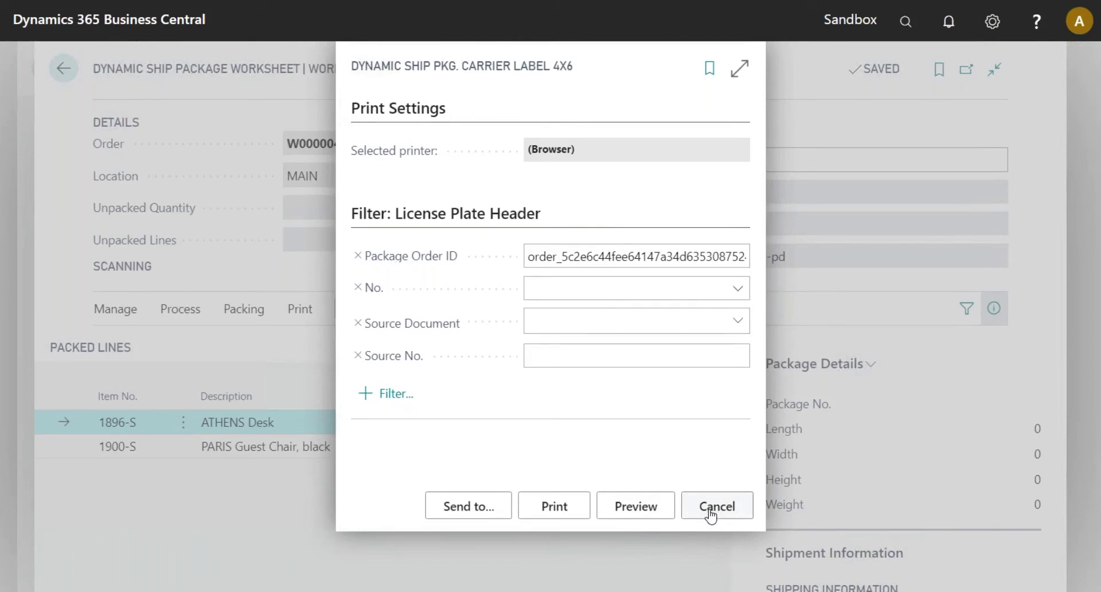
{"action": "left_click", "coordinate": [711, 515]}
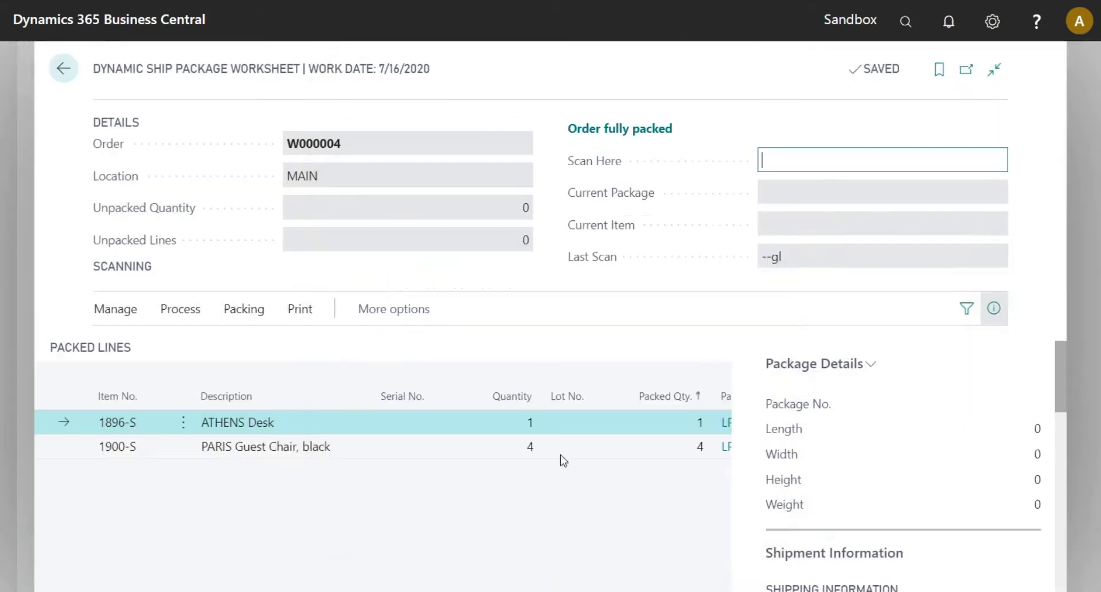
{"action": "left_click", "coordinate": [185, 315]}
{"action": "left_click", "coordinate": [573, 344]}
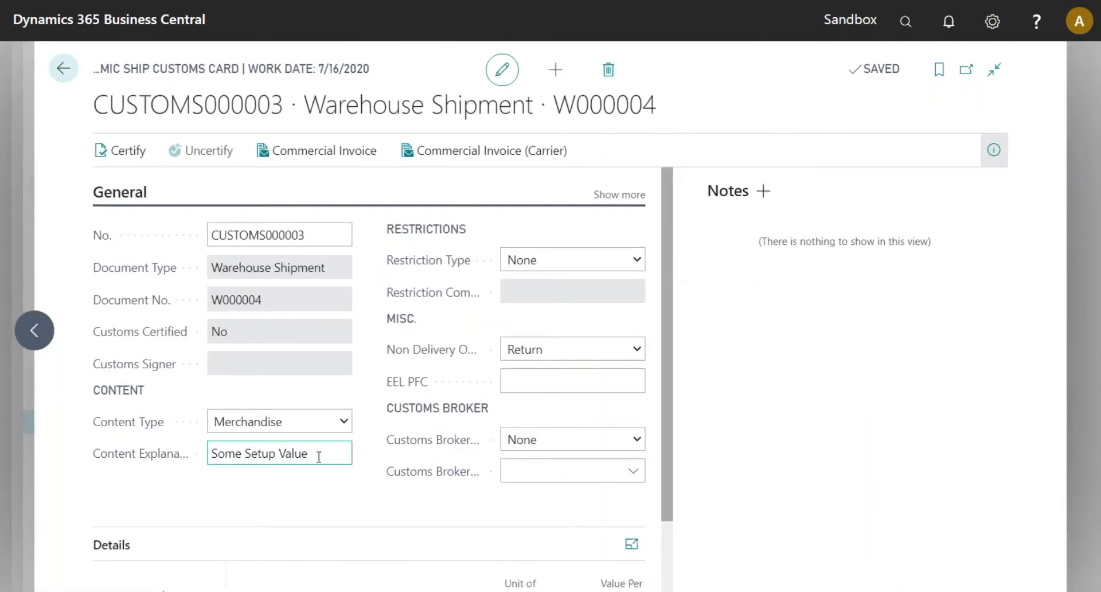
{"action": "triple_click", "coordinate": [319, 456]}
{"action": "scroll", "coordinate": [675, 341], "scroll_direction": "down", "scroll_amount": 2}
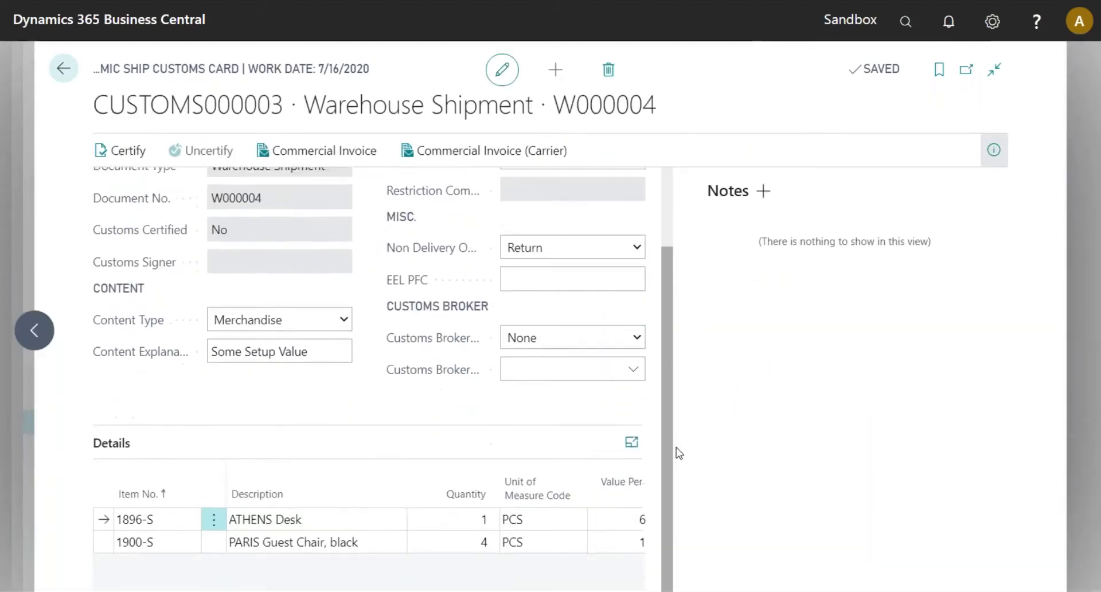
{"action": "left_click_drag", "start_coordinate": [283, 582], "coordinate": [637, 579]}
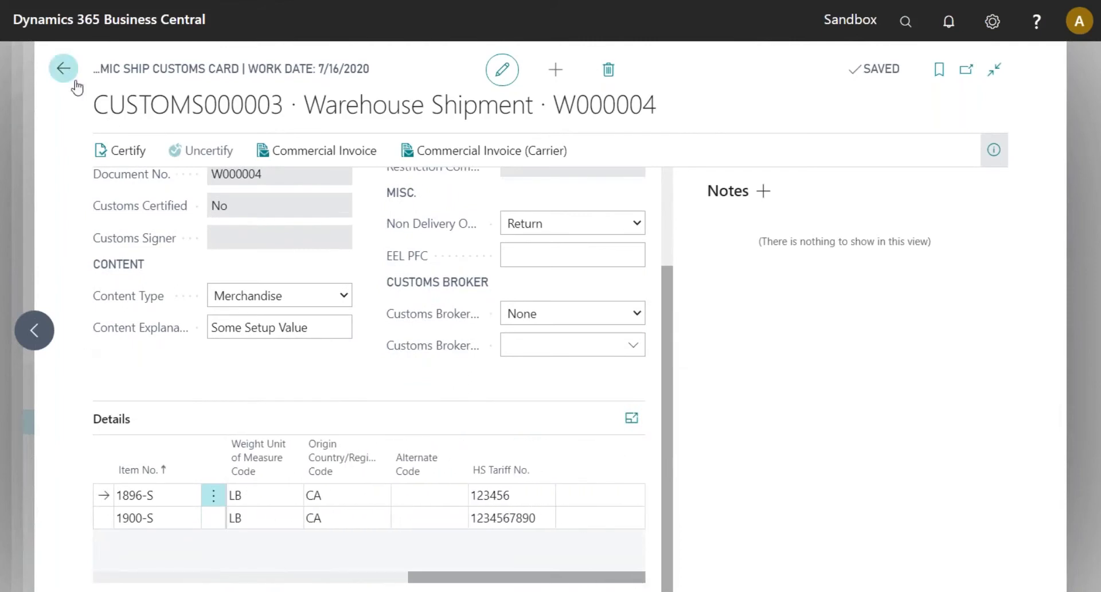
{"action": "left_click_drag", "start_coordinate": [475, 583], "coordinate": [128, 563]}
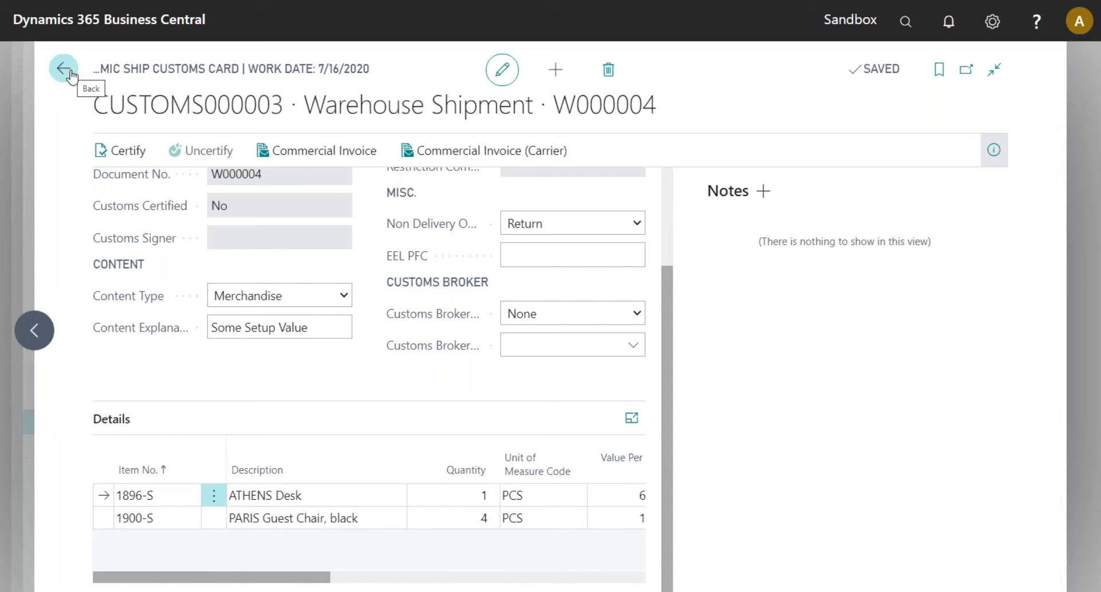
{"action": "left_click", "coordinate": [70, 76]}
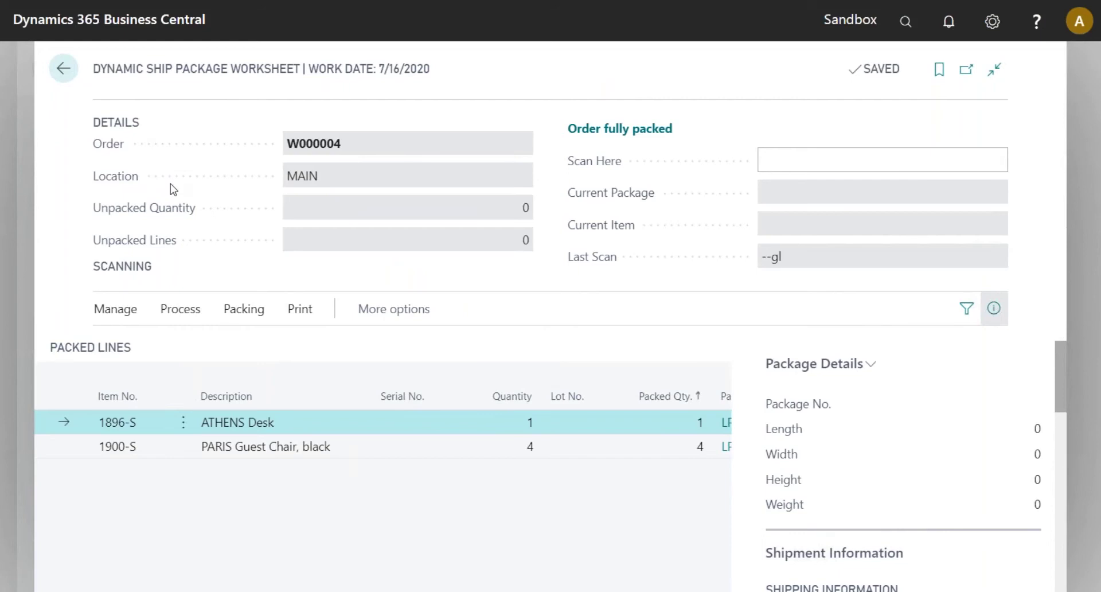
Post shipment W000004 with a --post scan
{"action": "left_click", "coordinate": [829, 168]}
{"action": "type", "text": "--post"}
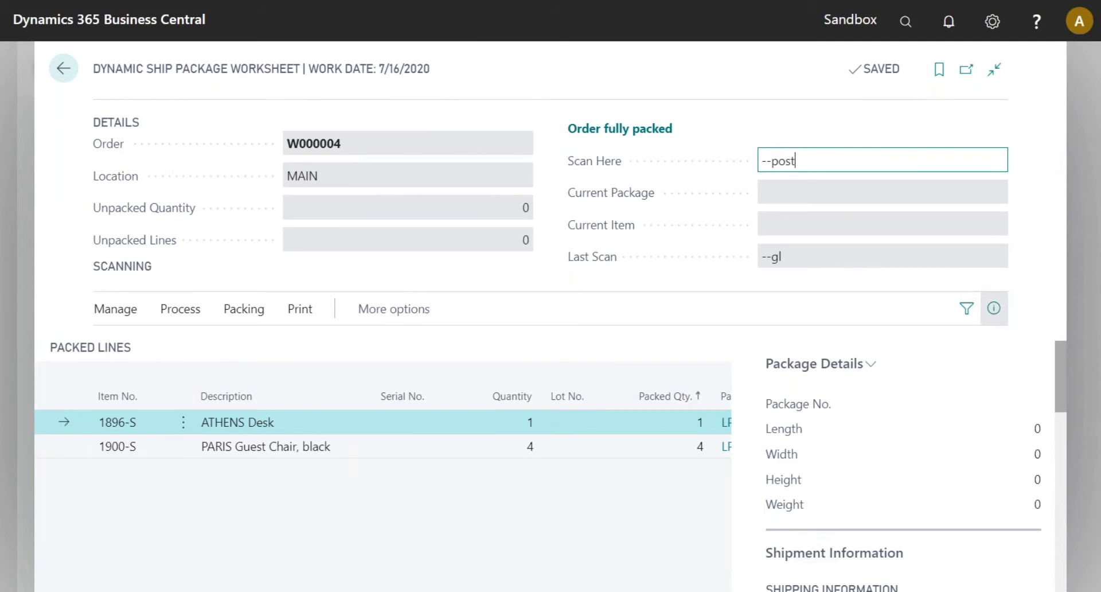
{"action": "key", "text": "Return"}
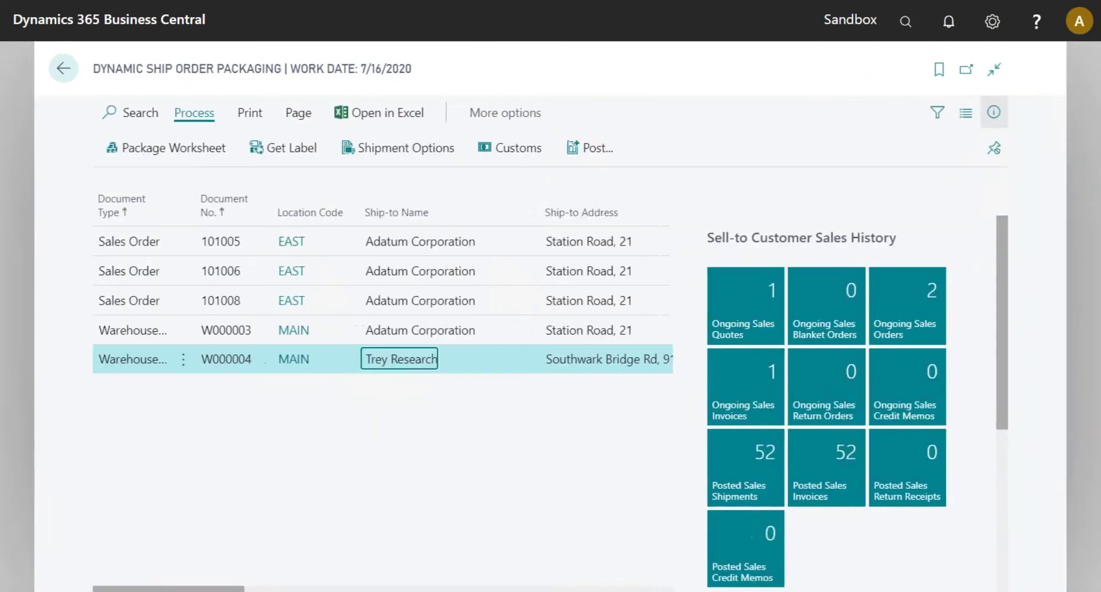
Review Dynamic Ship Setup, including Prevent Posting without Labels, then go back to order packaging
{"action": "key", "text": "alt+q"}
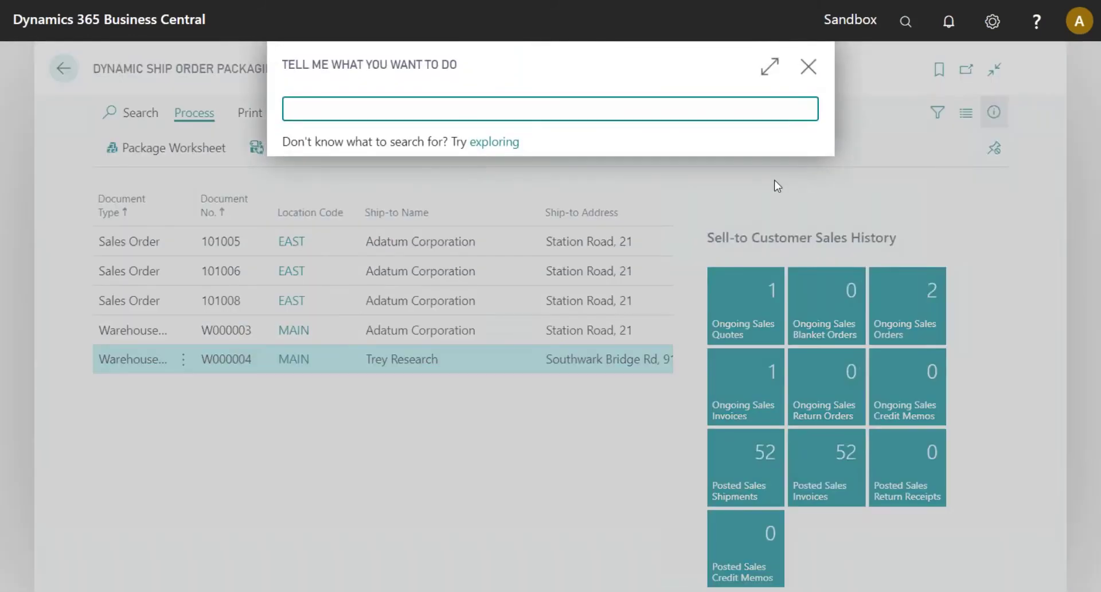
{"action": "type", "text": "ship set"}
{"action": "key", "text": "Return"}
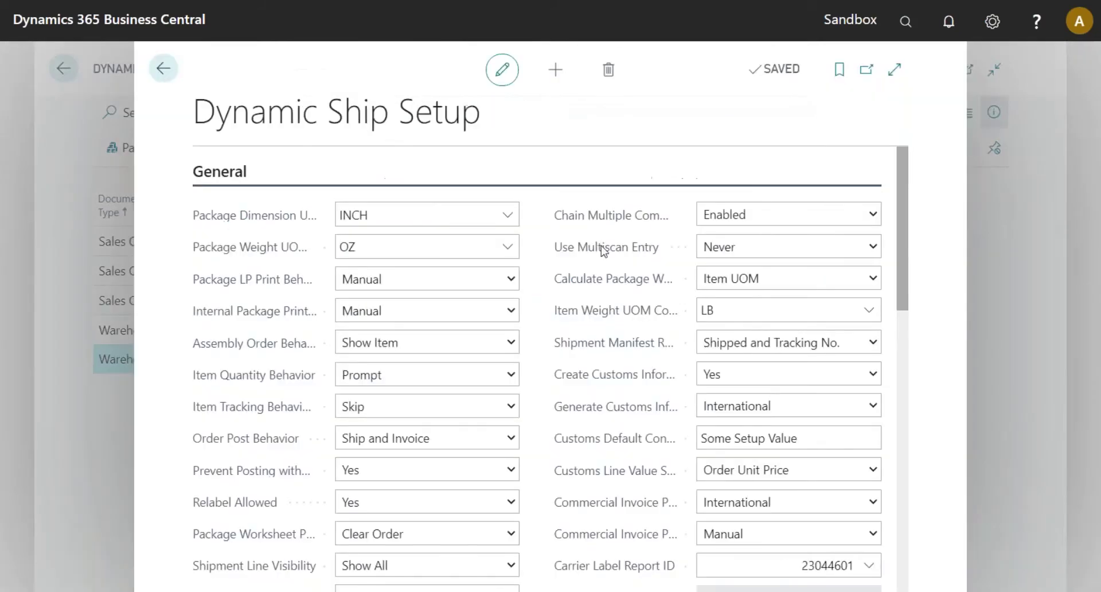
{"action": "scroll", "coordinate": [269, 287], "scroll_direction": "down", "scroll_amount": 1}
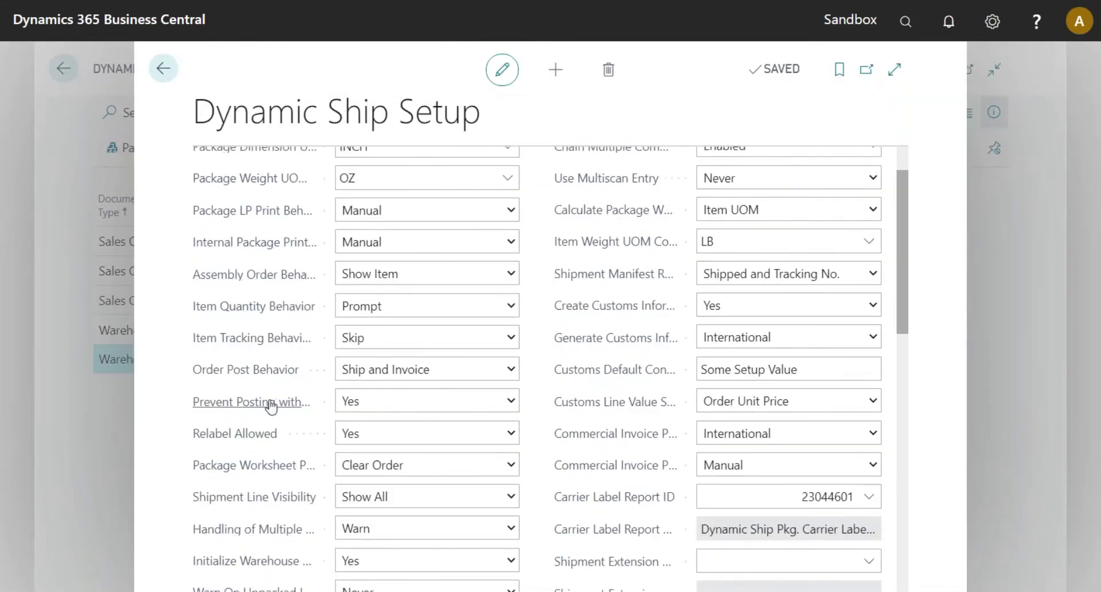
{"action": "mouse_move", "coordinate": [267, 409]}
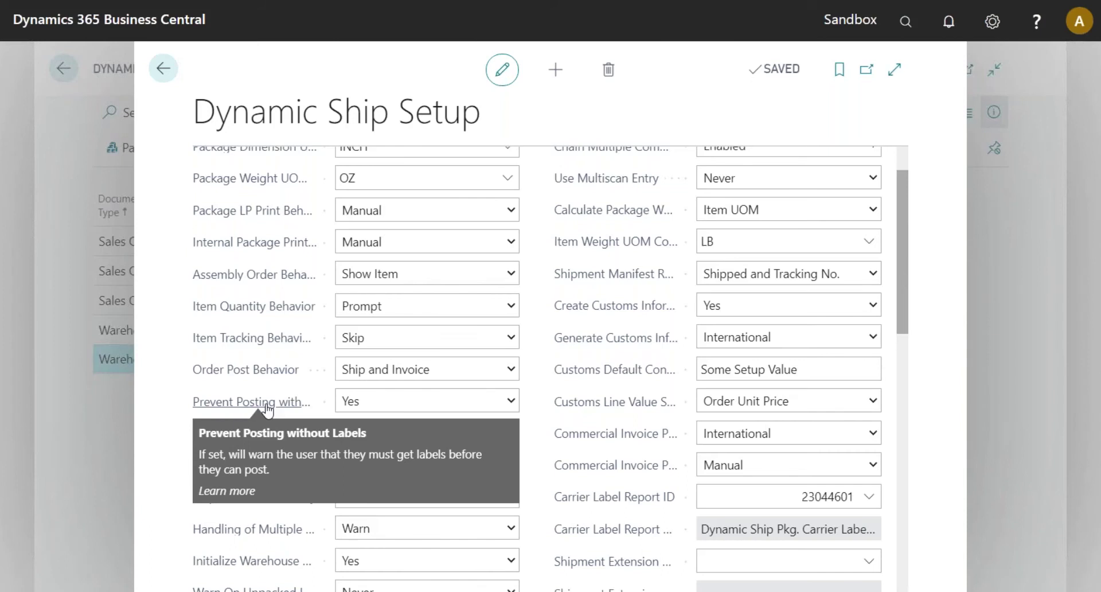
{"action": "left_click", "coordinate": [168, 73]}
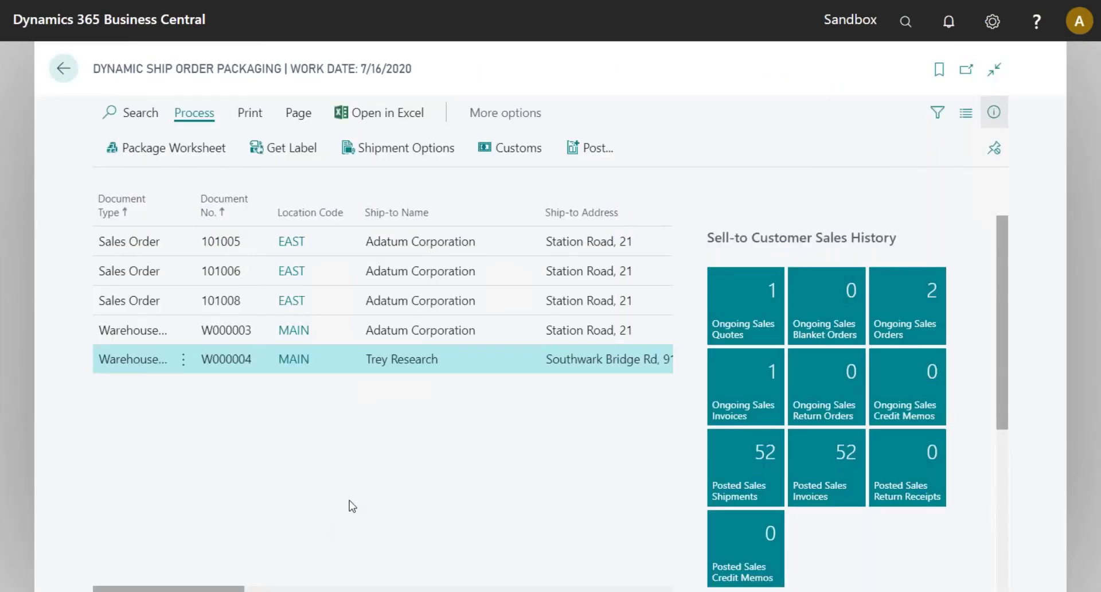
Open the package worksheet for sales order 101008 and ready its Scan Here field
{"action": "key", "text": "Up"}
{"action": "key", "text": "Up"}
{"action": "key", "text": "Left"}
{"action": "key", "text": "Left"}
{"action": "key", "text": "Left"}
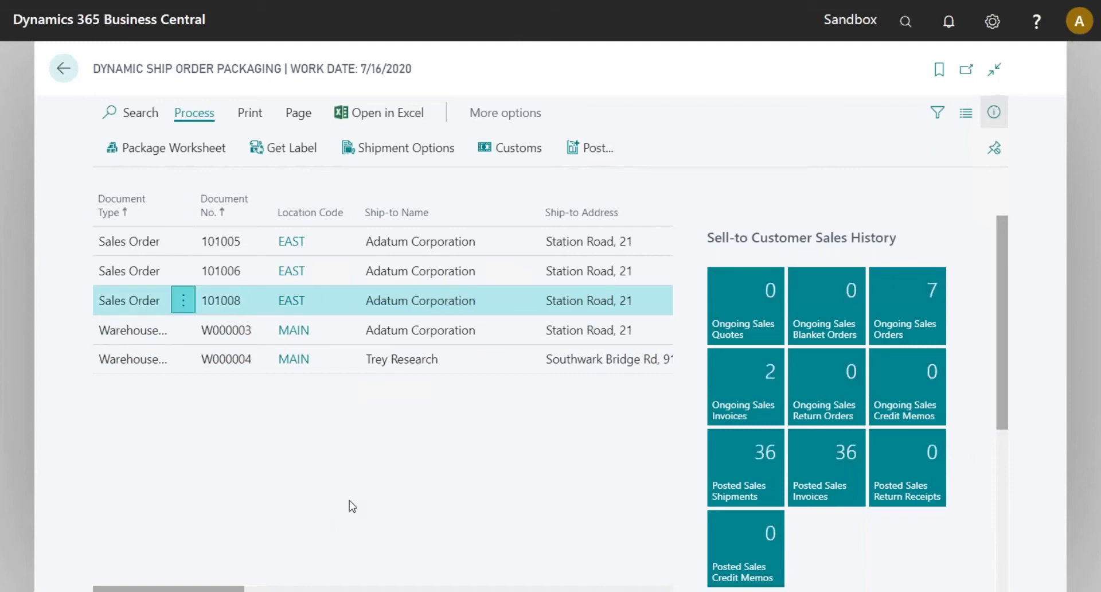
{"action": "key", "text": "Return"}
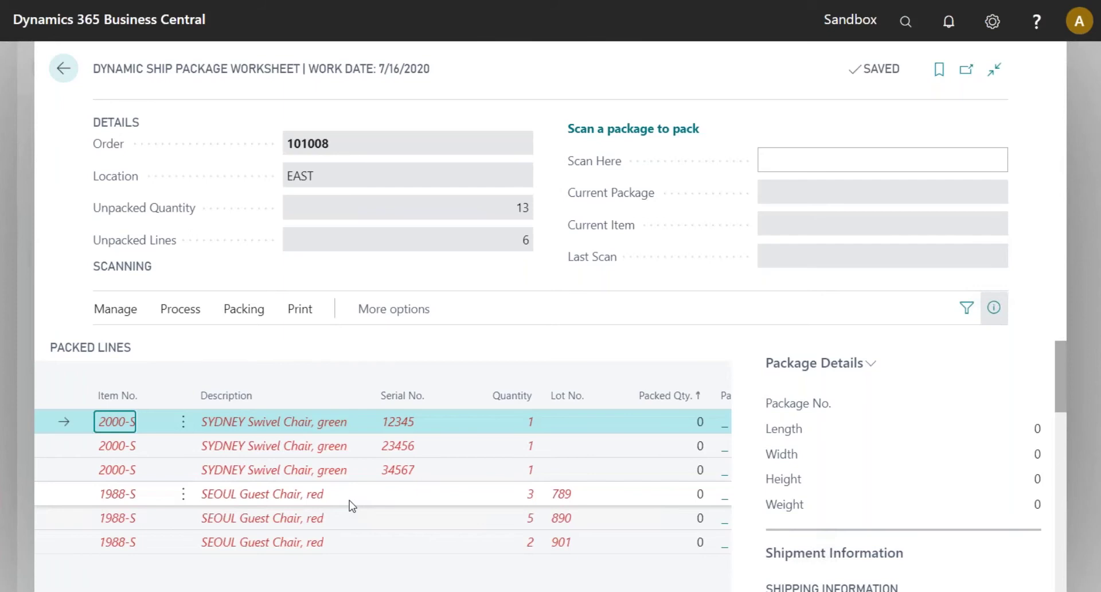
{"action": "left_click", "coordinate": [792, 163]}
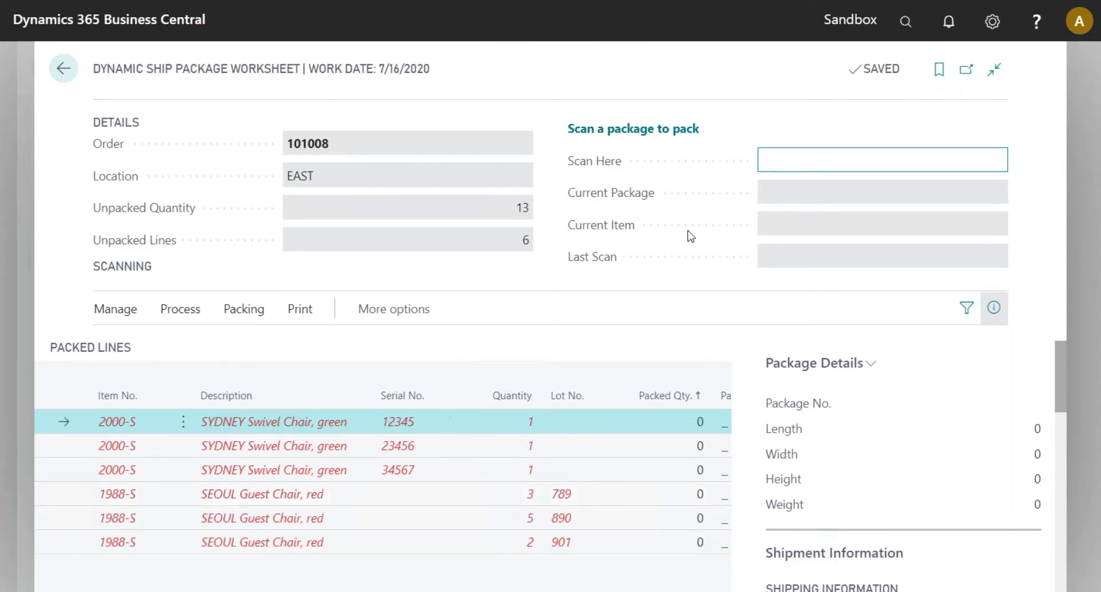
Open Dynamic Ship Setup, keep Item Tracking Behavior at Skip, and close the page
{"action": "key", "text": "alt+q"}
{"action": "type", "text": "sh"}
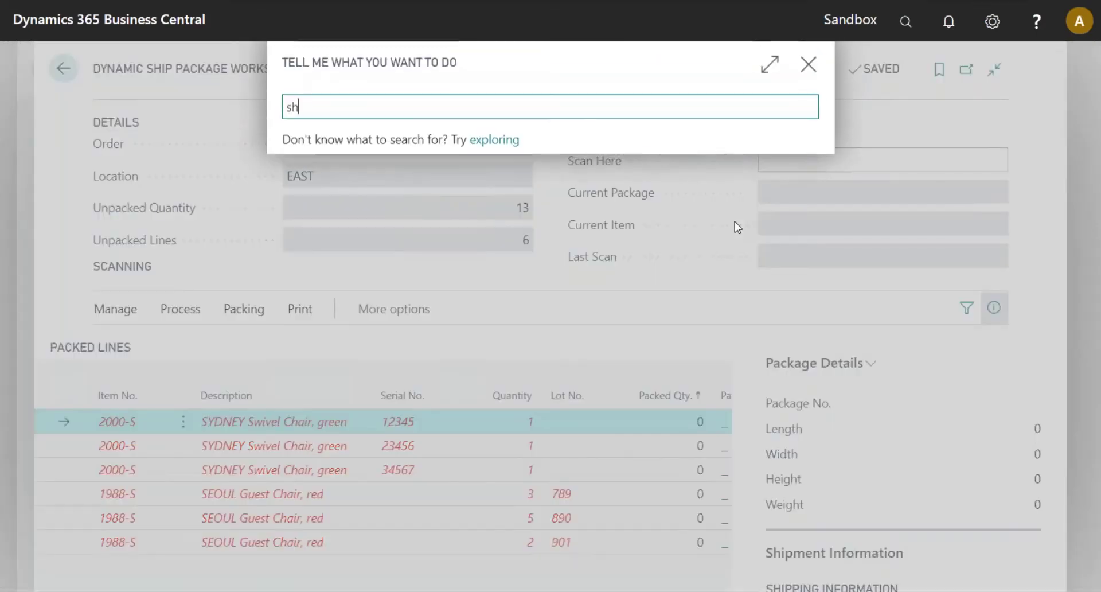
{"action": "type", "text": "ip set"}
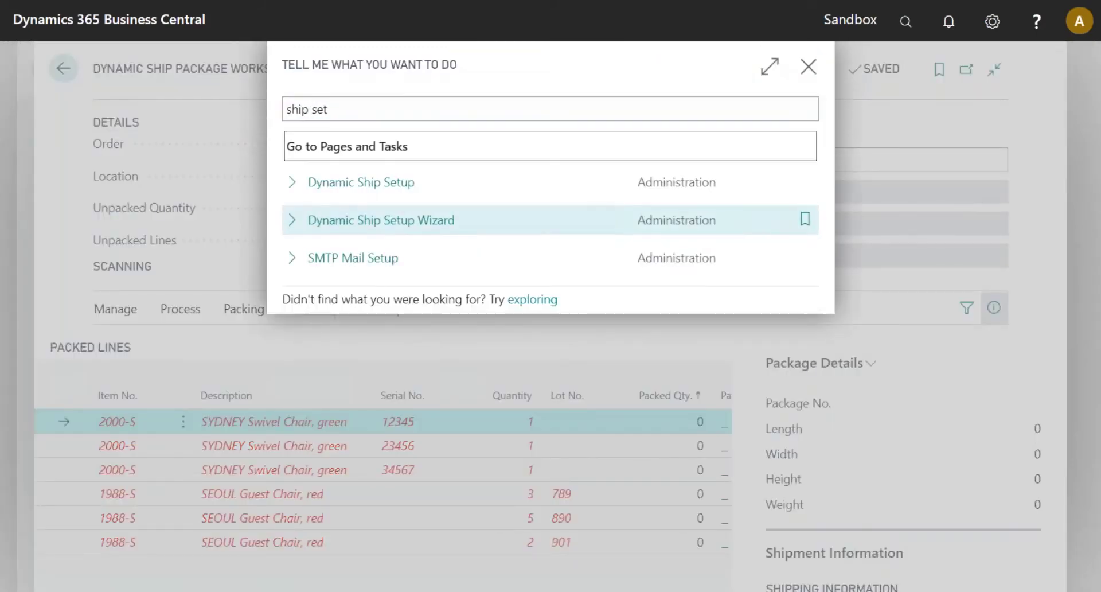
{"action": "key", "text": "Down"}
{"action": "key", "text": "Down"}
{"action": "key", "text": "Up"}
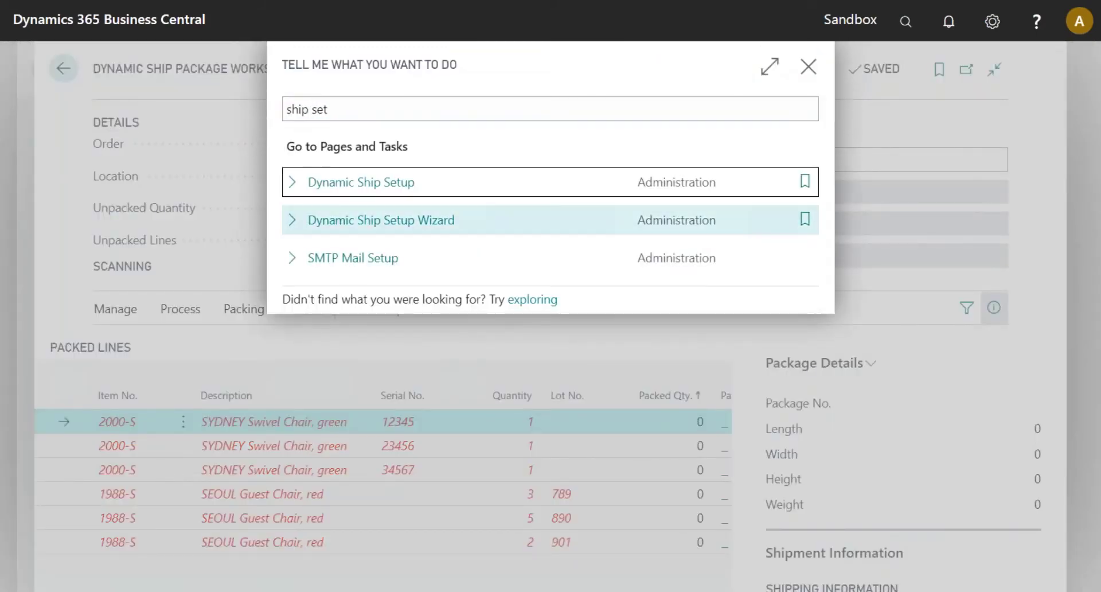
{"action": "key", "text": "Return"}
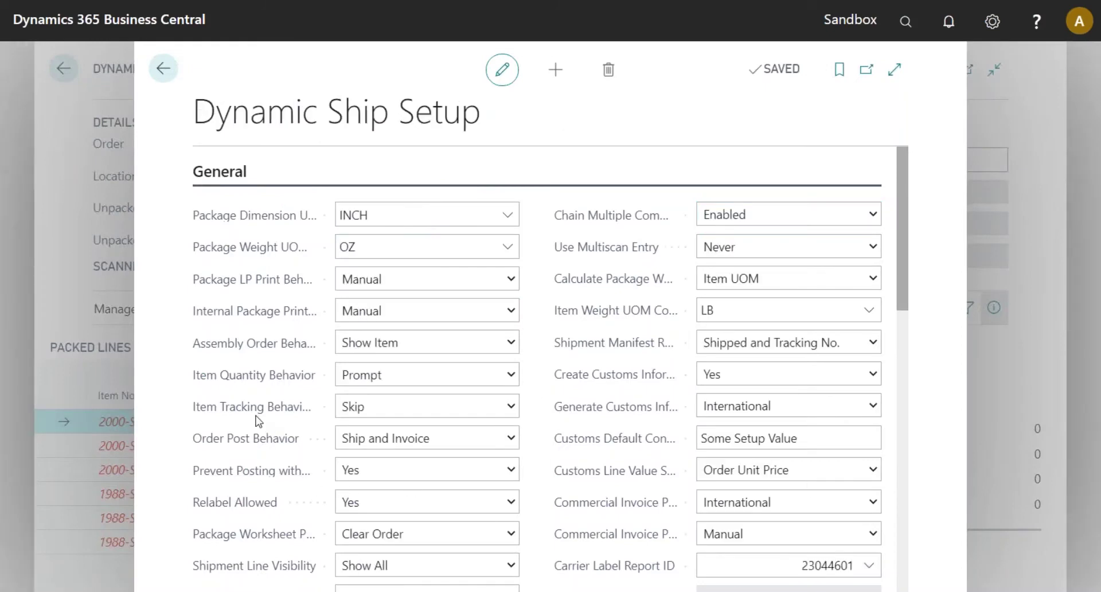
{"action": "left_click", "coordinate": [441, 415]}
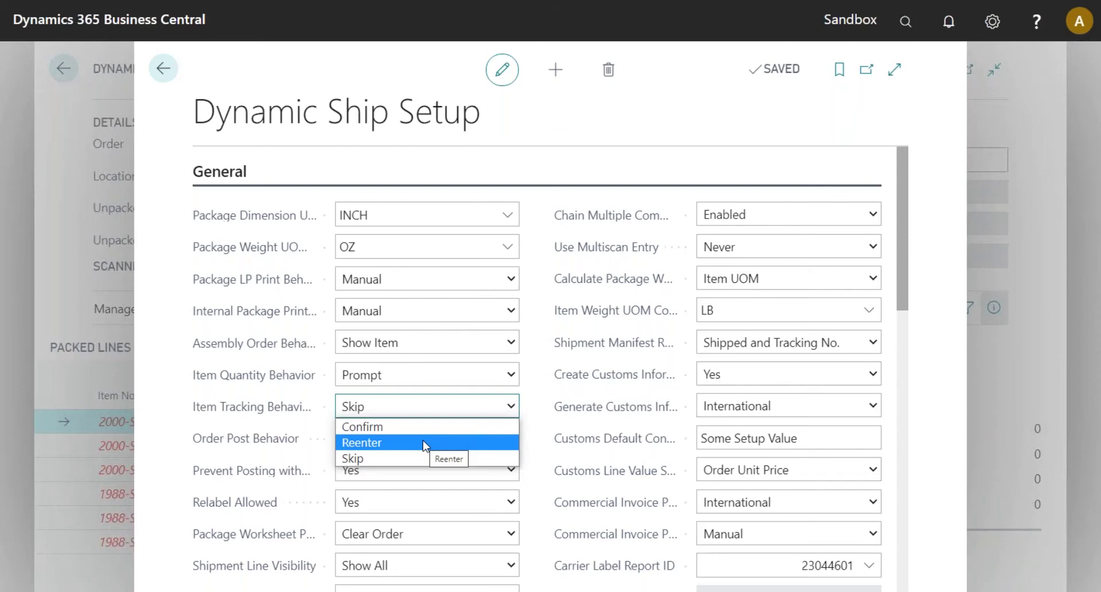
{"action": "left_click", "coordinate": [390, 459]}
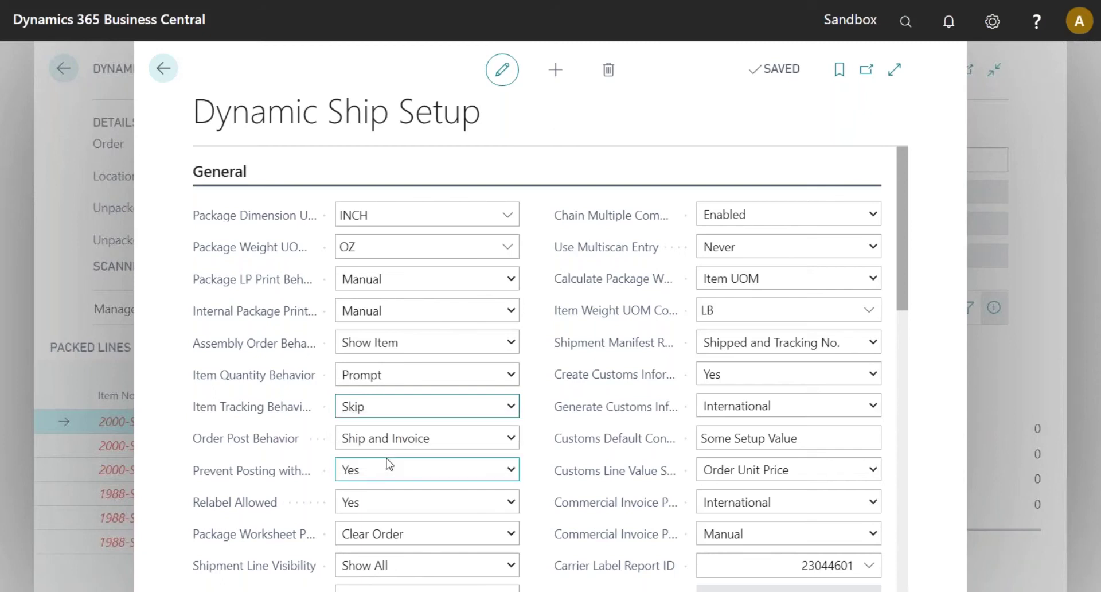
{"action": "key", "text": "Tab"}
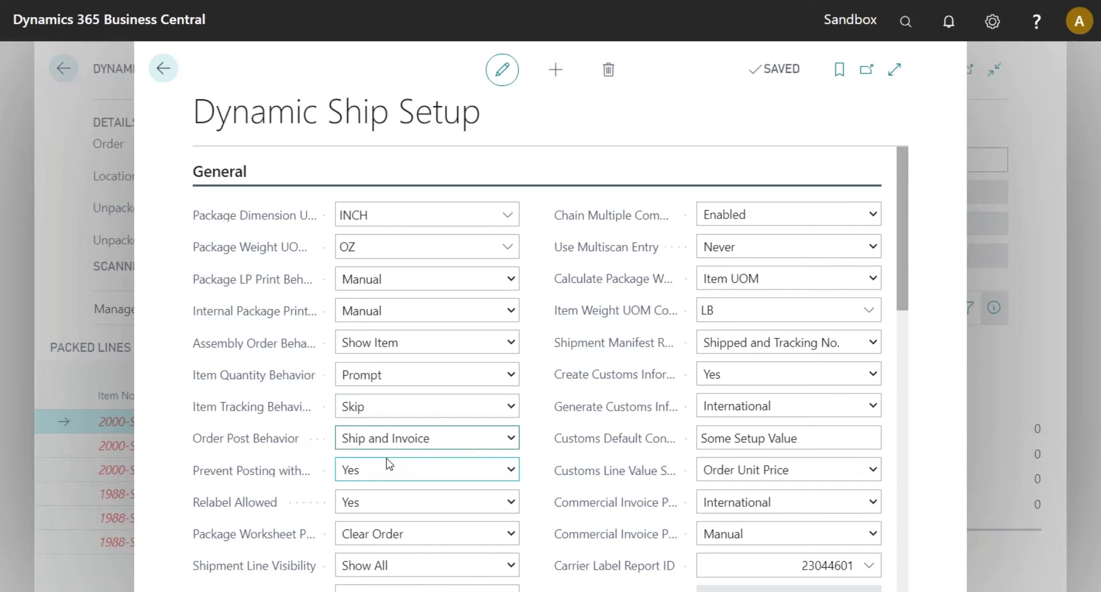
{"action": "key", "text": "Escape"}
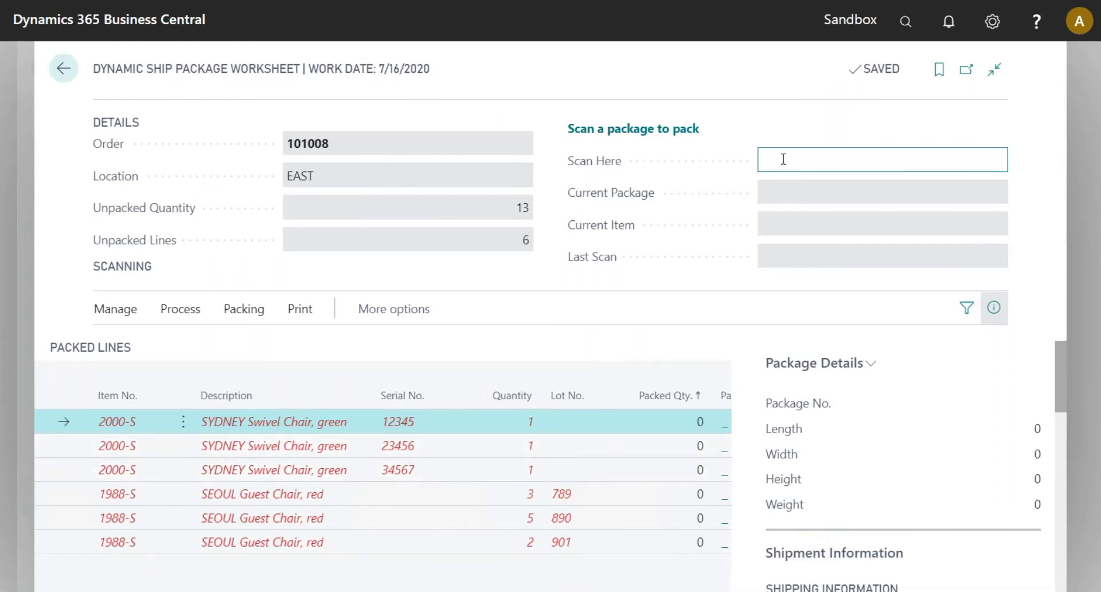
Pack one 2000-S chair (serial 12345) into package LP000040 and close it with --clp0
{"action": "type", "text": "--"}
{"action": "key", "text": "BackSpace"}
{"action": "key", "text": "BackSpace"}
{"action": "type", "text": "%lp1%test2"}
{"action": "key", "text": "Return"}
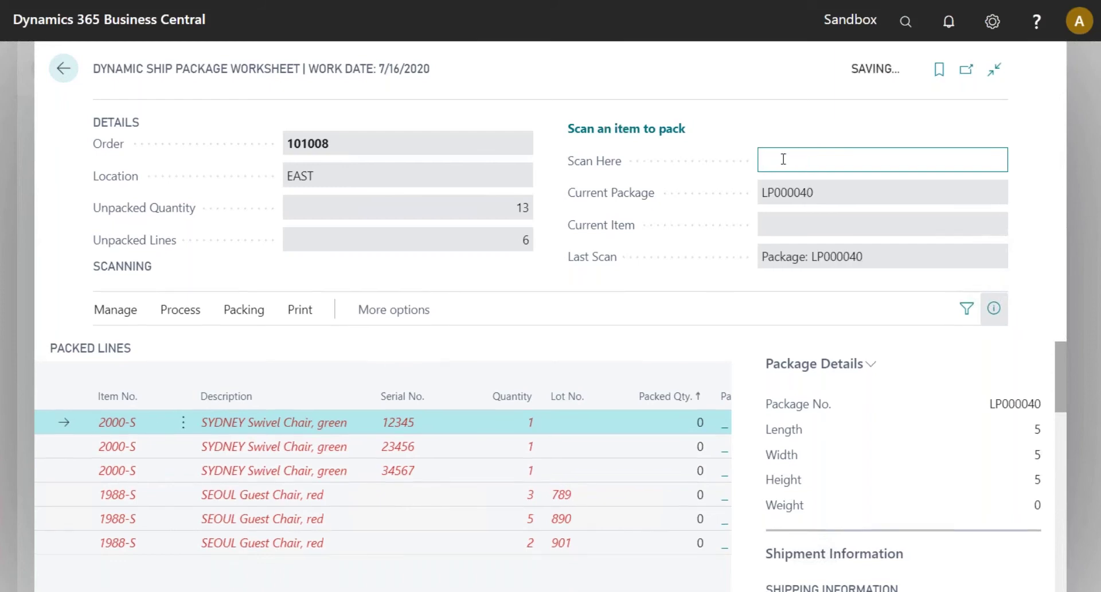
{"action": "type", "text": "2000-qa"}
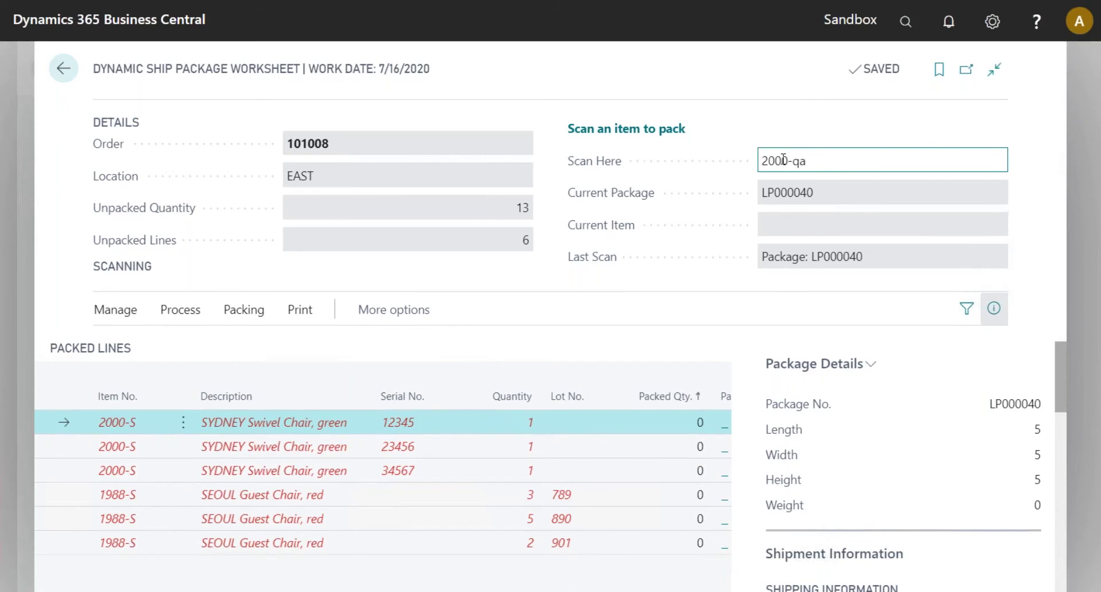
{"action": "key", "text": "BackSpace"}
{"action": "key", "text": "BackSpace"}
{"action": "type", "text": "a"}
{"action": "key", "text": "Return"}
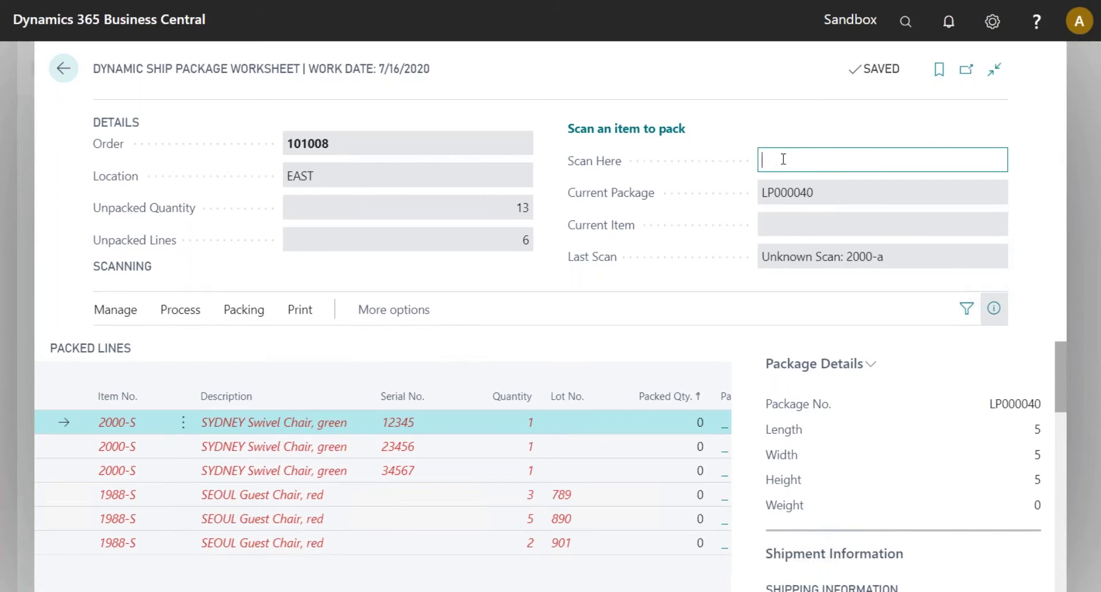
{"action": "type", "text": "2000-s"}
{"action": "key", "text": "Return"}
{"action": "type", "text": "1"}
{"action": "key", "text": "Return"}
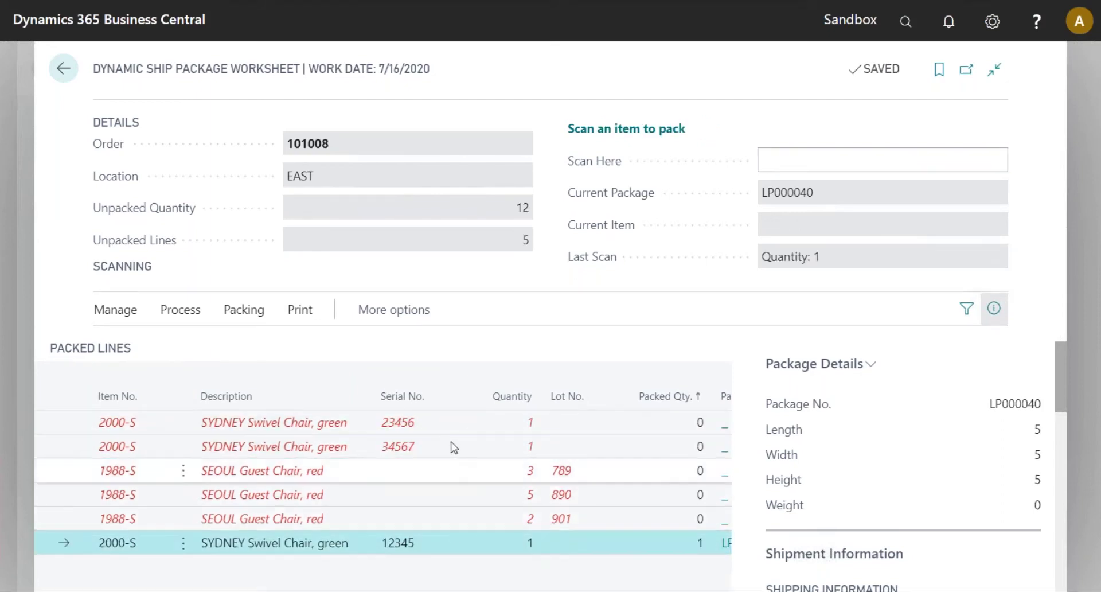
{"action": "left_click", "coordinate": [846, 159]}
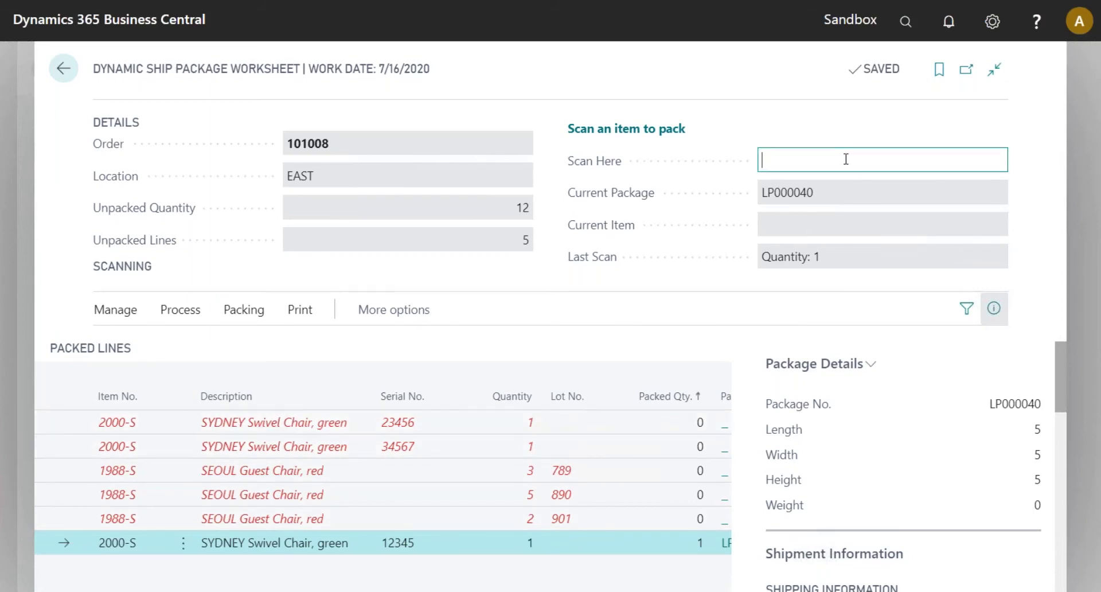
{"action": "type", "text": "--clp0"}
{"action": "key", "text": "Return"}
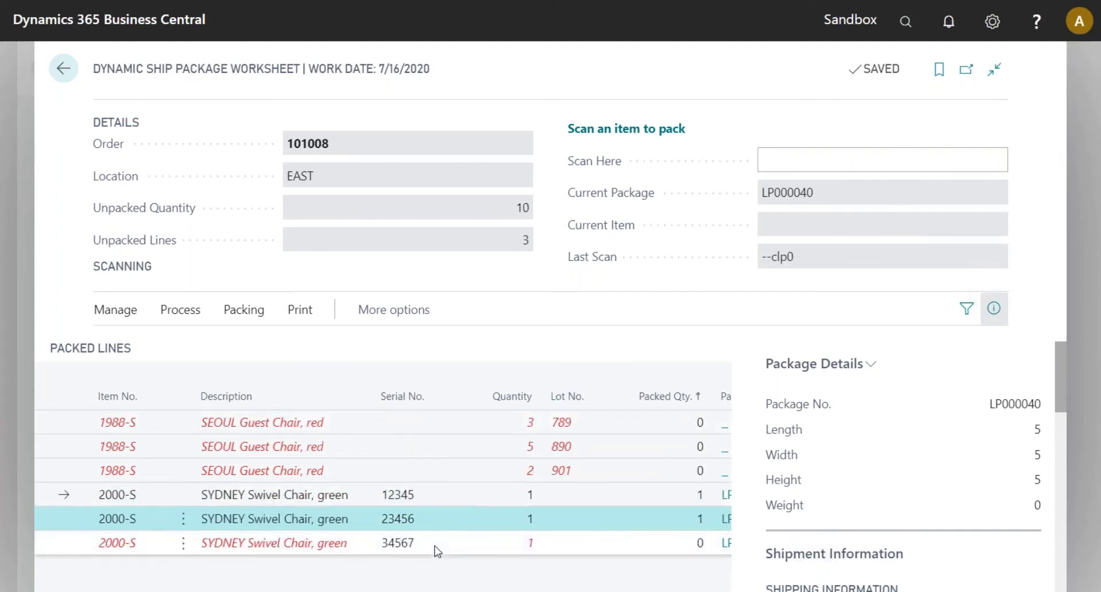
Check the serial 23456 line, then pack two 1988-S chairs into new package LP000043 and close it
{"action": "left_click", "coordinate": [400, 501]}
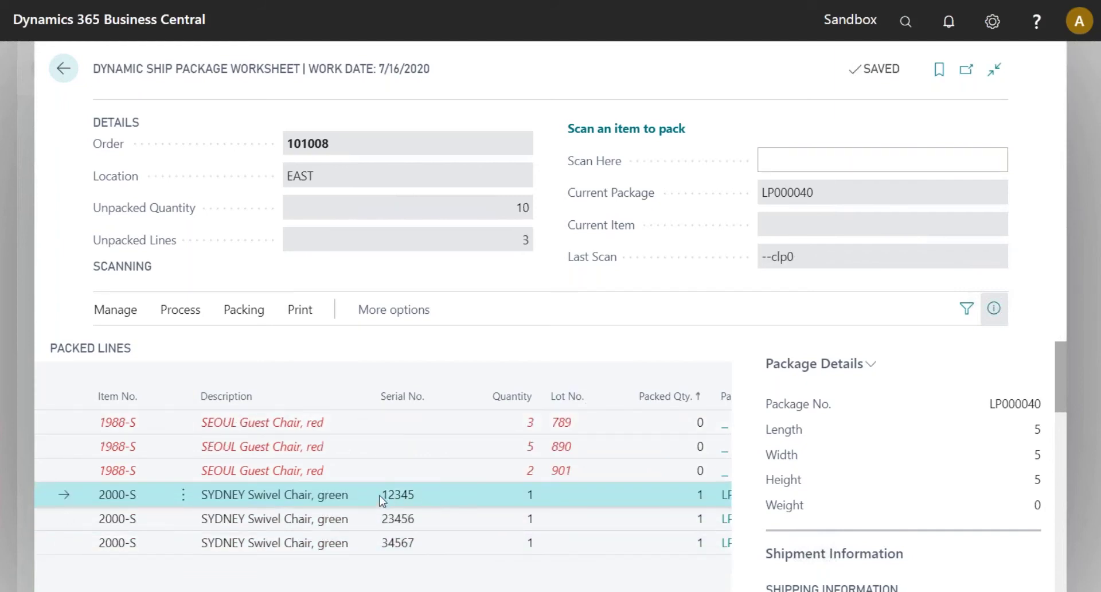
{"action": "left_click", "coordinate": [385, 522]}
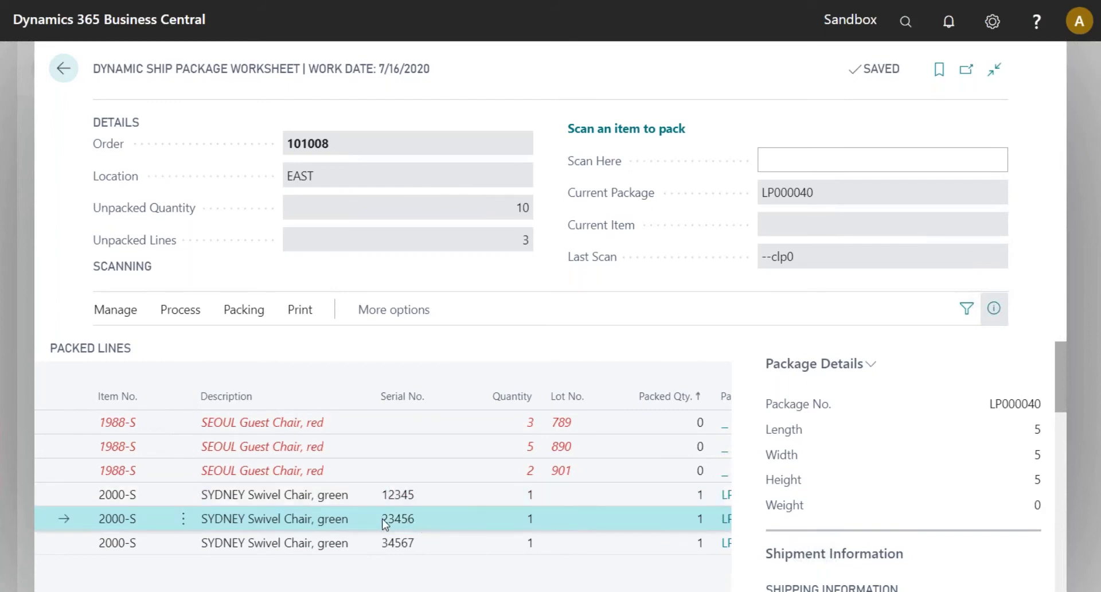
{"action": "left_click_drag", "start_coordinate": [385, 521], "coordinate": [427, 522]}
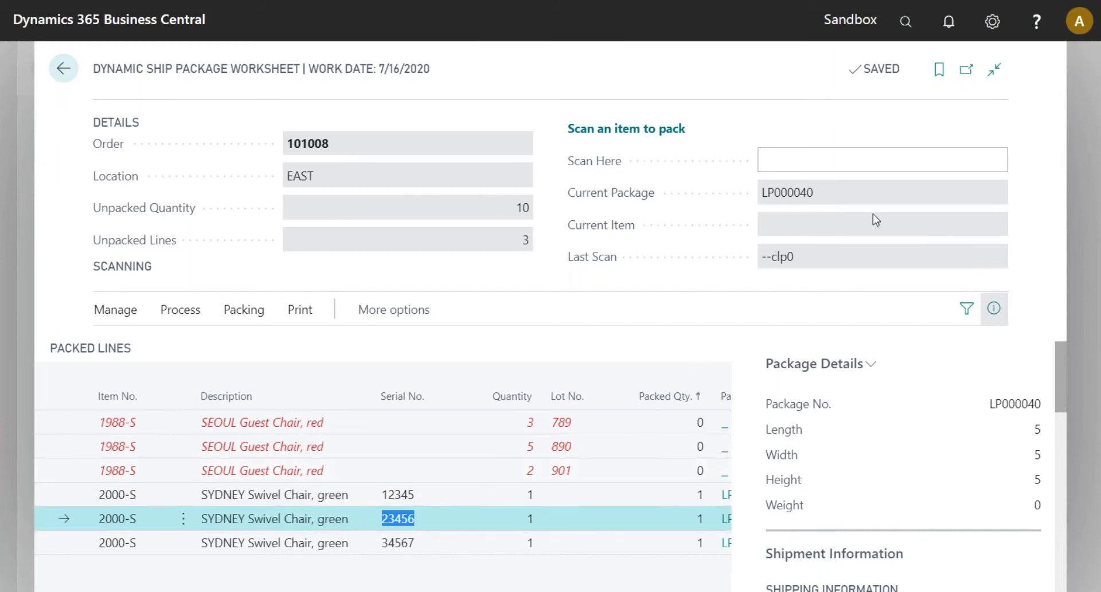
{"action": "left_click", "coordinate": [822, 162]}
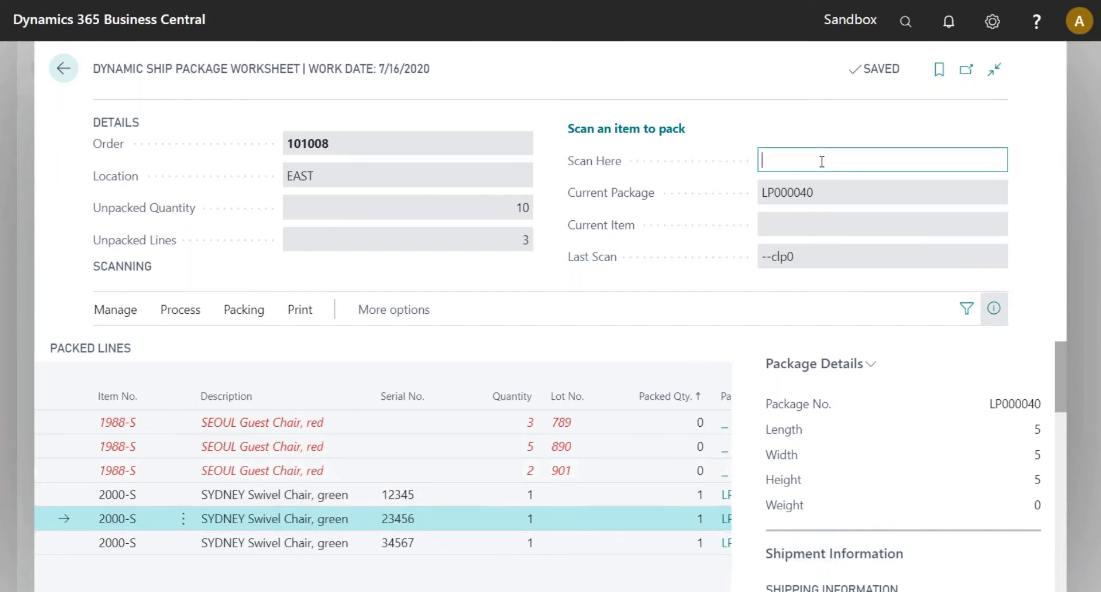
{"action": "type", "text": "%lpt%test2"}
{"action": "key", "text": "Return"}
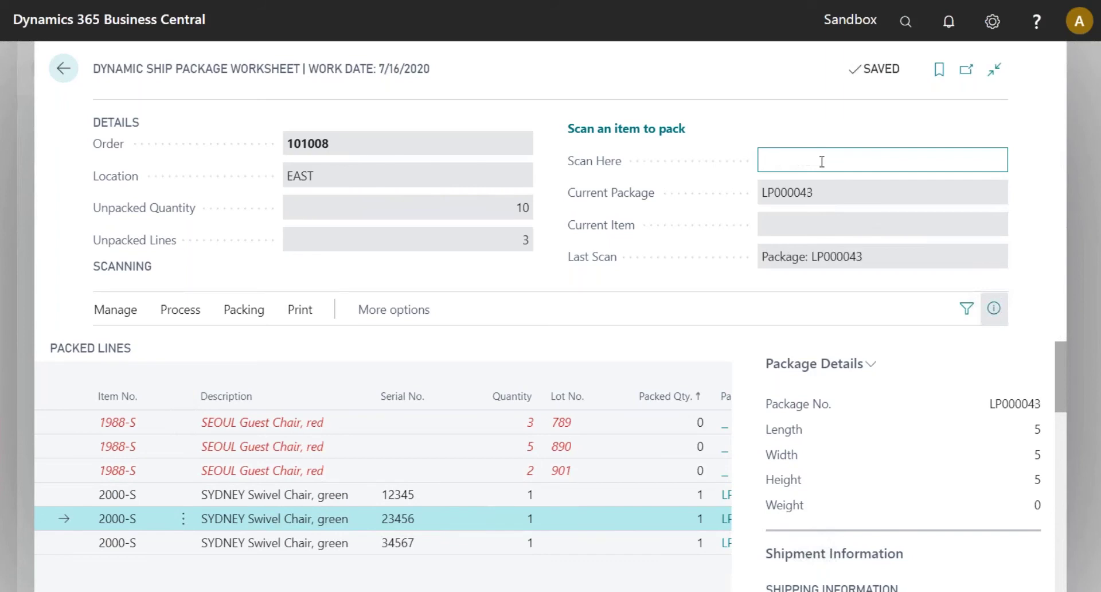
{"action": "type", "text": "1988-s"}
{"action": "key", "text": "Return"}
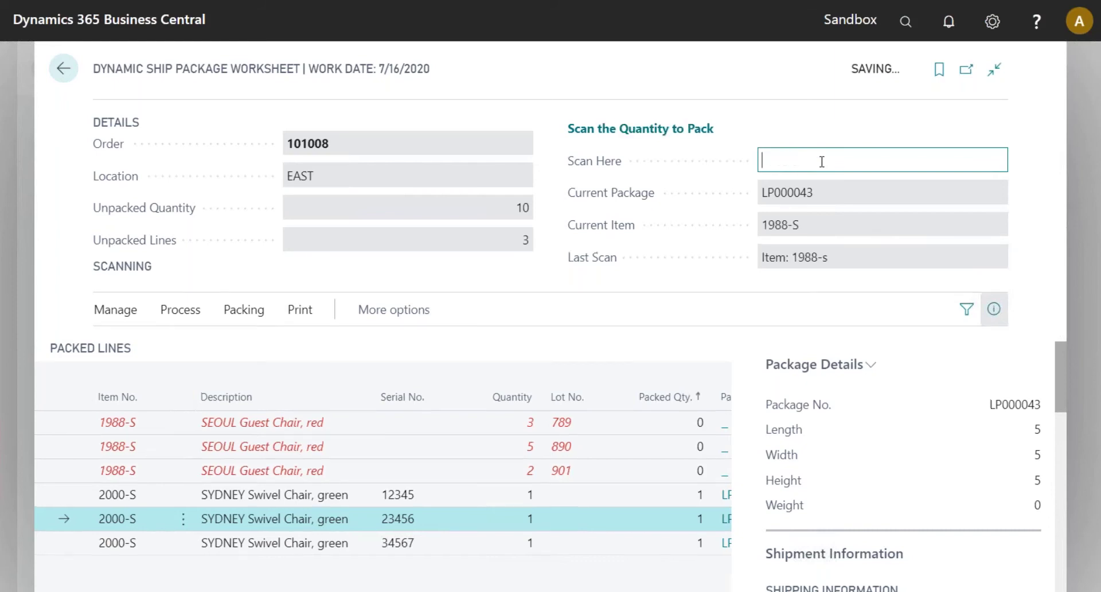
{"action": "type", "text": "2"}
{"action": "key", "text": "Return"}
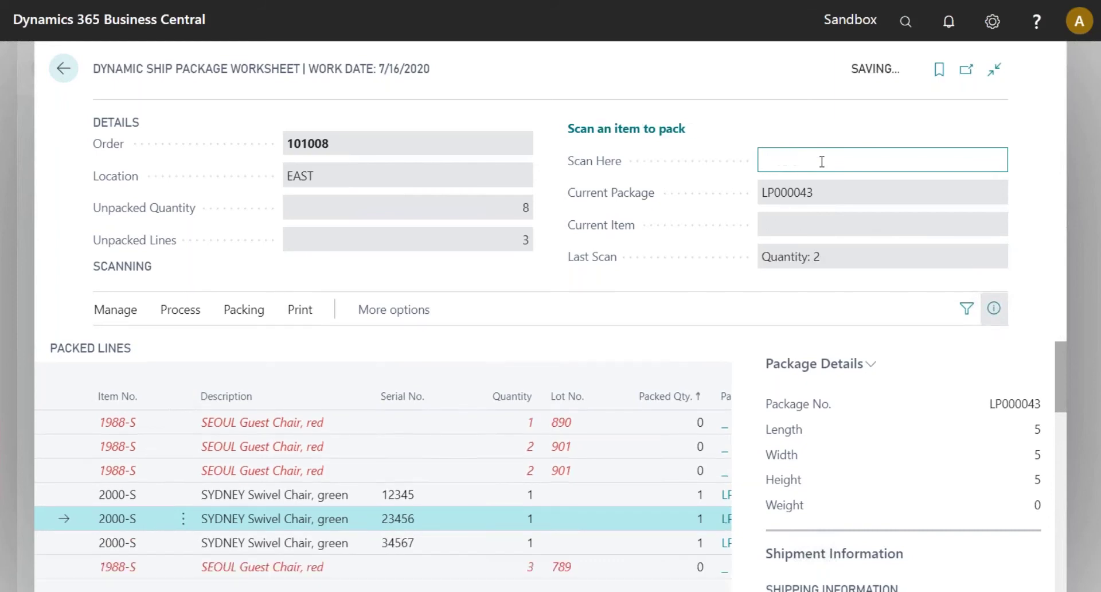
{"action": "type", "text": "--clp0"}
{"action": "key", "text": "Return"}
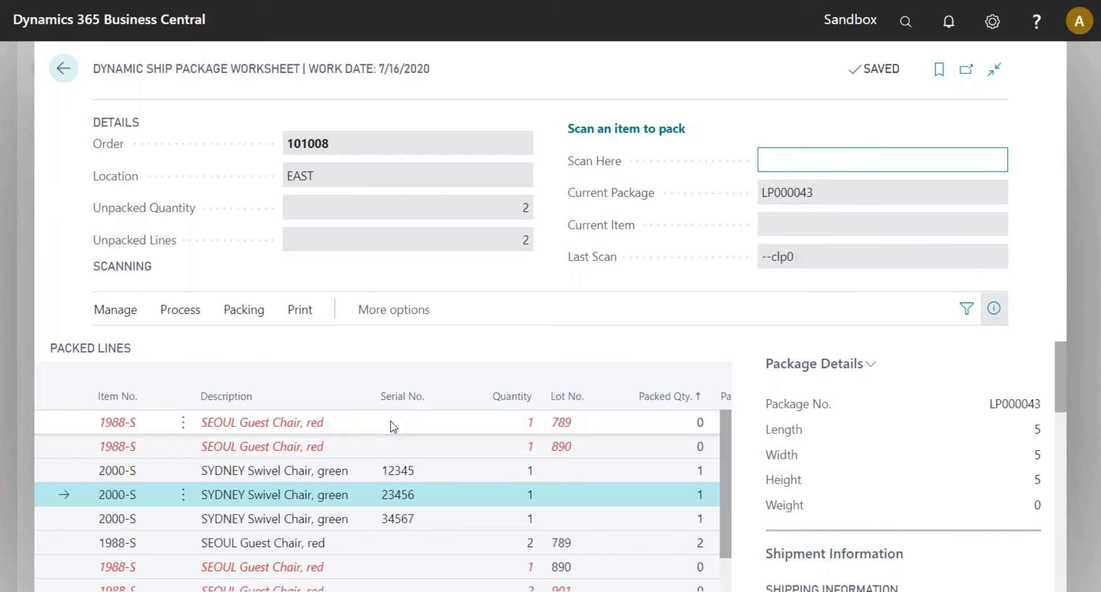
Review the 1988-S lot 789, 890 and 901 lines, then close the package worksheet
{"action": "left_click", "coordinate": [390, 425]}
{"action": "key", "text": "Down"}
{"action": "key", "text": "Down"}
{"action": "key", "text": "Down"}
{"action": "key", "text": "Down"}
{"action": "key", "text": "Down"}
{"action": "key", "text": "Down"}
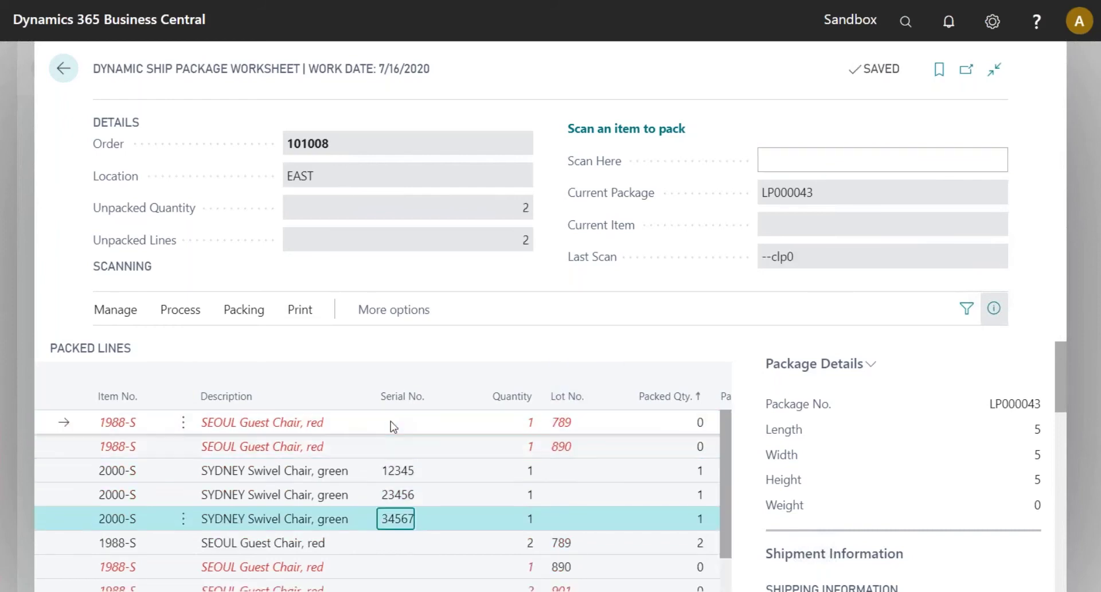
{"action": "key", "text": "Down"}
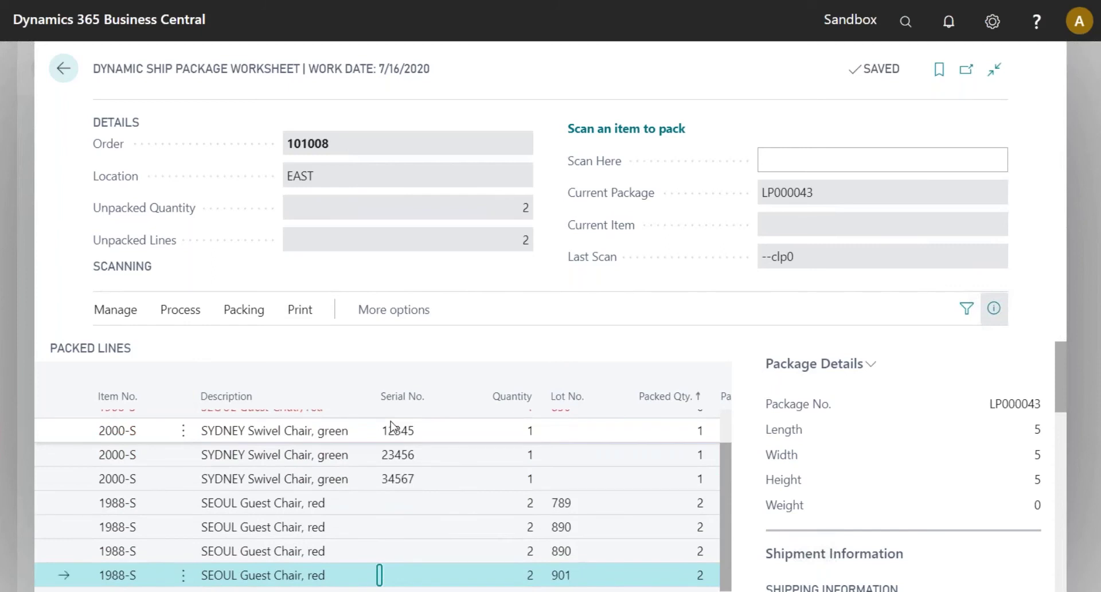
{"action": "key", "text": "Up"}
{"action": "key", "text": "Down"}
{"action": "key", "text": "Up"}
{"action": "key", "text": "Up"}
{"action": "key", "text": "Up"}
{"action": "key", "text": "Up"}
{"action": "key", "text": "Up"}
{"action": "key", "text": "Up"}
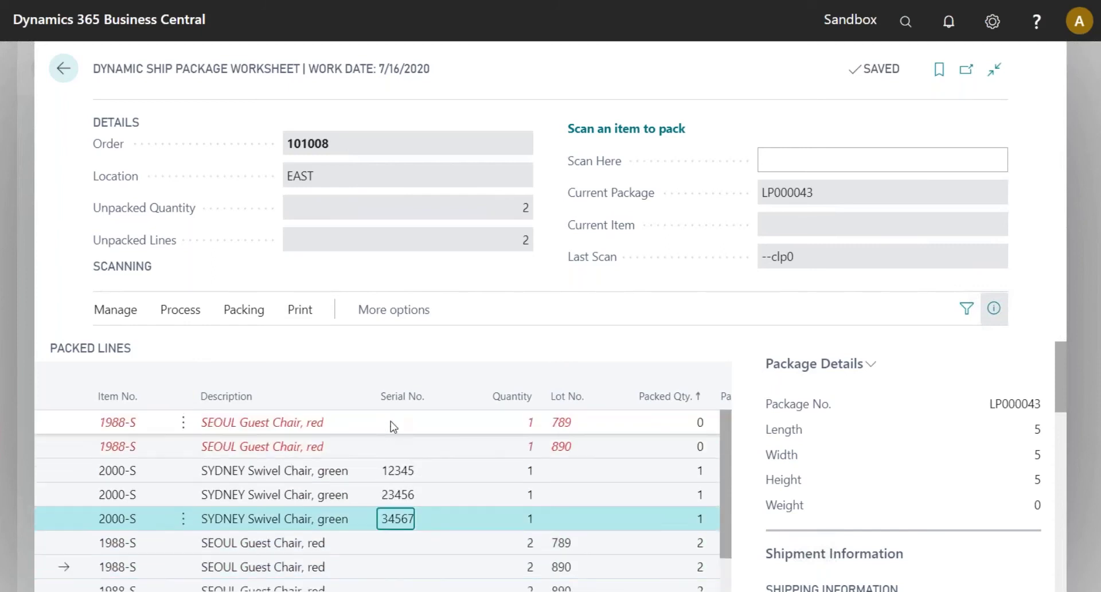
{"action": "key", "text": "Down"}
{"action": "key", "text": "Down"}
{"action": "key", "text": "Down"}
{"action": "key", "text": "Down"}
{"action": "key", "text": "Down"}
{"action": "key", "text": "Down"}
{"action": "key", "text": "Down"}
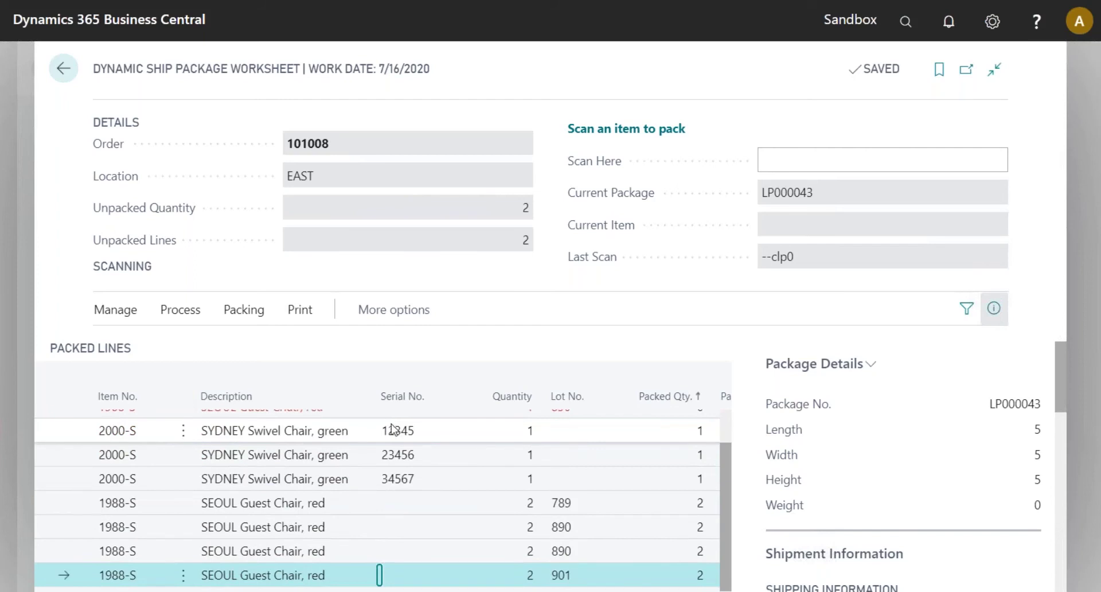
{"action": "scroll", "coordinate": [450, 507], "scroll_direction": "up", "scroll_amount": 1}
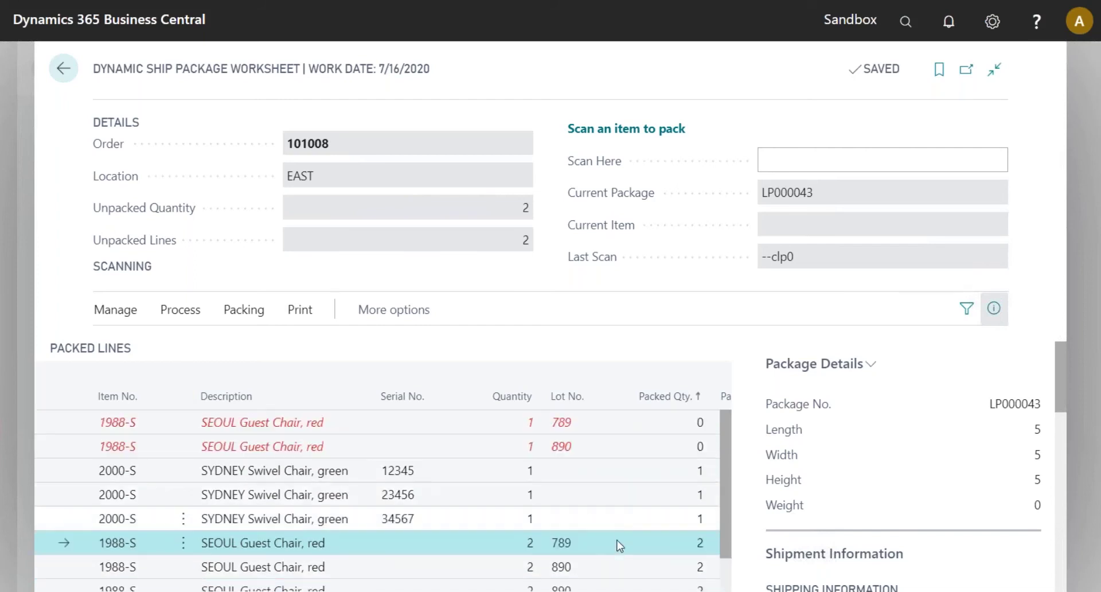
{"action": "left_click", "coordinate": [620, 542]}
{"action": "scroll", "coordinate": [652, 541], "scroll_direction": "down", "scroll_amount": 1}
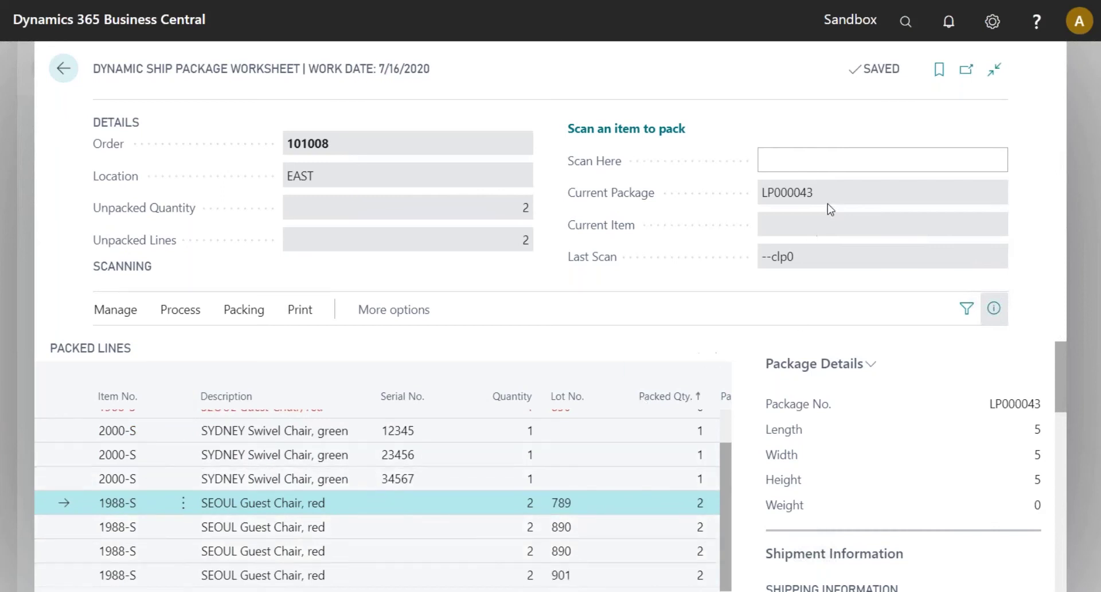
{"action": "left_click", "coordinate": [838, 167]}
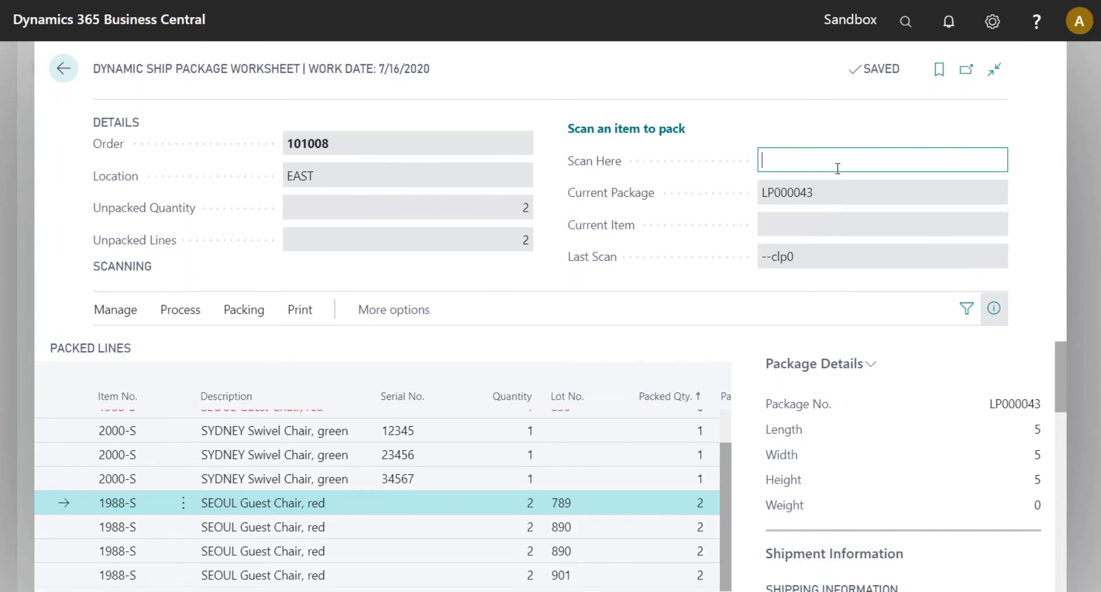
{"action": "key", "text": "Escape"}
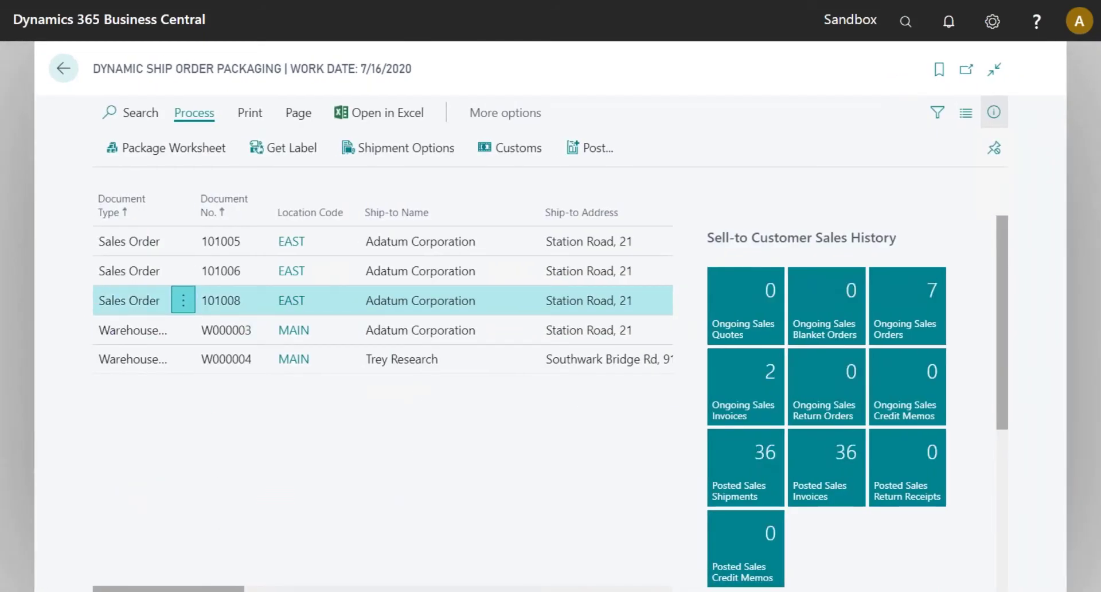
Close the Order Packaging list to return to the warehouse Role Center
{"action": "key", "text": "Escape"}
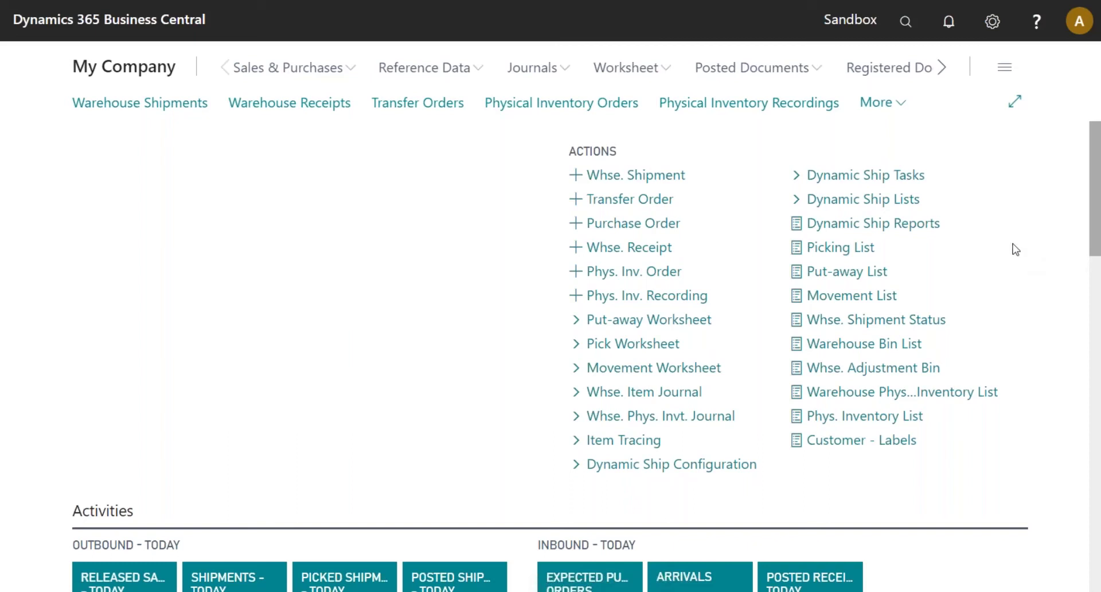
Open E-mail Templates from Dynamic Ship Configuration's Advanced Configuration menu
{"action": "left_click", "coordinate": [725, 466]}
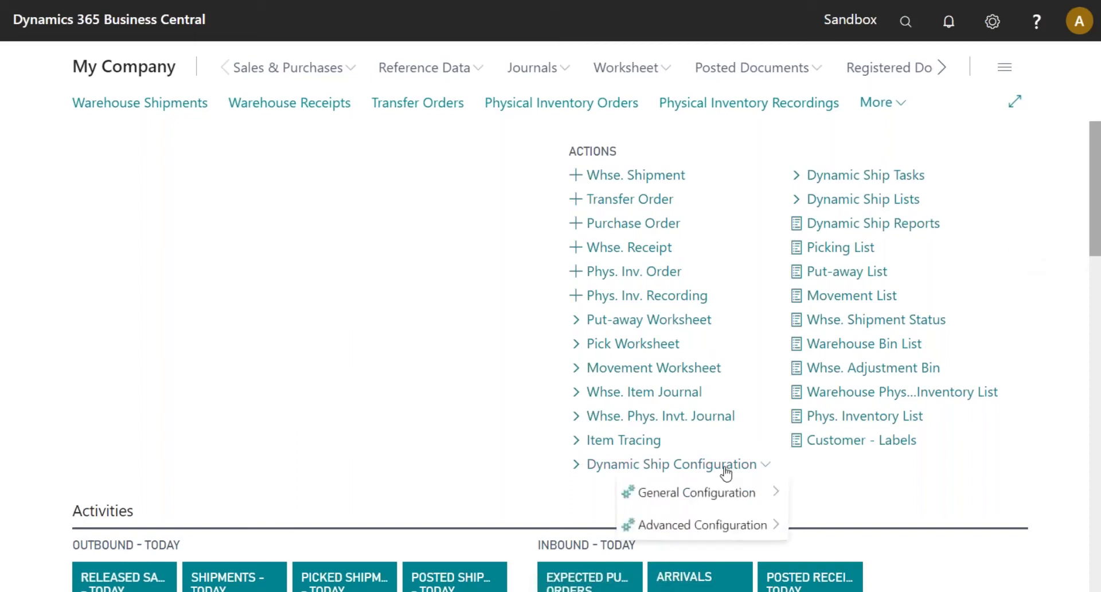
{"action": "mouse_move", "coordinate": [726, 527]}
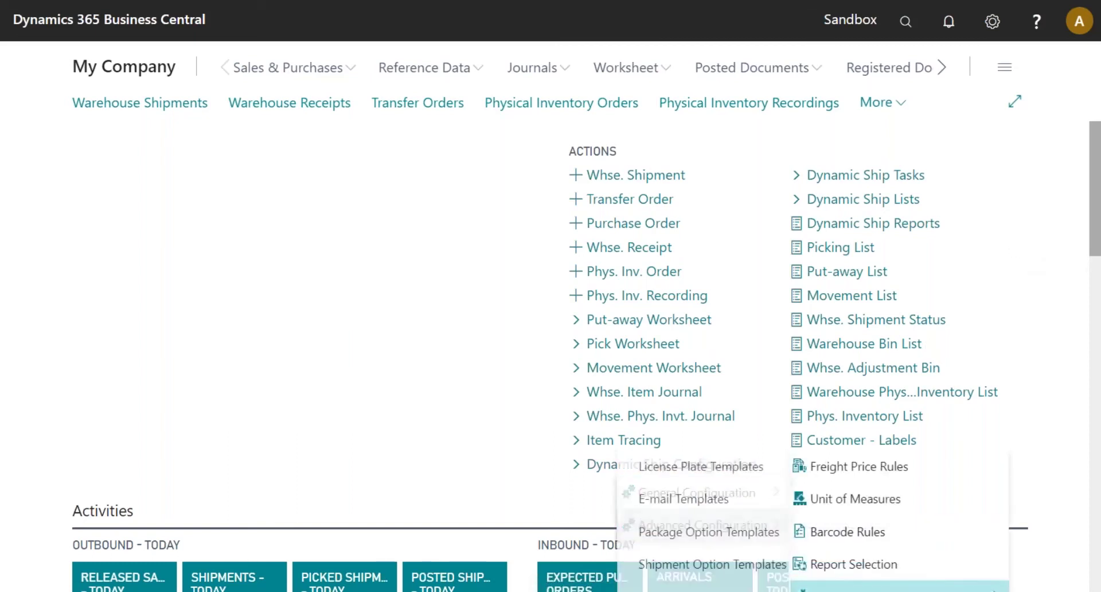
{"action": "left_click", "coordinate": [425, 445]}
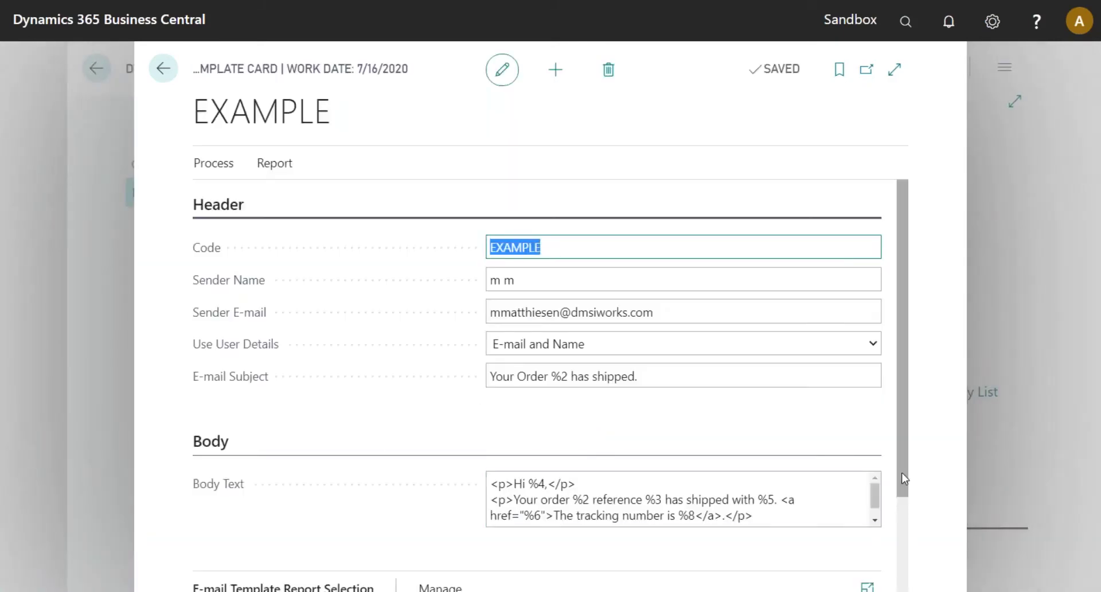
Change the EXAMPLE template's Use User Details from 'E-mail and Name' to 'No'
{"action": "scroll", "coordinate": [901, 484], "scroll_direction": "down", "scroll_amount": 1}
{"action": "scroll", "coordinate": [879, 466], "scroll_direction": "down", "scroll_amount": 1}
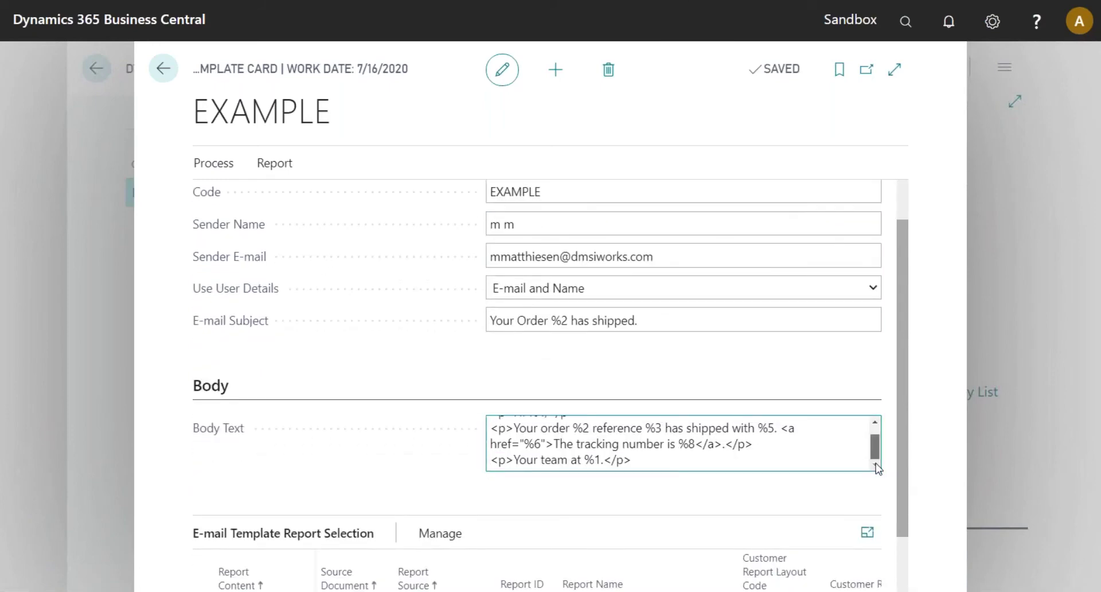
{"action": "scroll", "coordinate": [904, 441], "scroll_direction": "down", "scroll_amount": 1}
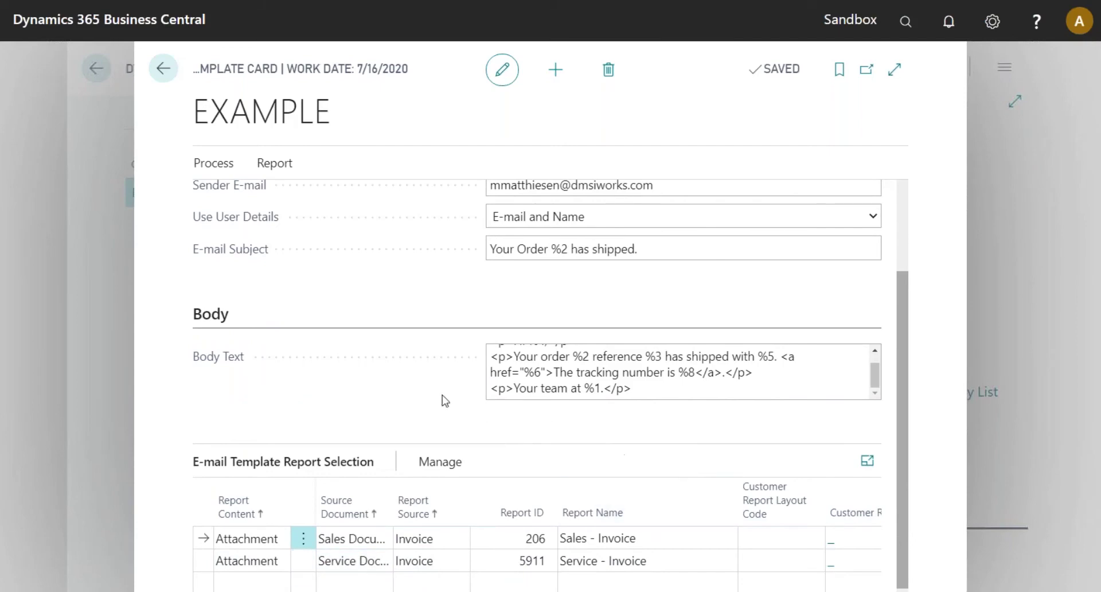
{"action": "scroll", "coordinate": [443, 404], "scroll_direction": "up", "scroll_amount": 2}
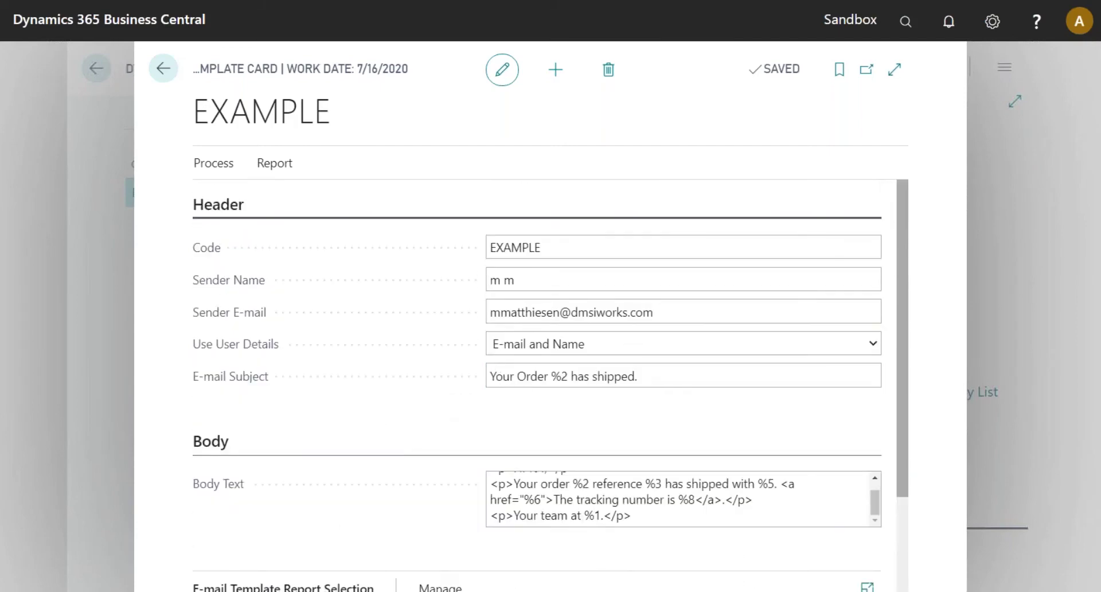
{"action": "left_click", "coordinate": [824, 347]}
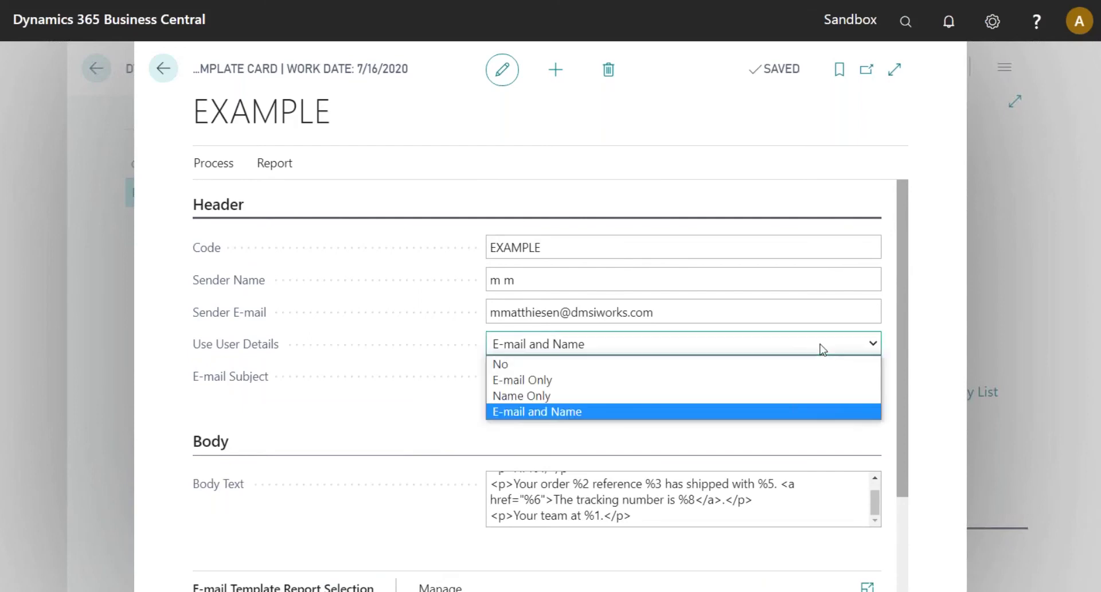
{"action": "left_click", "coordinate": [488, 364]}
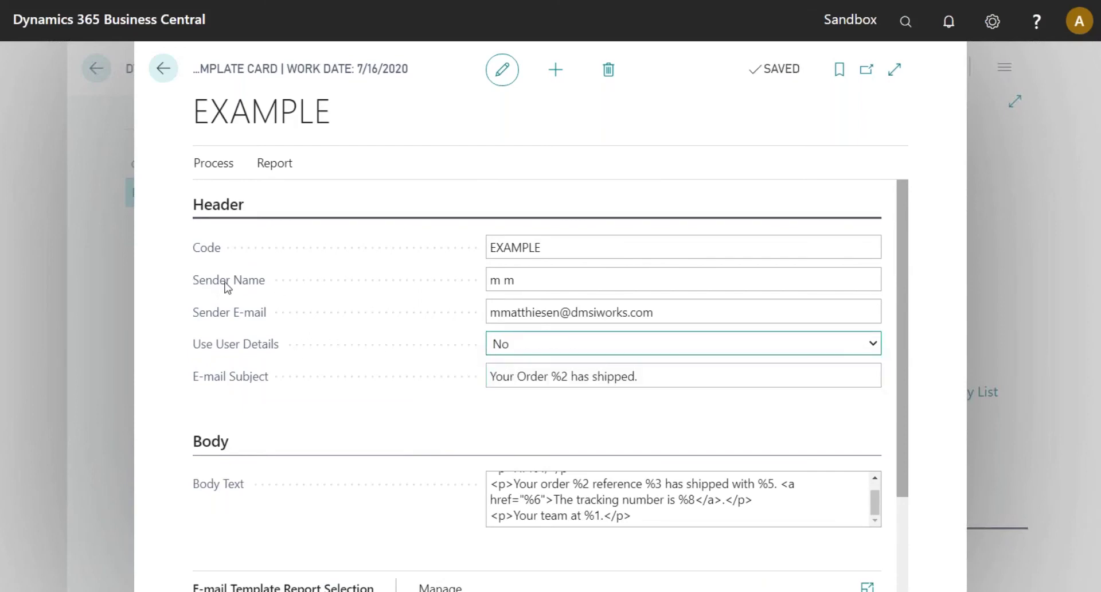
Review the code and sender fields, keep Use User Details at 'No', and select the sender e-mail
{"action": "left_click_drag", "start_coordinate": [192, 244], "coordinate": [268, 313]}
{"action": "left_click", "coordinate": [315, 316]}
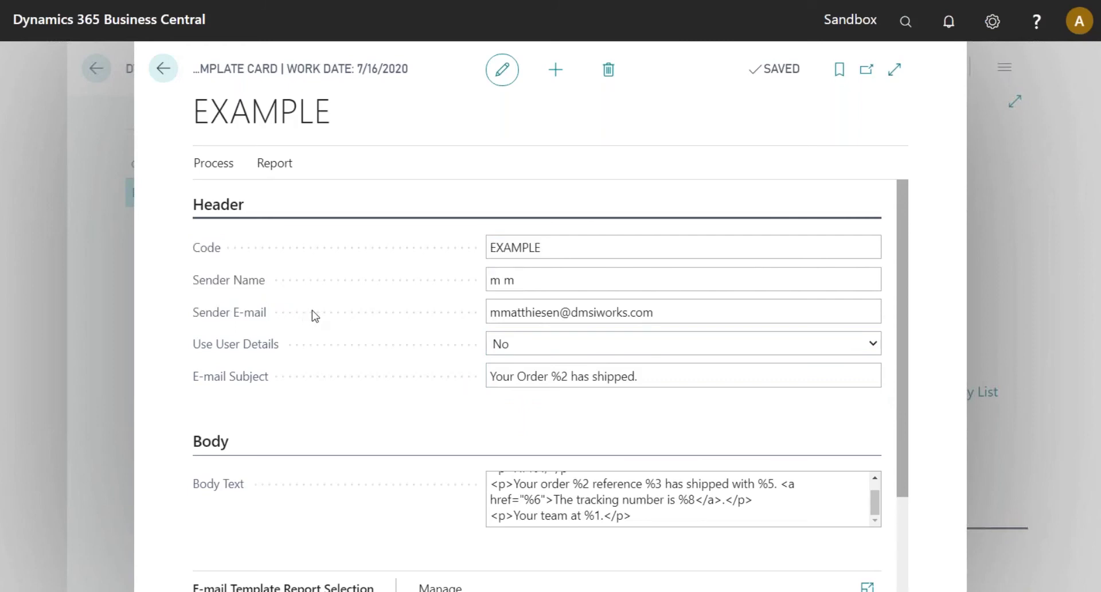
{"action": "left_click", "coordinate": [540, 339]}
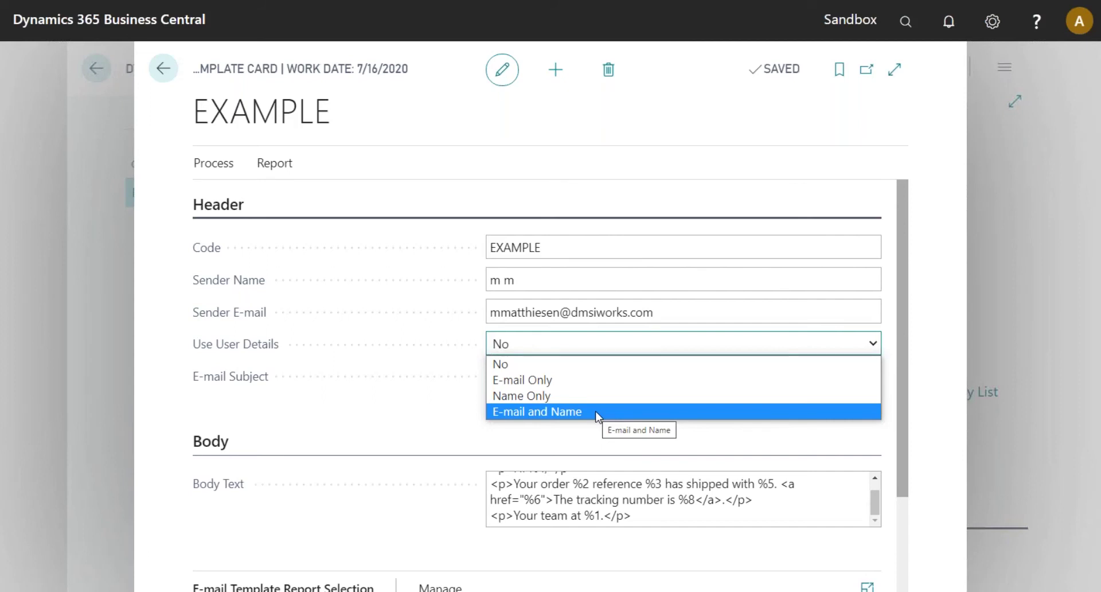
{"action": "left_click", "coordinate": [573, 362]}
{"action": "left_click", "coordinate": [724, 314]}
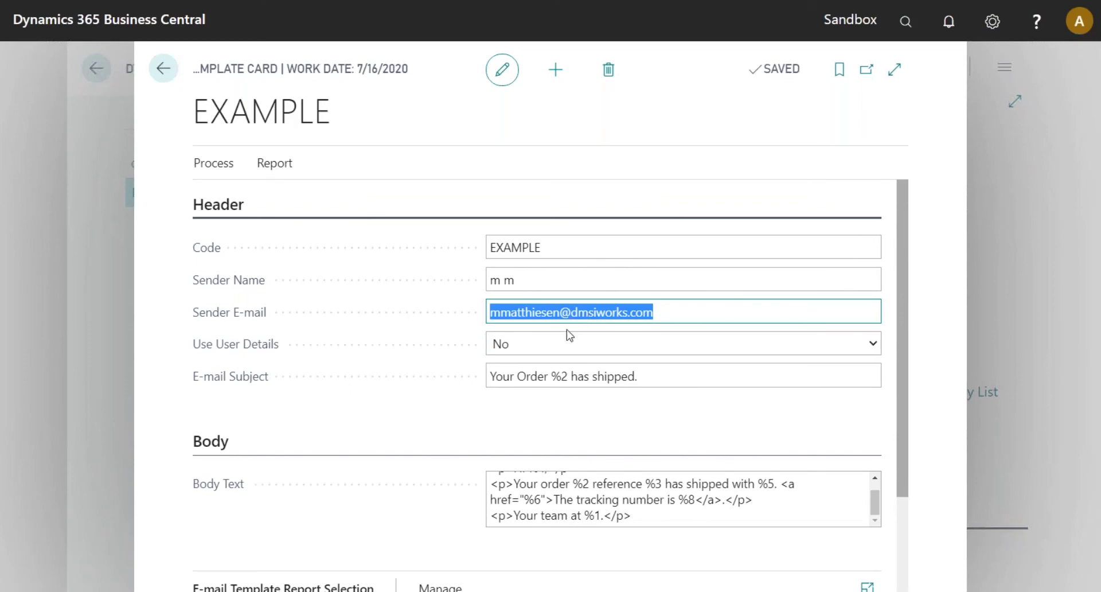
{"action": "scroll", "coordinate": [297, 358], "scroll_direction": "down", "scroll_amount": 2}
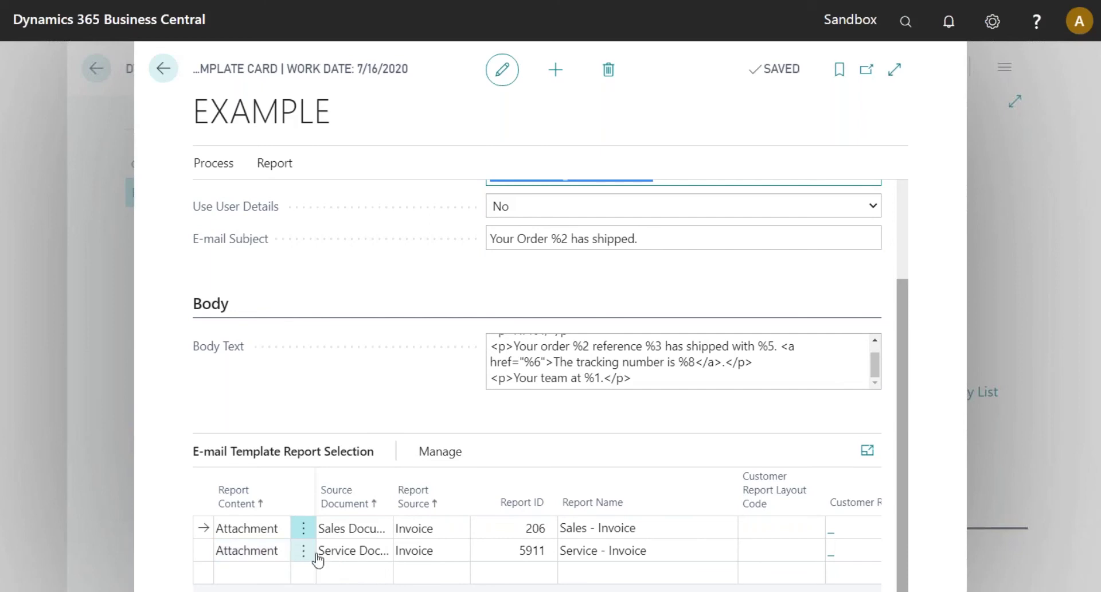
{"action": "left_click", "coordinate": [363, 531]}
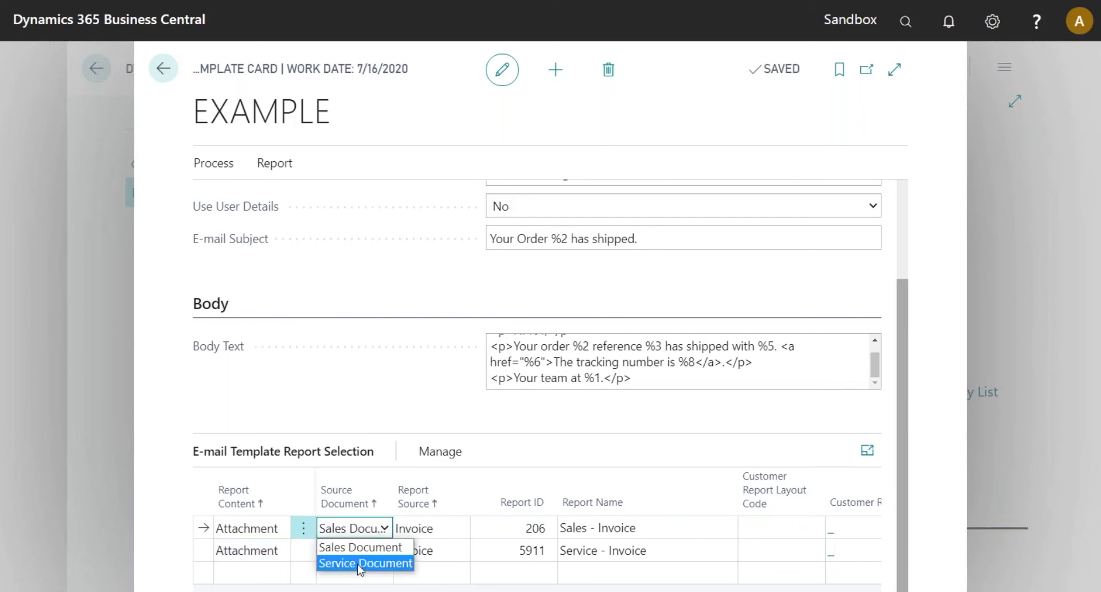
{"action": "left_click", "coordinate": [440, 531]}
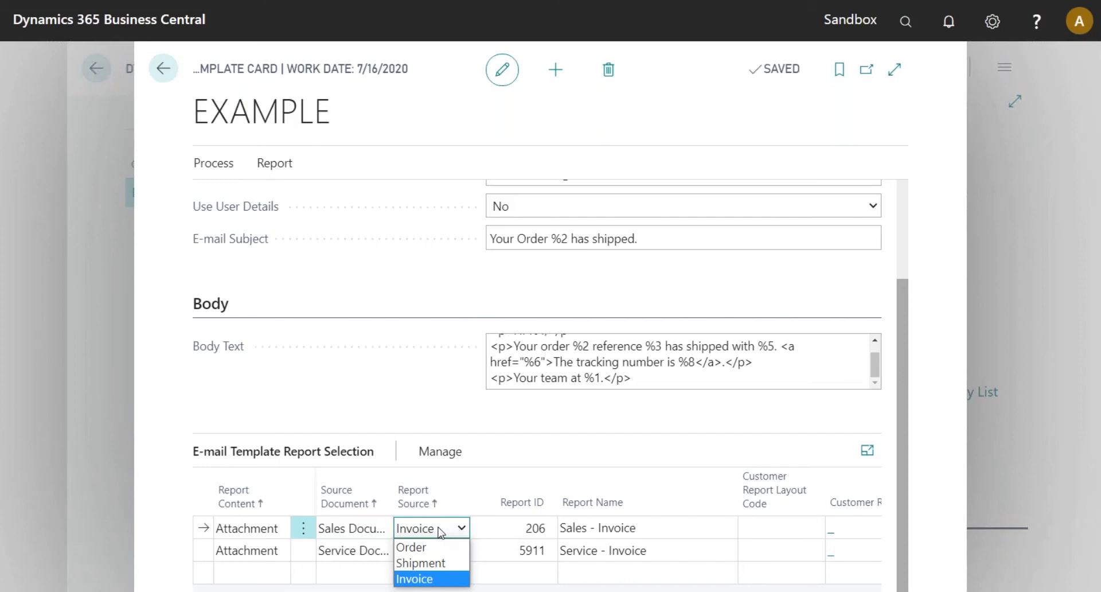
{"action": "left_click", "coordinate": [440, 532]}
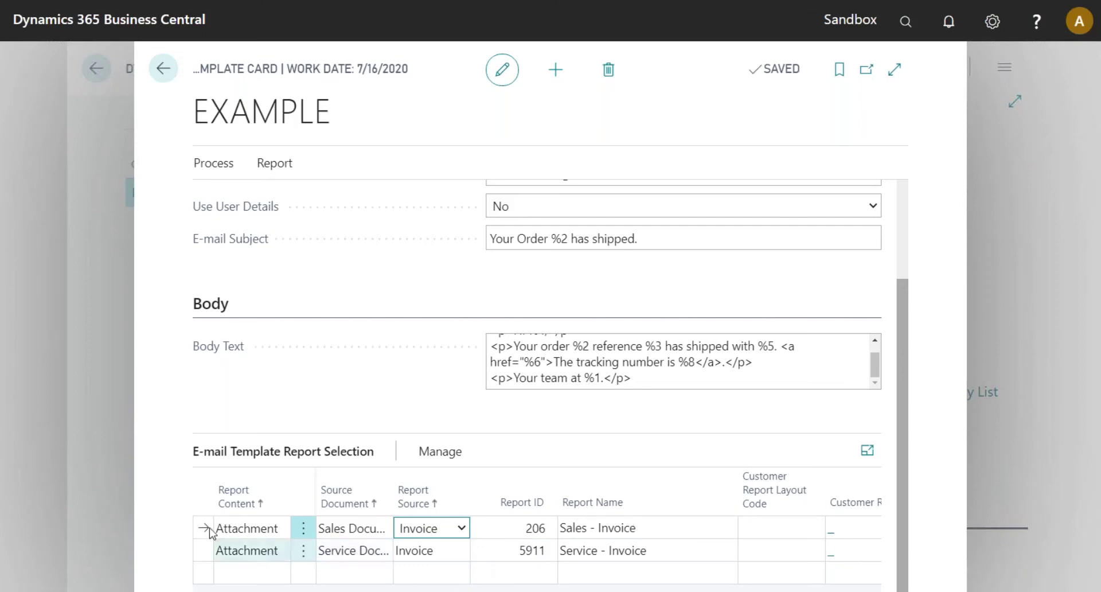
{"action": "left_click", "coordinate": [229, 529]}
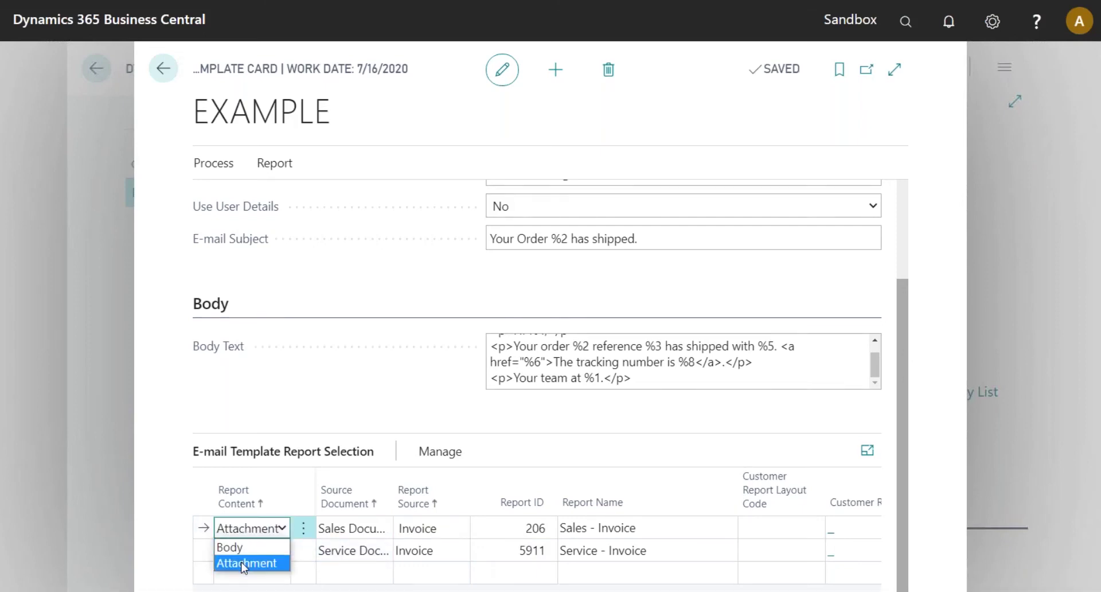
{"action": "left_click", "coordinate": [243, 563]}
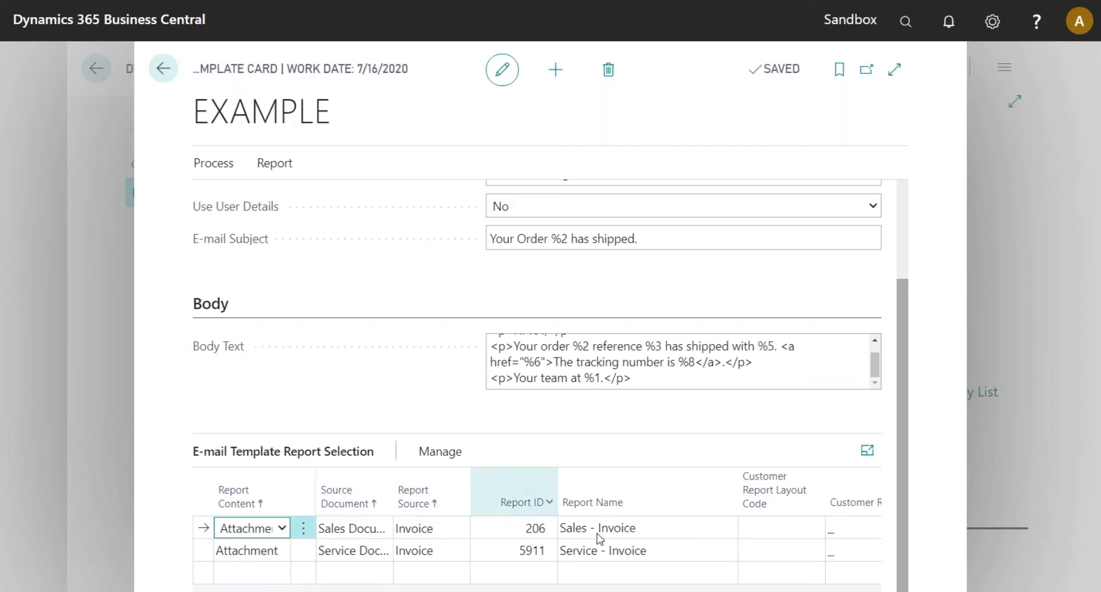
{"action": "left_click", "coordinate": [795, 521]}
{"action": "left_click", "coordinate": [814, 529]}
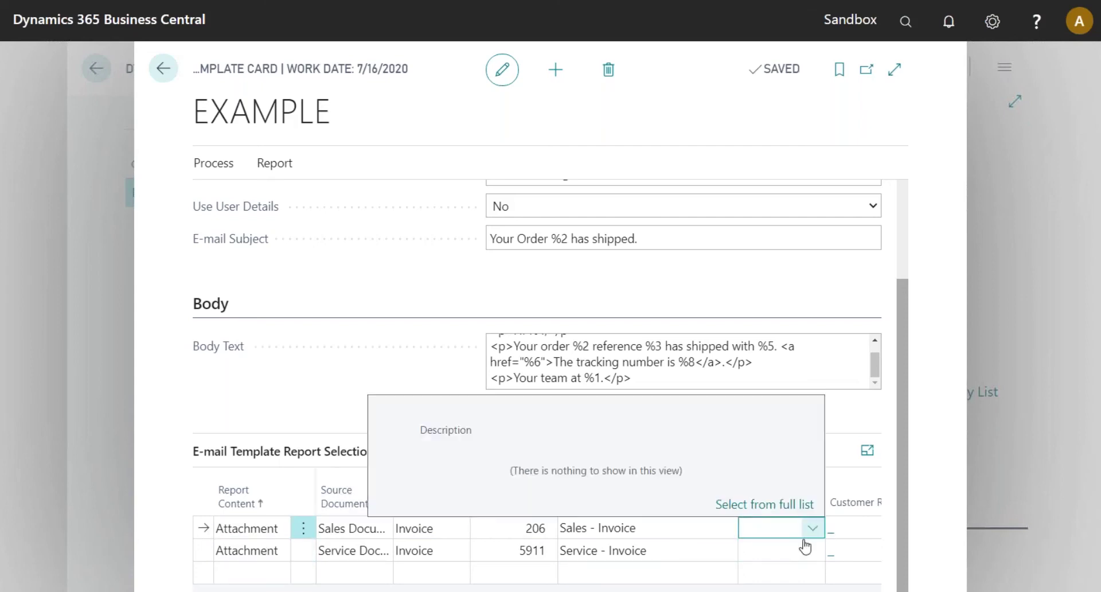
{"action": "left_click", "coordinate": [800, 551]}
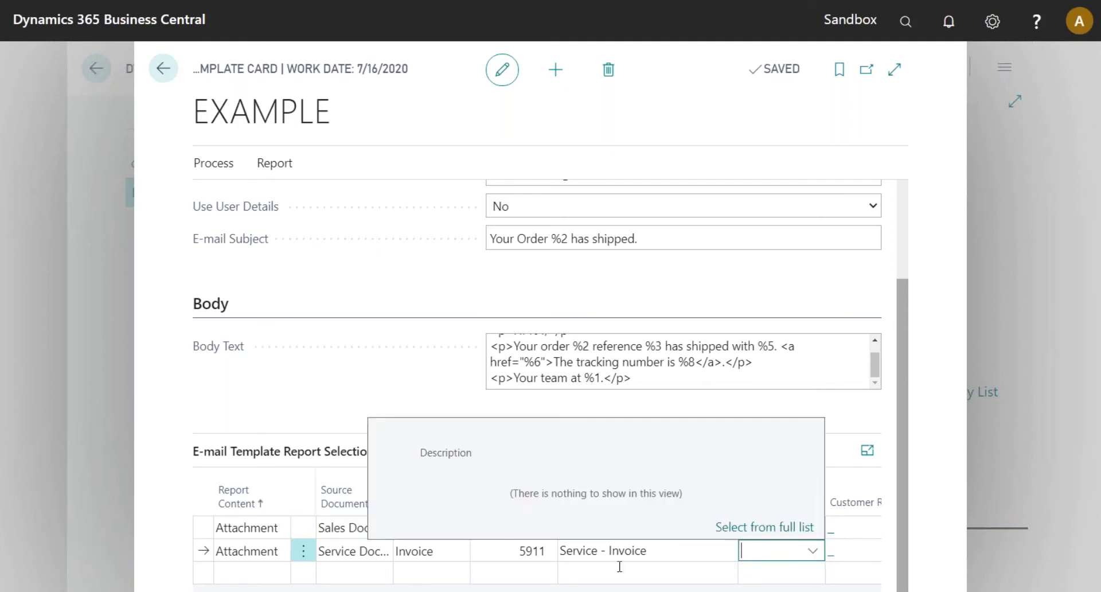
{"action": "left_click", "coordinate": [249, 553]}
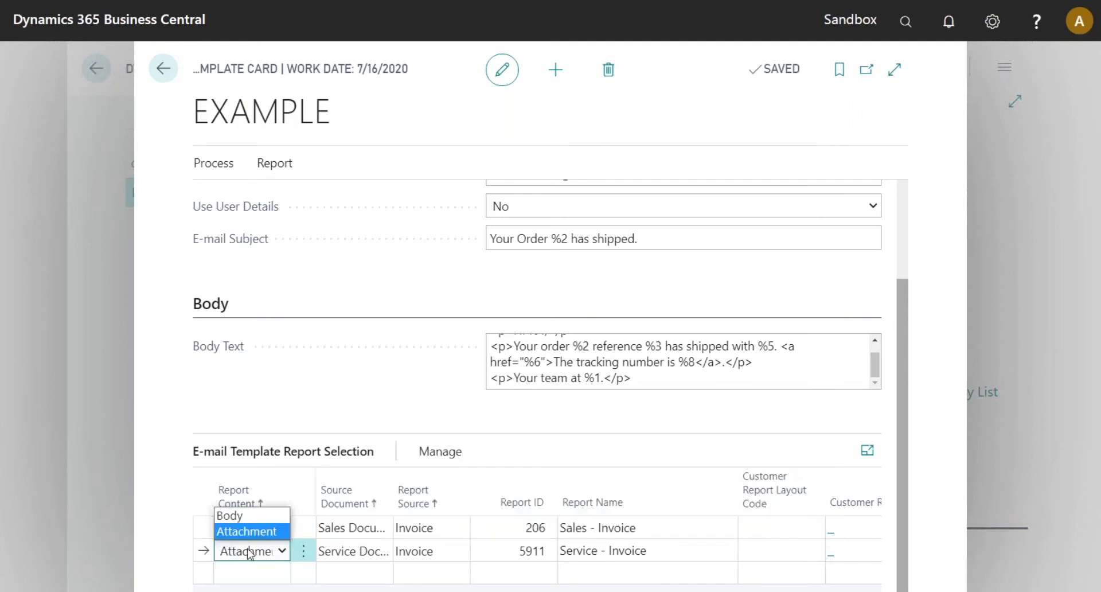
{"action": "left_click", "coordinate": [175, 421]}
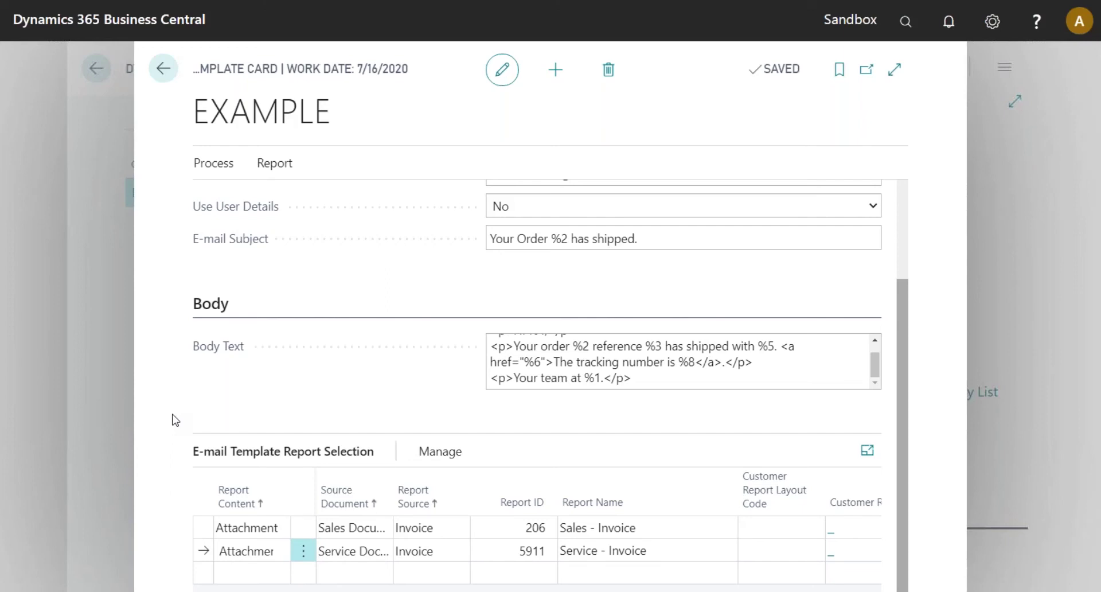
{"action": "left_click", "coordinate": [683, 380]}
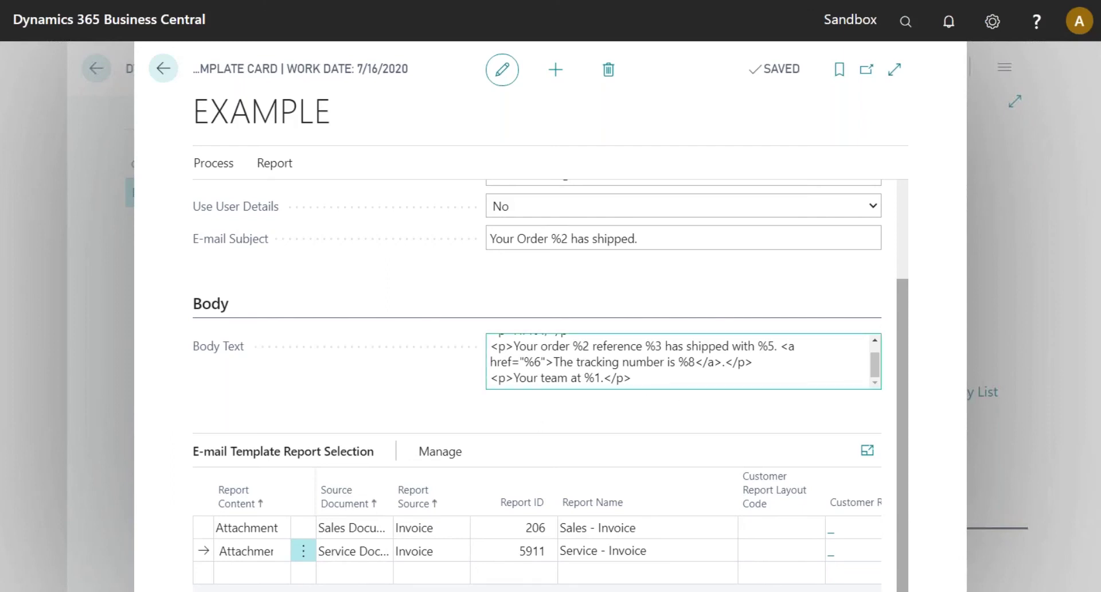
{"action": "left_click", "coordinate": [213, 163]}
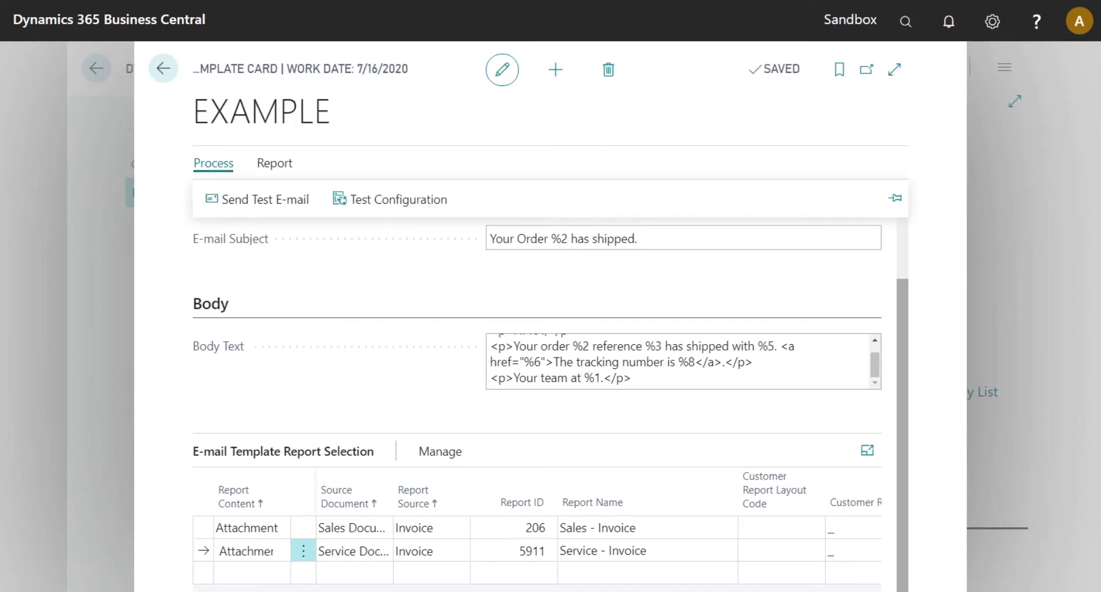
{"action": "left_click", "coordinate": [269, 168]}
{"action": "left_click", "coordinate": [259, 197]}
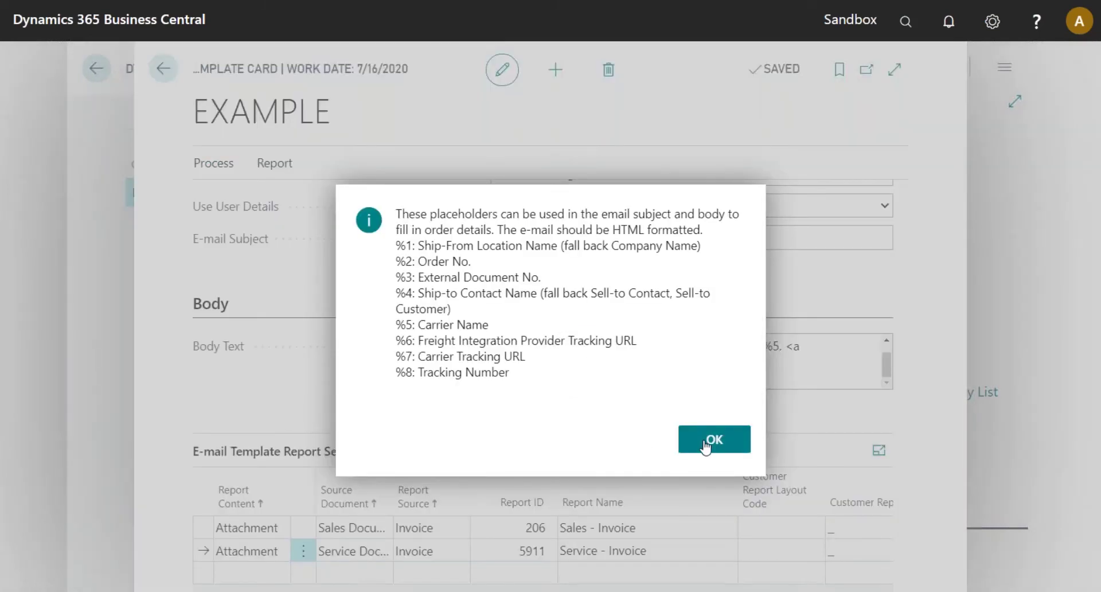
{"action": "key", "text": "Return"}
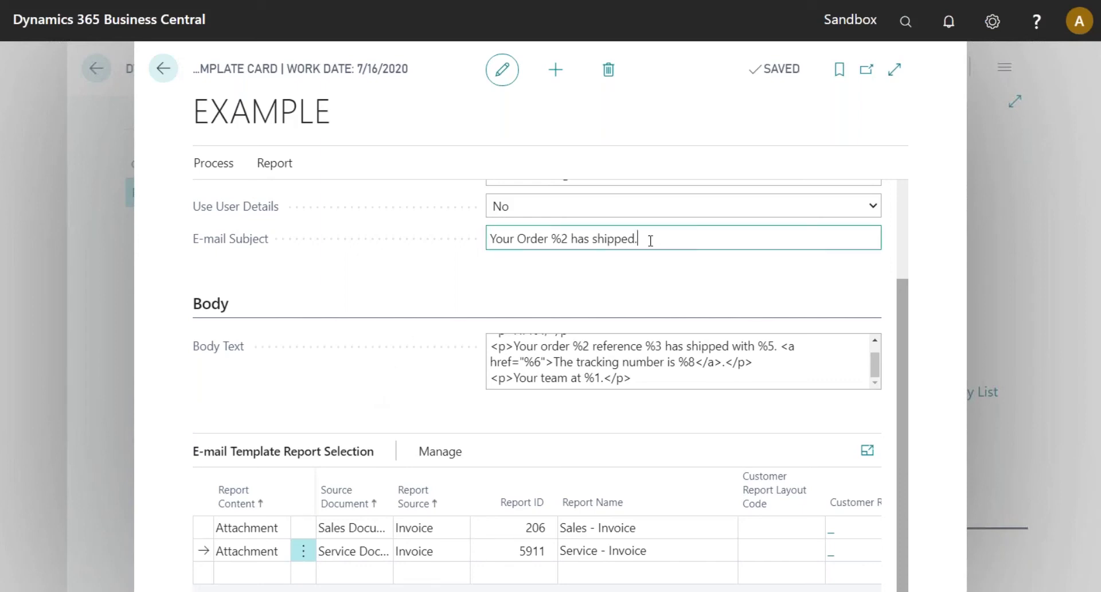
Select the template's subject line and full body text, ending after the greeting line
{"action": "left_click_drag", "start_coordinate": [652, 238], "coordinate": [462, 268]}
{"action": "left_click", "coordinate": [654, 382]}
{"action": "key", "text": "ctrl+a"}
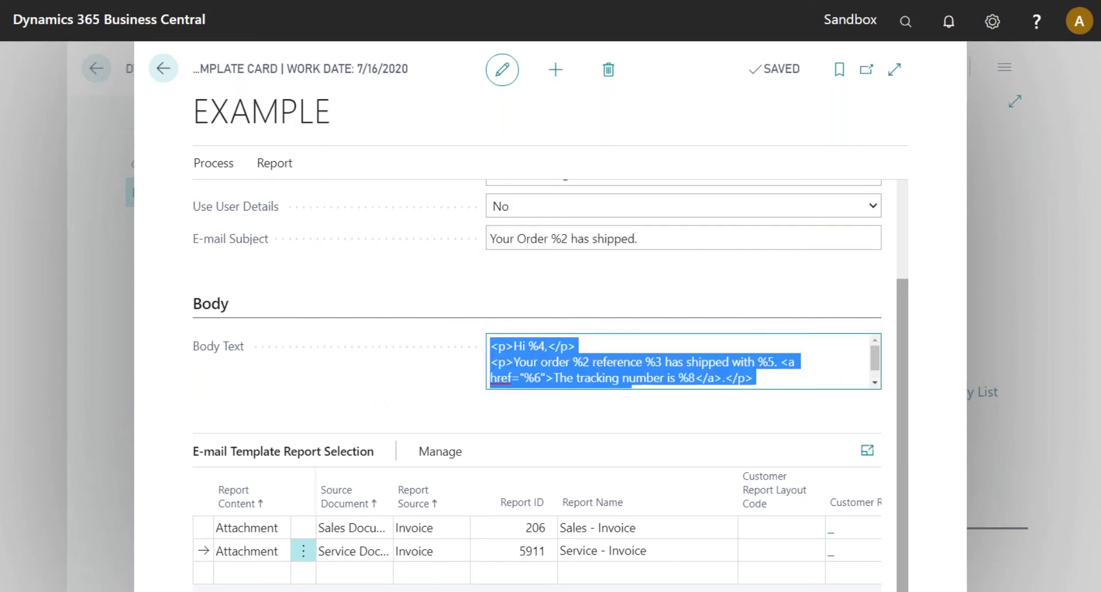
{"action": "left_click", "coordinate": [596, 348]}
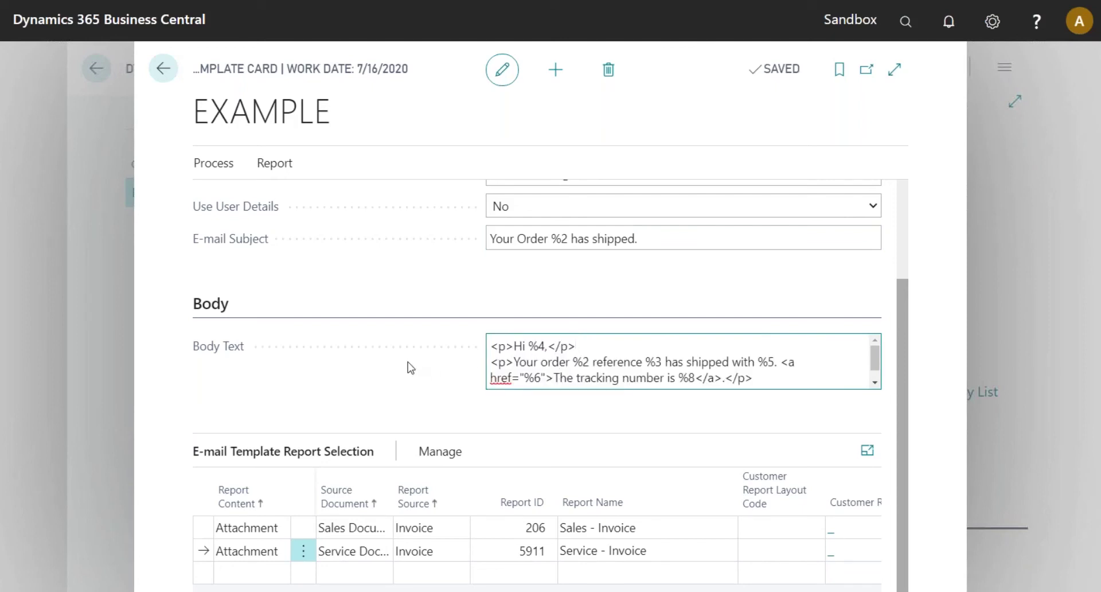
{"action": "scroll", "coordinate": [404, 378], "scroll_direction": "up", "scroll_amount": 3}
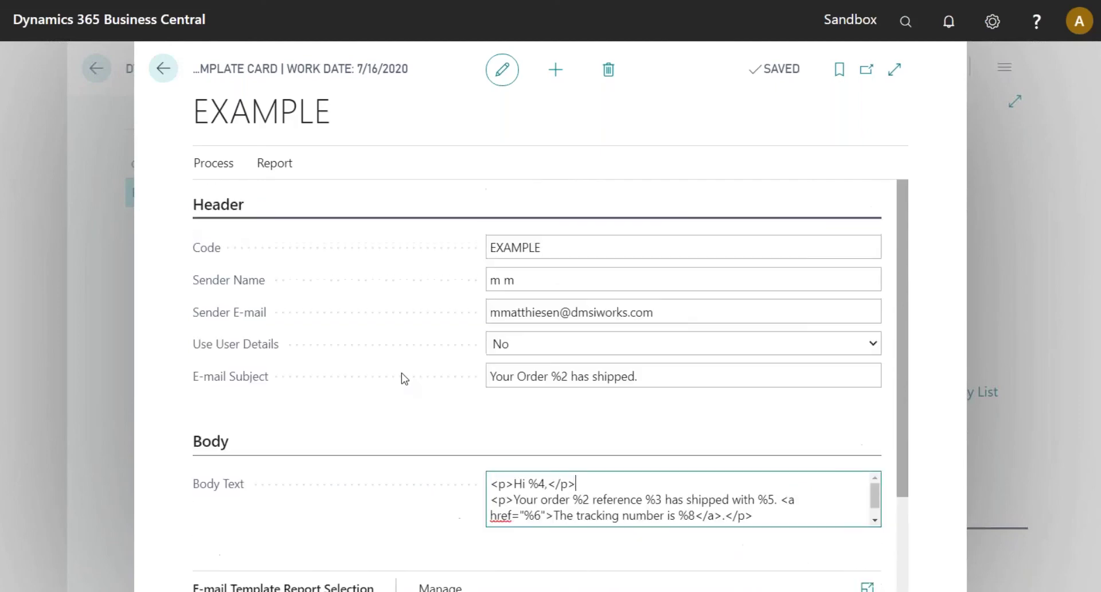
Pin the Process action bar so the test e-mail and configuration actions stay visible
{"action": "left_click", "coordinate": [211, 164]}
{"action": "left_click", "coordinate": [895, 198]}
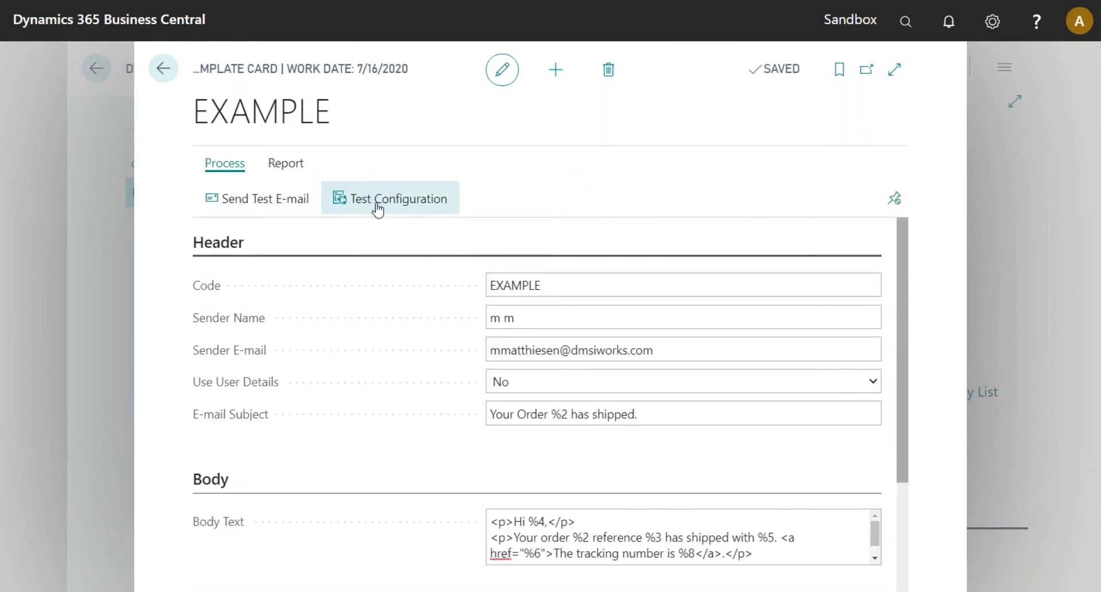
{"action": "scroll", "coordinate": [411, 363], "scroll_direction": "down", "scroll_amount": 3}
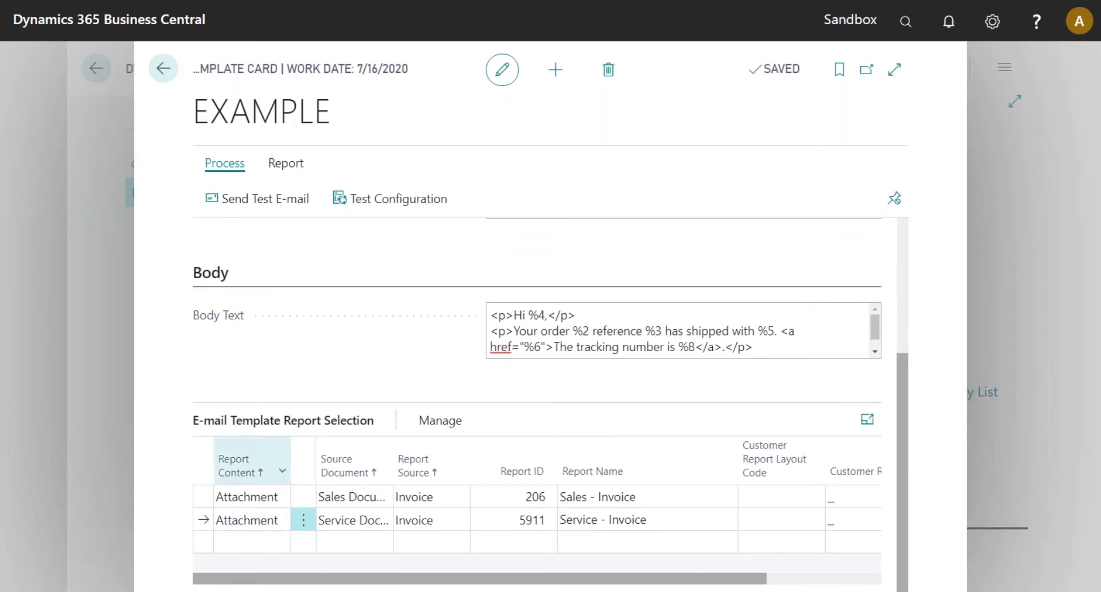
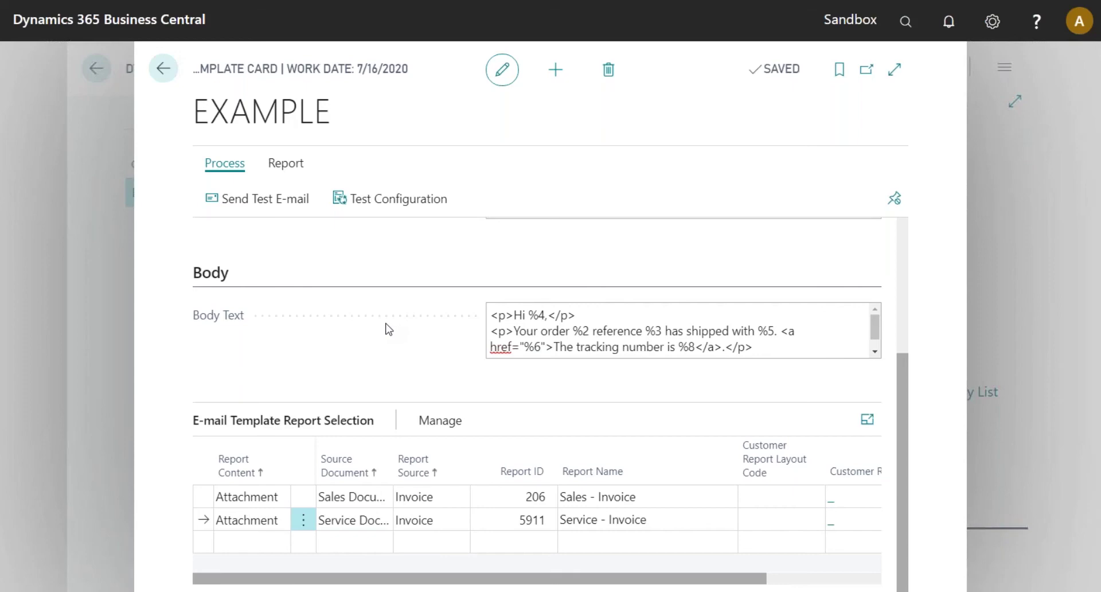
Scroll up the EXAMPLE template card to reveal the Header fields, such as sender and subject
{"action": "scroll", "coordinate": [388, 328], "scroll_direction": "up", "scroll_amount": 4}
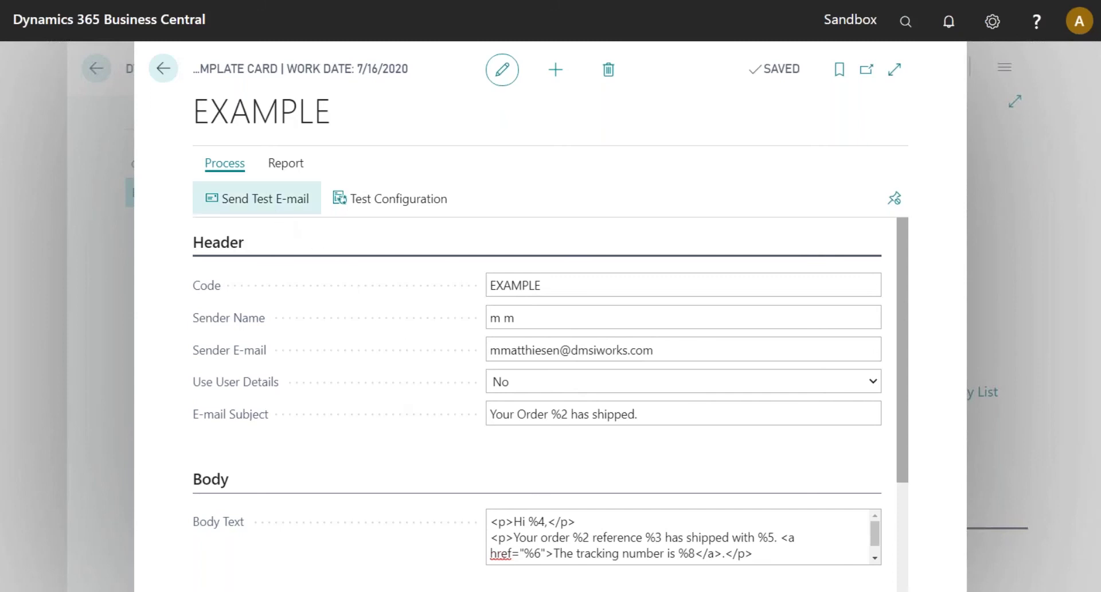
Send a Sales Document test of EXAMPLE to an external Gmail address; it fails with 'Failed to set recref for report.'
{"action": "left_click", "coordinate": [257, 198]}
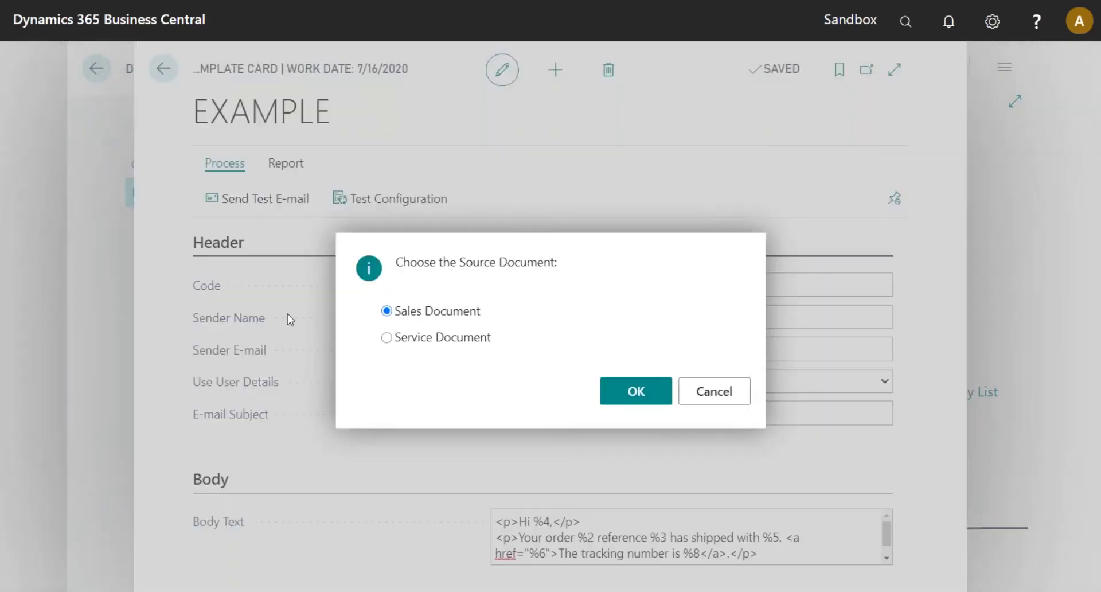
{"action": "left_click", "coordinate": [643, 395]}
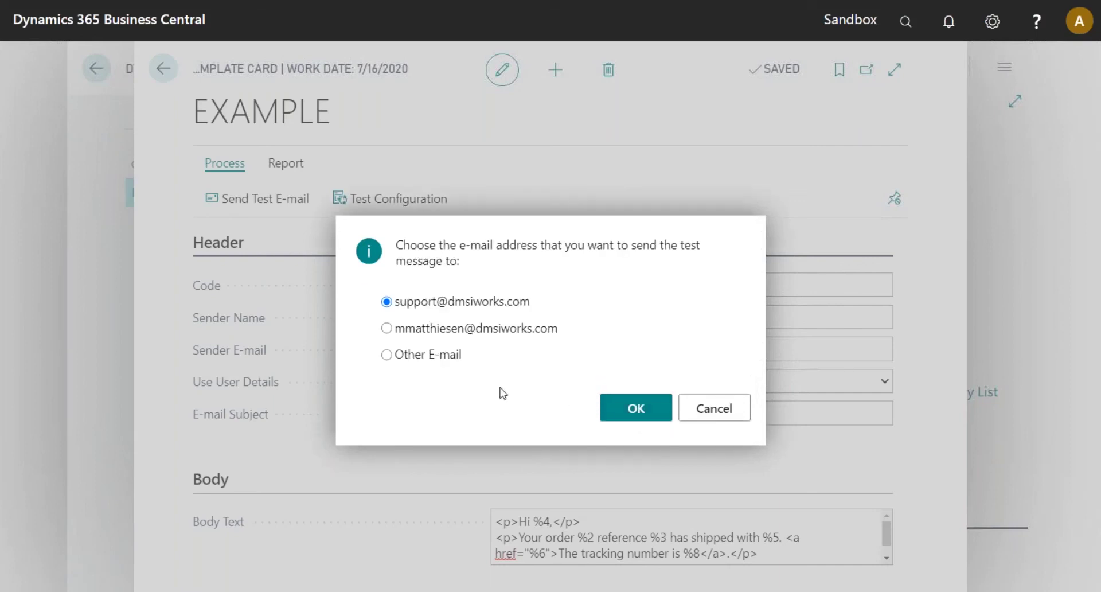
{"action": "left_click", "coordinate": [446, 362]}
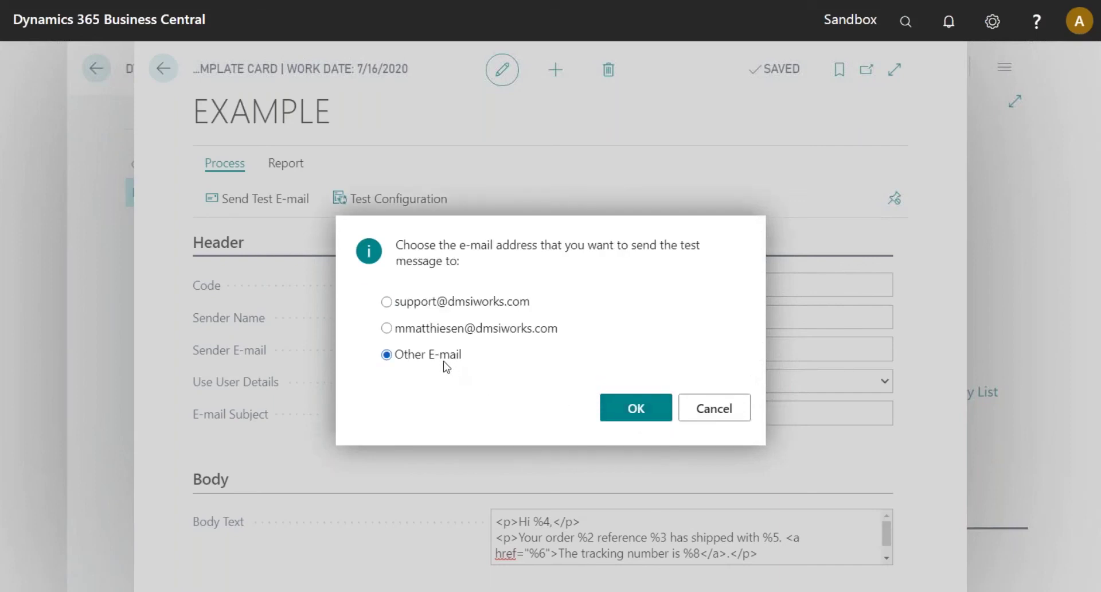
{"action": "left_click", "coordinate": [634, 408]}
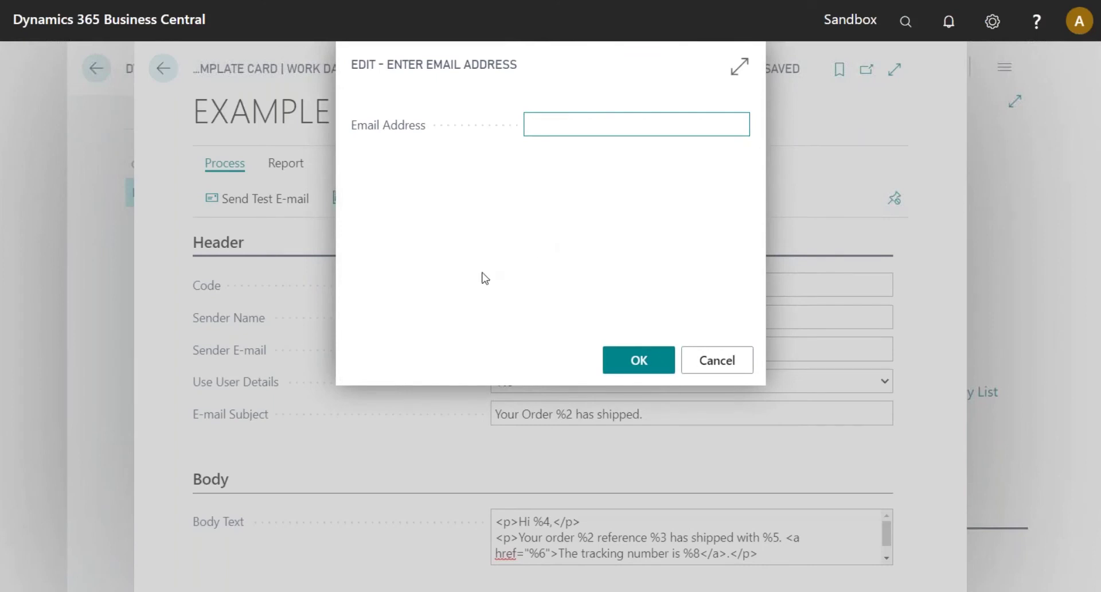
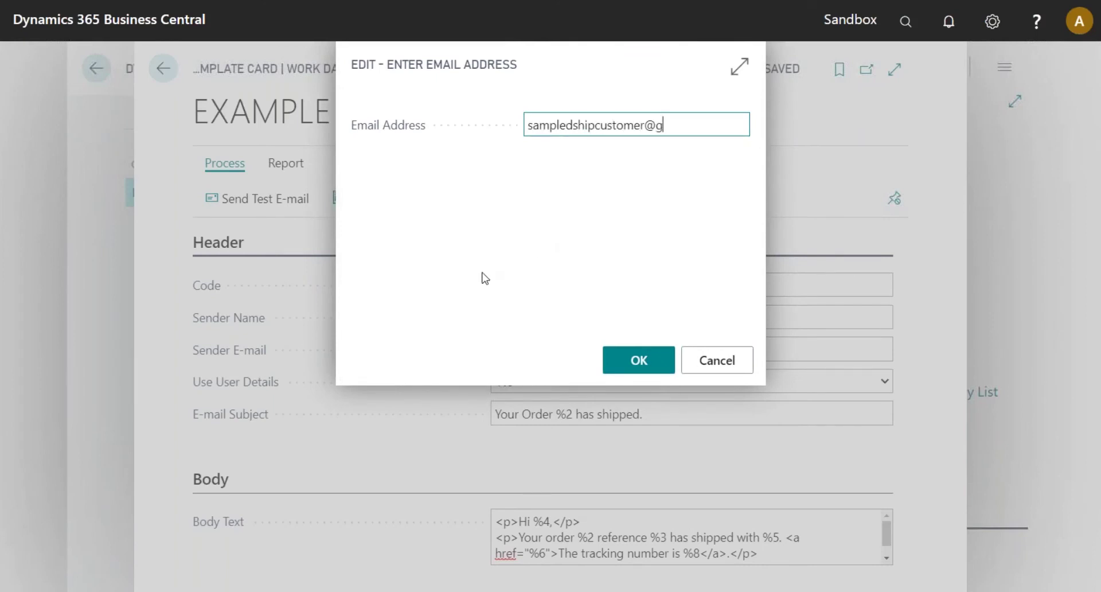
{"action": "left_click", "coordinate": [600, 365]}
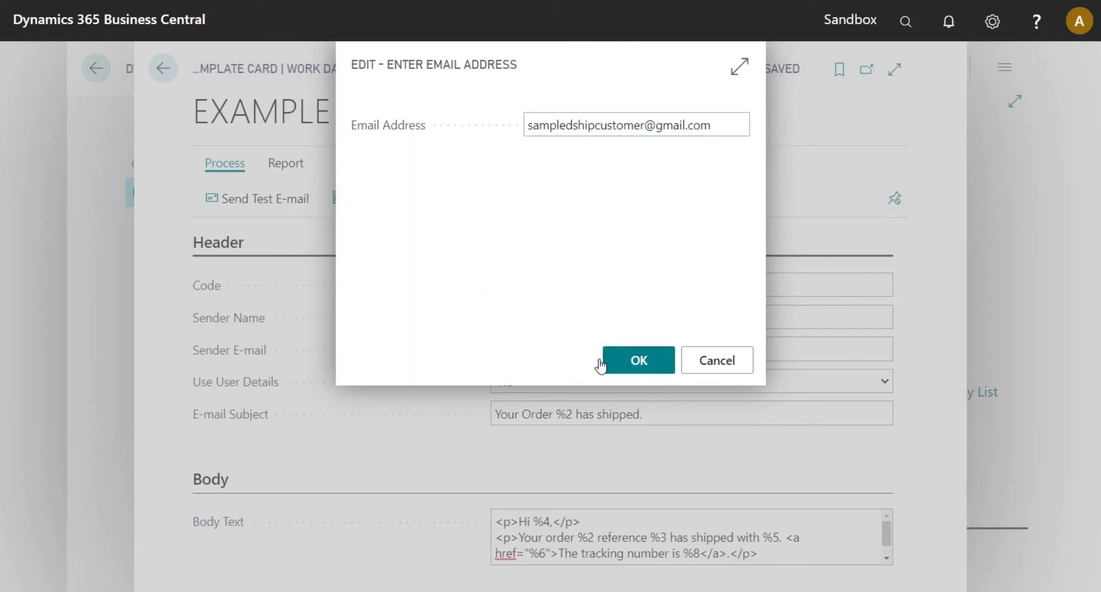
{"action": "left_click", "coordinate": [633, 362]}
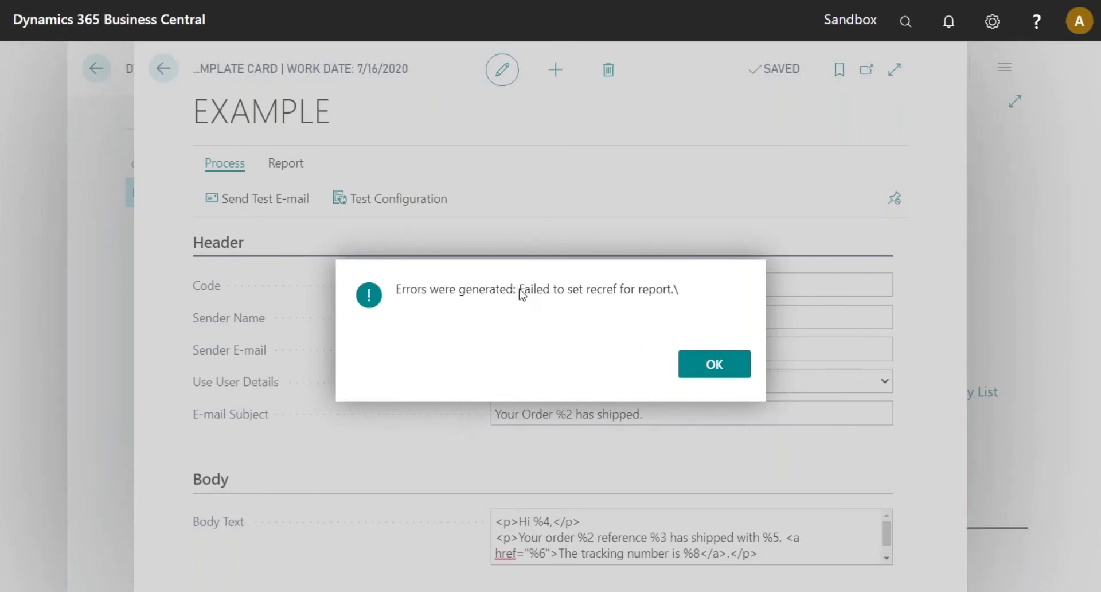
{"action": "left_click_drag", "start_coordinate": [517, 292], "coordinate": [678, 301]}
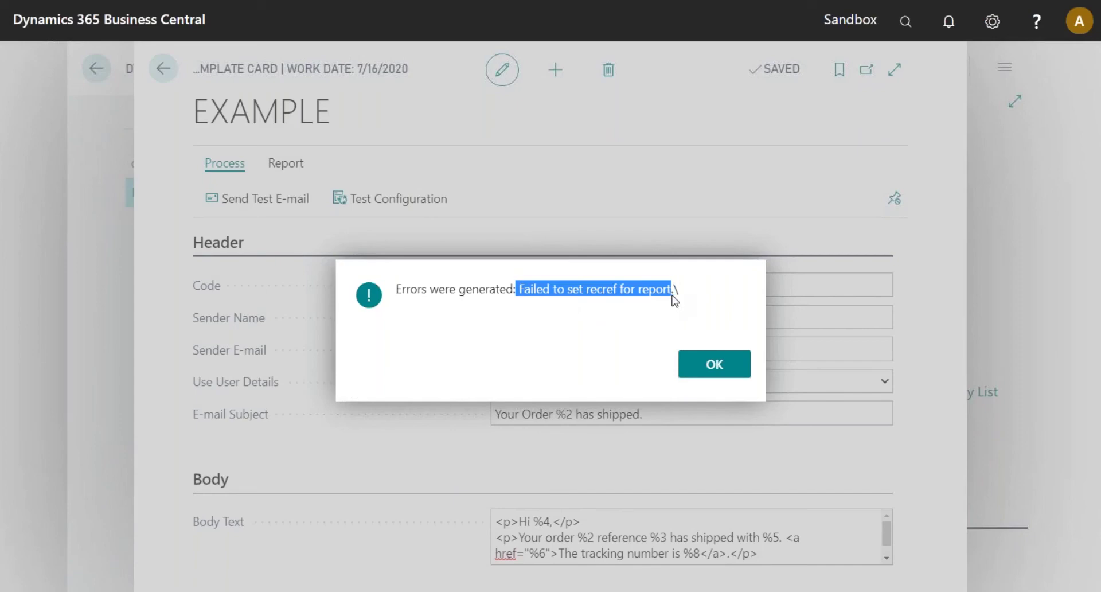
Delete the Sales - Invoice report line from the EXAMPLE template
{"action": "left_click", "coordinate": [713, 373]}
{"action": "scroll", "coordinate": [344, 389], "scroll_direction": "down", "scroll_amount": 3}
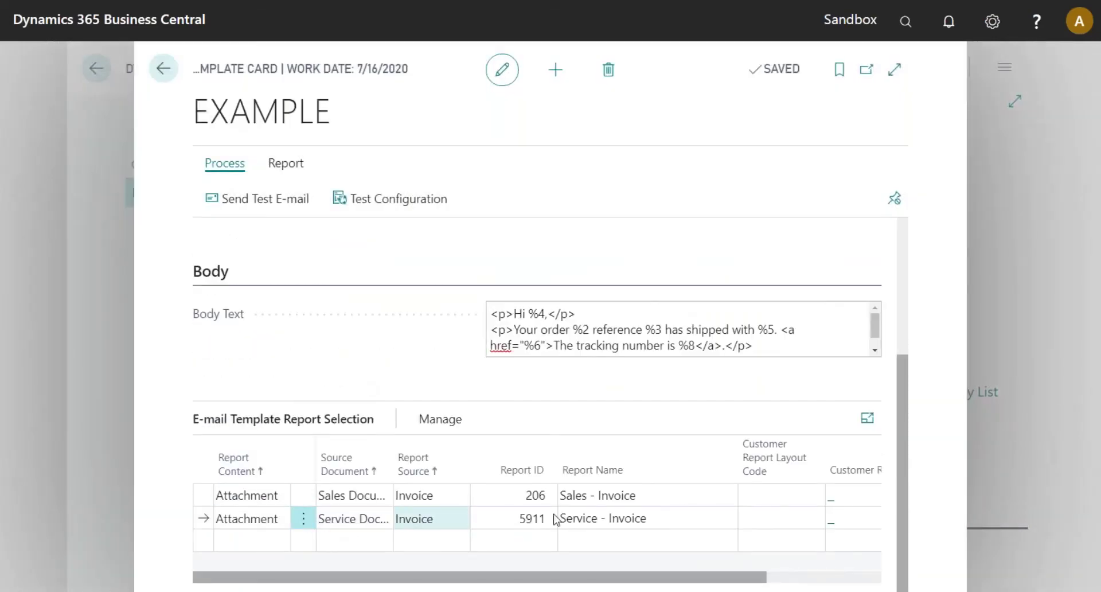
{"action": "left_click", "coordinate": [303, 505]}
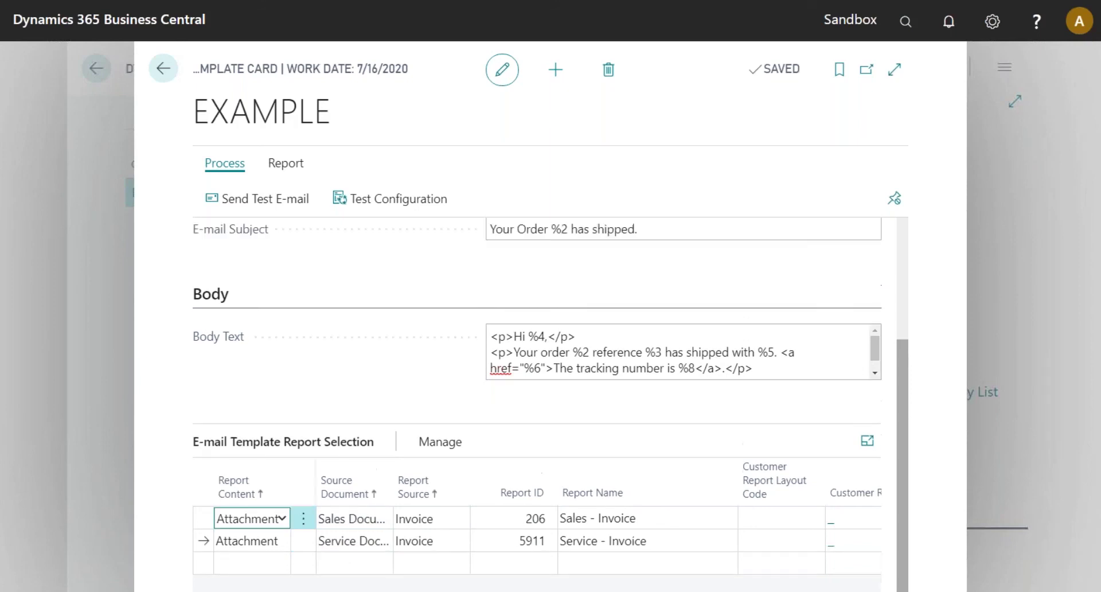
{"action": "left_click", "coordinate": [302, 519]}
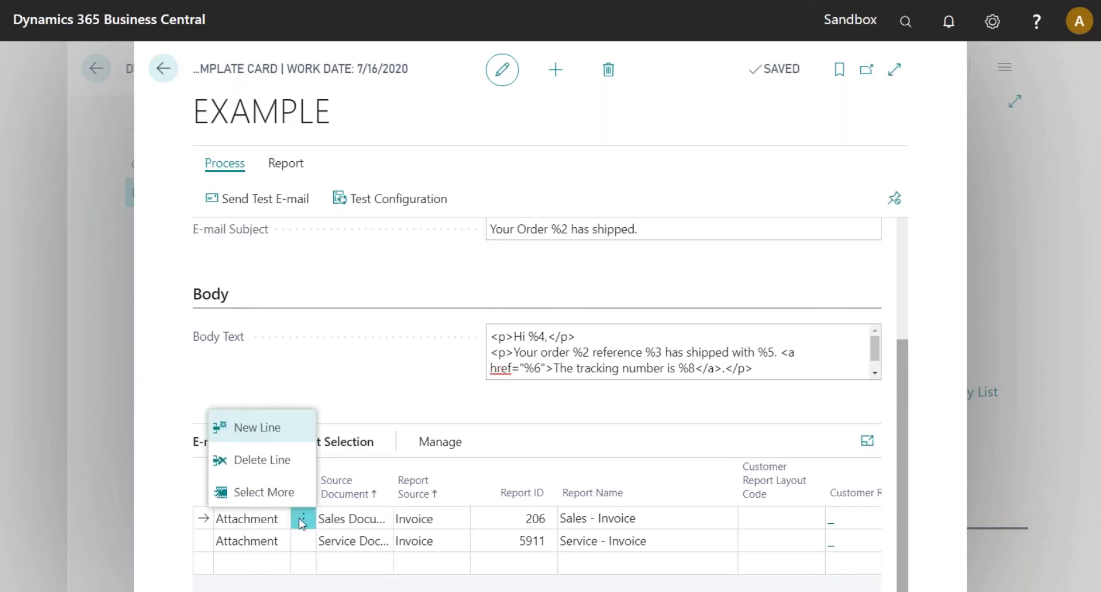
{"action": "left_click", "coordinate": [241, 459]}
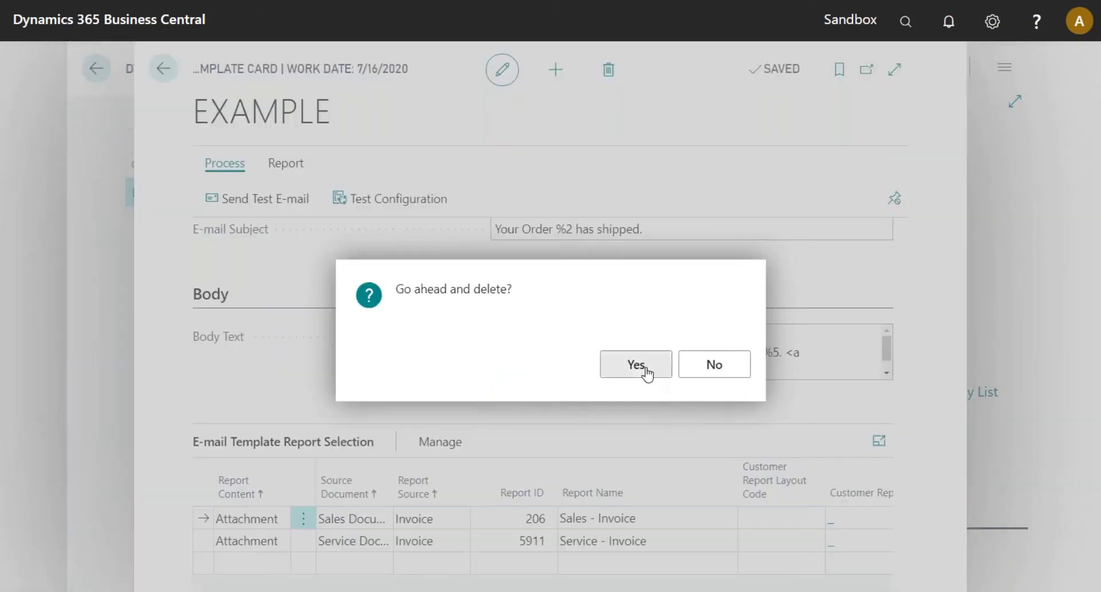
{"action": "left_click", "coordinate": [637, 368]}
Retry the Sales Document test e-mail to the external Gmail address
{"action": "left_click", "coordinate": [227, 198]}
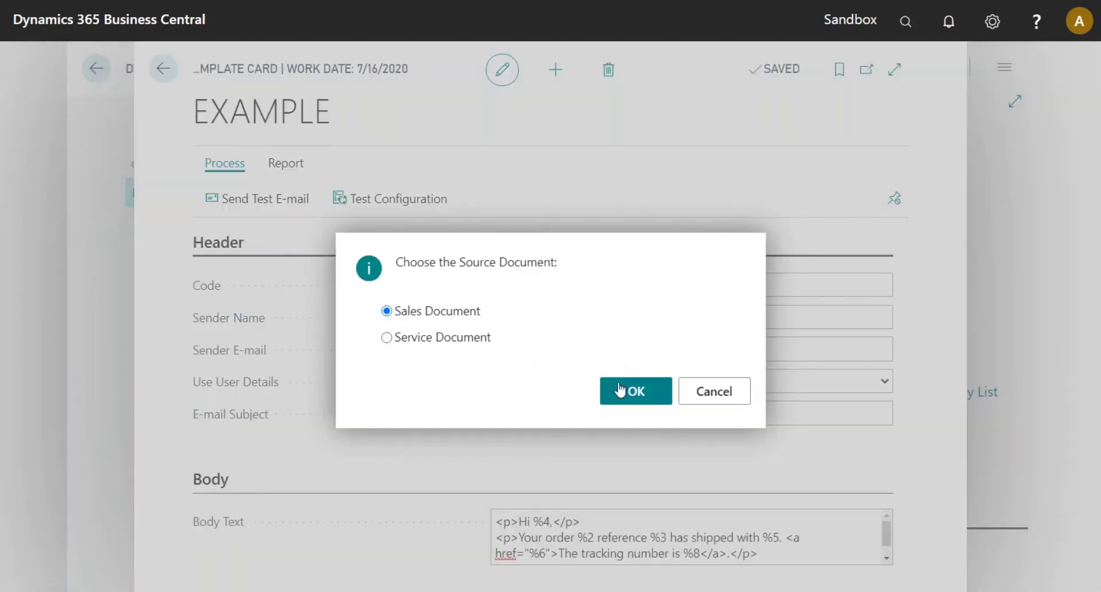
{"action": "left_click", "coordinate": [617, 387]}
{"action": "left_click", "coordinate": [451, 356]}
{"action": "left_click", "coordinate": [631, 406]}
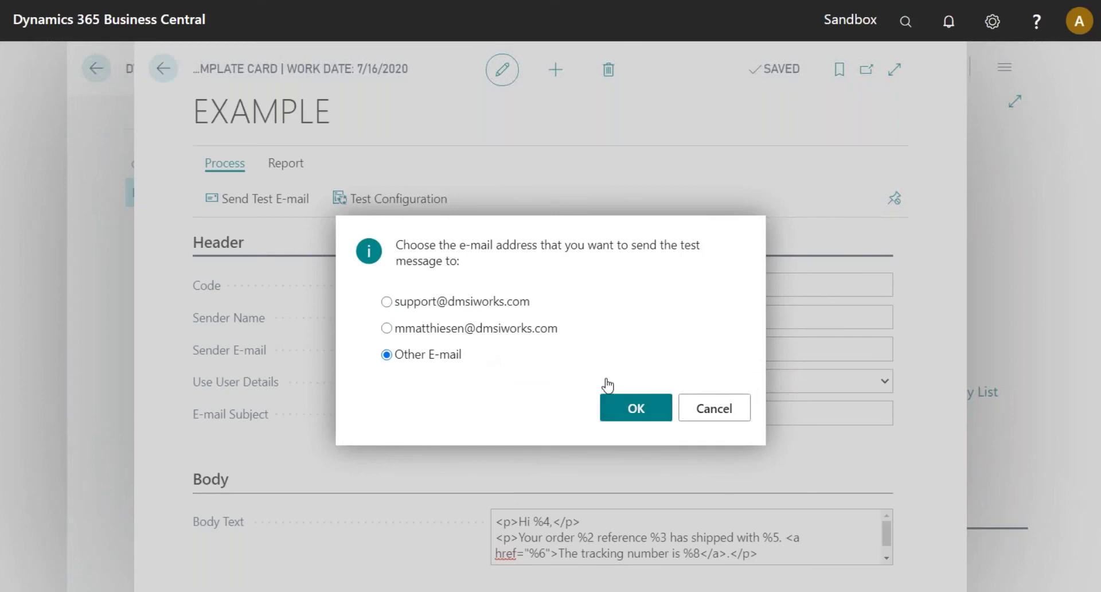
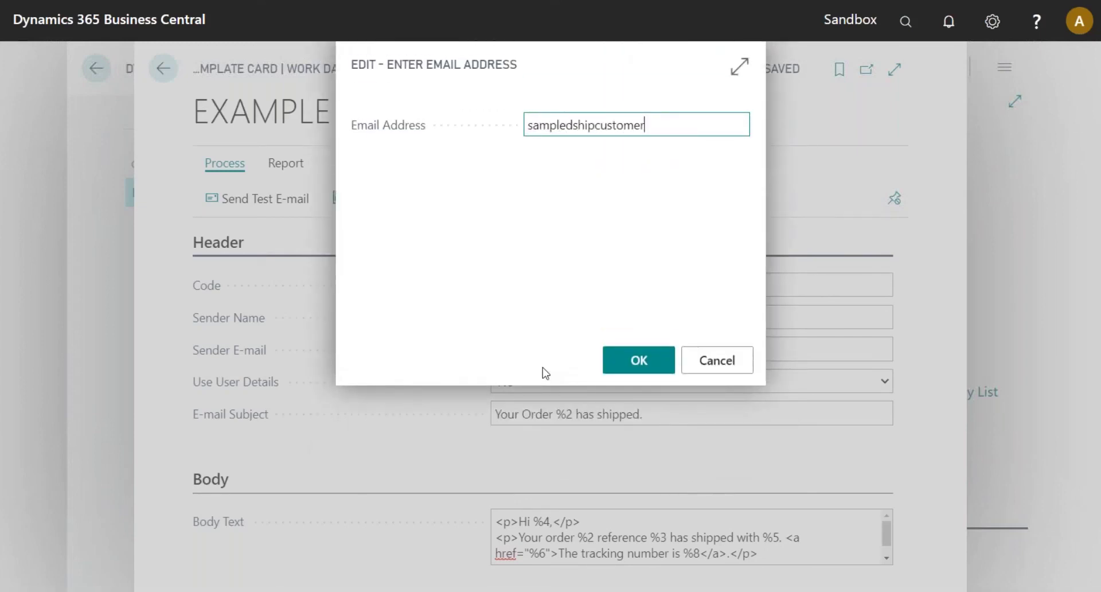
{"action": "left_click", "coordinate": [624, 366]}
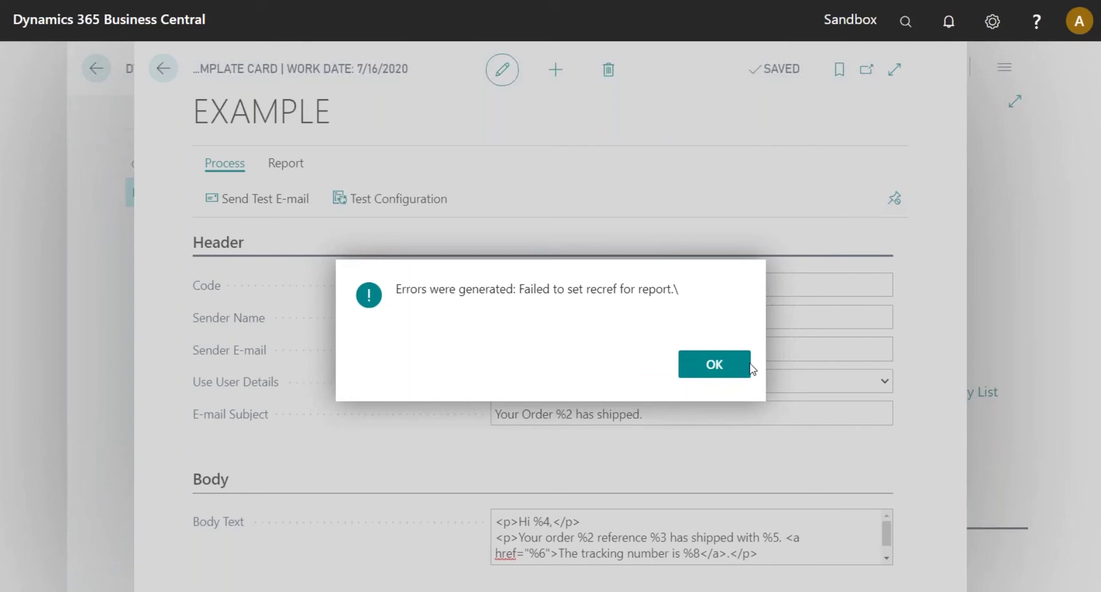
Dismiss the error and delete the Service - Invoice report line from the template
{"action": "left_click", "coordinate": [725, 367]}
{"action": "scroll", "coordinate": [384, 517], "scroll_direction": "down", "scroll_amount": 3}
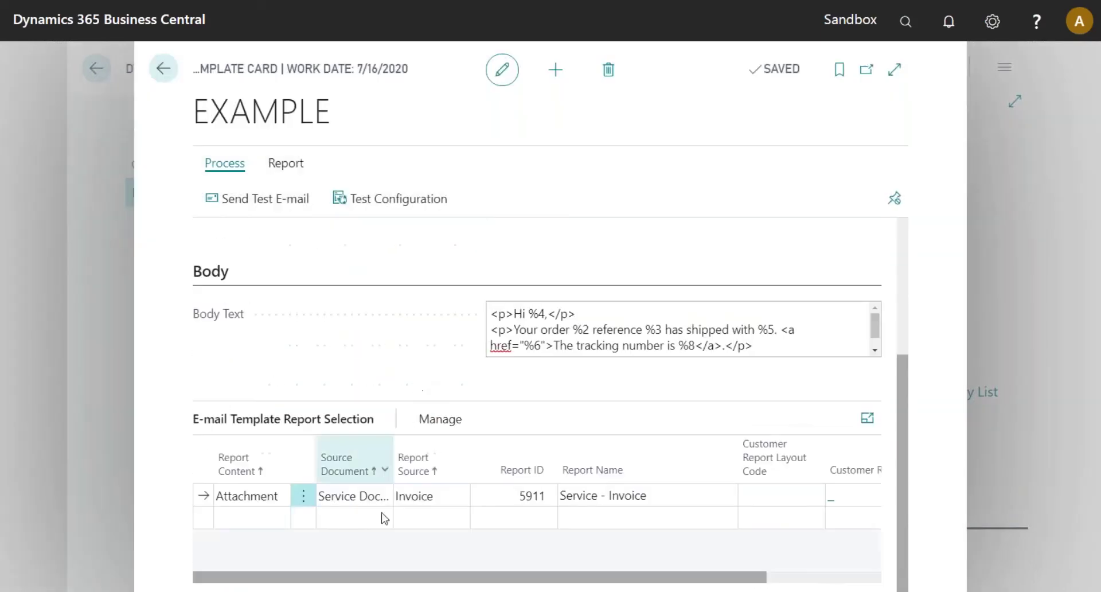
{"action": "left_click", "coordinate": [303, 496]}
{"action": "left_click", "coordinate": [274, 556]}
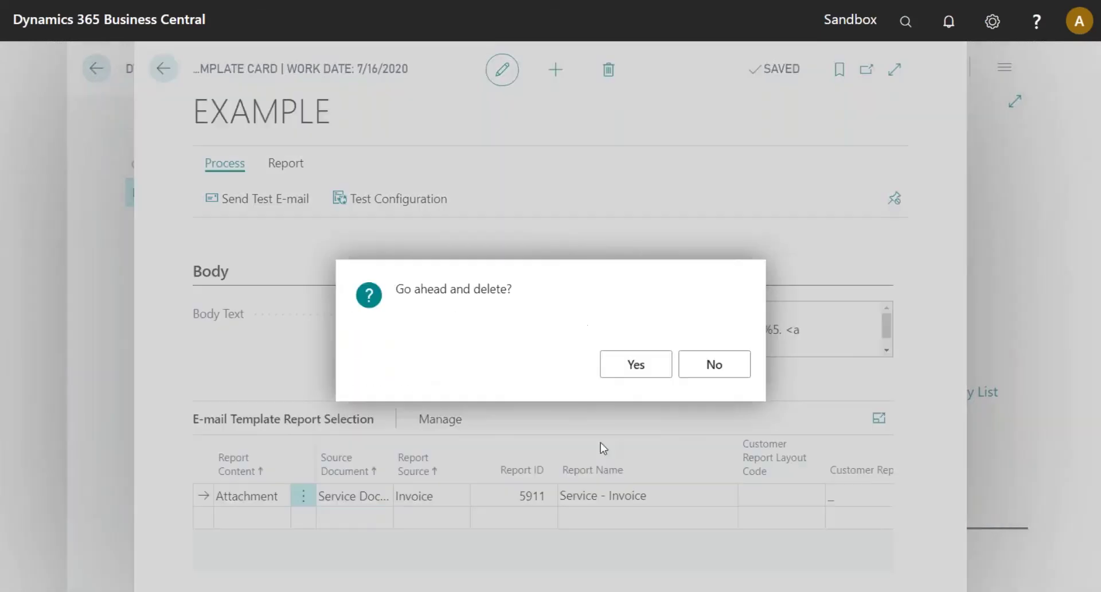
{"action": "left_click", "coordinate": [626, 372]}
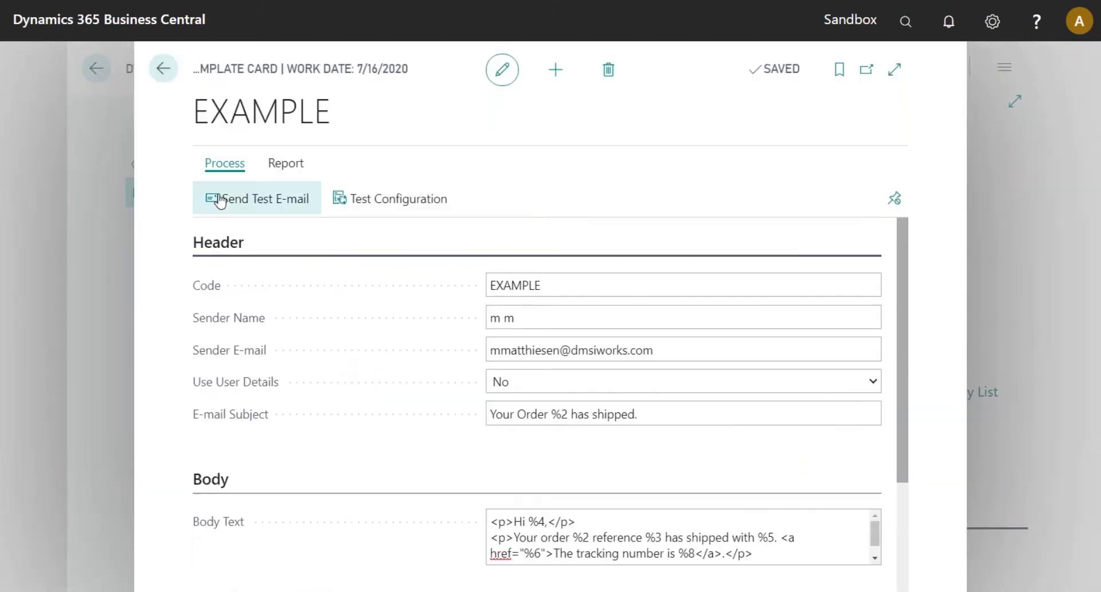
Send the test e-mail again to the external Gmail address
{"action": "left_click", "coordinate": [219, 200]}
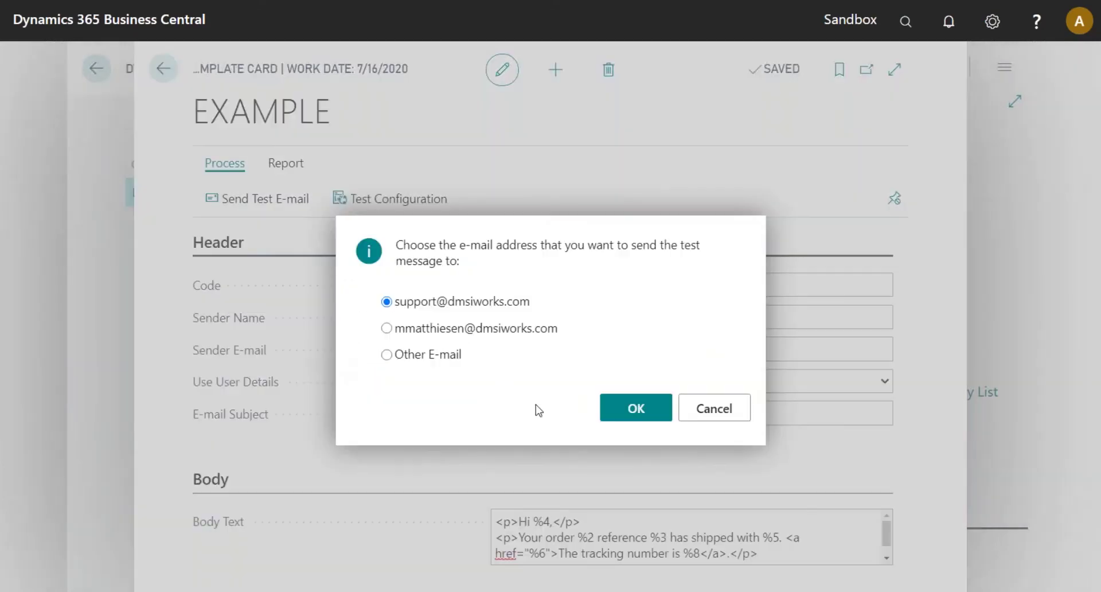
{"action": "left_click", "coordinate": [461, 360]}
{"action": "left_click", "coordinate": [633, 406]}
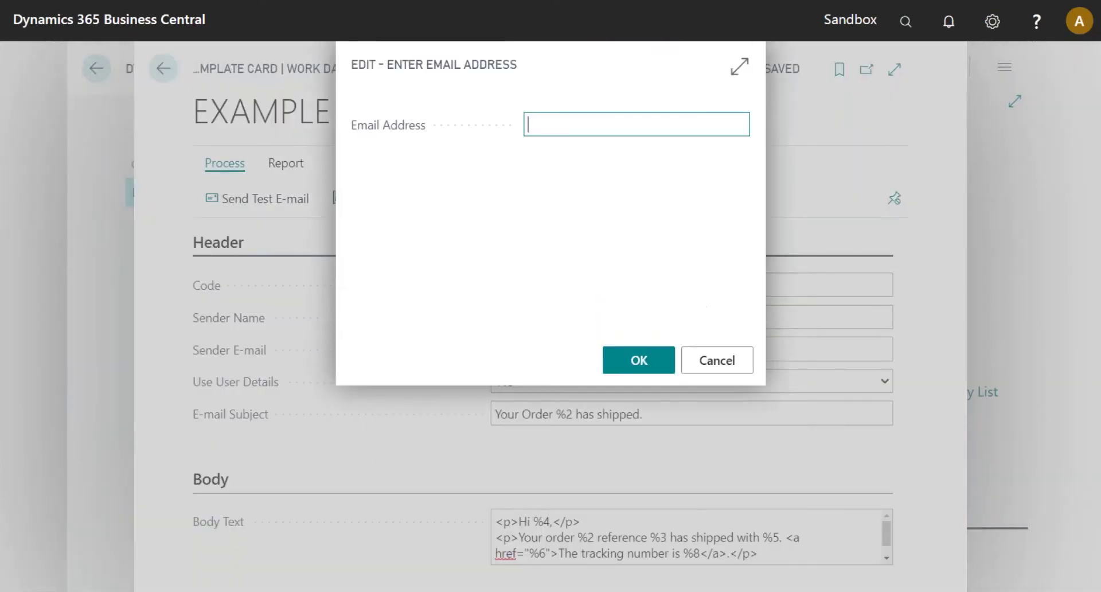
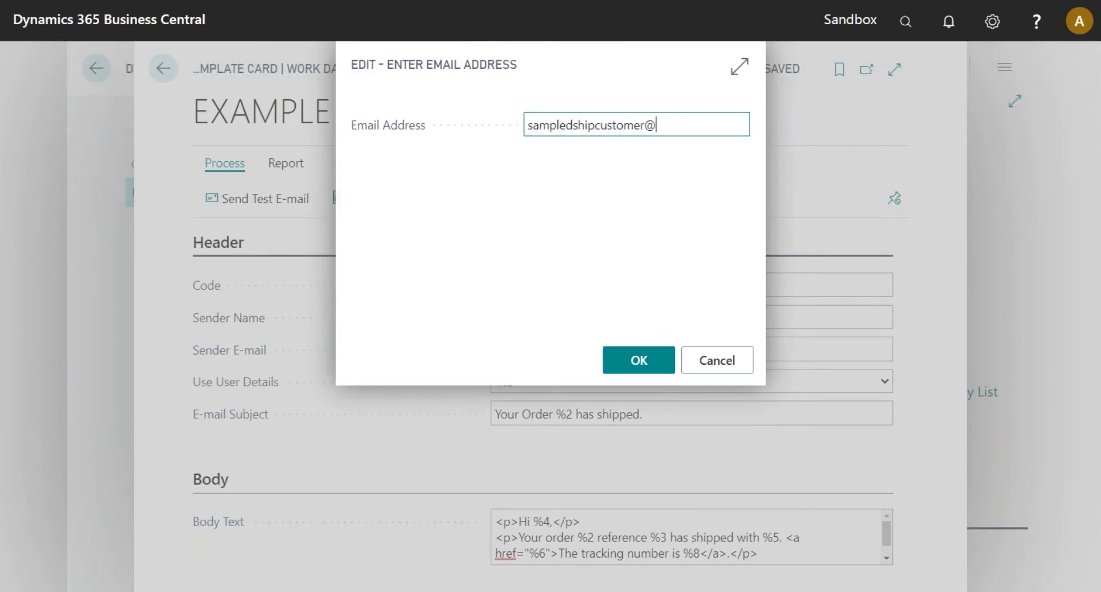
{"action": "left_click", "coordinate": [634, 367]}
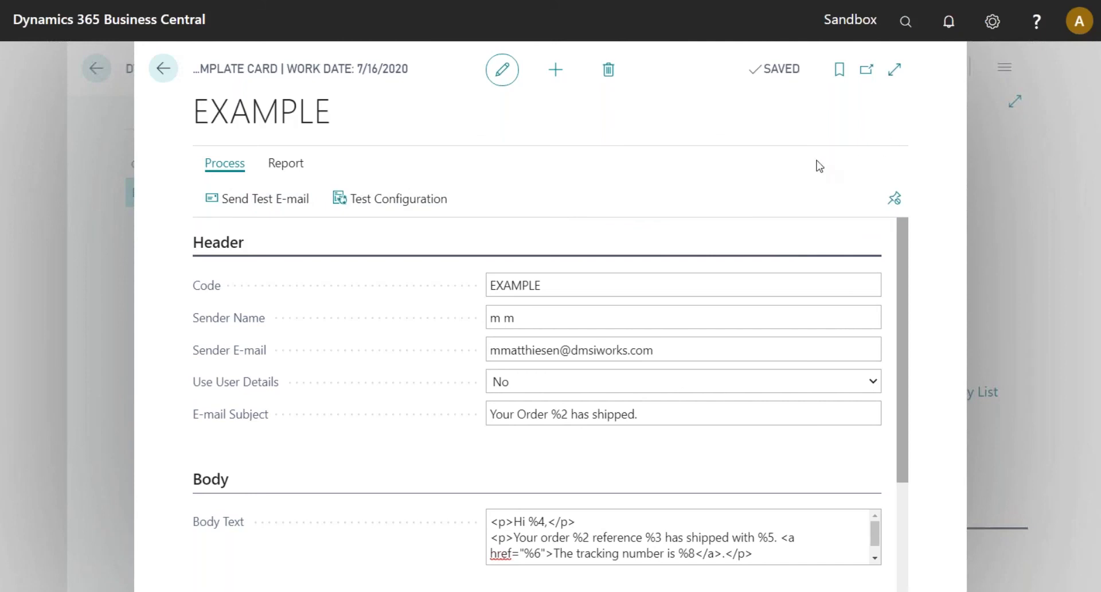
Open SMTP Mail Setup via Tell Me ('smtp set') and review smtp.office365.com, port 587
{"action": "key", "text": "alt+q"}
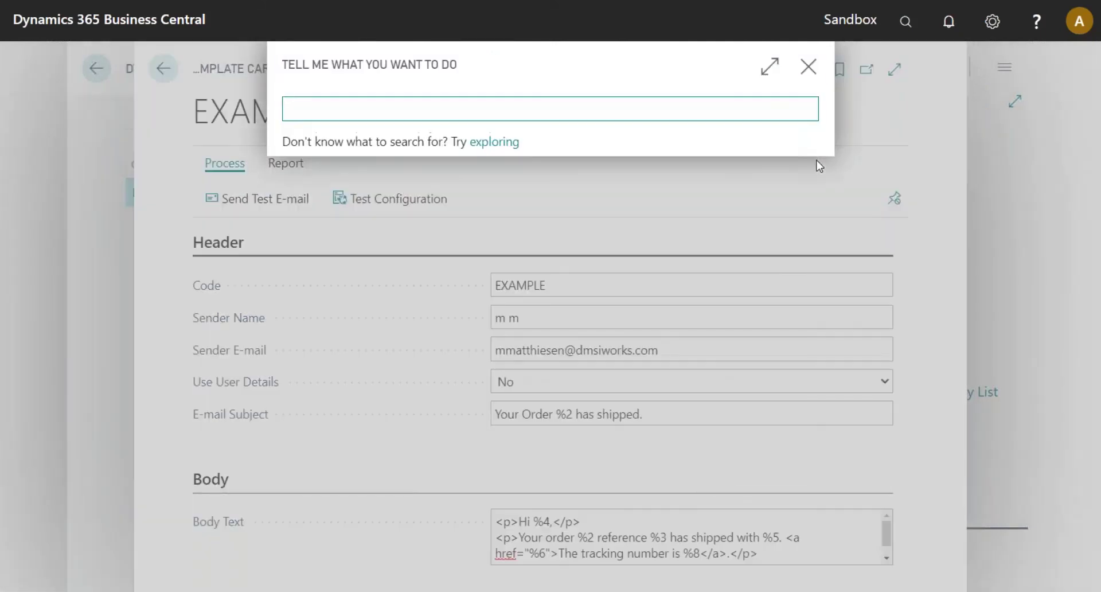
{"action": "type", "text": "smtp set"}
{"action": "key", "text": "Down"}
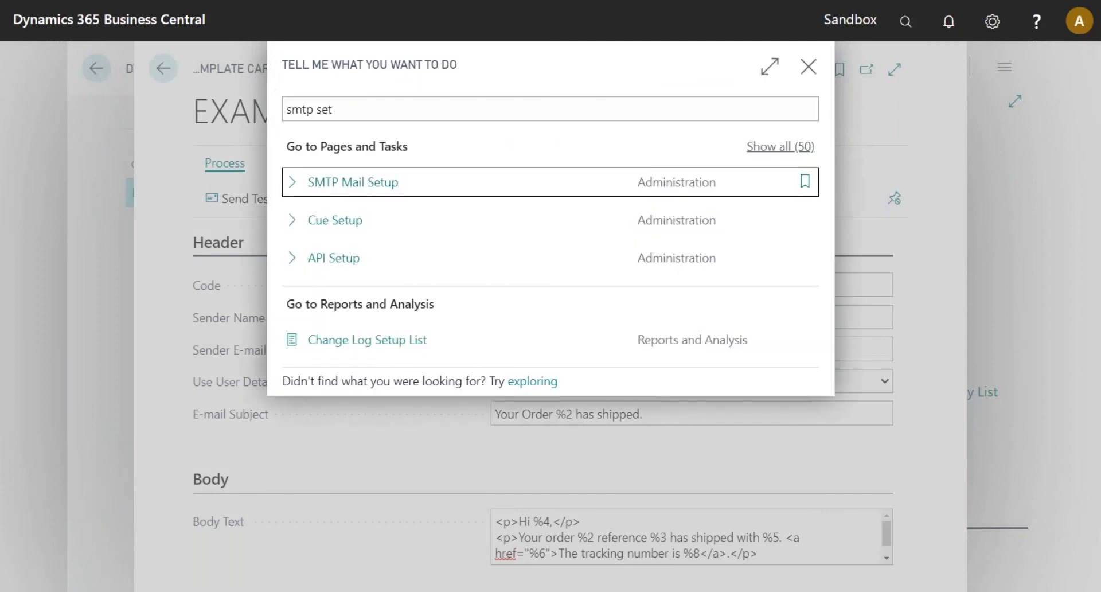
{"action": "key", "text": "Return"}
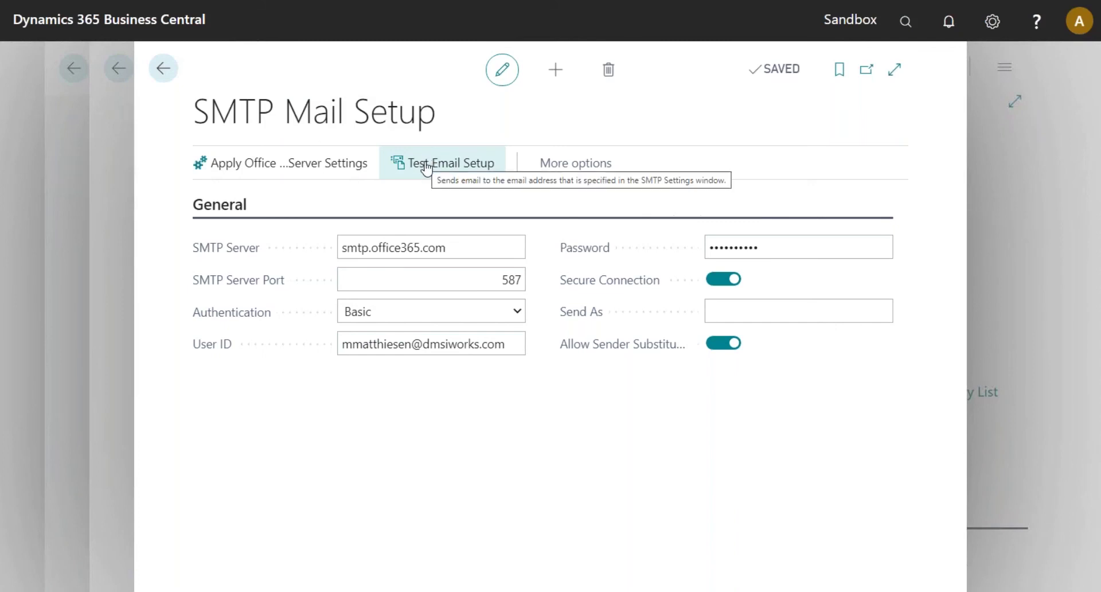
Back out to the My Company home page and switch to the Gmail inbox
{"action": "key", "text": "Escape"}
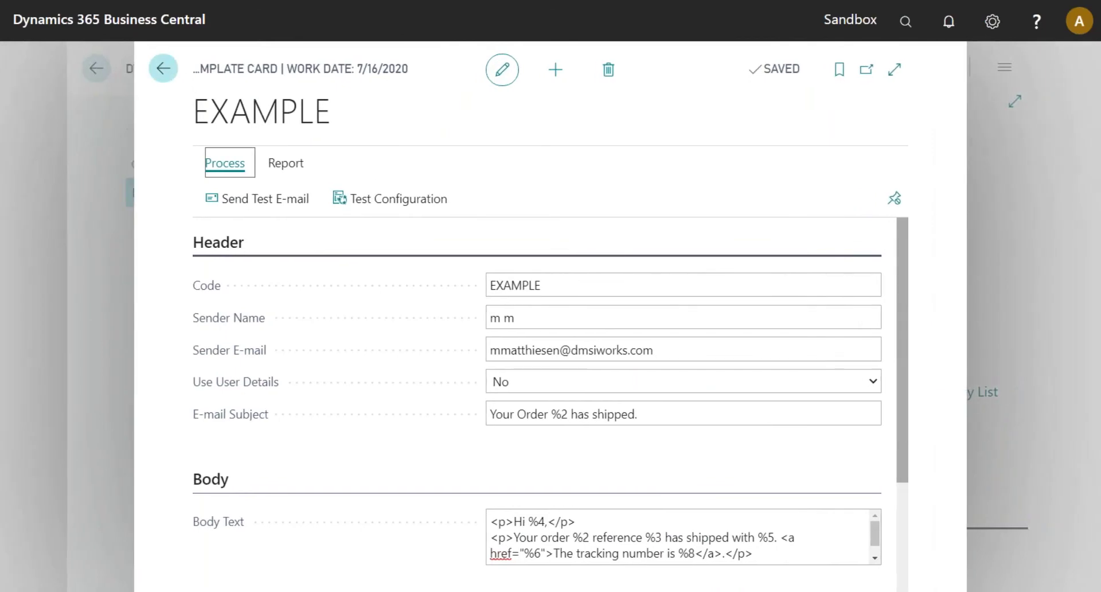
{"action": "key", "text": "Escape"}
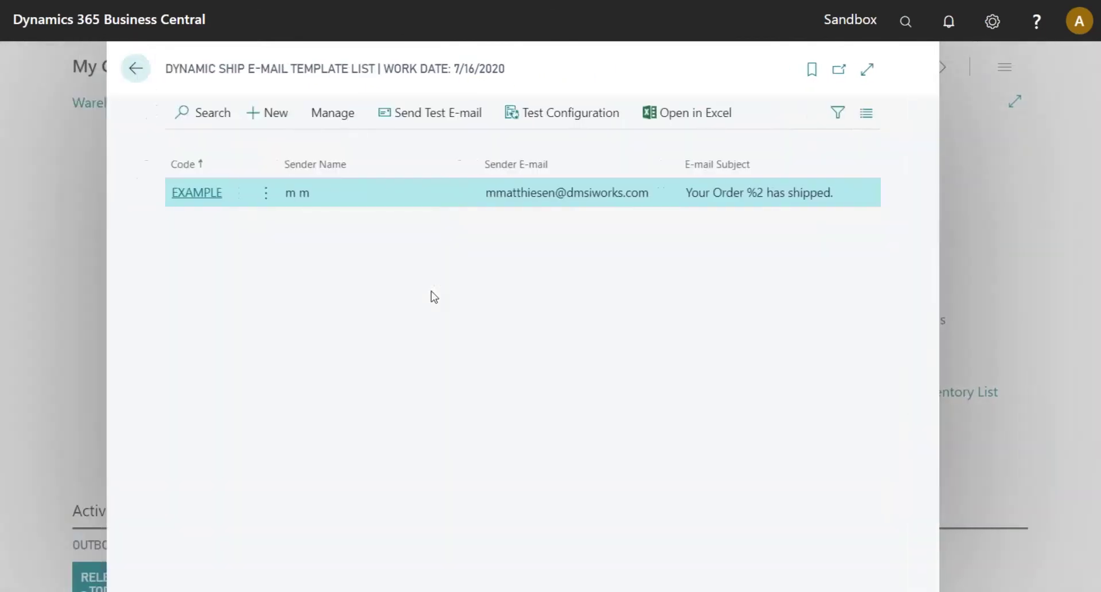
{"action": "key", "text": "Escape"}
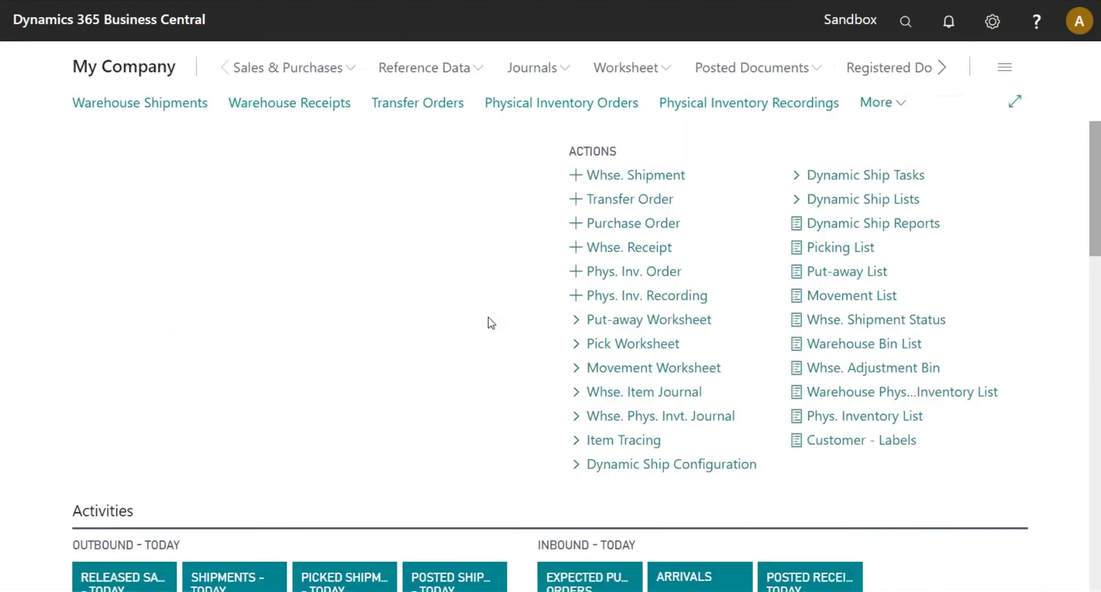
{"action": "key", "text": "ctrl+Tab"}
{"action": "left_click", "coordinate": [279, 114]}
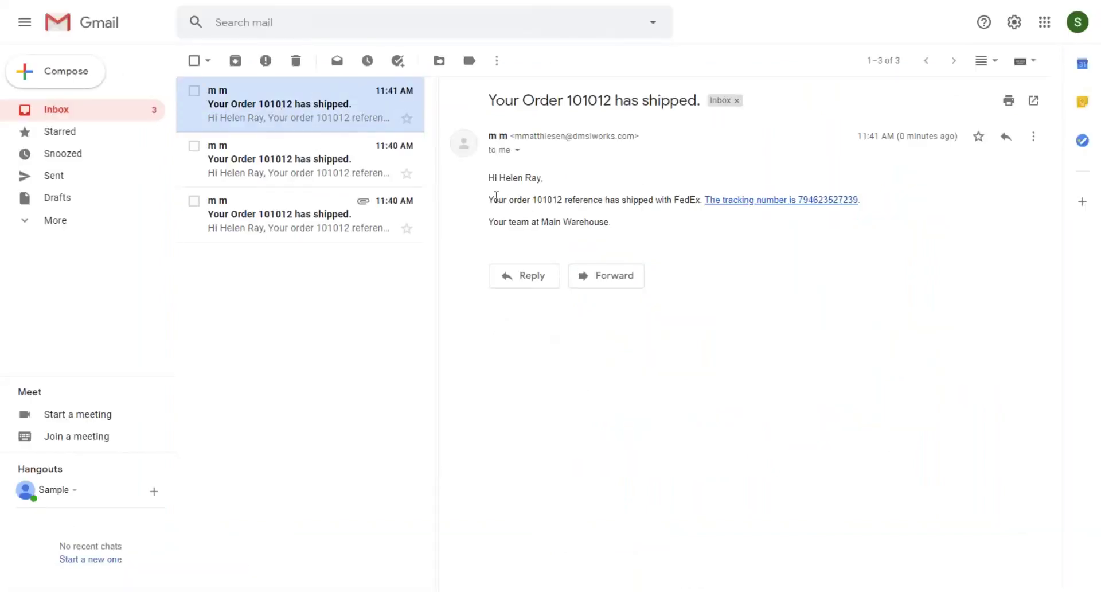
{"action": "left_click_drag", "start_coordinate": [496, 178], "coordinate": [648, 223]}
{"action": "left_click", "coordinate": [644, 221]}
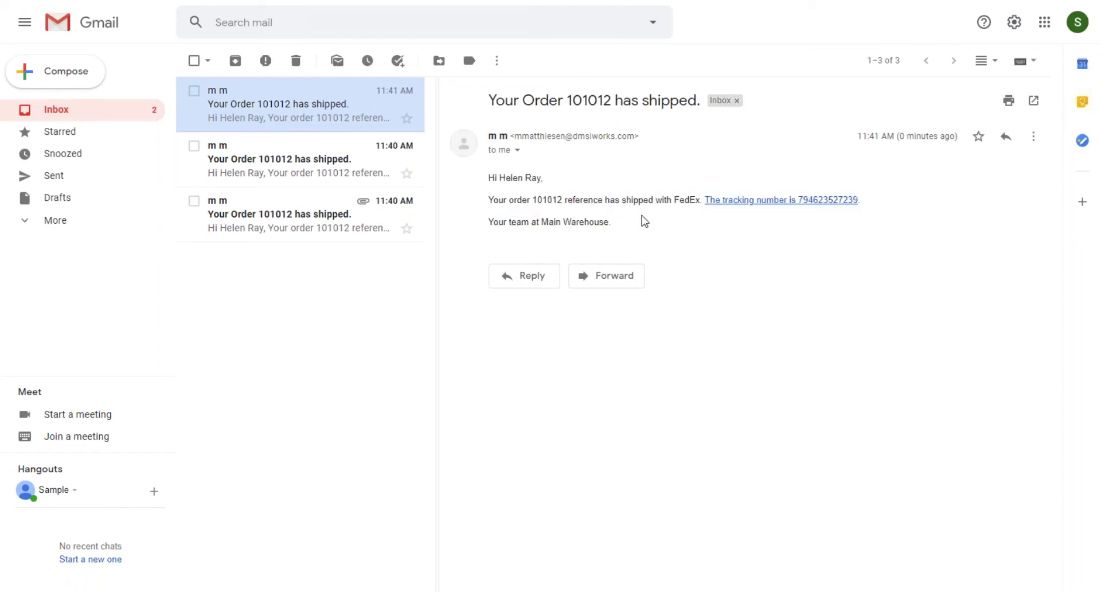
{"action": "left_click", "coordinate": [799, 201]}
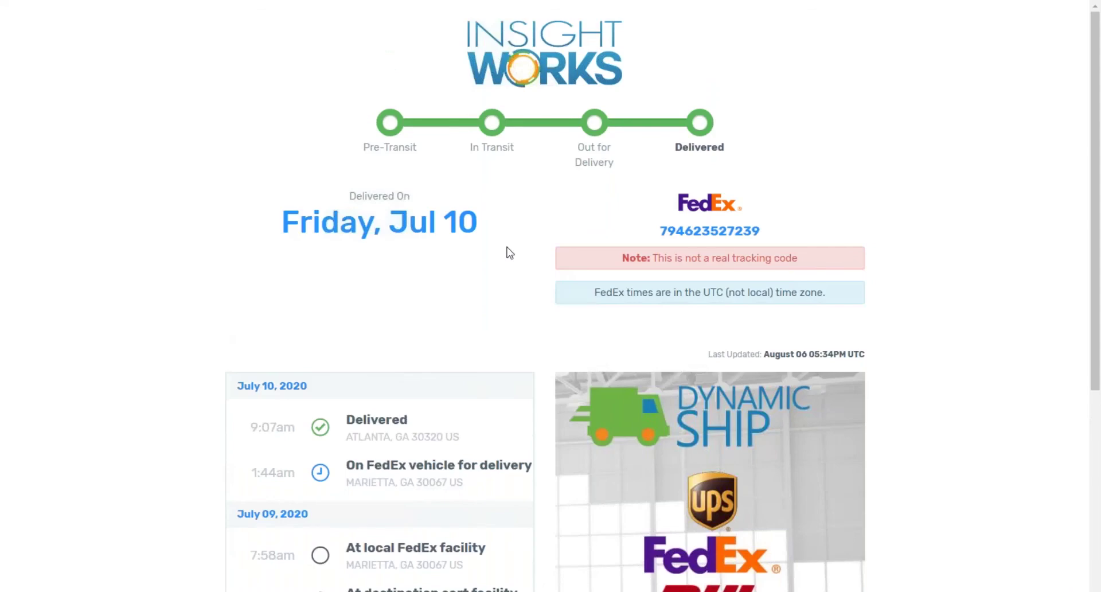
{"action": "key", "text": "ctrl+w"}
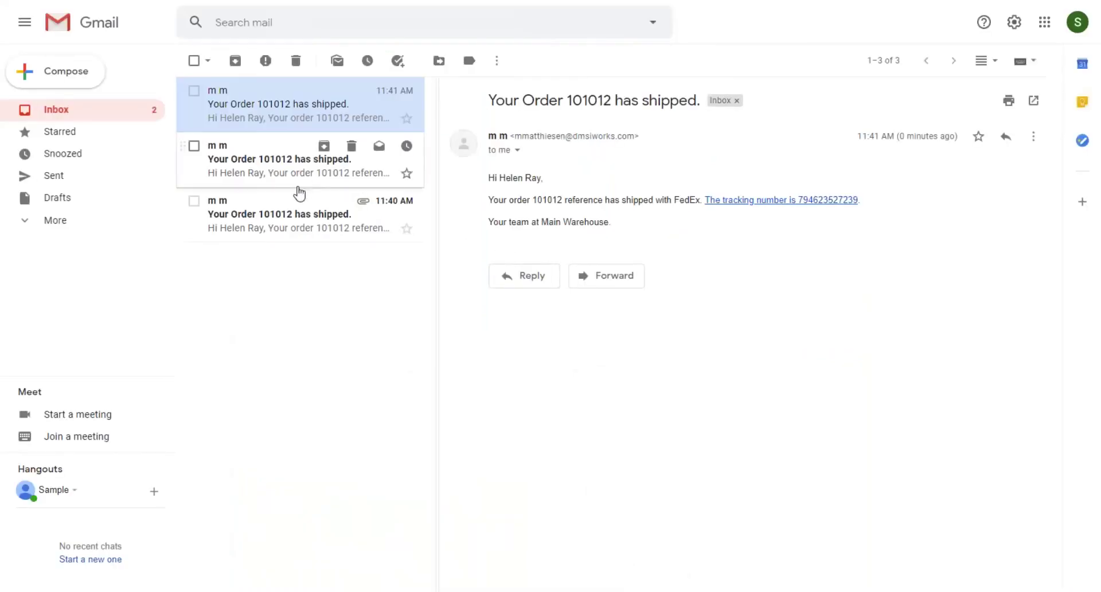
Open the third shipped e-mail and preview its Sales - Invoice.pdf attachment
{"action": "left_click", "coordinate": [299, 223]}
{"action": "mouse_move", "coordinate": [531, 315]}
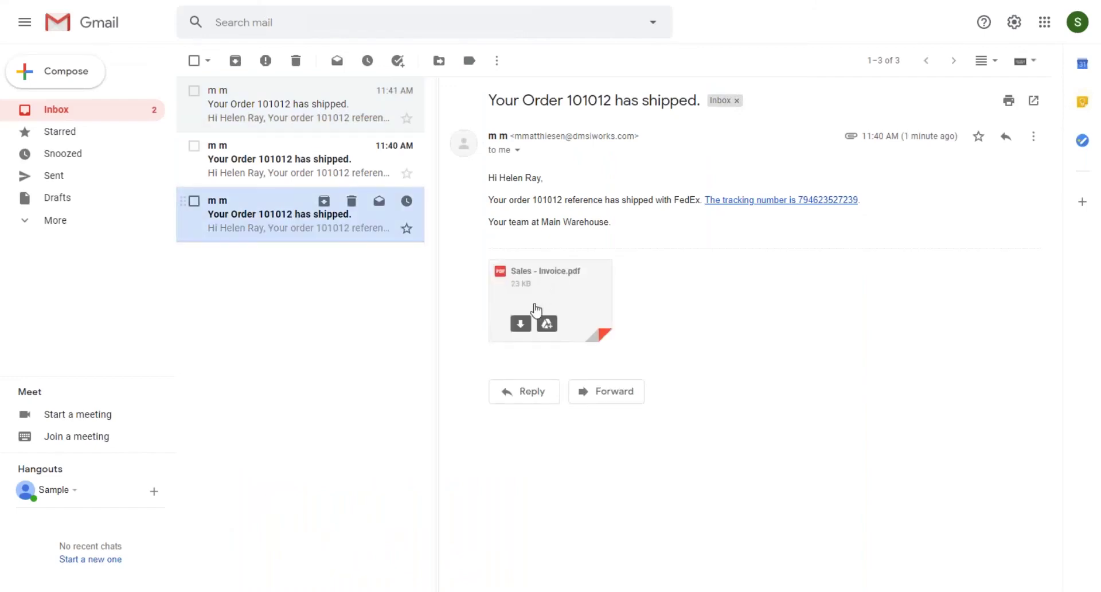
{"action": "left_click", "coordinate": [564, 310]}
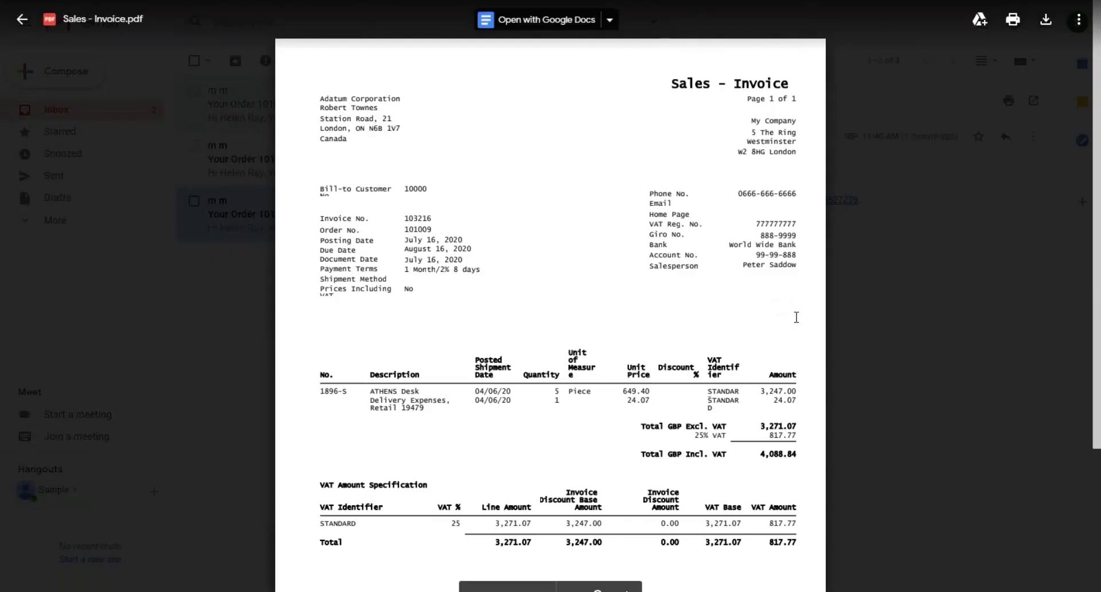
{"action": "scroll", "coordinate": [796, 317], "scroll_direction": "down", "scroll_amount": 4}
{"action": "scroll", "coordinate": [796, 318], "scroll_direction": "up", "scroll_amount": 4}
{"action": "key", "text": "Escape"}
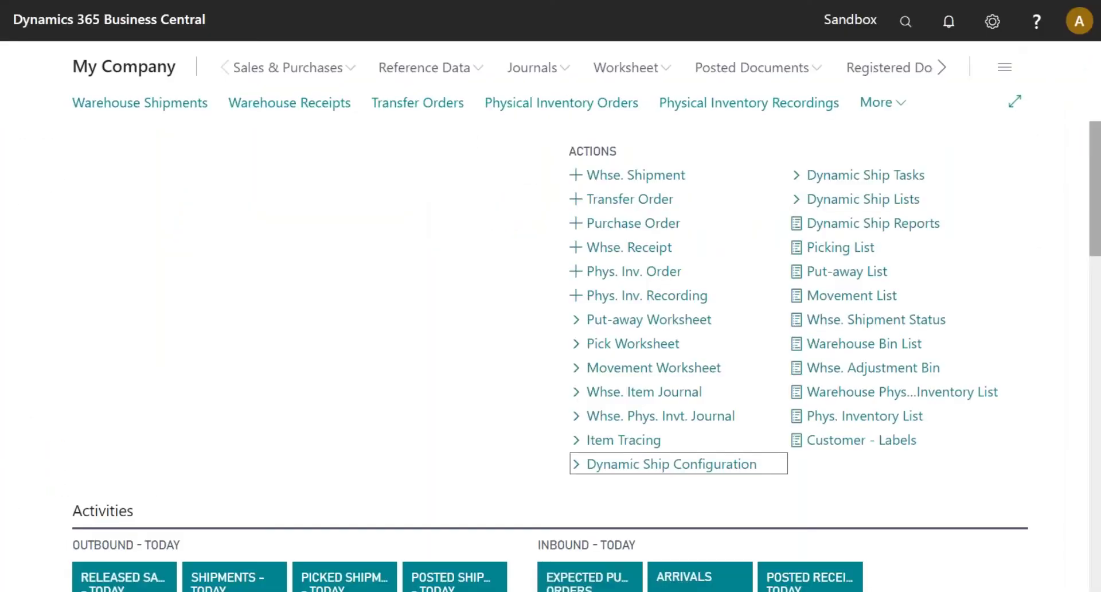
Open the Insight Works License Plates list from Dynamic Ship Lists on the role center
{"action": "left_click", "coordinate": [438, 271]}
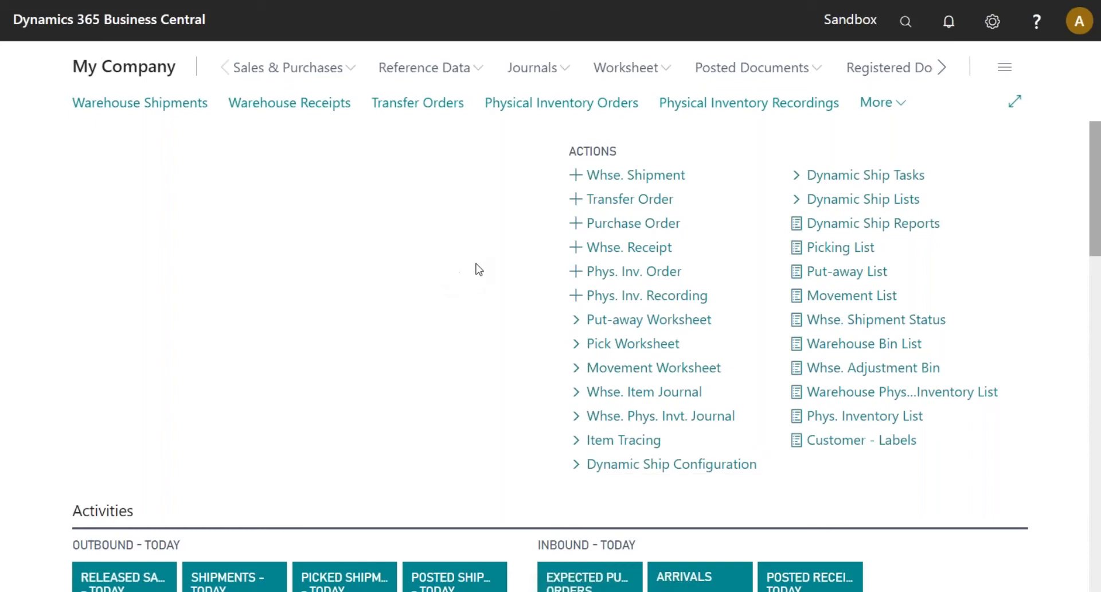
{"action": "left_click", "coordinate": [842, 206]}
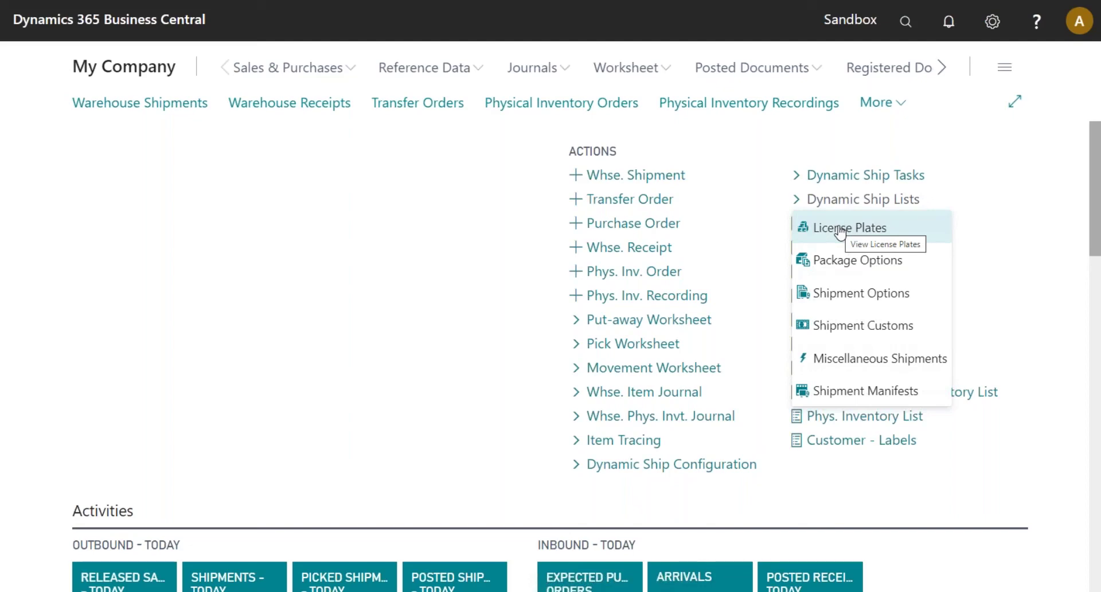
{"action": "left_click", "coordinate": [840, 229]}
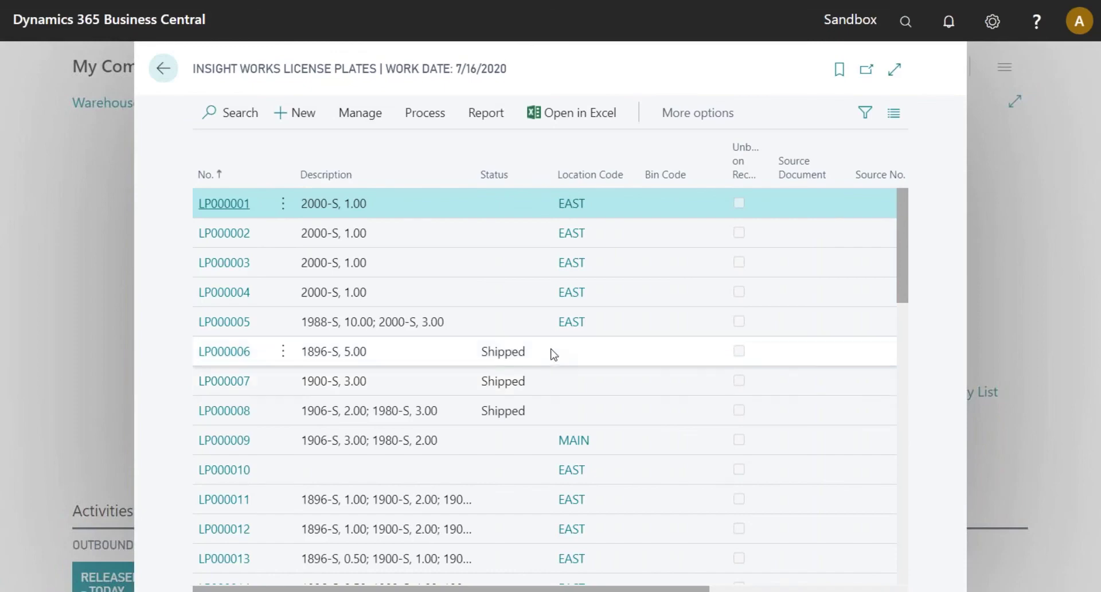
Browse the License Plates list and open the card for shipped plate LP000006
{"action": "scroll", "coordinate": [518, 293], "scroll_direction": "down", "scroll_amount": 5}
{"action": "scroll", "coordinate": [518, 293], "scroll_direction": "down", "scroll_amount": 3}
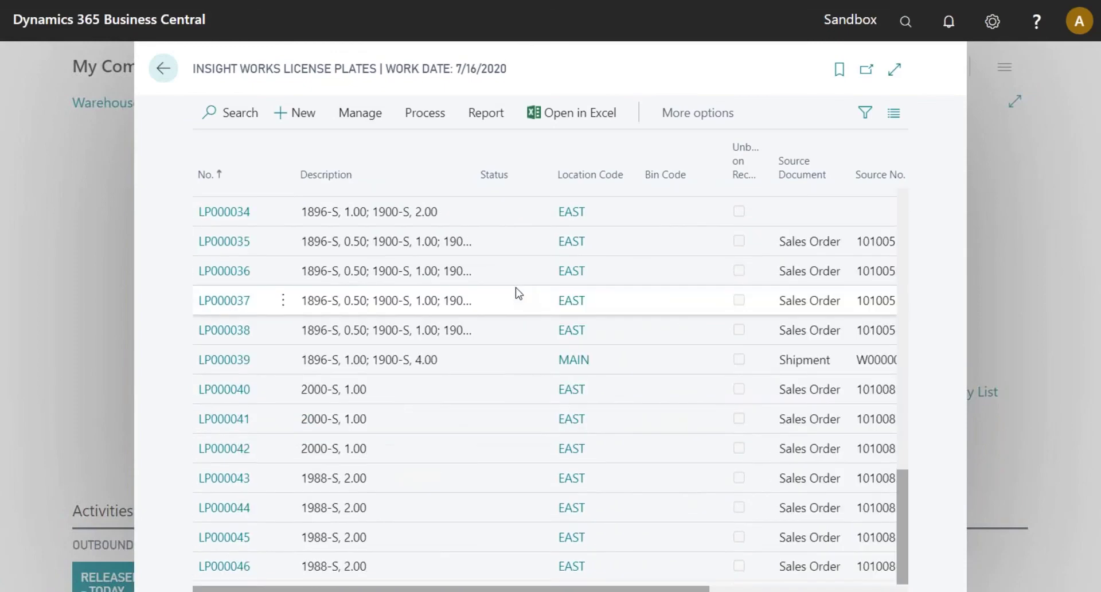
{"action": "left_click", "coordinate": [411, 566]}
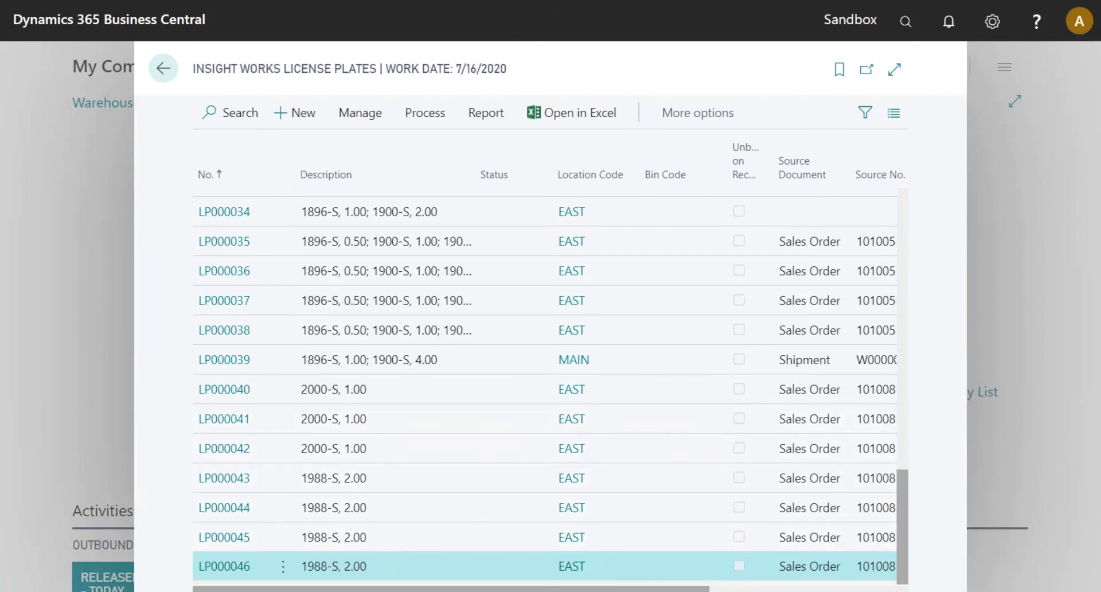
{"action": "left_click_drag", "start_coordinate": [625, 588], "coordinate": [825, 589]}
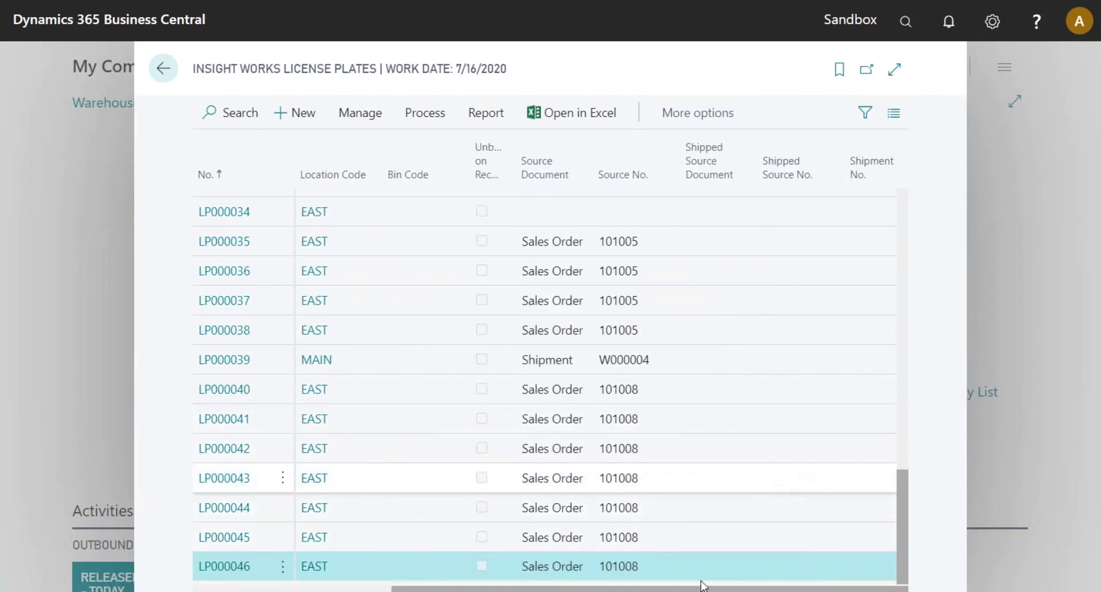
{"action": "left_click_drag", "start_coordinate": [705, 584], "coordinate": [222, 549]}
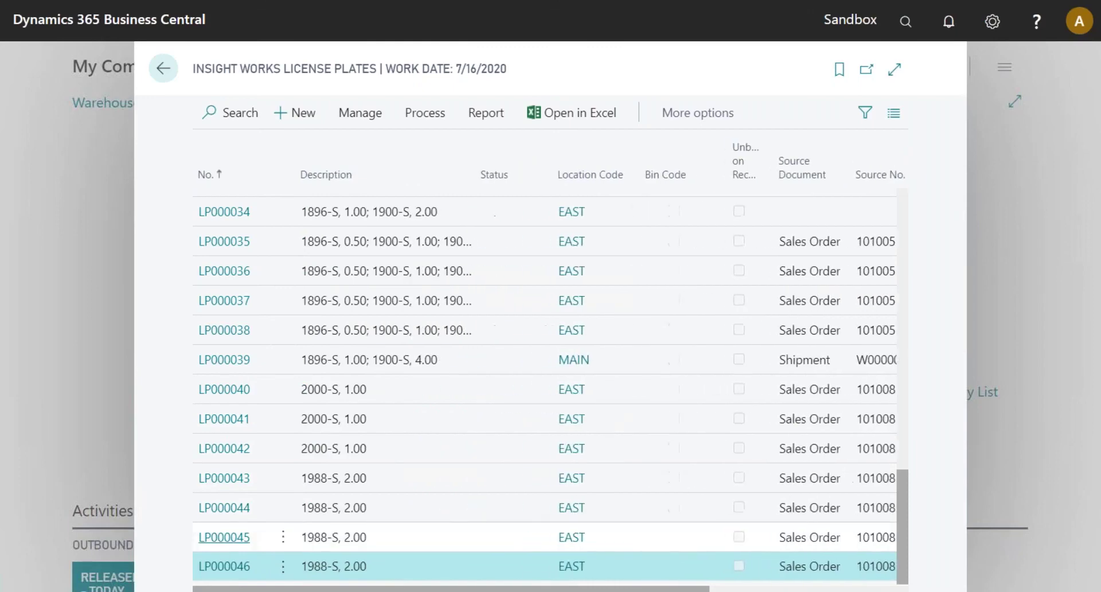
{"action": "scroll", "coordinate": [469, 398], "scroll_direction": "up", "scroll_amount": 10}
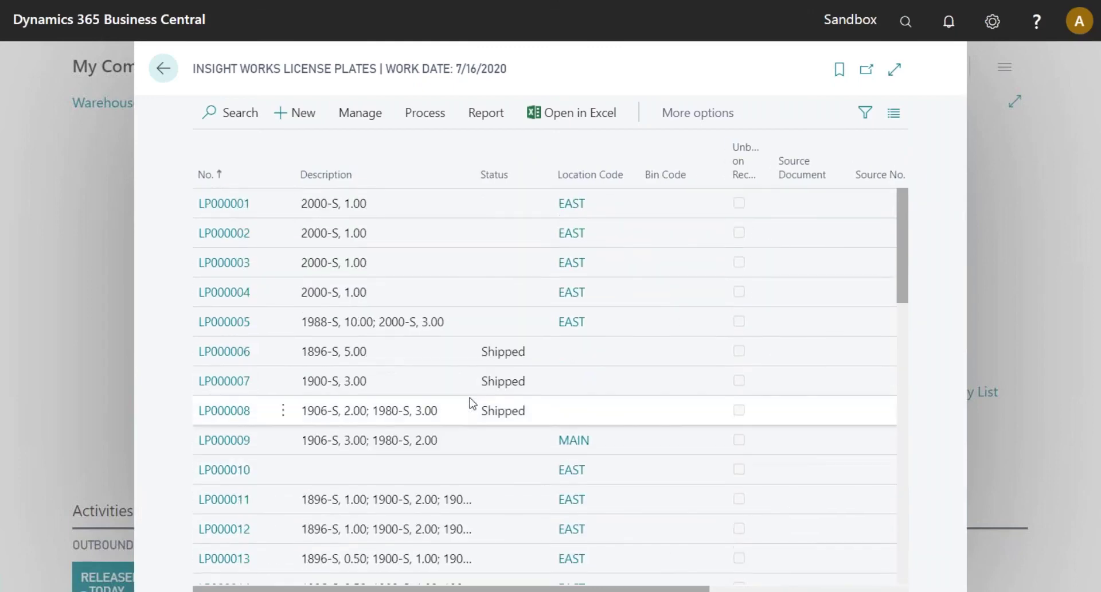
{"action": "left_click", "coordinate": [363, 352]}
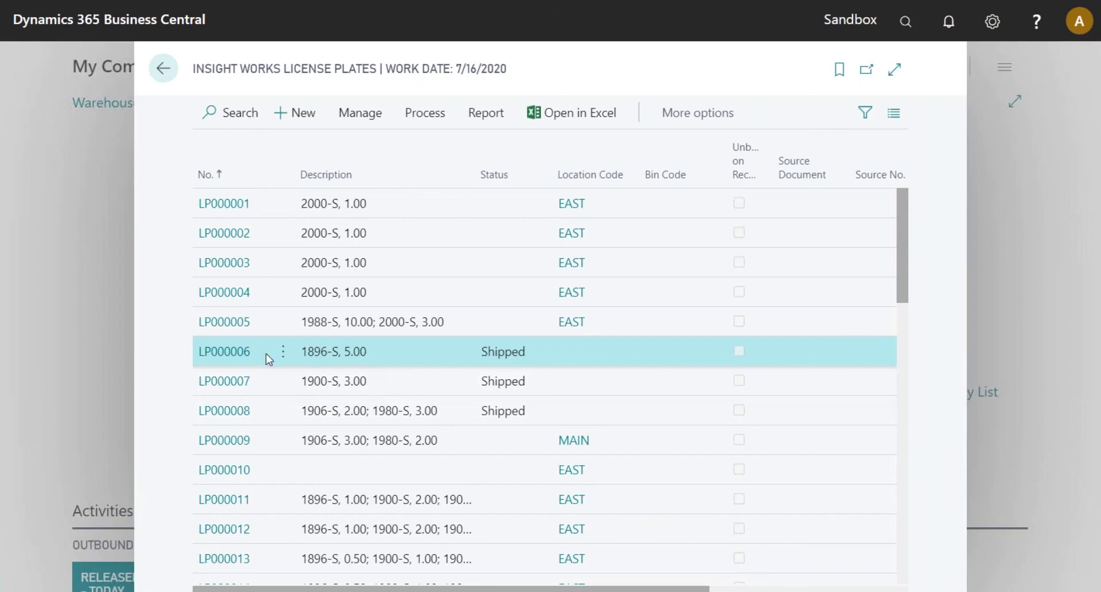
{"action": "left_click", "coordinate": [230, 352]}
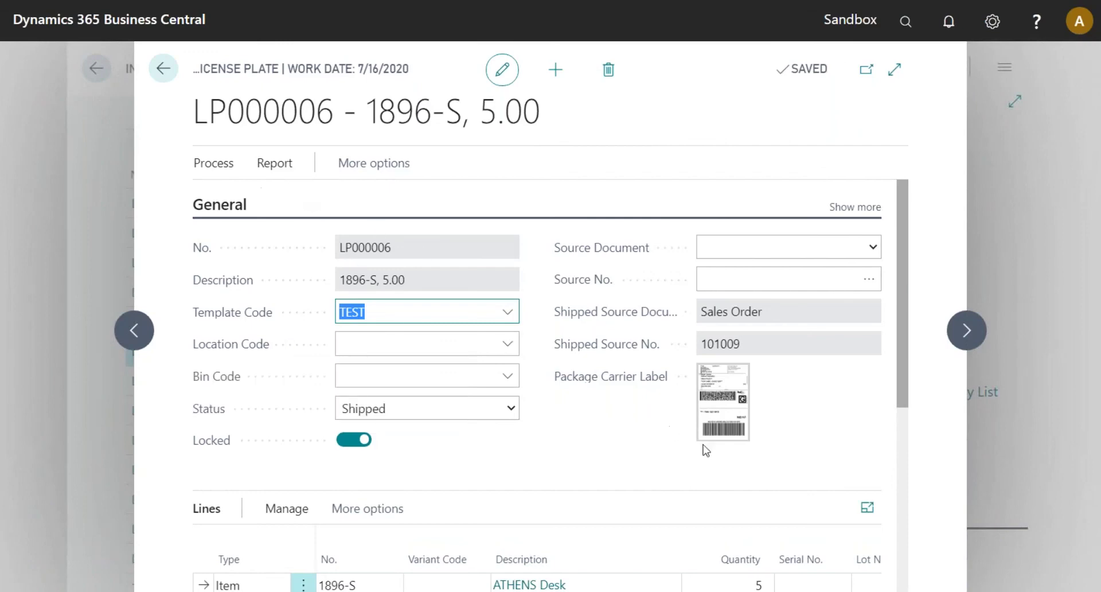
Choose Refund Label from the LP000006 card's Actions > Functions menu
{"action": "left_click", "coordinate": [218, 167]}
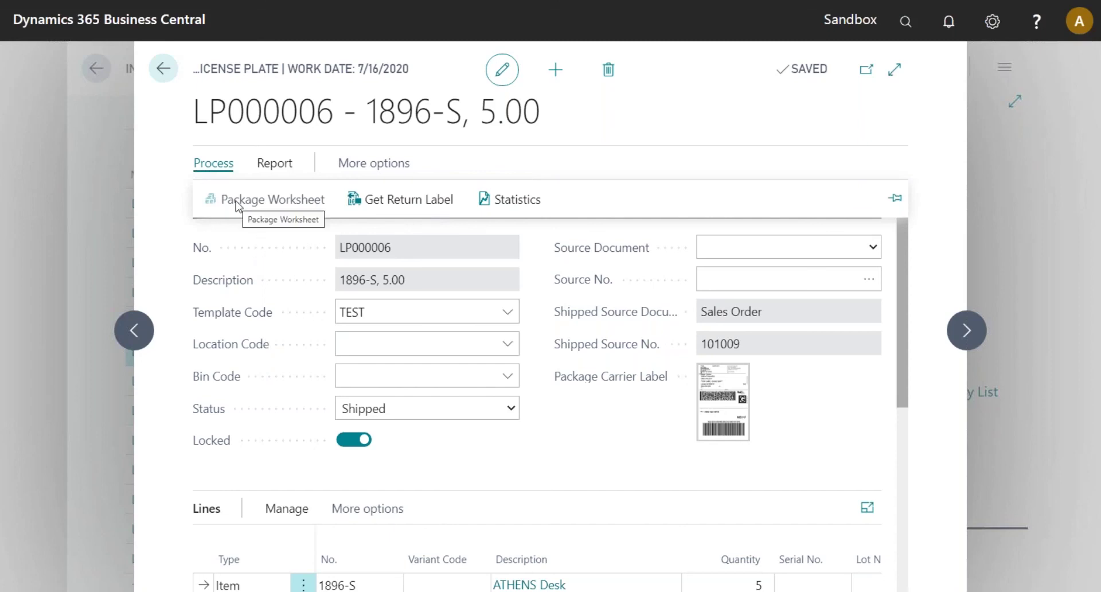
{"action": "left_click", "coordinate": [366, 166]}
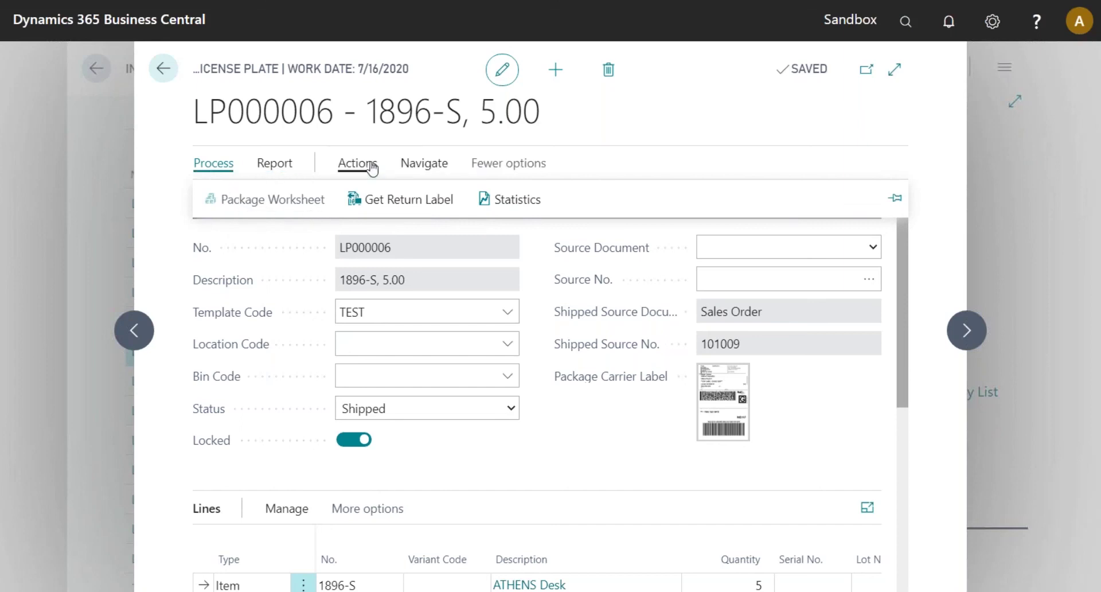
{"action": "left_click", "coordinate": [367, 165]}
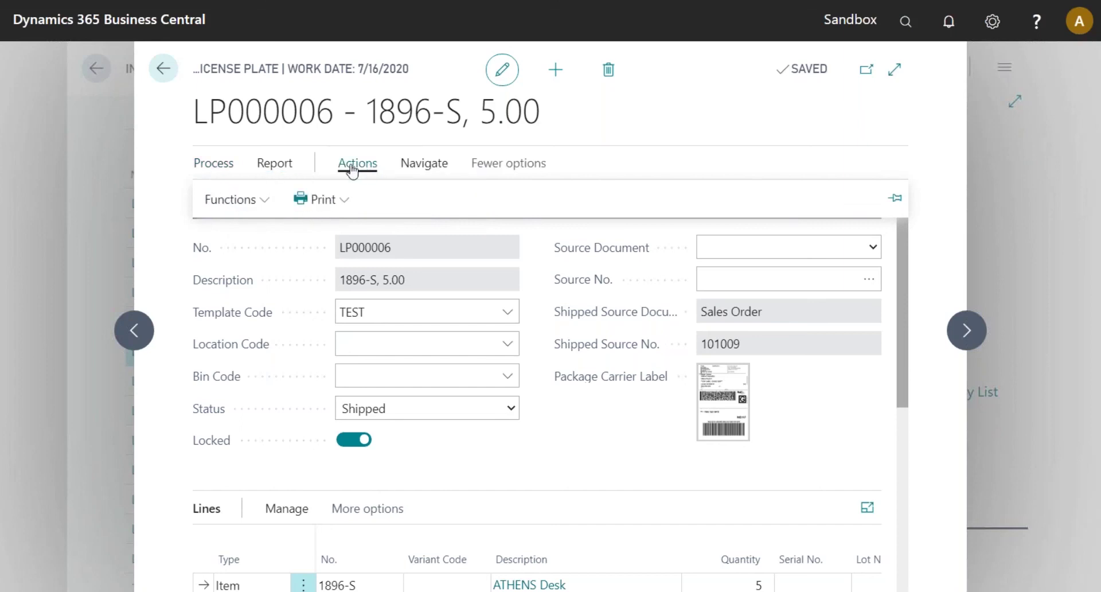
{"action": "left_click", "coordinate": [244, 197]}
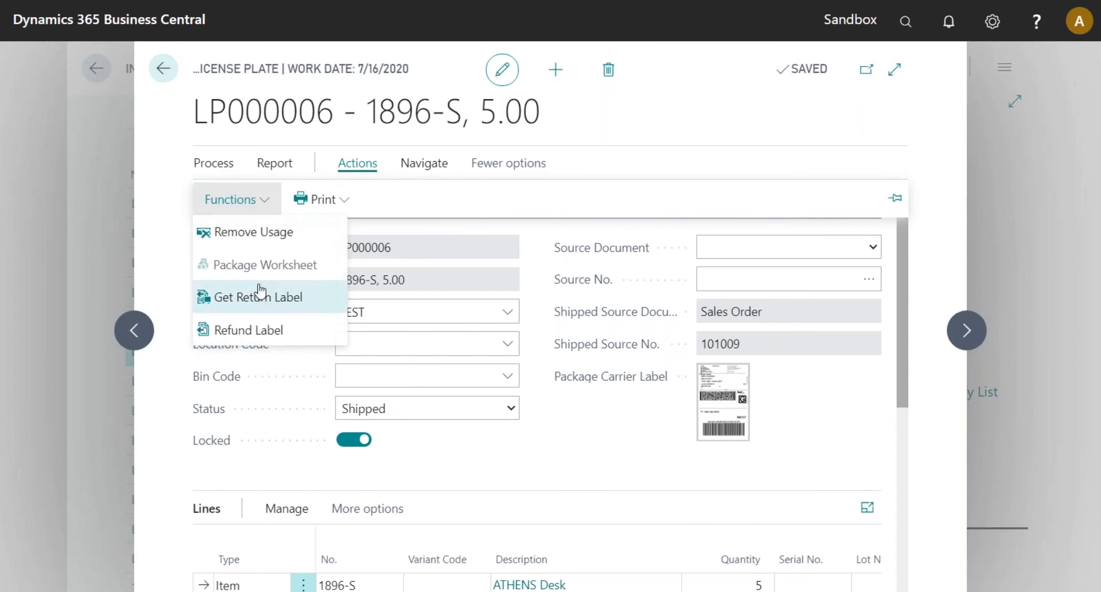
{"action": "left_click", "coordinate": [263, 332]}
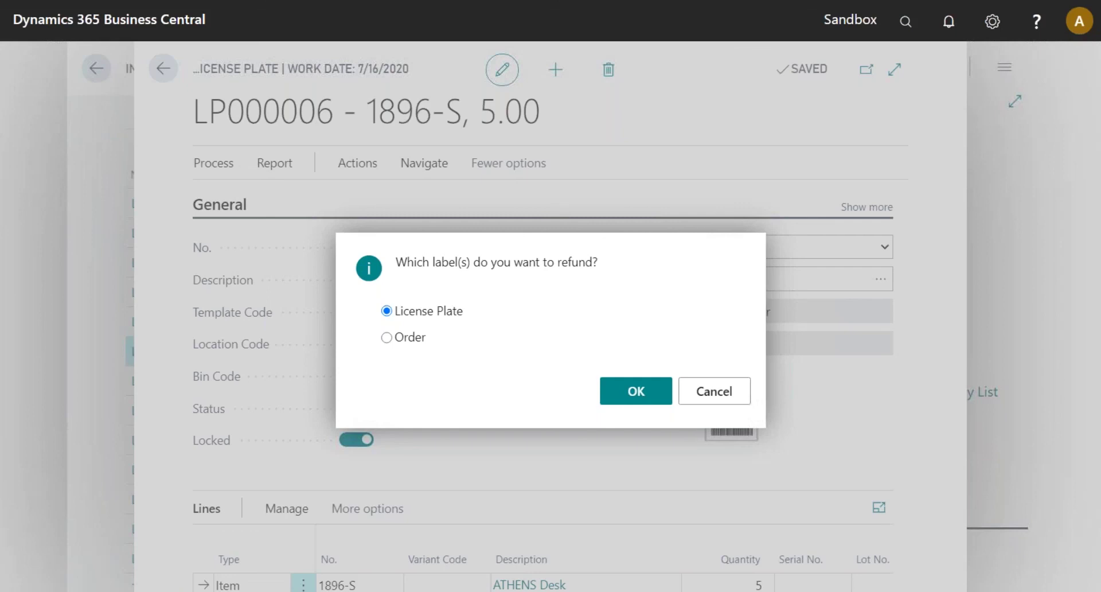
Request a refund of LP000006's License Plate label and dismiss the 422 'parcel has been shipped' error
{"action": "left_click", "coordinate": [417, 341]}
{"action": "left_click", "coordinate": [447, 315]}
{"action": "left_click", "coordinate": [630, 391]}
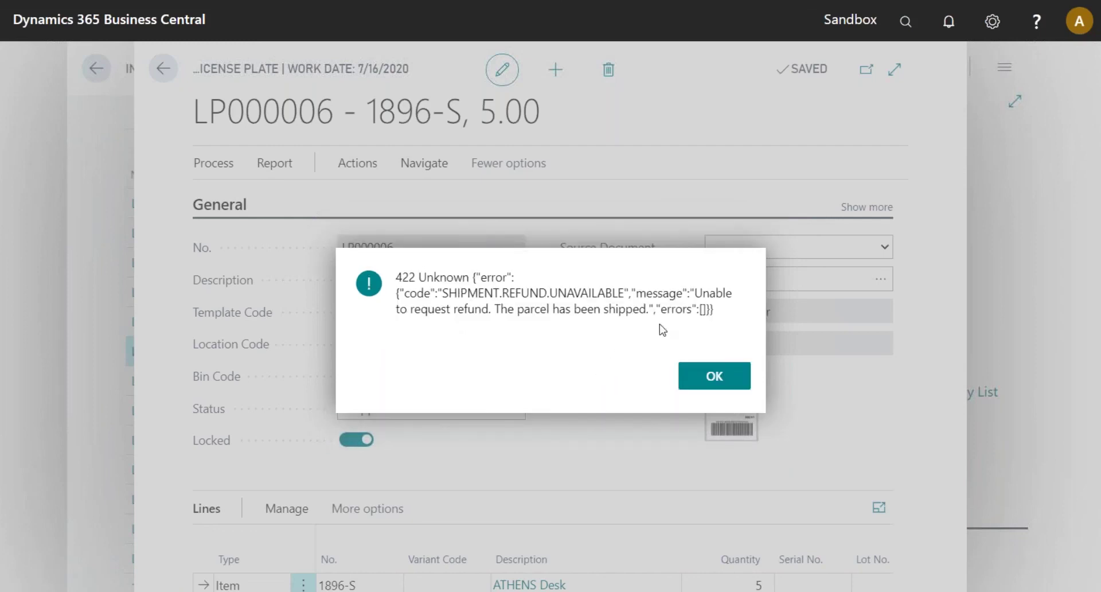
{"action": "left_click_drag", "start_coordinate": [646, 311], "coordinate": [499, 316]}
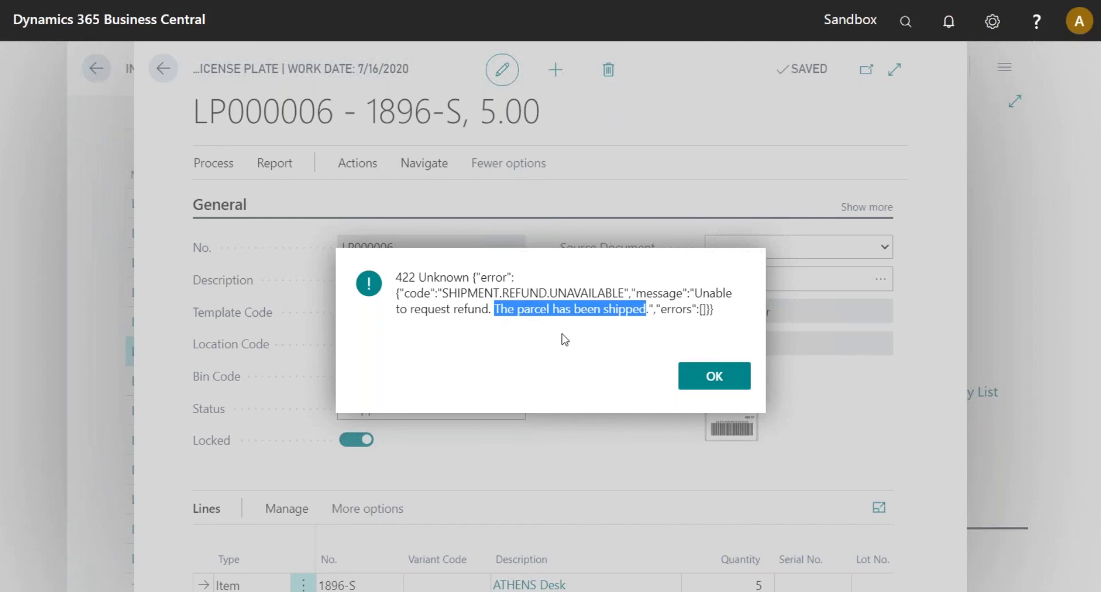
{"action": "left_click", "coordinate": [701, 380]}
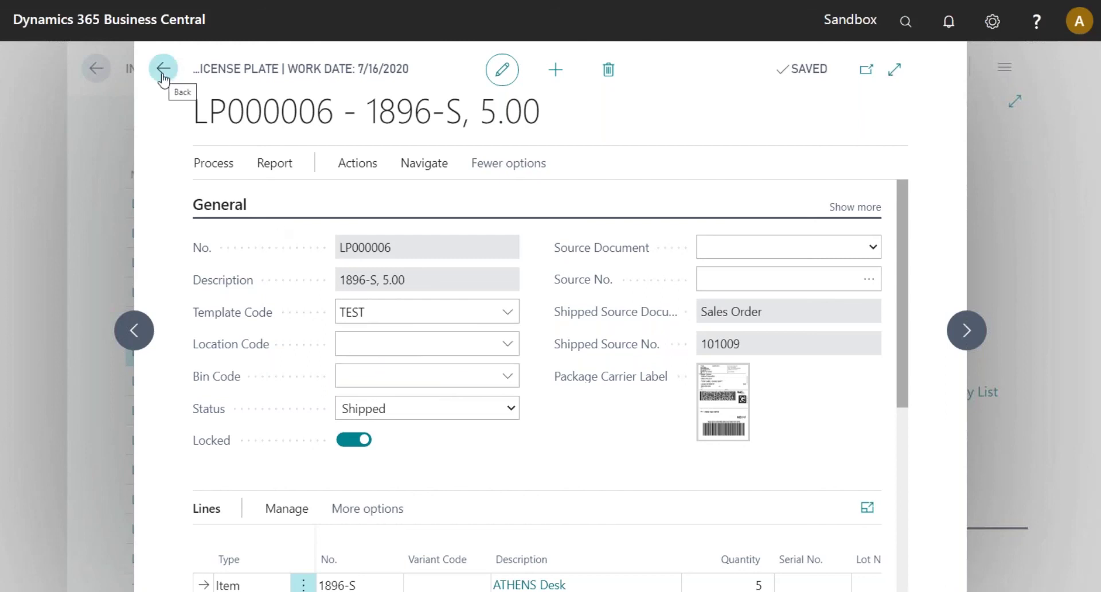
View LP000006's freight information showing the 24.07 FEDEX shipping cost, then return to the License Plates list
{"action": "left_click", "coordinate": [416, 172]}
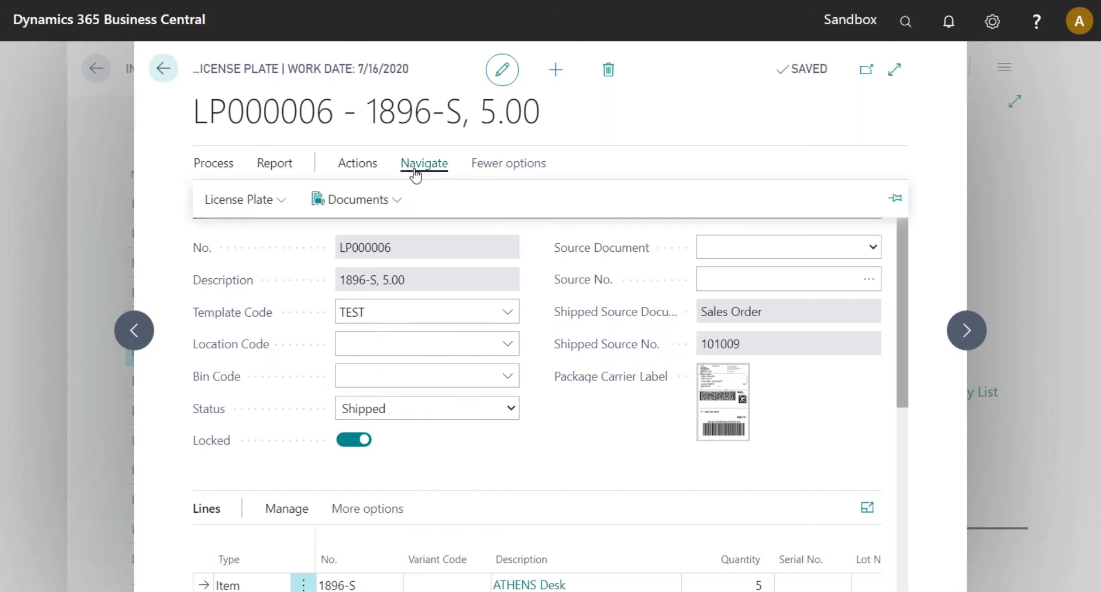
{"action": "left_click", "coordinate": [235, 200]}
{"action": "left_click", "coordinate": [390, 201]}
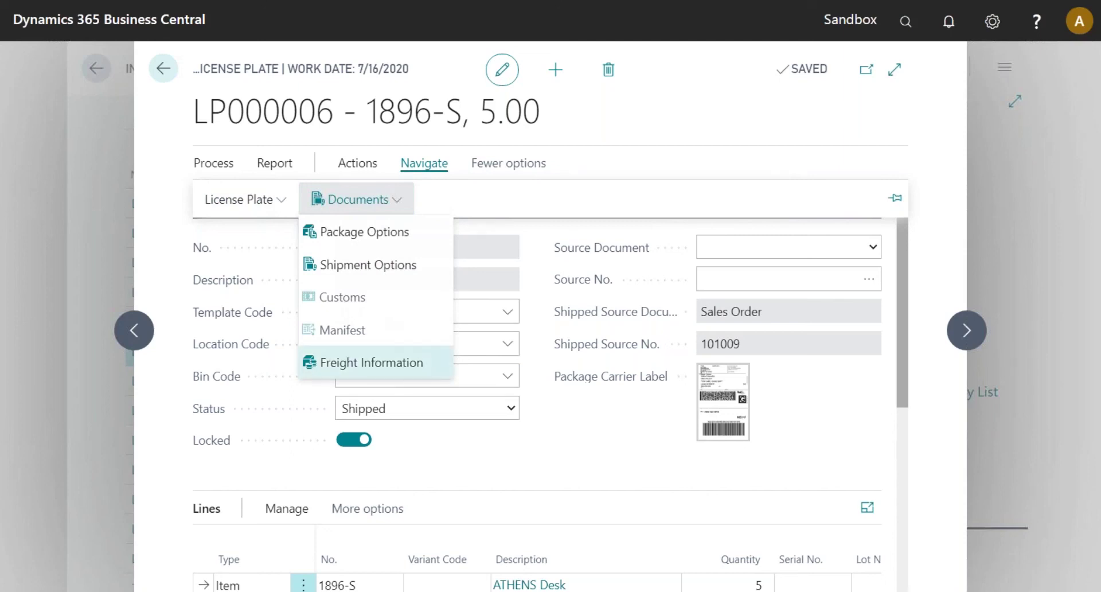
{"action": "left_click", "coordinate": [367, 362]}
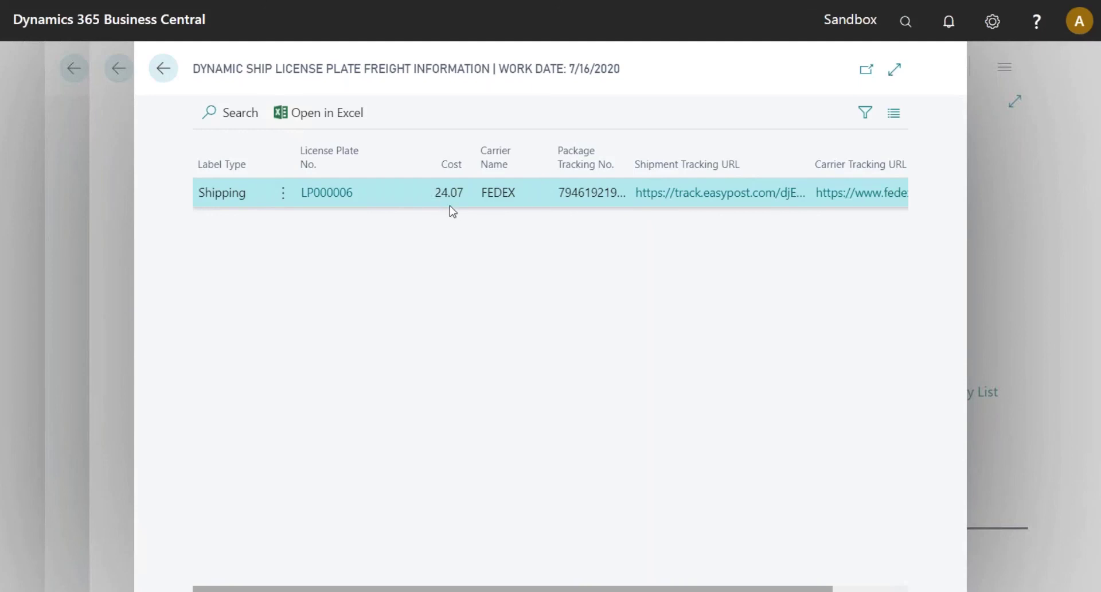
{"action": "key", "text": "Escape"}
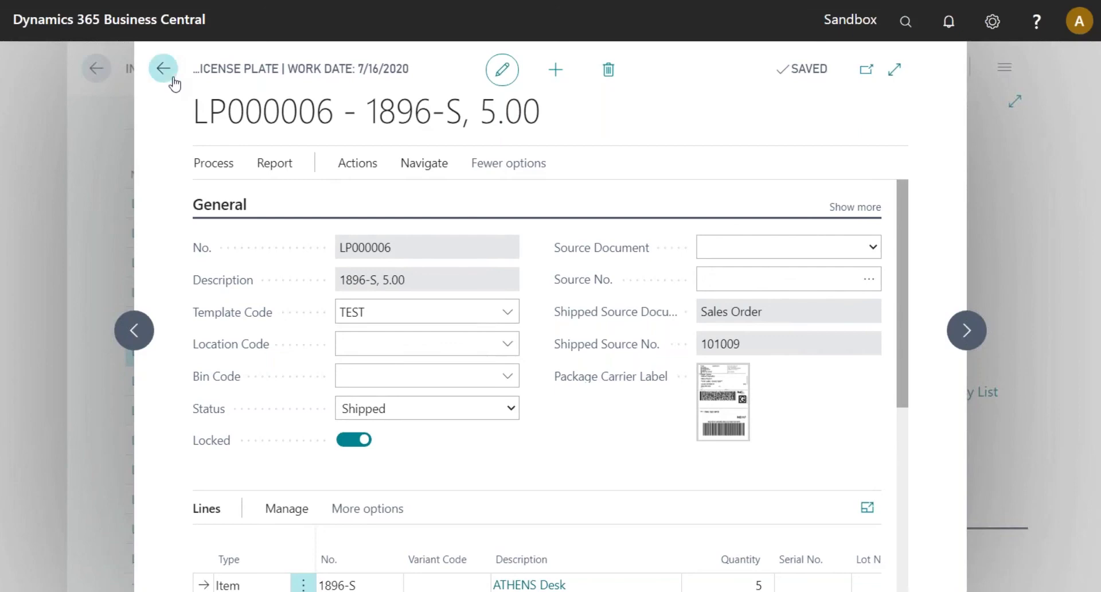
{"action": "key", "text": "Escape"}
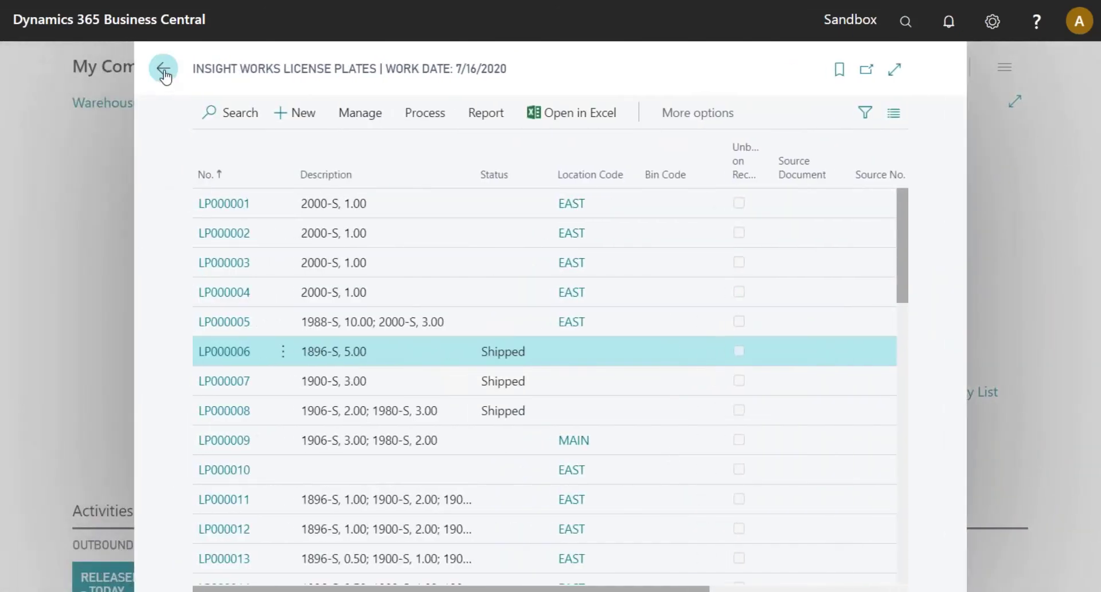
Return to the role centre and search 'freight price' to reach the Freight Price Rules page
{"action": "left_click", "coordinate": [163, 69]}
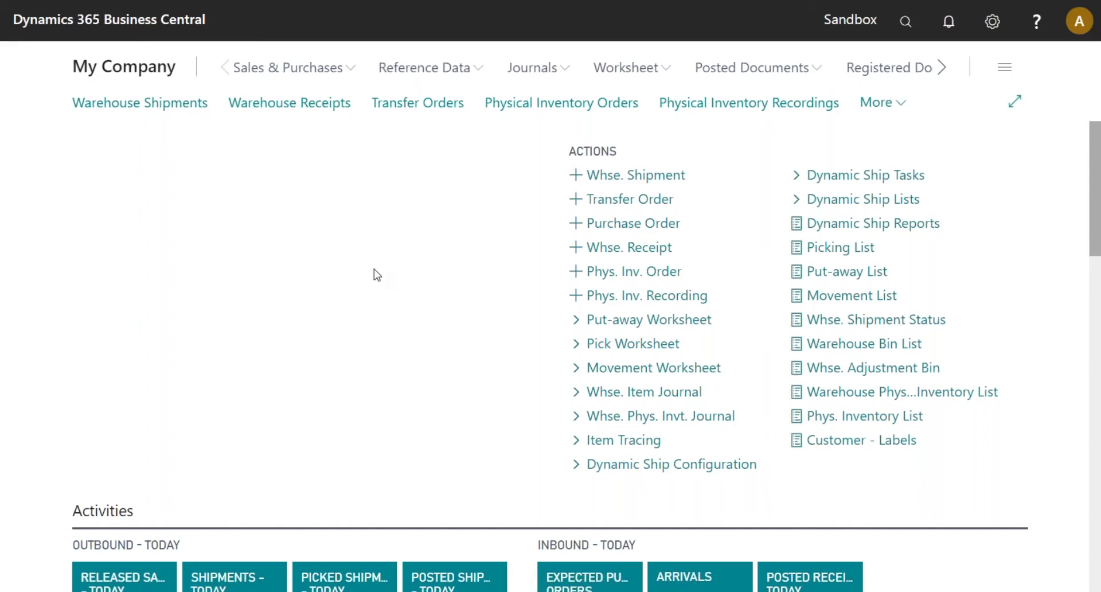
{"action": "key", "text": "alt+q"}
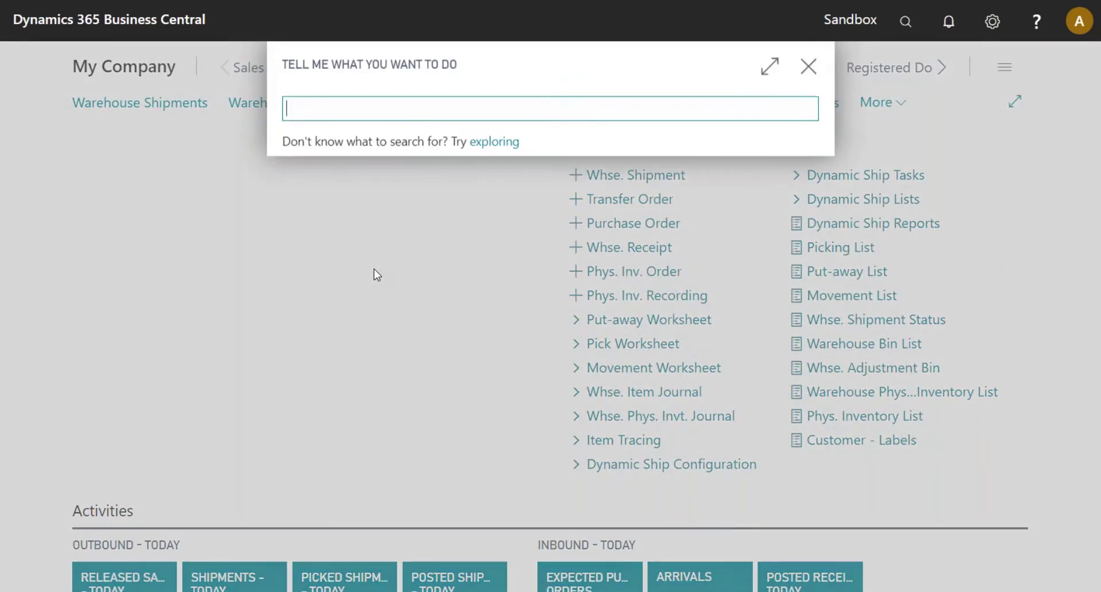
{"action": "type", "text": "freight price"}
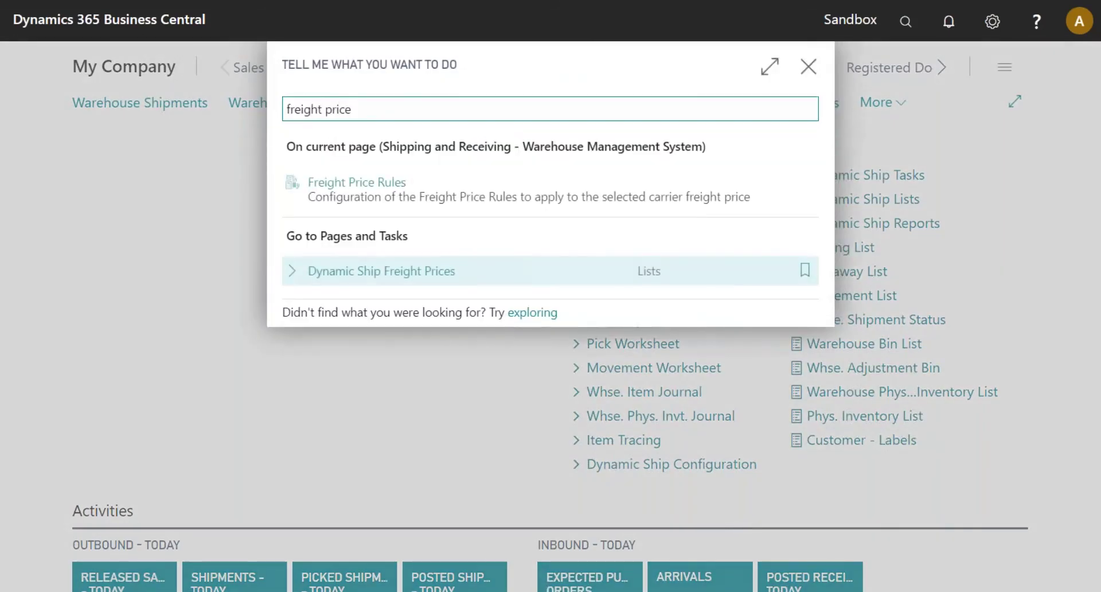
{"action": "left_click", "coordinate": [384, 188]}
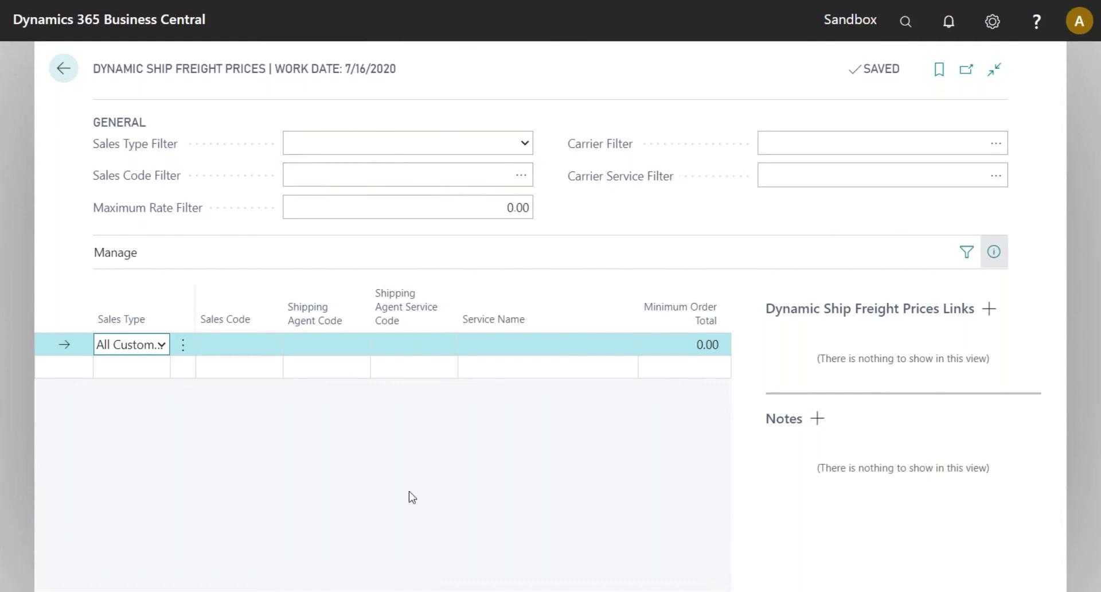
Inspect the All Customers rule's markup and Rate Handling options unchanged, then close Freight Prices
{"action": "scroll", "coordinate": [459, 344], "scroll_direction": "right", "scroll_amount": 6}
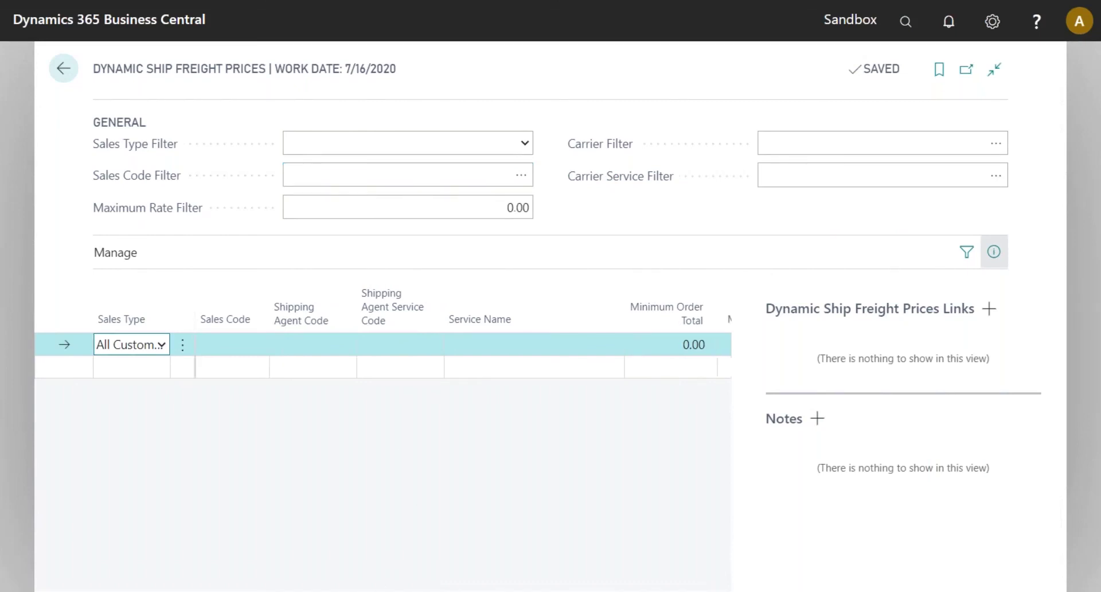
{"action": "scroll", "coordinate": [470, 344], "scroll_direction": "right", "scroll_amount": 3}
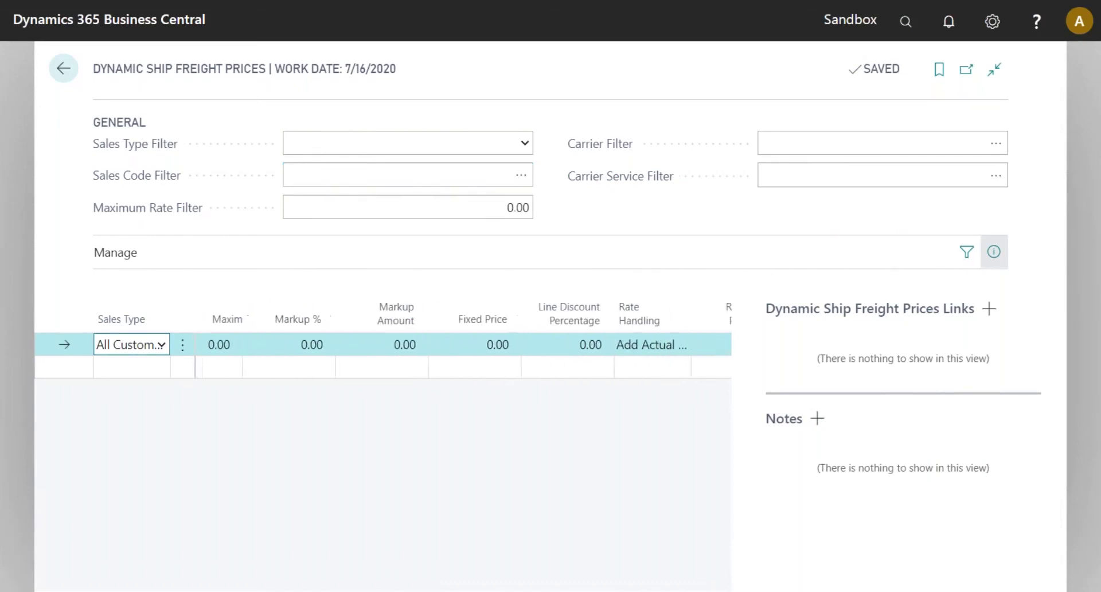
{"action": "left_click", "coordinate": [619, 346]}
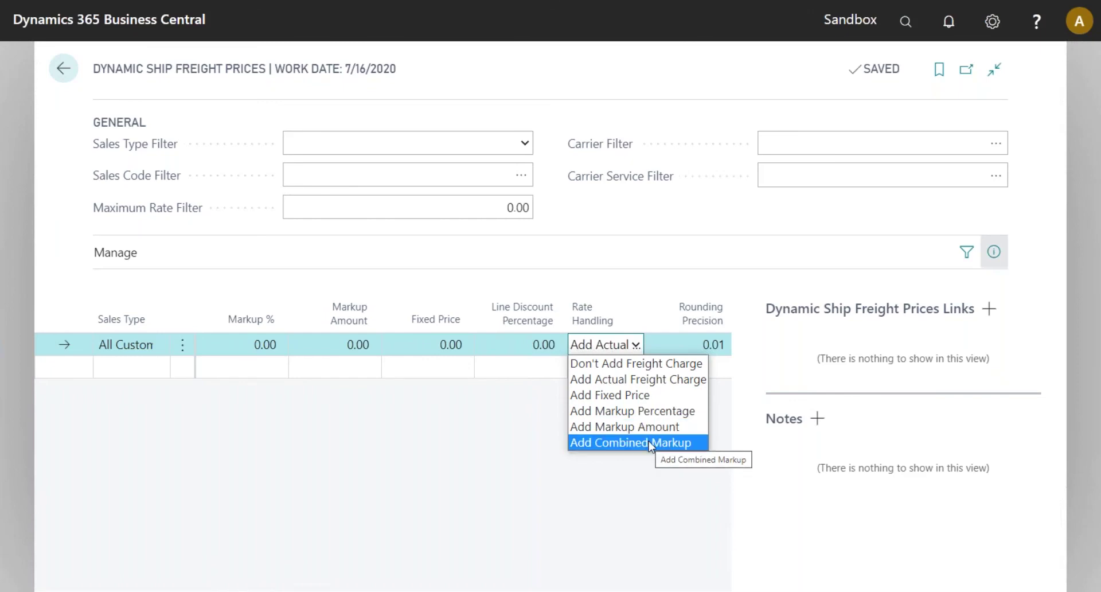
{"action": "left_click", "coordinate": [469, 420]}
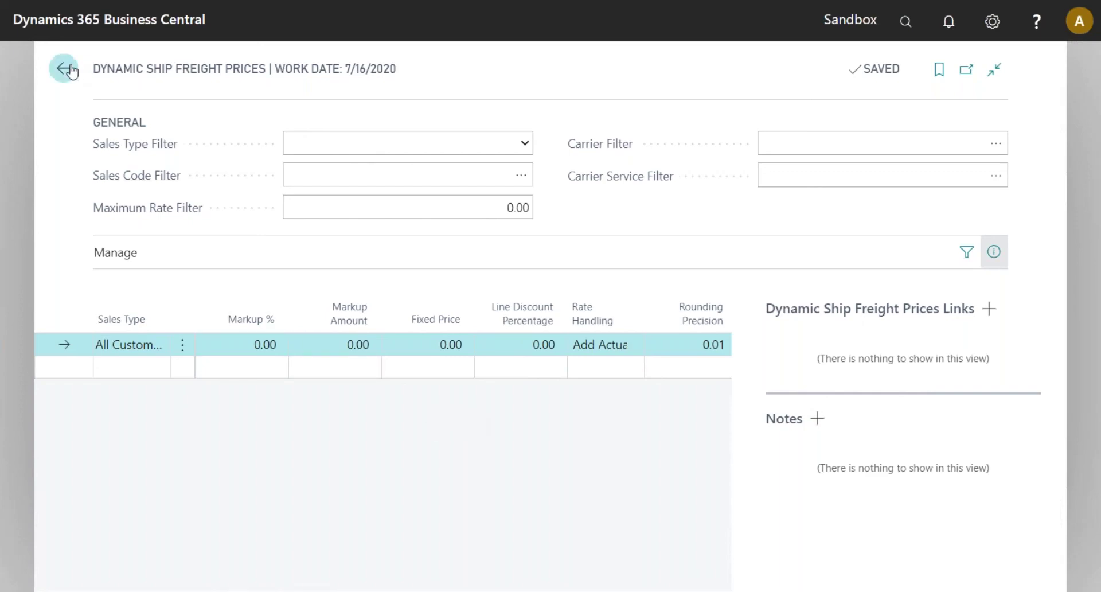
{"action": "key", "text": "Escape"}
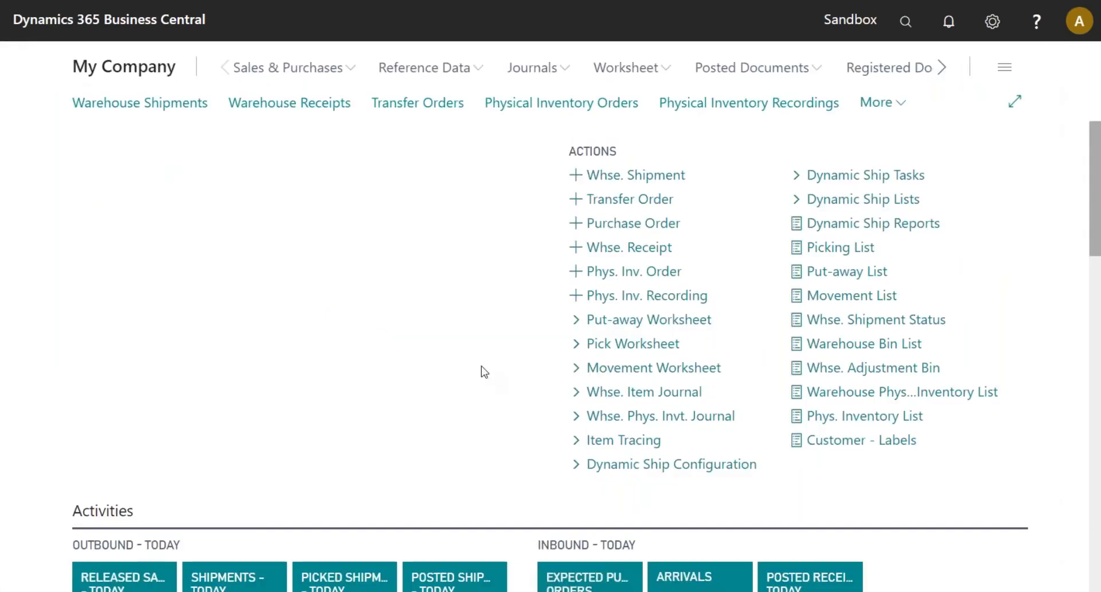